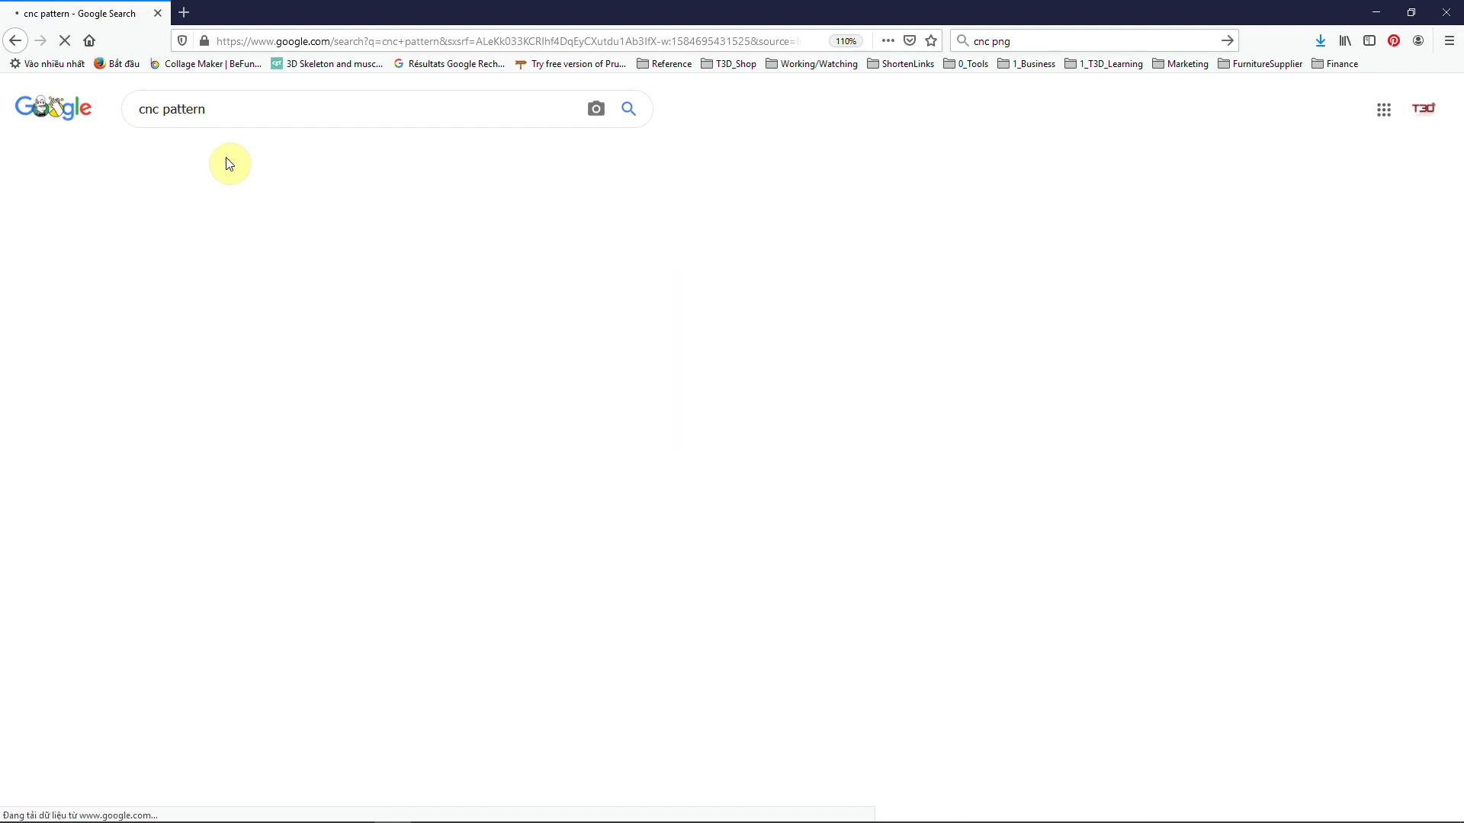
Step: Filter the cnc pattern image results to large images only
click(625, 149)
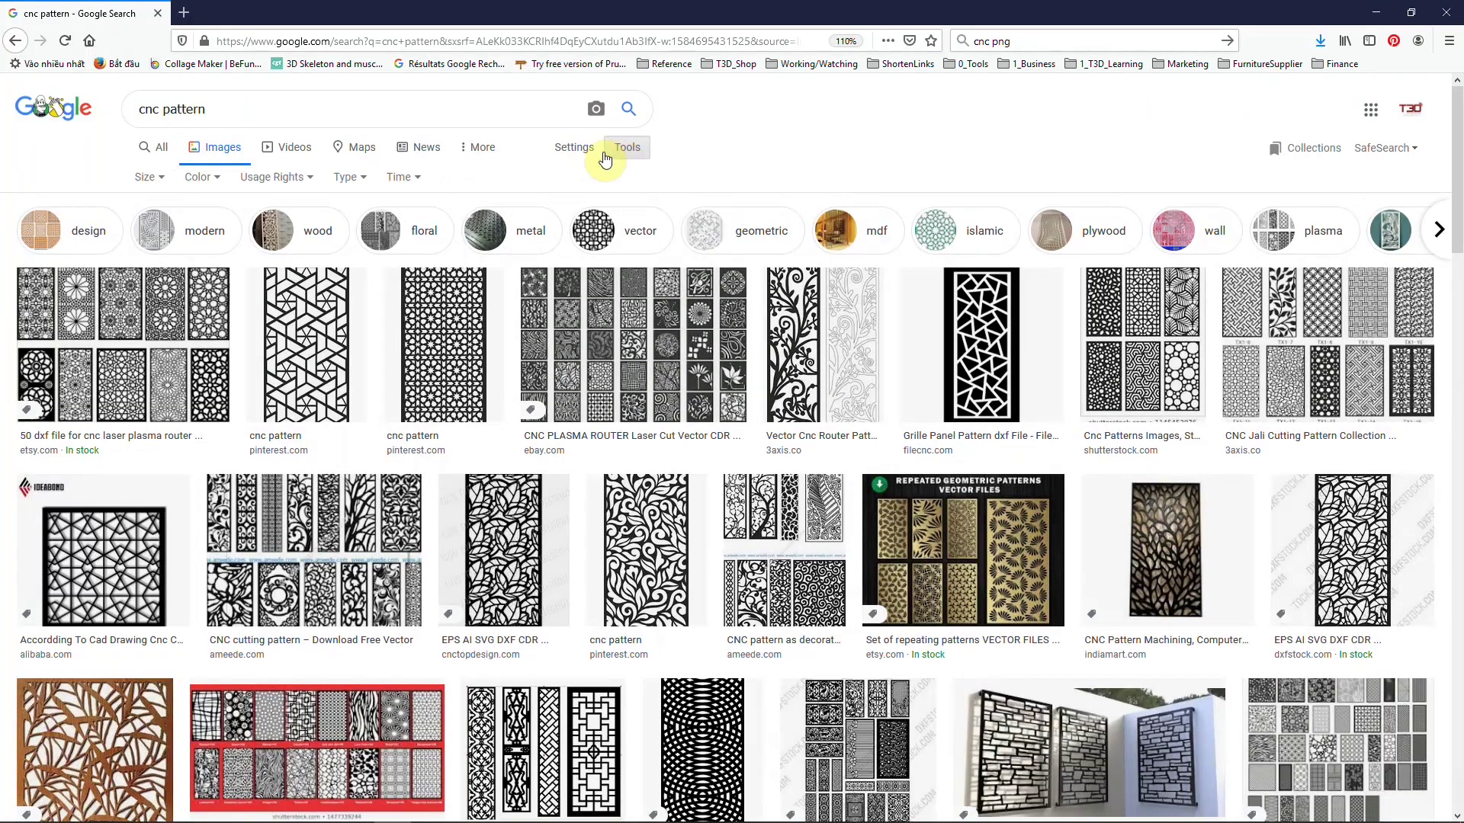
click(149, 179)
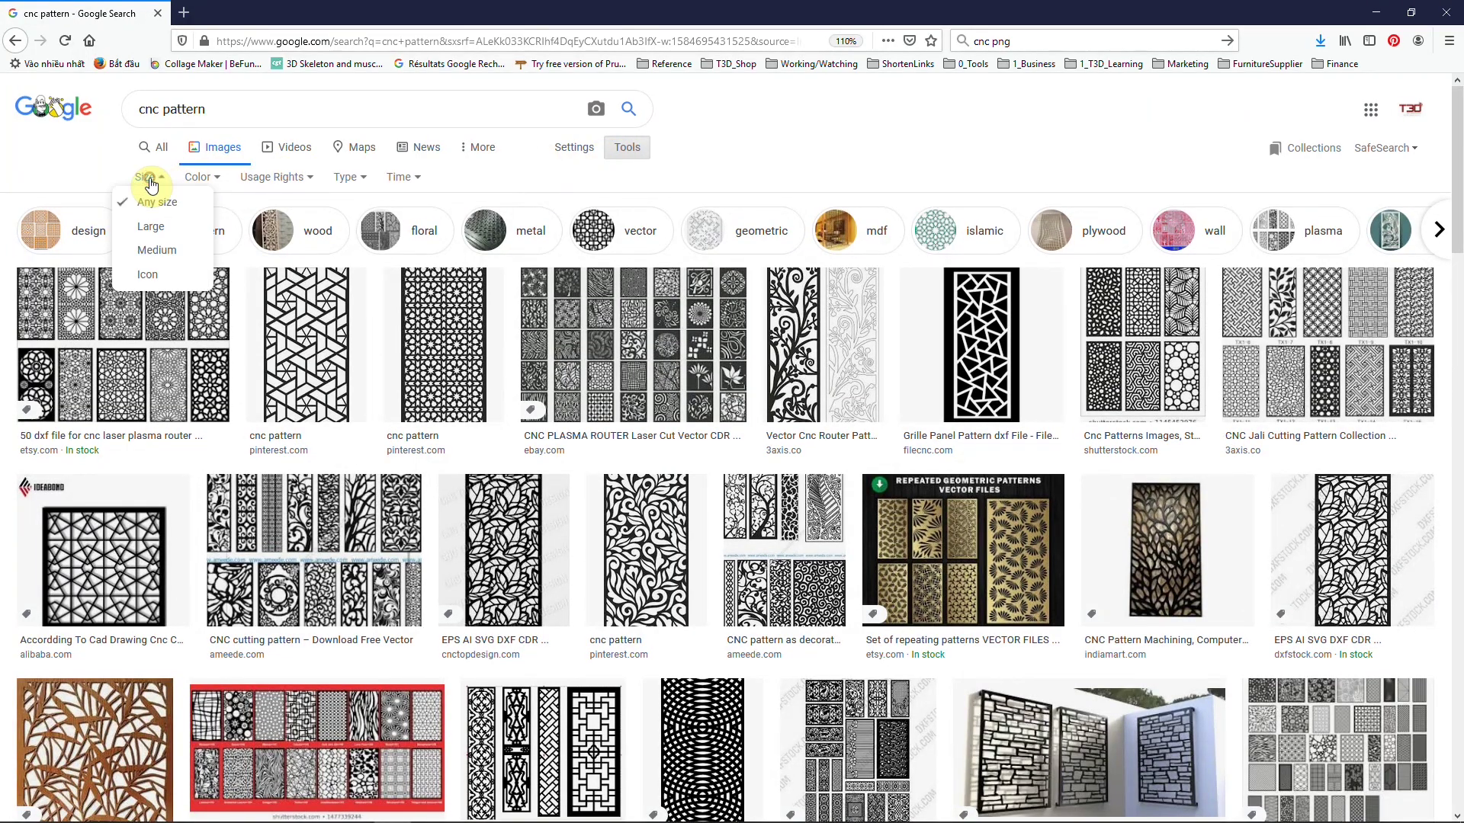
click(150, 227)
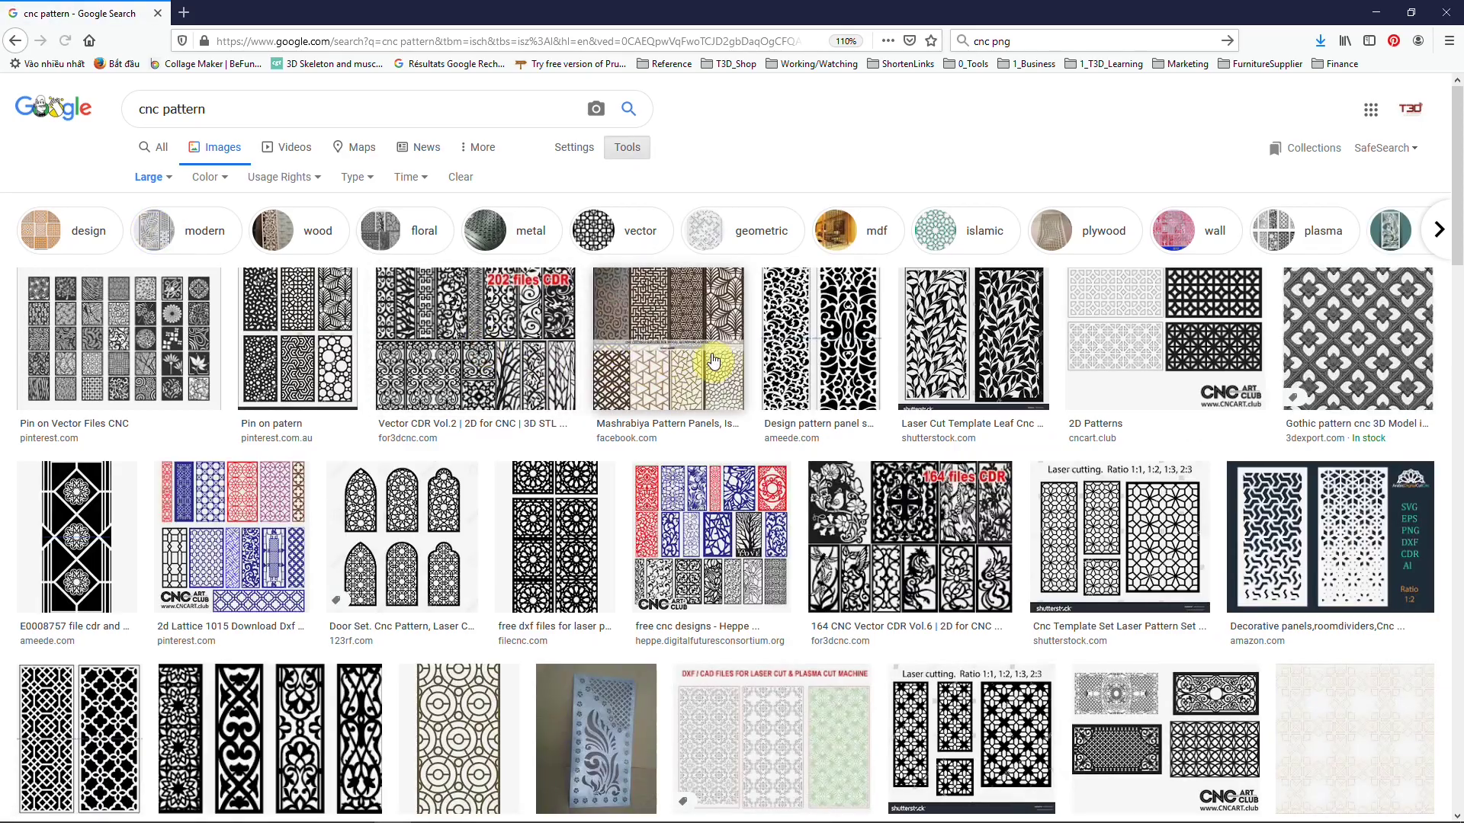
Step: Preview the square black floral scroll pattern from filecnc.com and start saving its image to disk
scroll(723, 359, down, 3)
scroll(722, 359, down, 7)
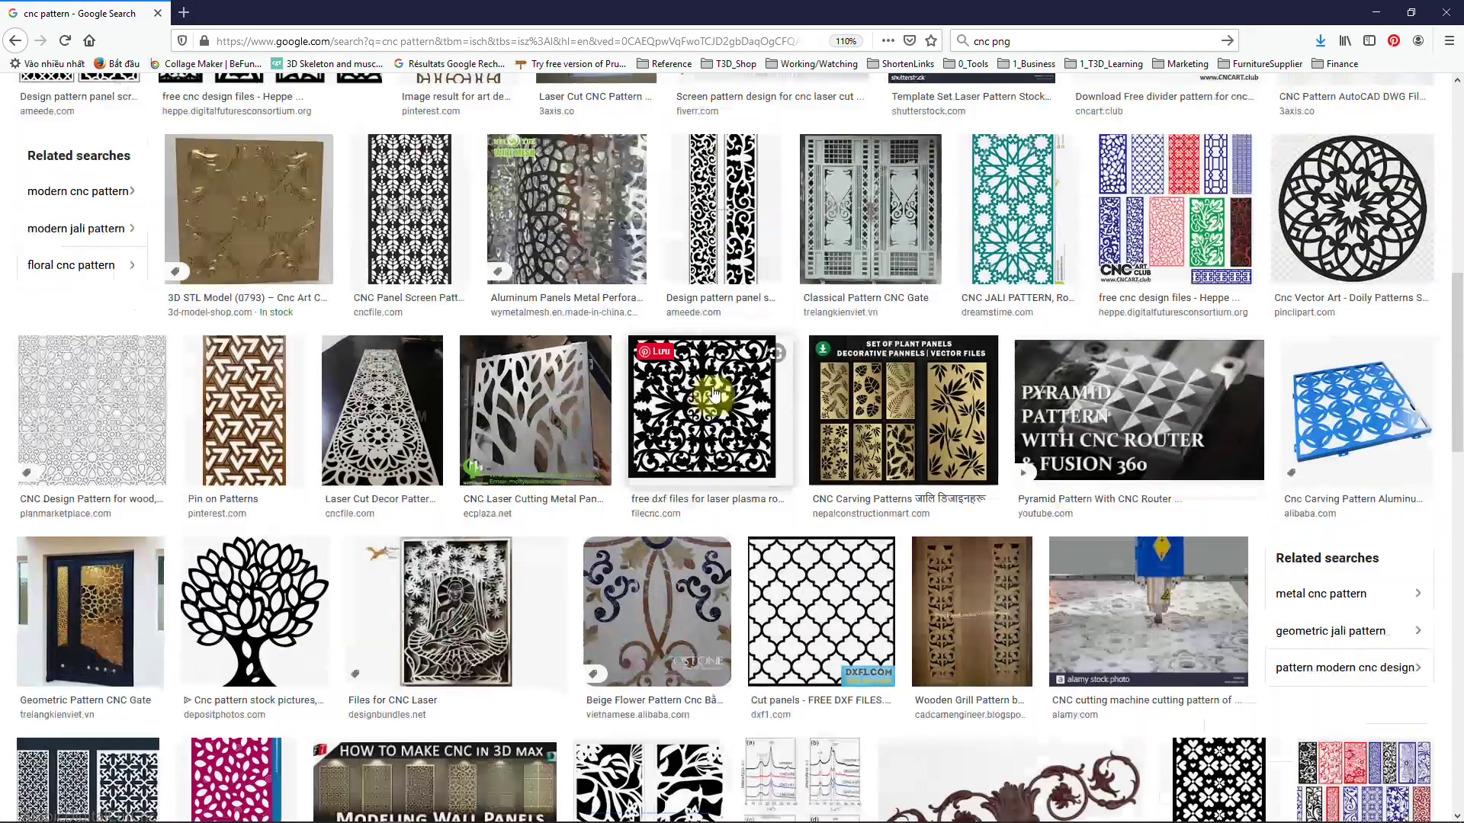
click(714, 393)
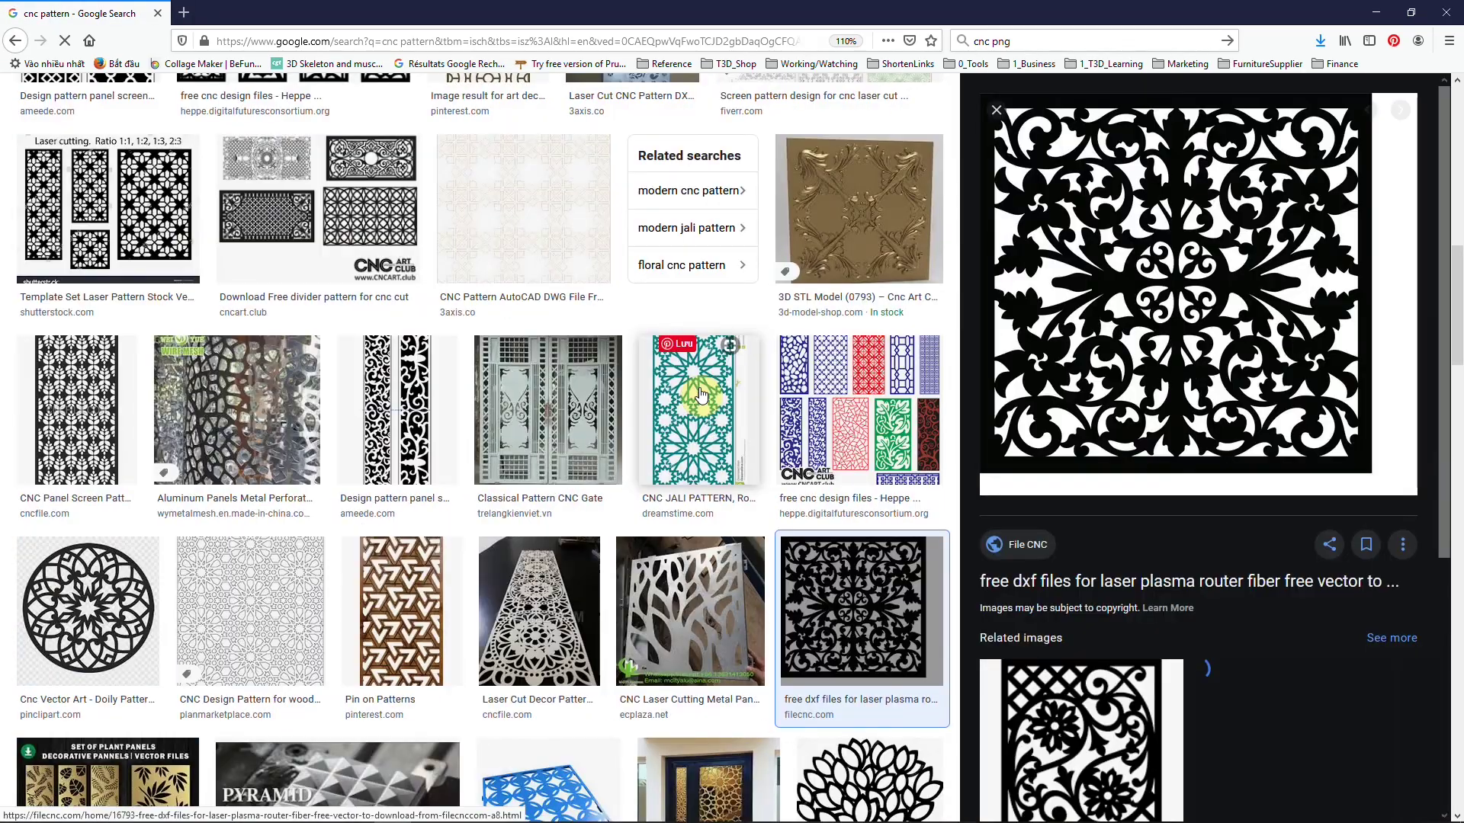
right_click(1164, 239)
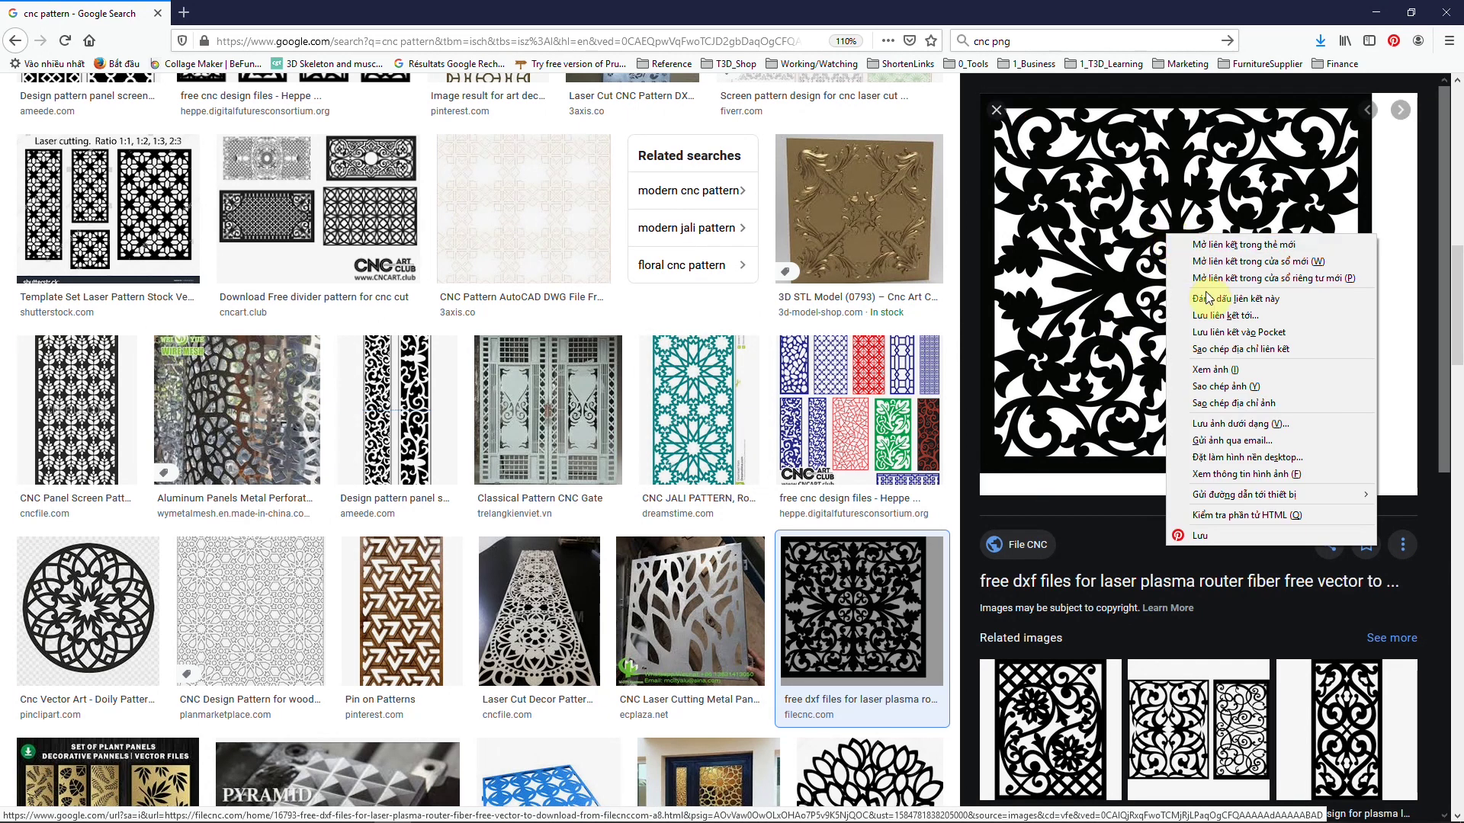
click(1217, 423)
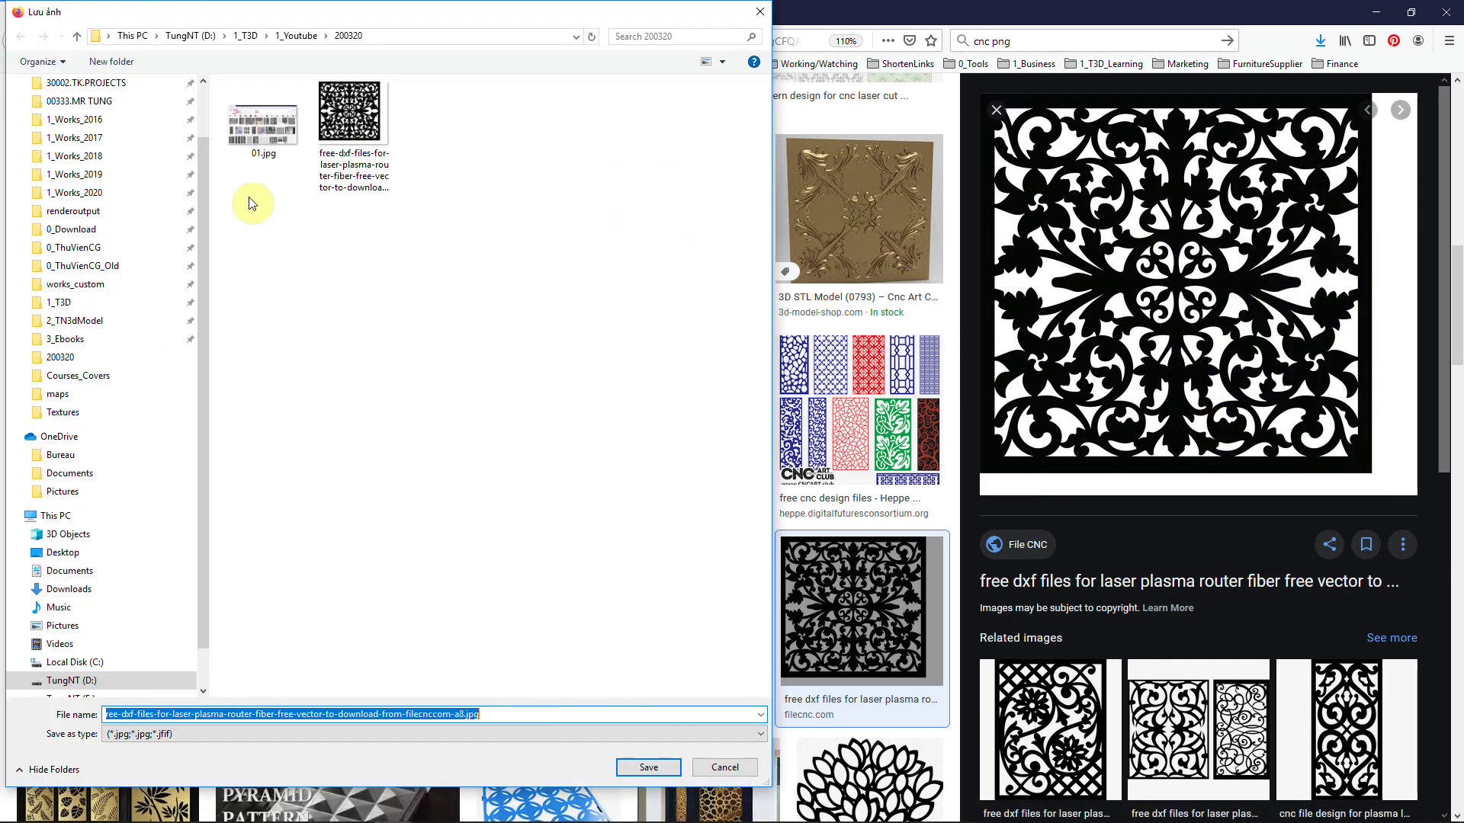
Step: Create a folder named VachCNC on the Desktop and open it as the save location
scroll(162, 431, down, 1)
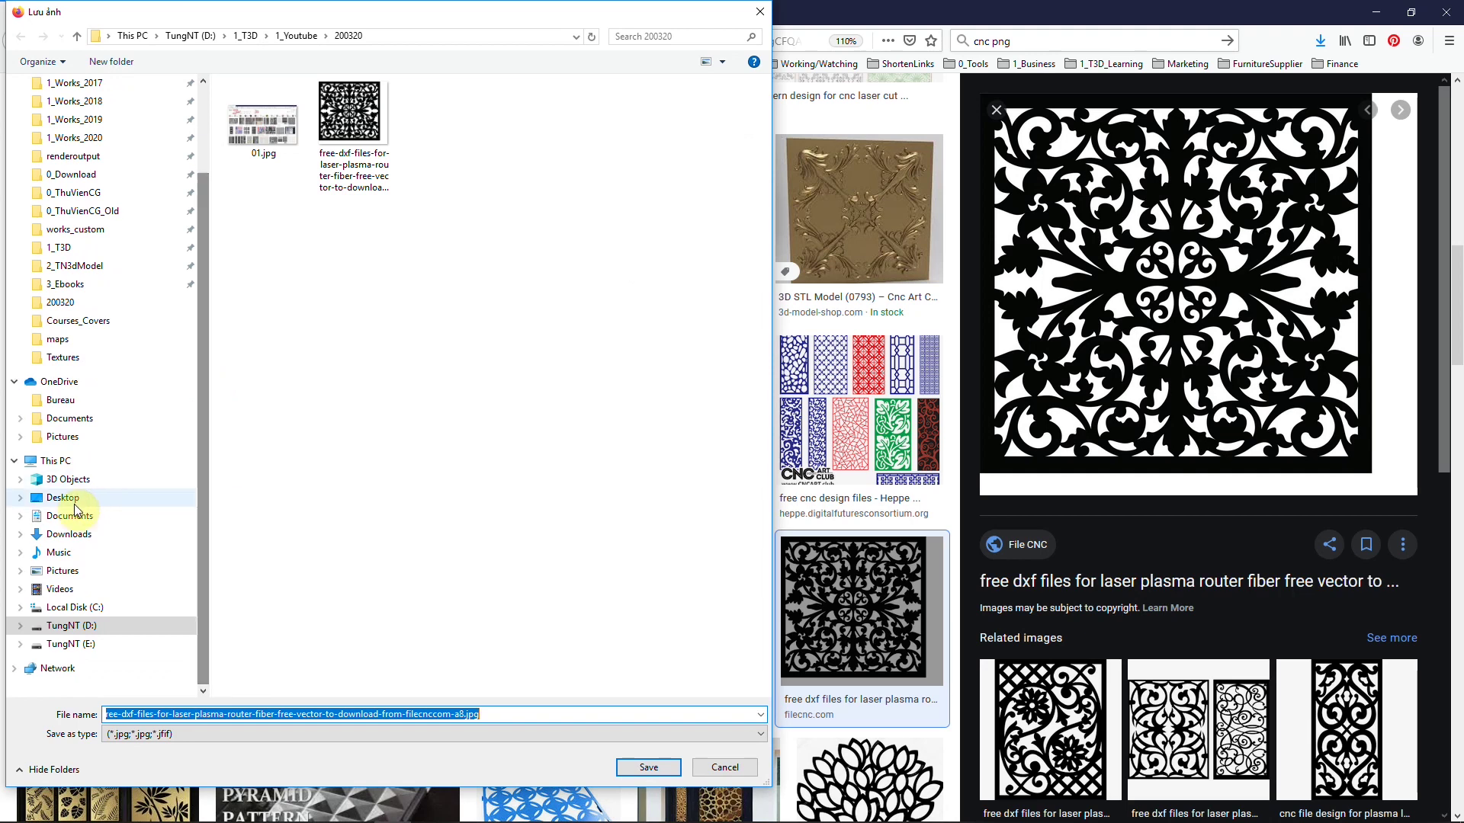
click(62, 497)
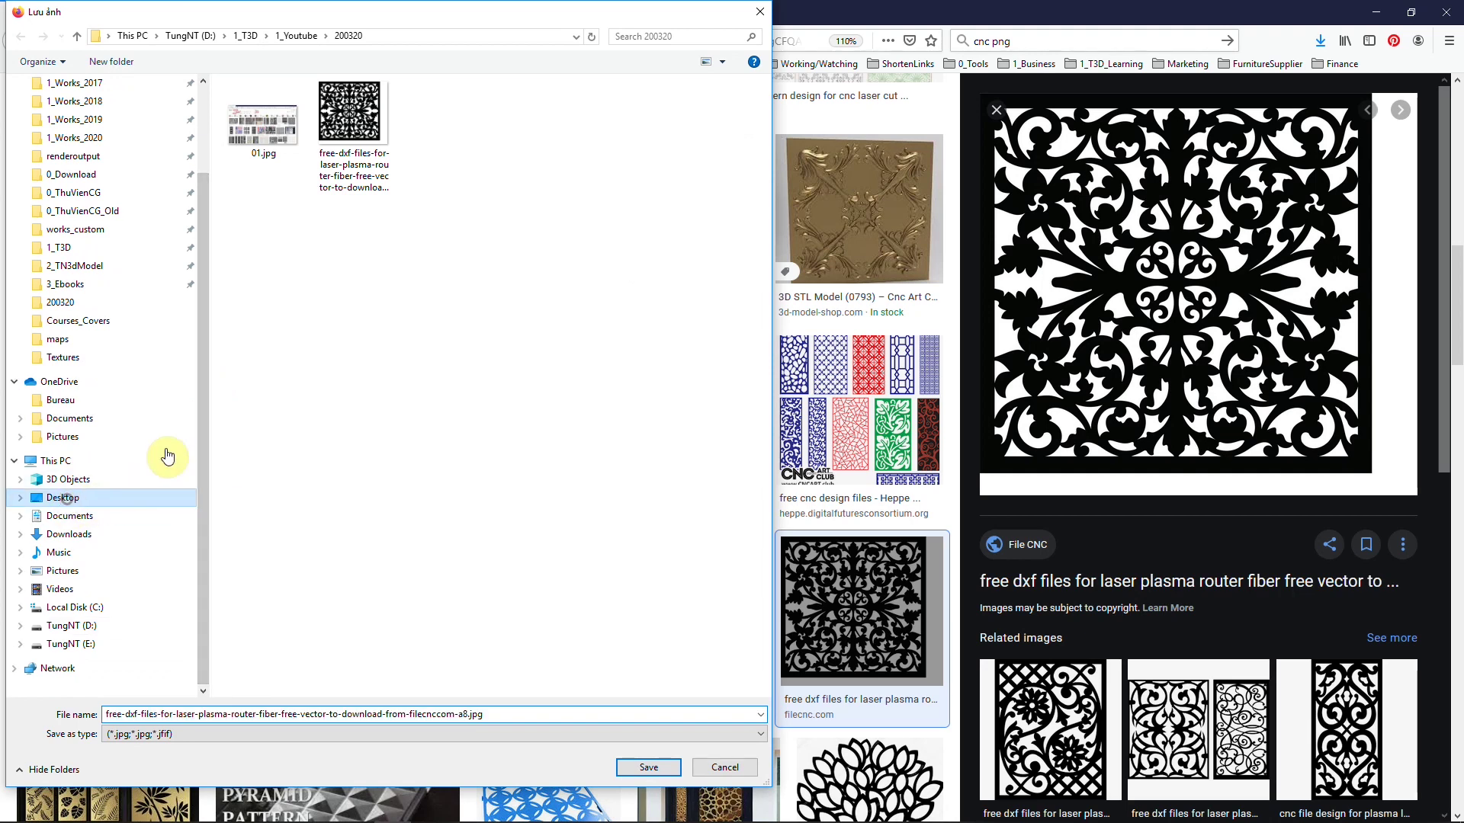
click(113, 61)
text(VachCNC)
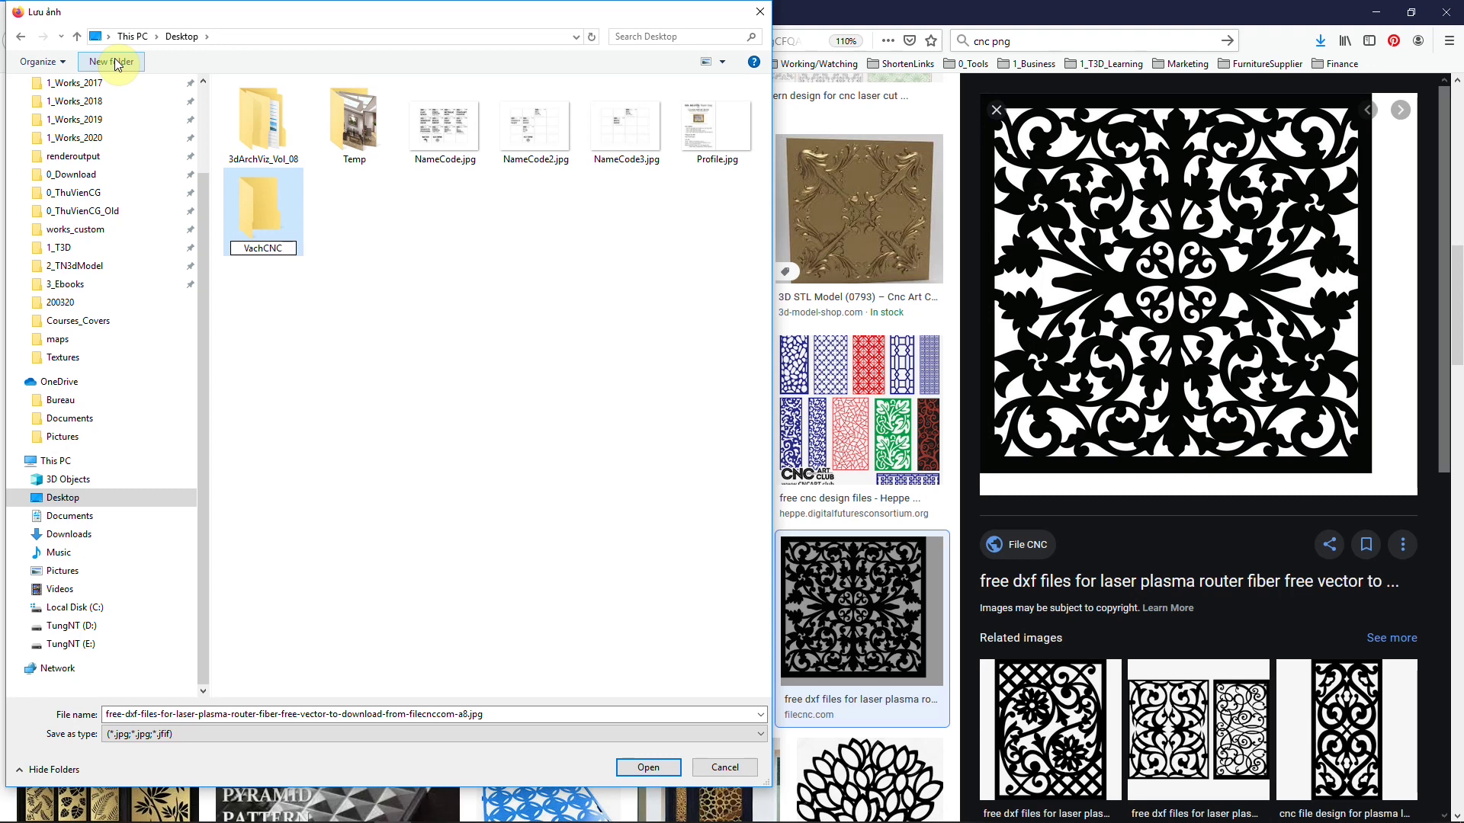
double_click(288, 242)
Step: Name the image vach_cnc_01 and save it in the VachCNC folder
click(480, 713)
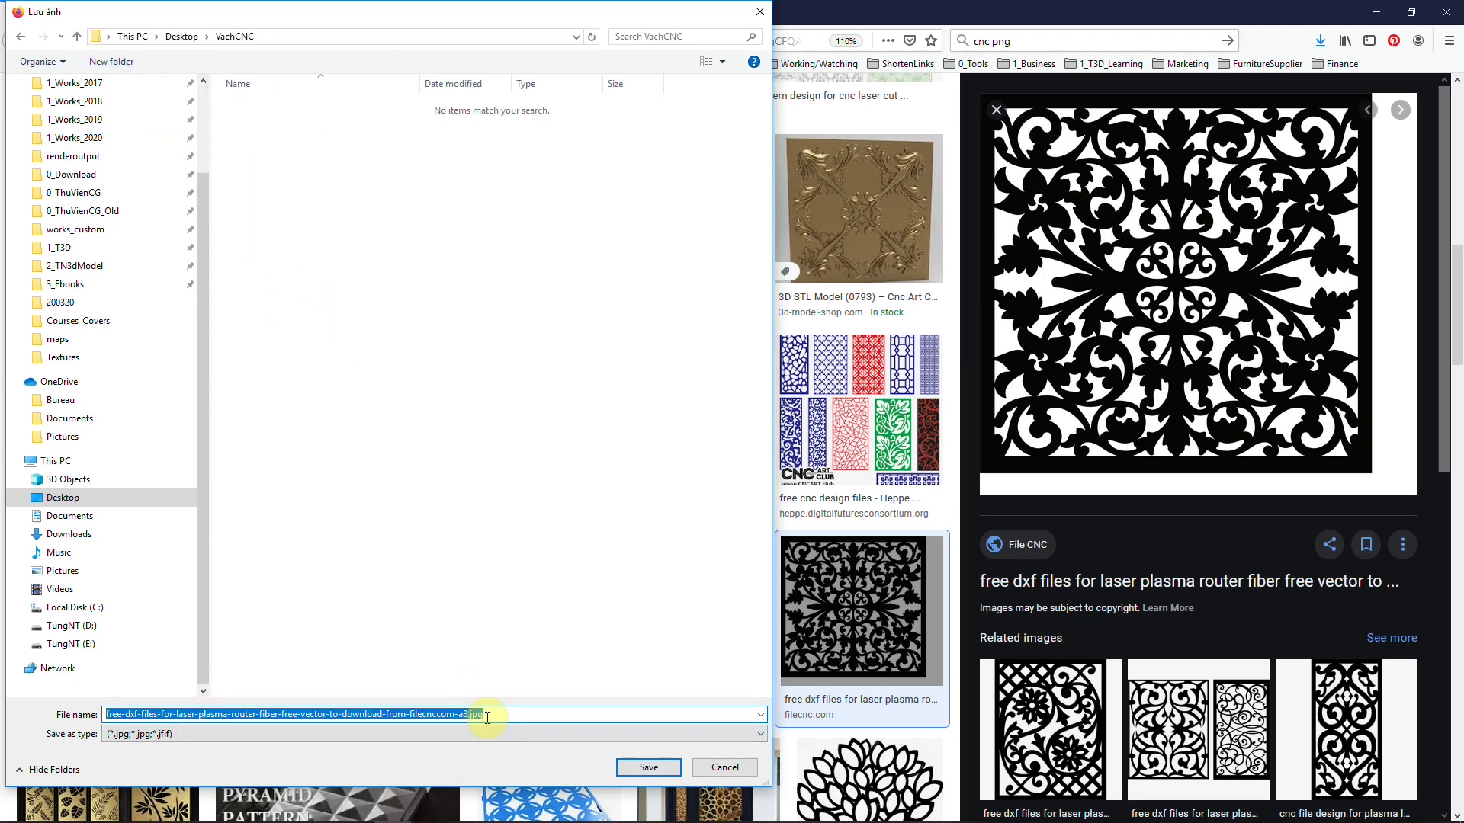
text(vach_cncn)
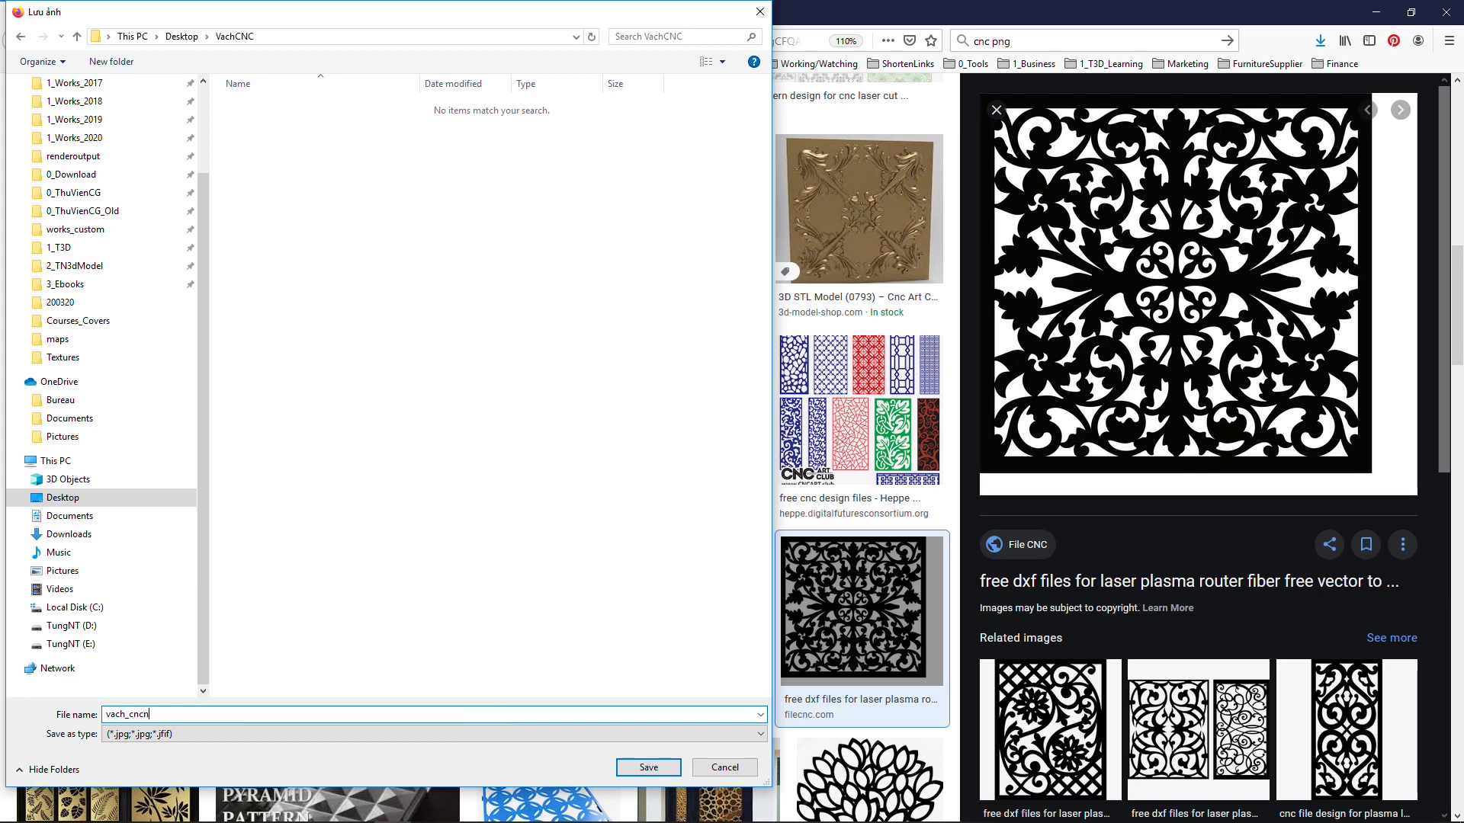
key(BackSpace)
text(_01)
click(649, 767)
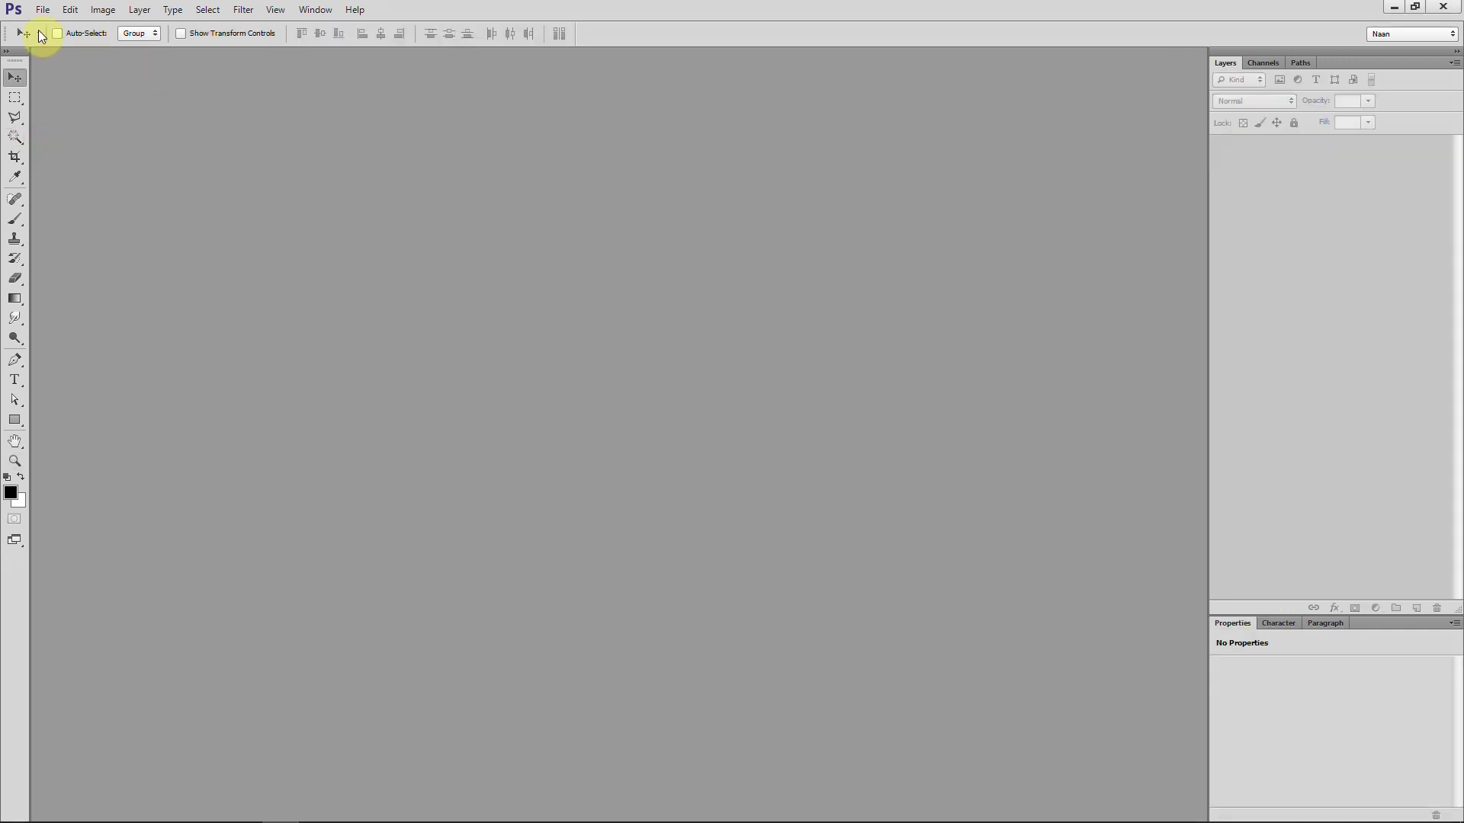
Step: Switch to Photoshop and open vach_cnc_01.jpg from the VachCNC folder on the Desktop
click(43, 9)
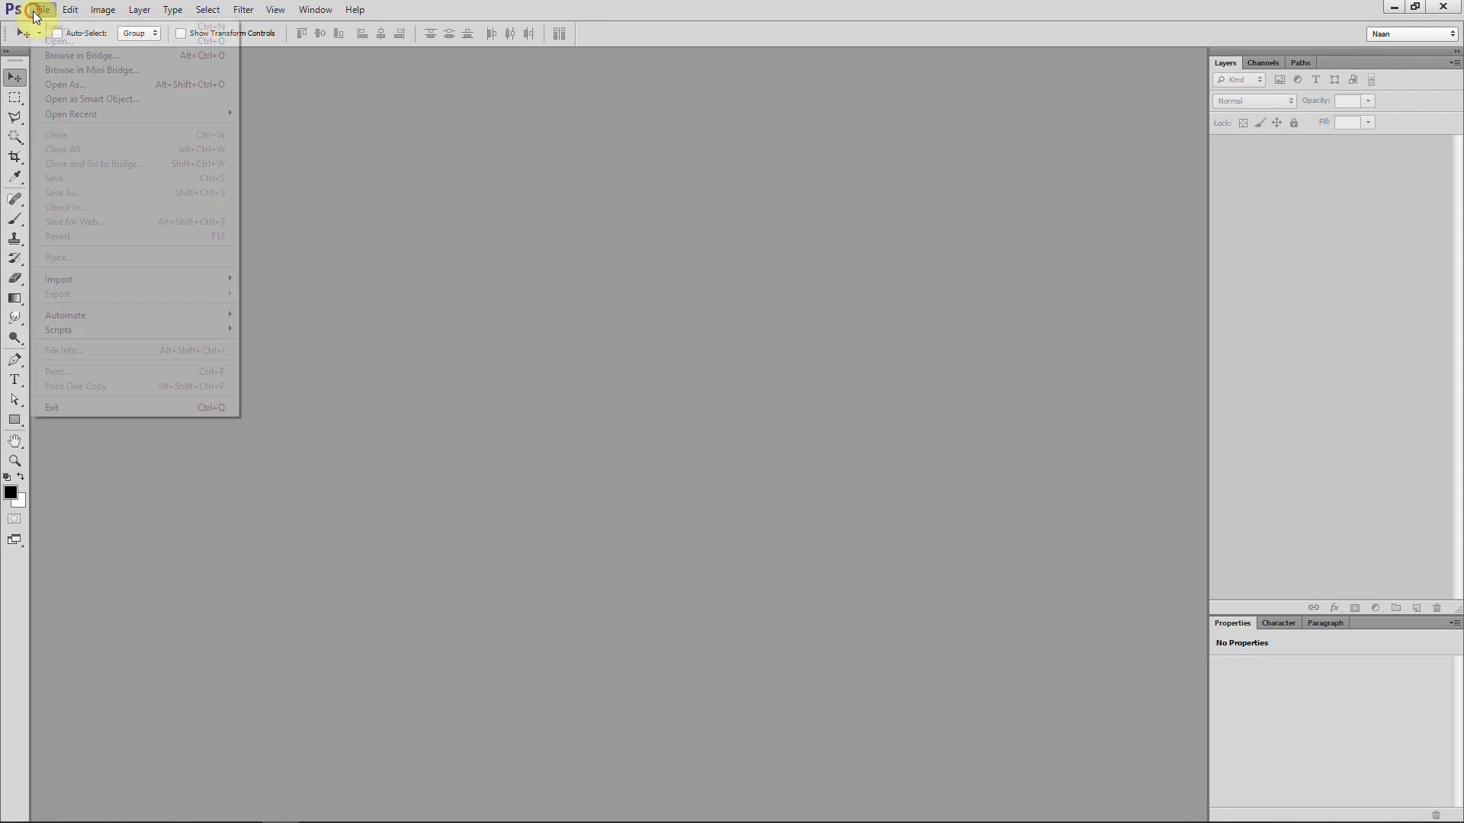
click(80, 44)
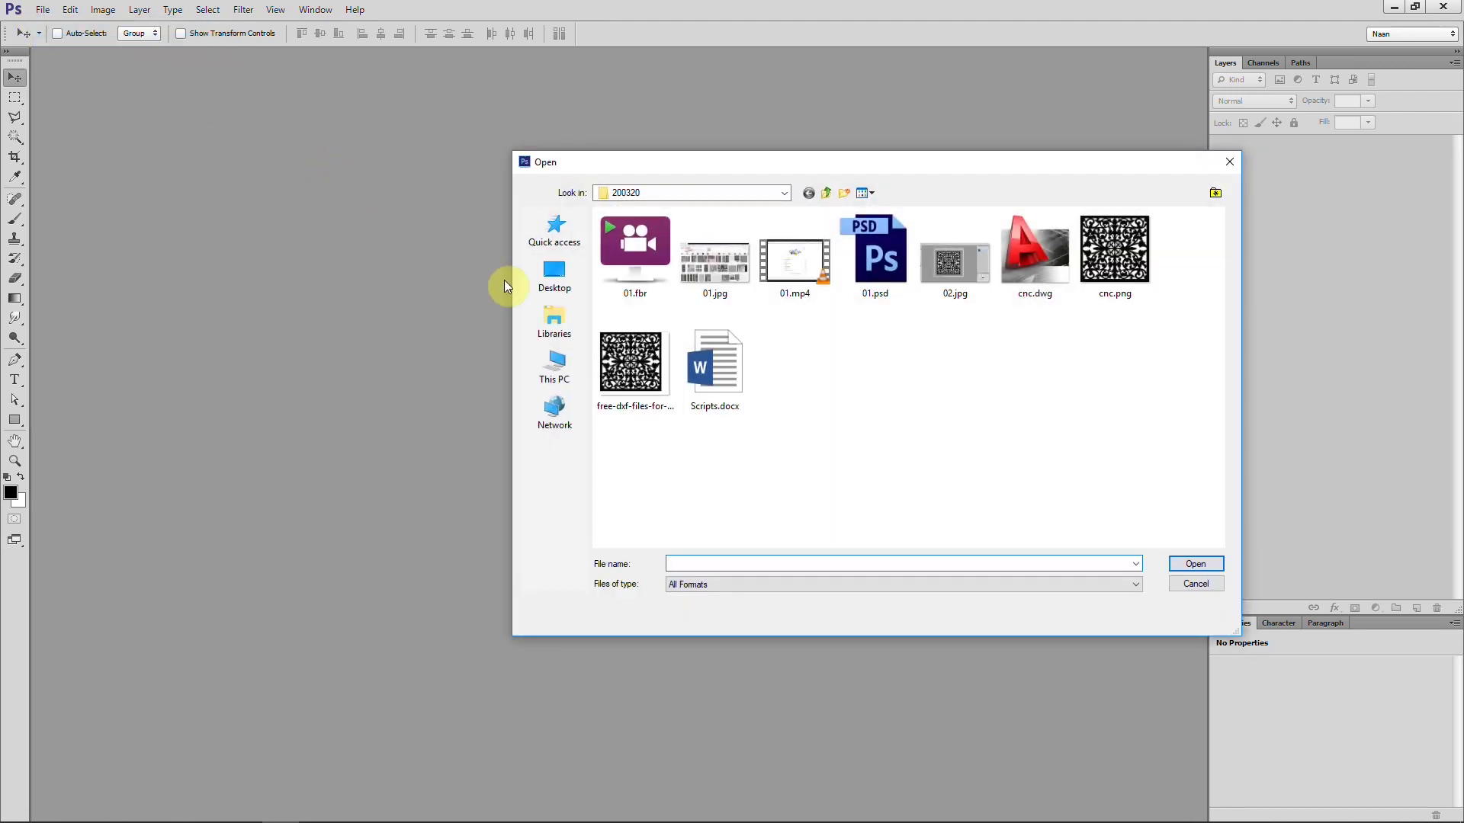
click(555, 276)
double_click(633, 362)
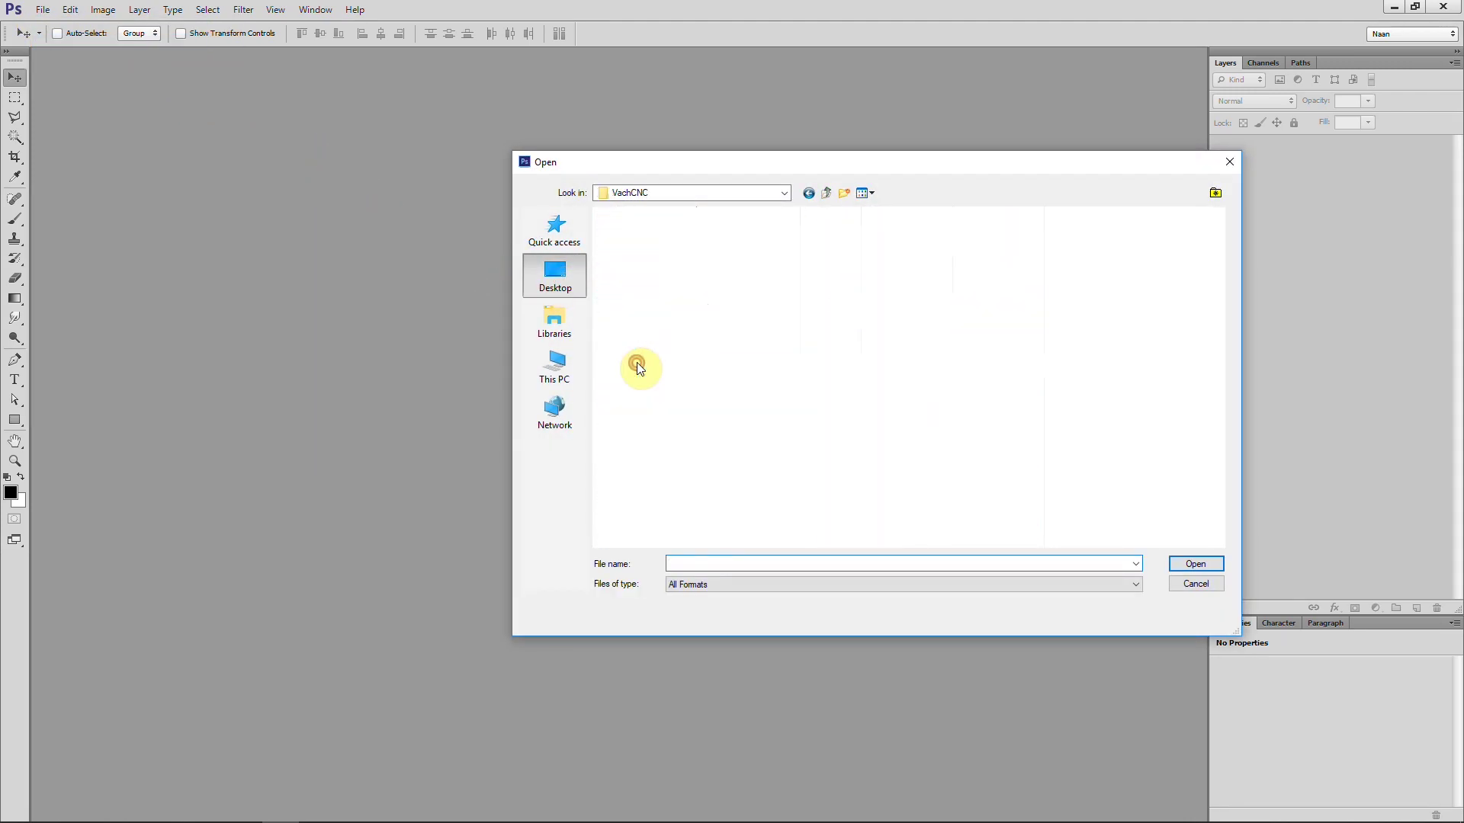
double_click(636, 265)
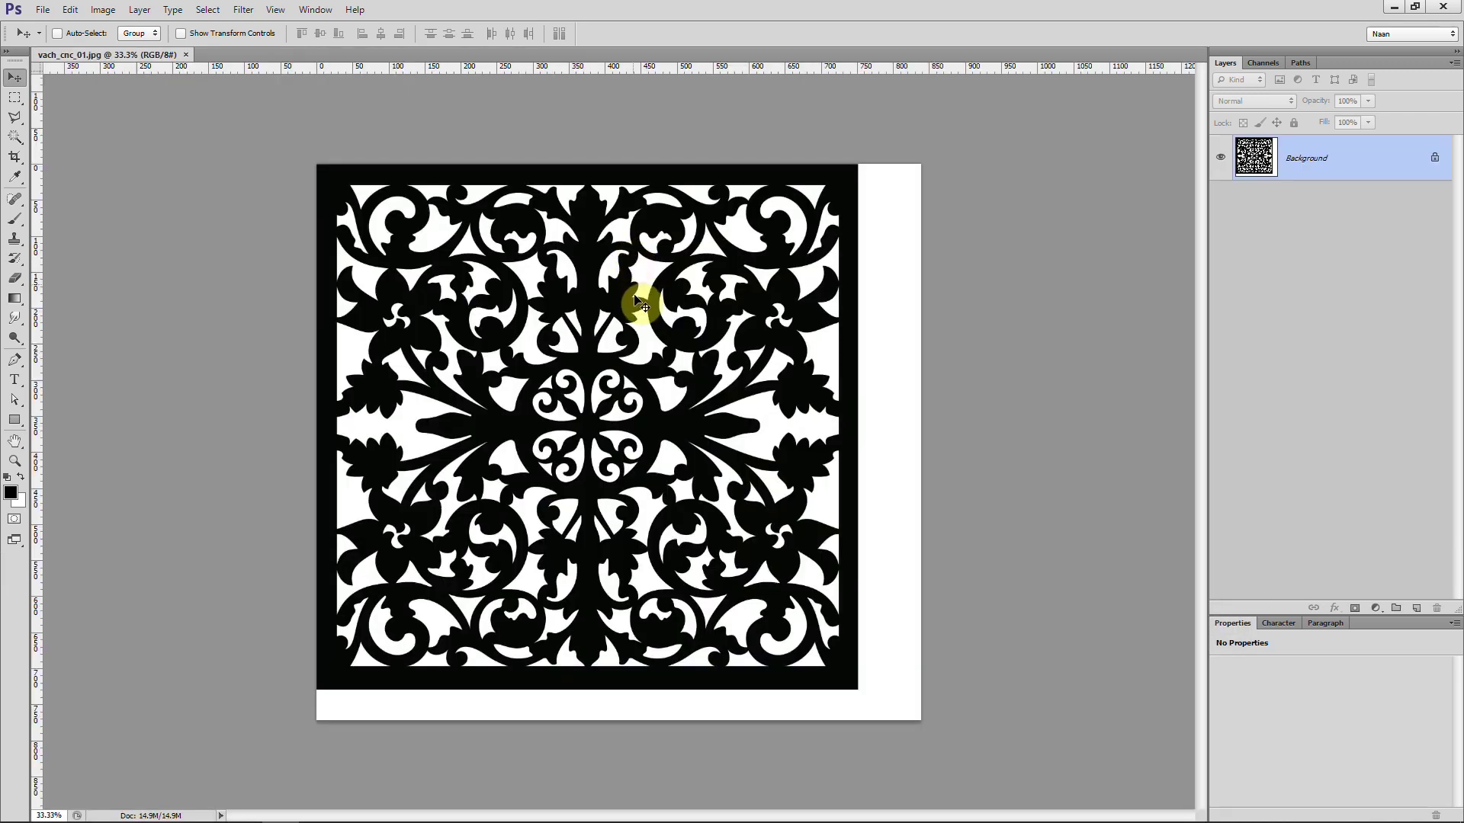
Step: Select the black pattern with the Magic Wand and copy it to a new layer
key(z)
drag(728, 326, 670, 318)
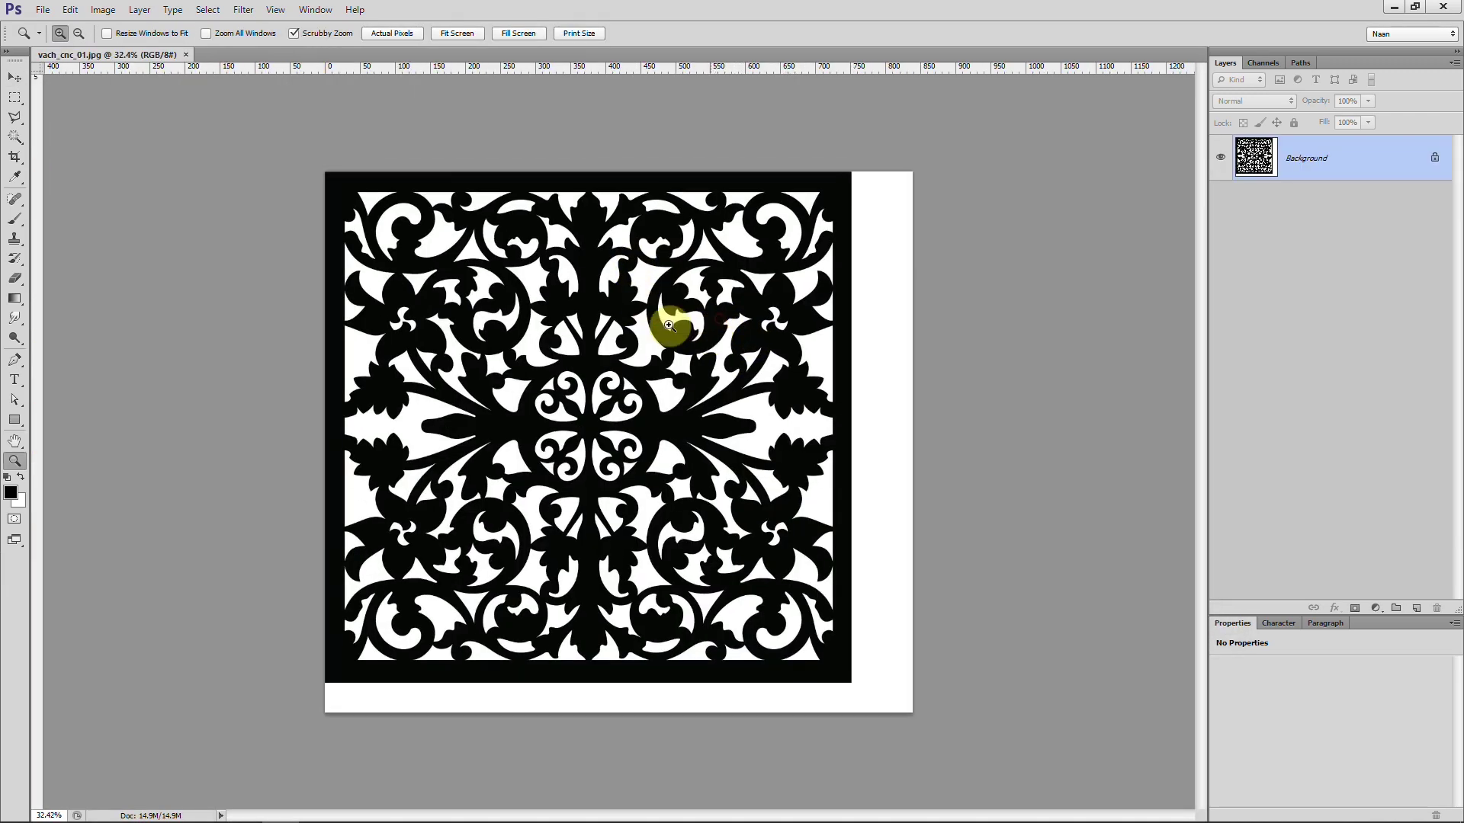
click(14, 137)
click(798, 321)
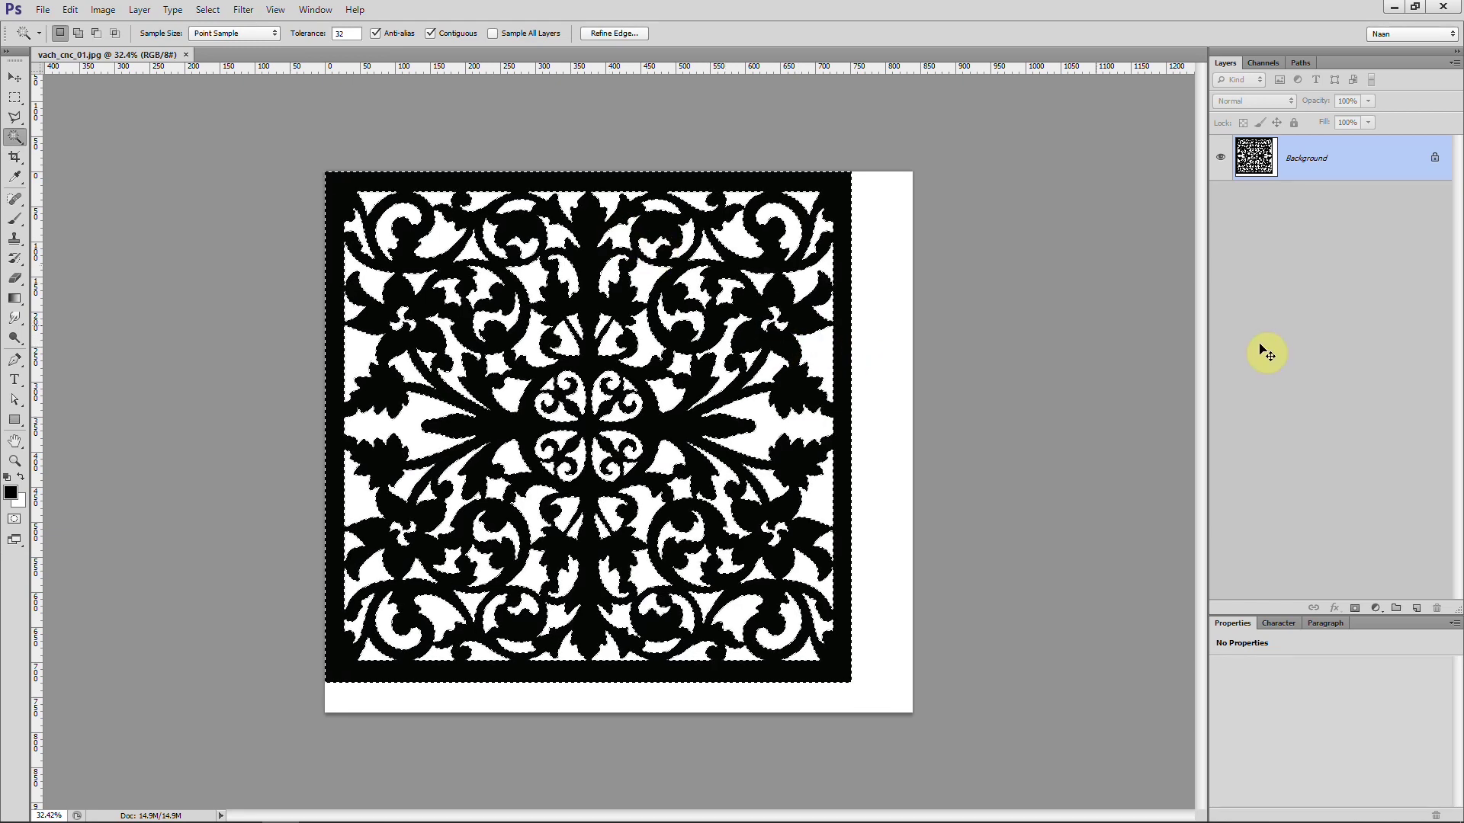
key(ctrl+j)
Step: Convert the locked background into a regular layer and delete it, keeping only the pattern layer
double_click(1320, 214)
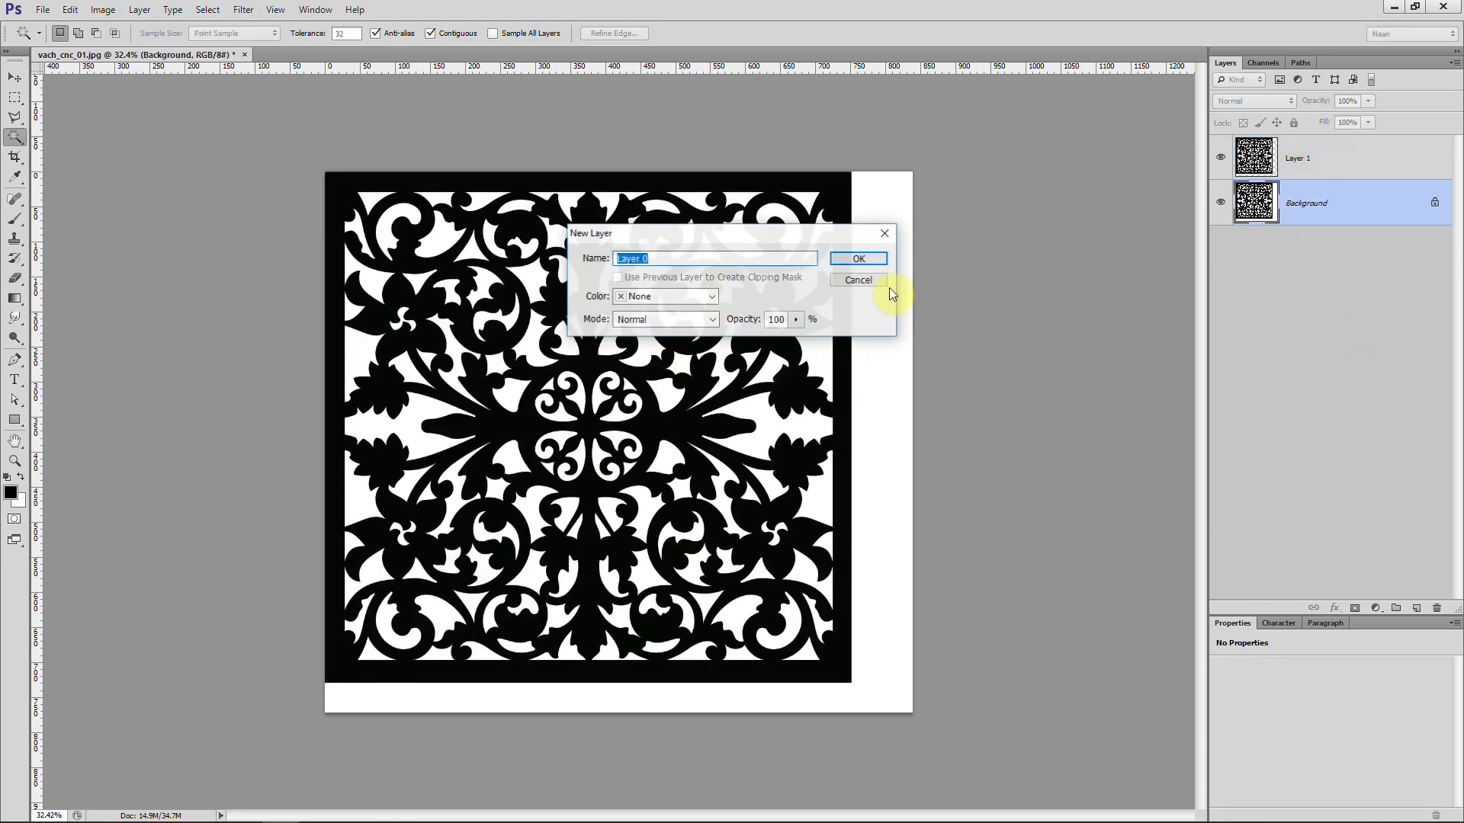
click(855, 255)
key(Delete)
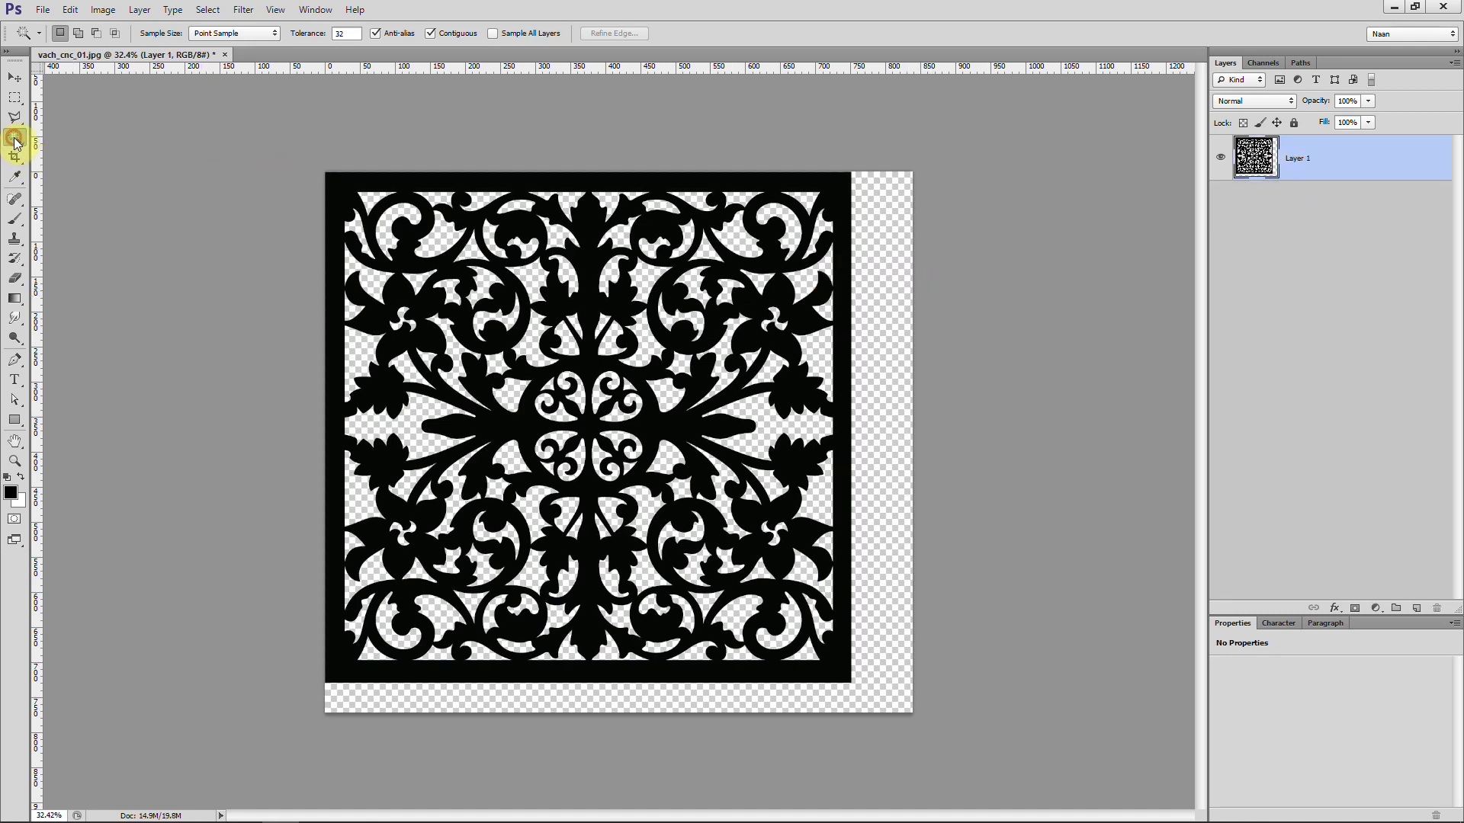
Step: Select the empty area around the pattern, invert the selection and crop the canvas to the pattern's outer frame
click(884, 258)
click(206, 9)
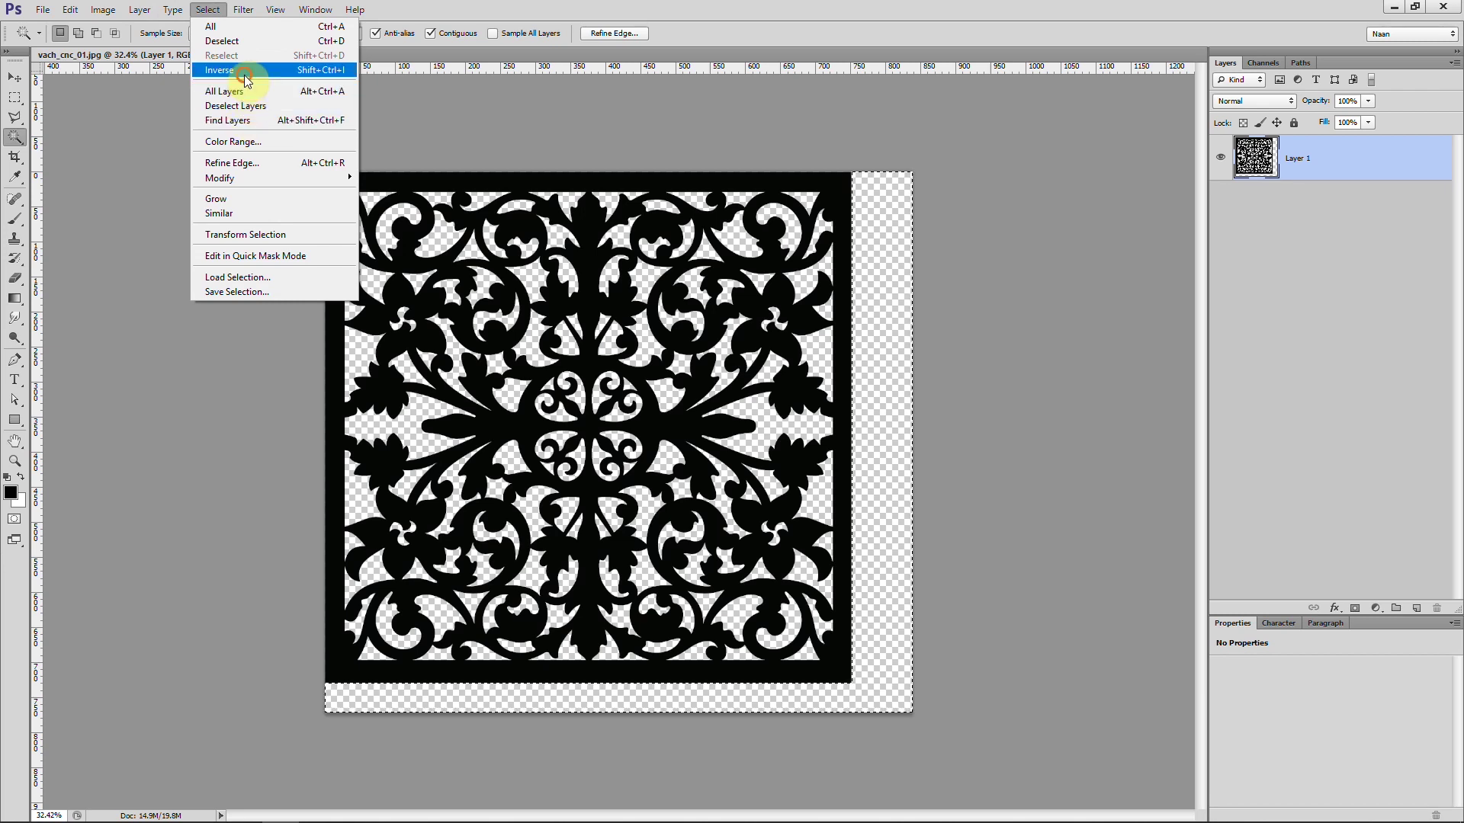
click(244, 69)
key(c)
key(Return)
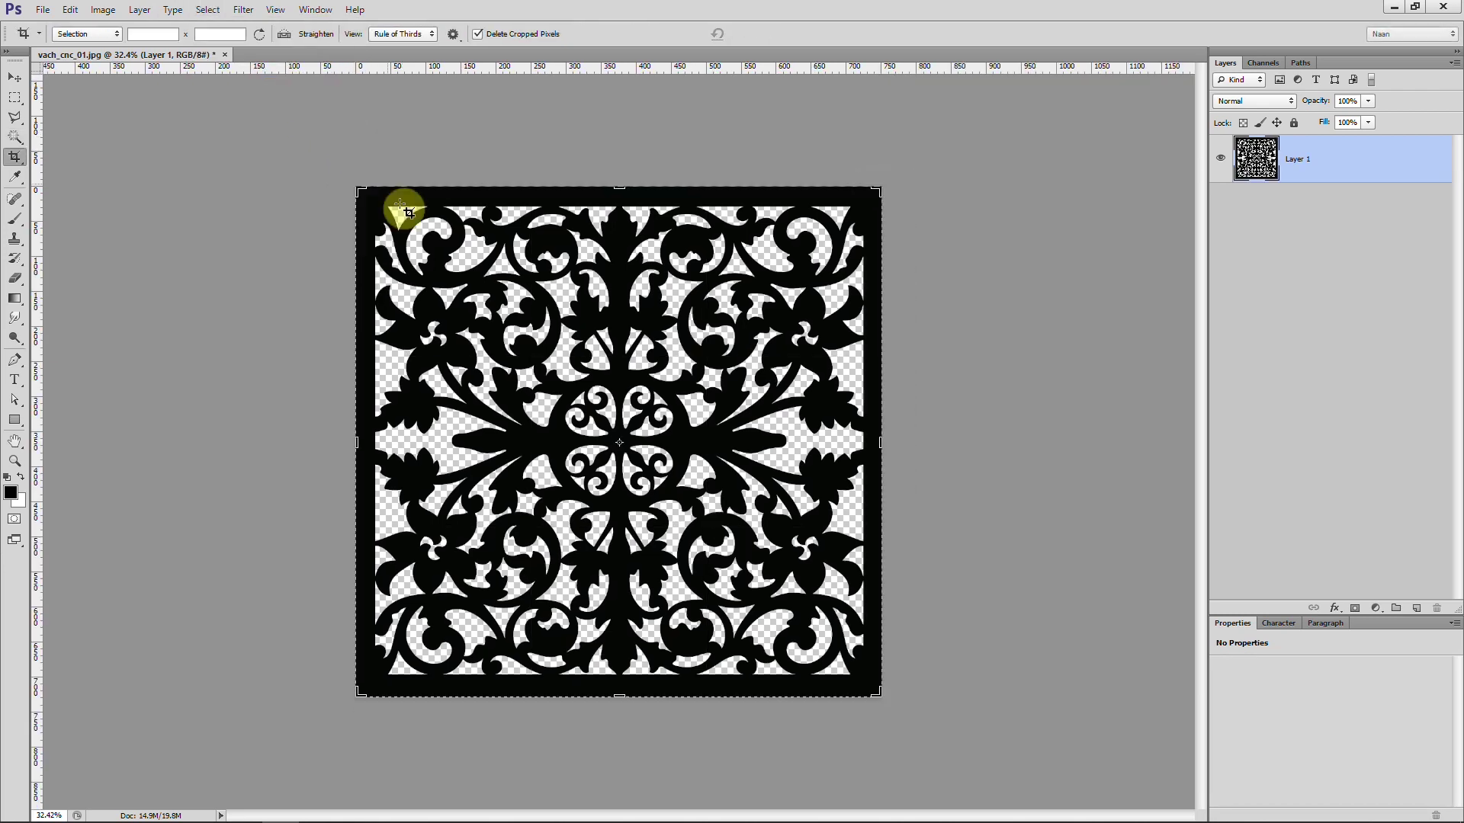
Step: Save a copy of the cropped transparent pattern as vach_cnc_01.png in the VachCNC folder
key(z)
alt+drag(562, 336, 579, 336)
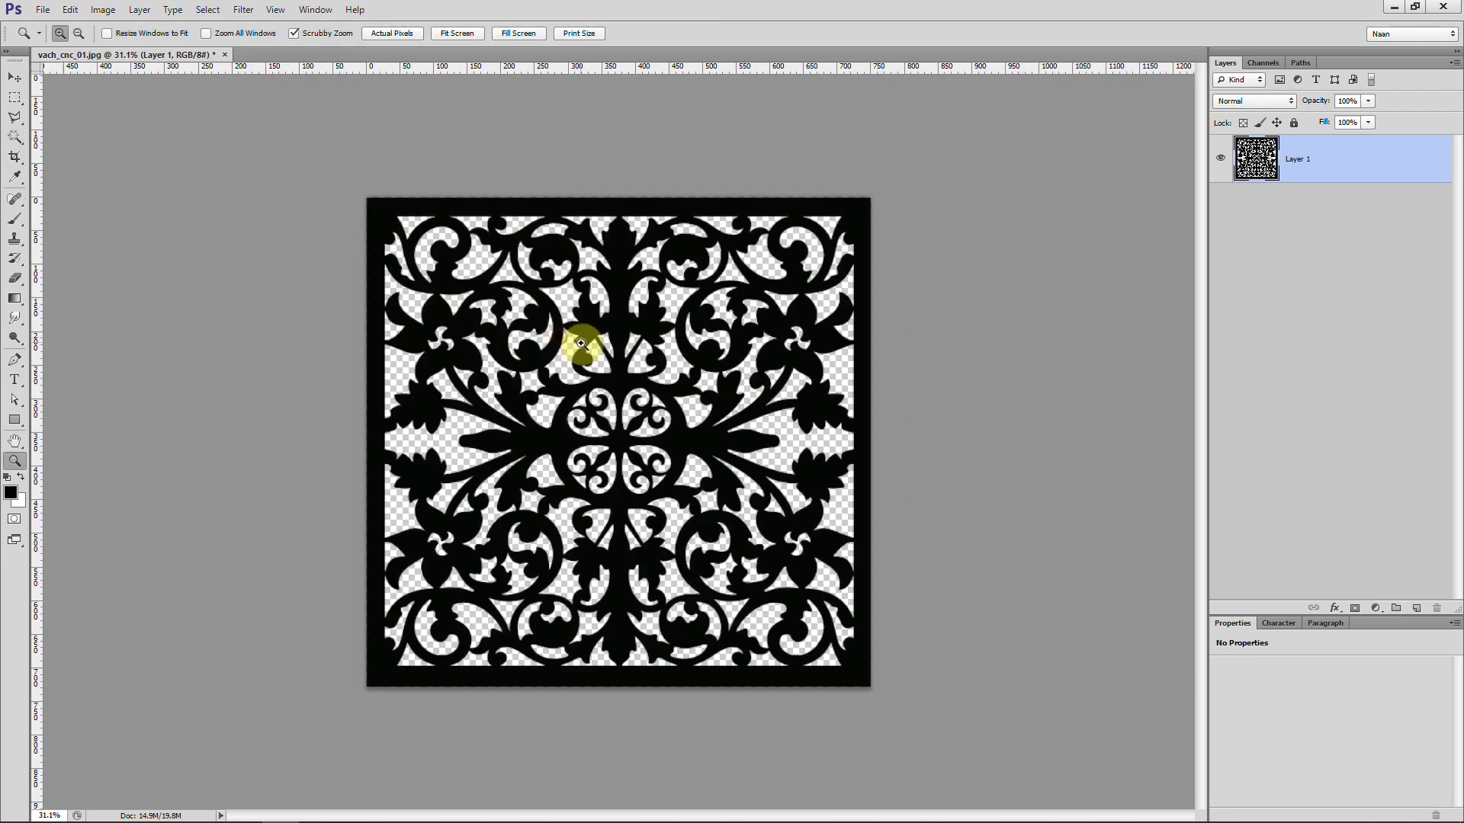
click(43, 10)
click(91, 194)
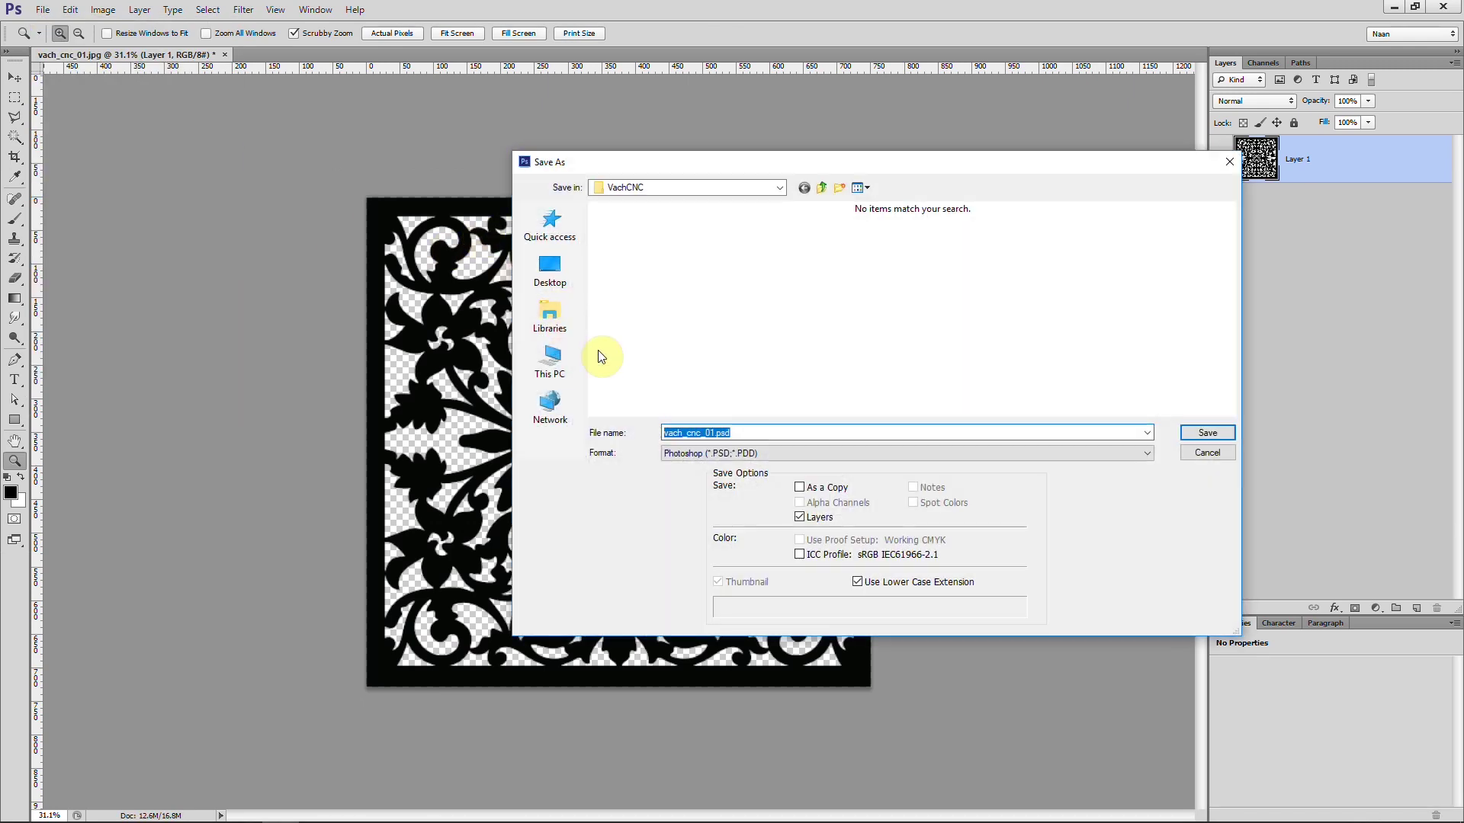
click(730, 454)
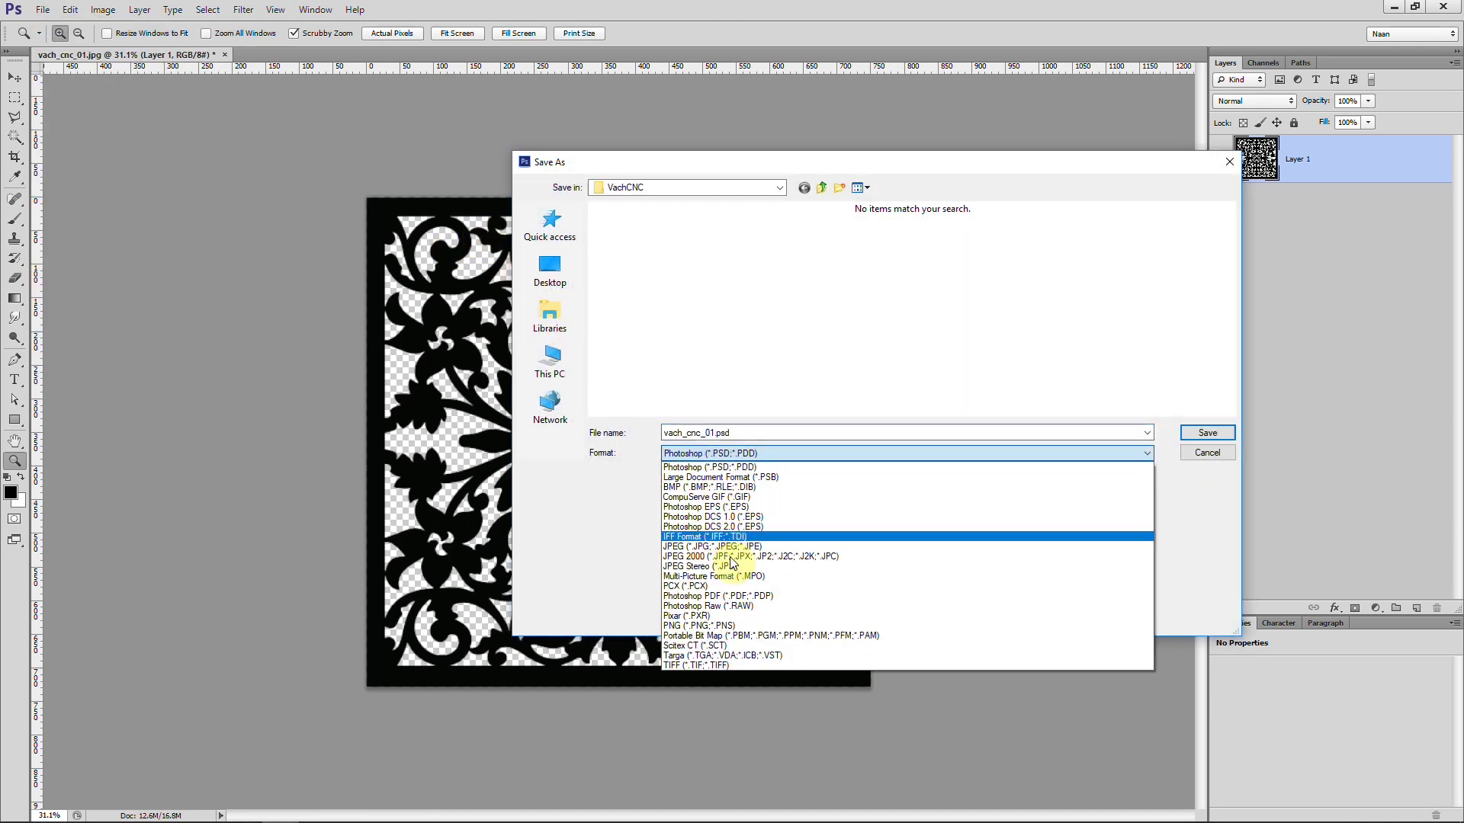
click(725, 625)
click(1208, 432)
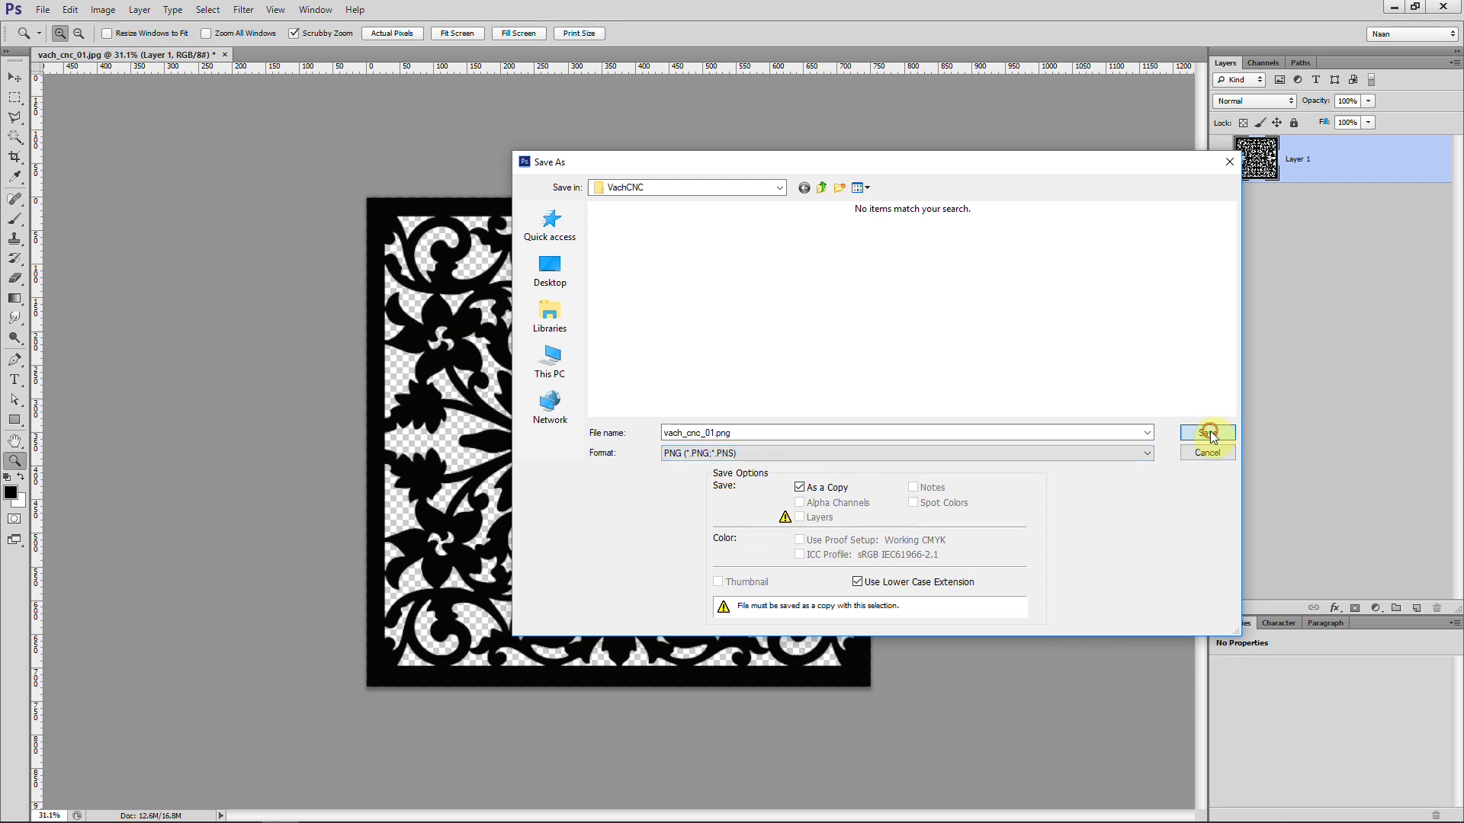
click(774, 256)
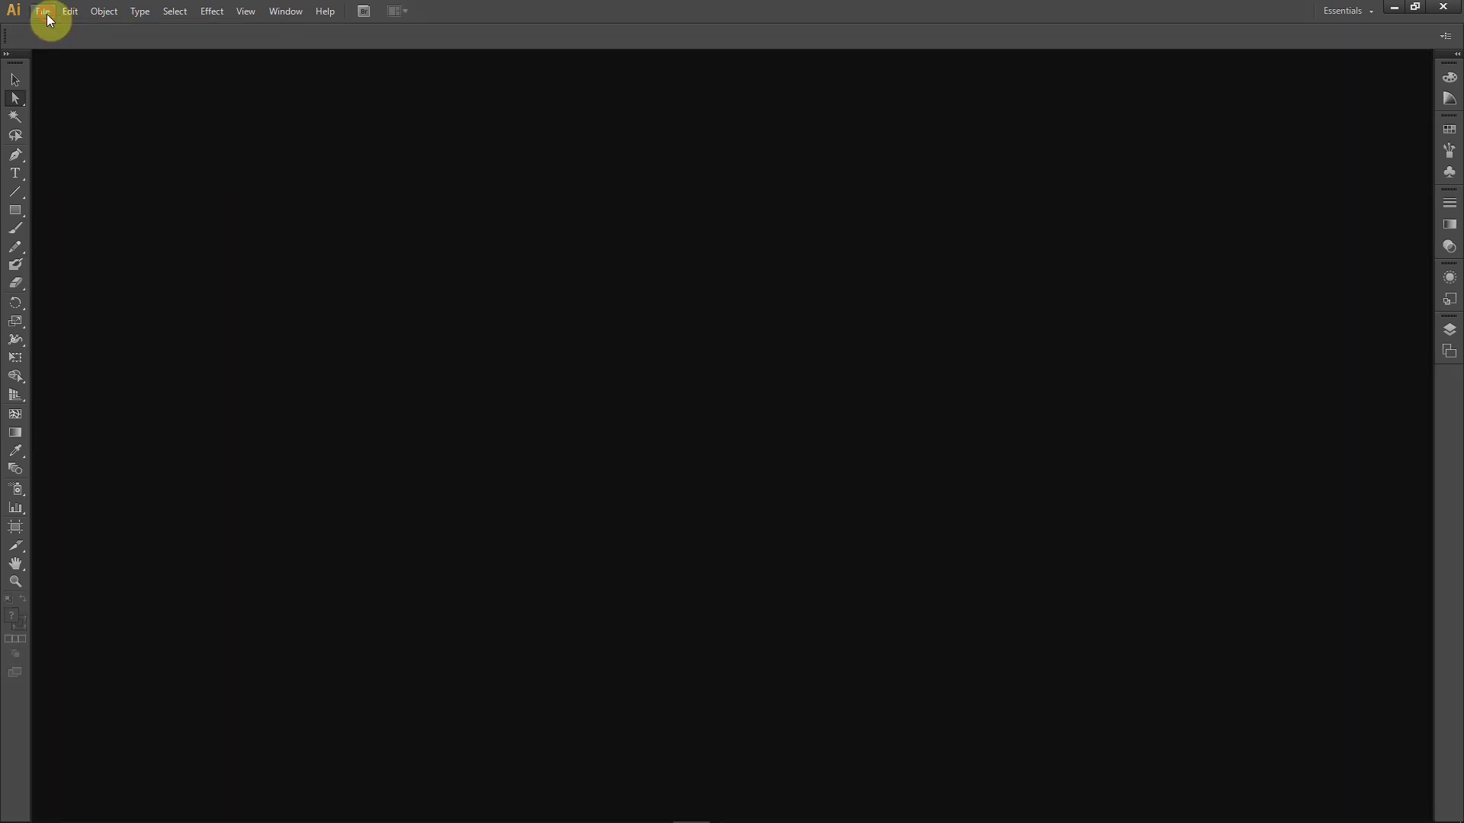
Step: Switch to Illustrator and open vach_cnc_01.png
click(47, 16)
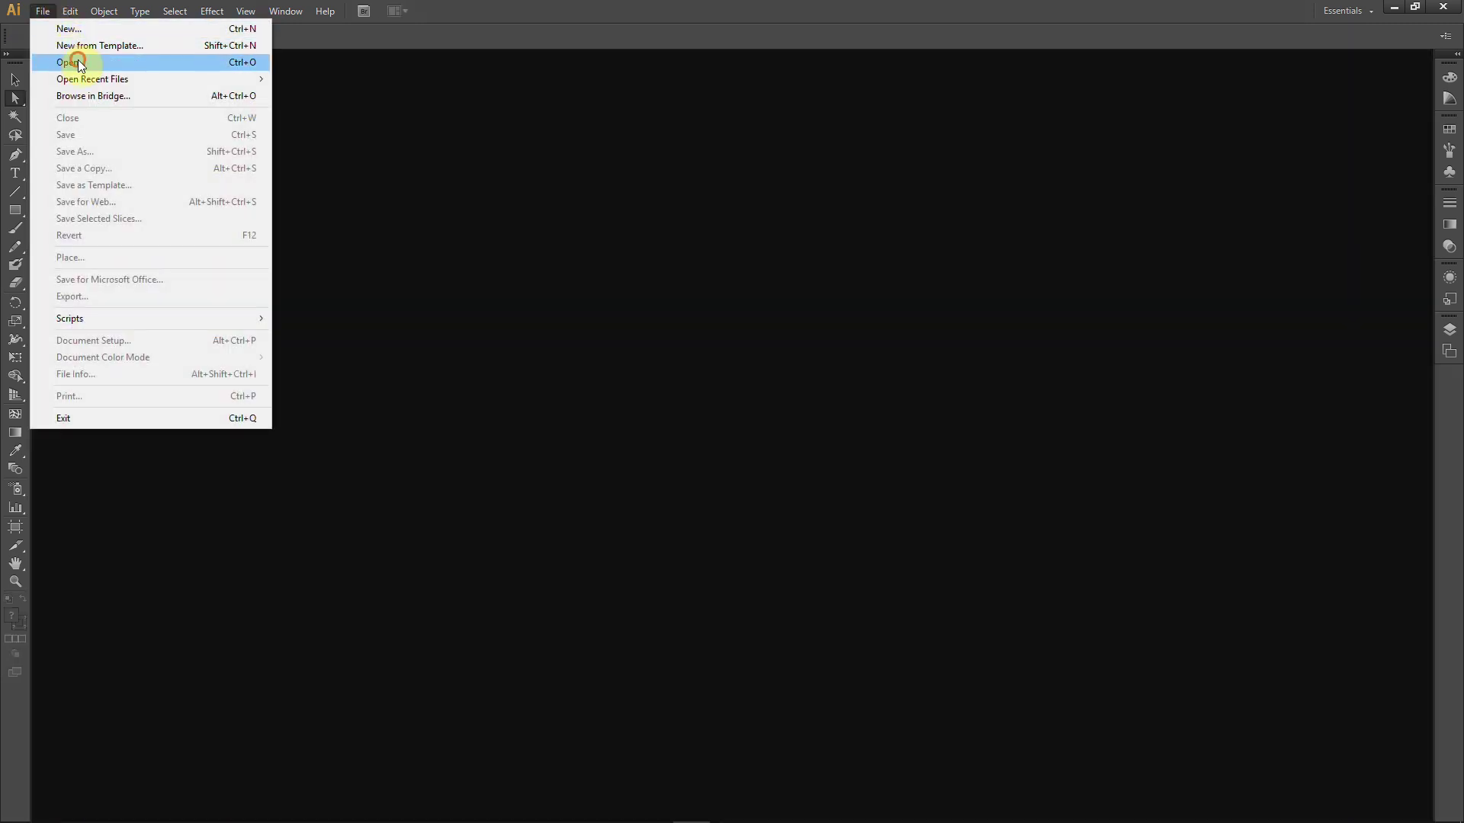
click(72, 61)
double_click(1057, 259)
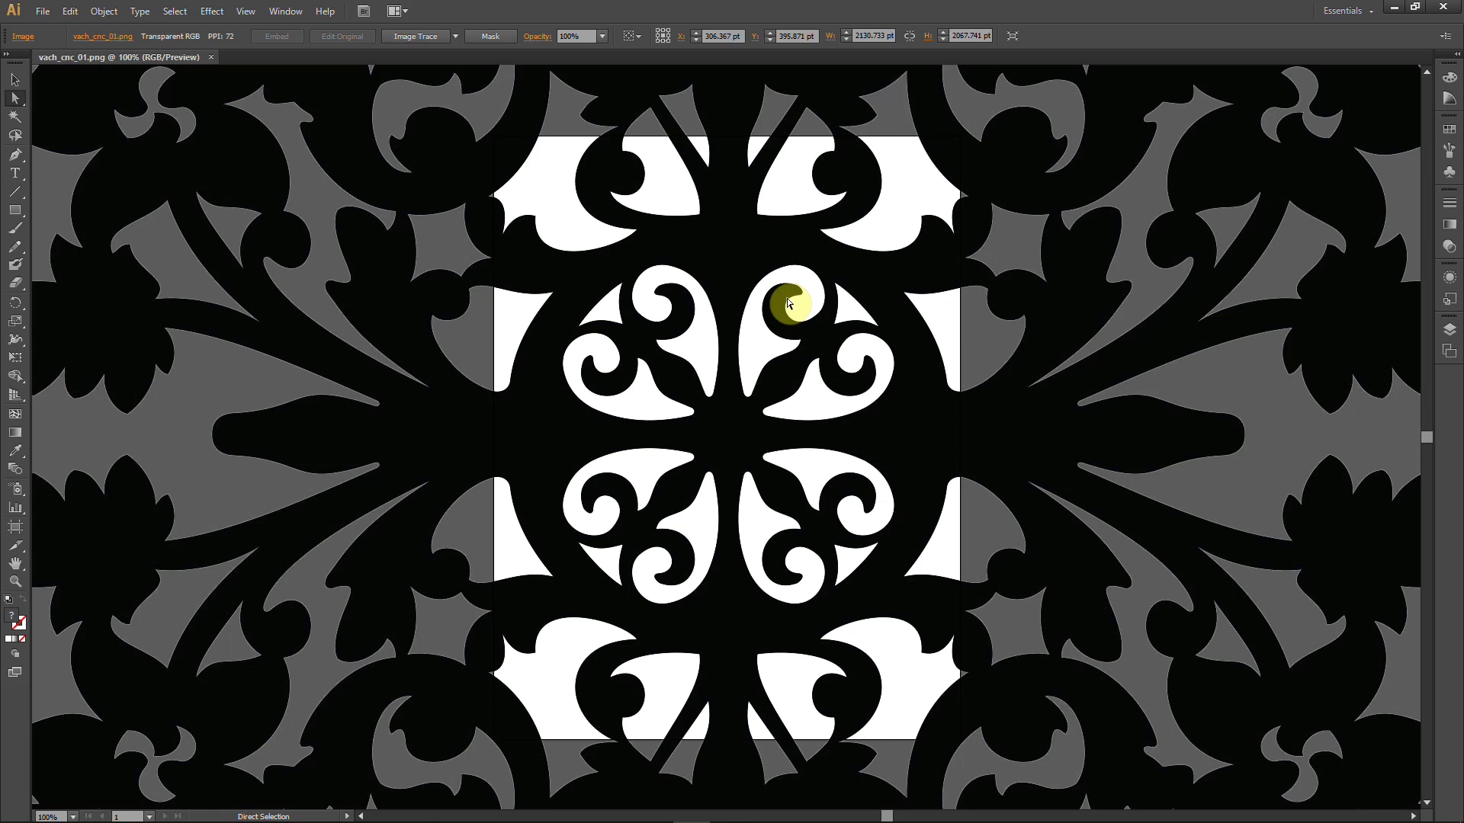
Step: Scale the pattern image proportionally to the artboard's 612 pt width and align it with the artboard's upper edge
click(15, 581)
alt+click(685, 390)
alt+click(686, 389)
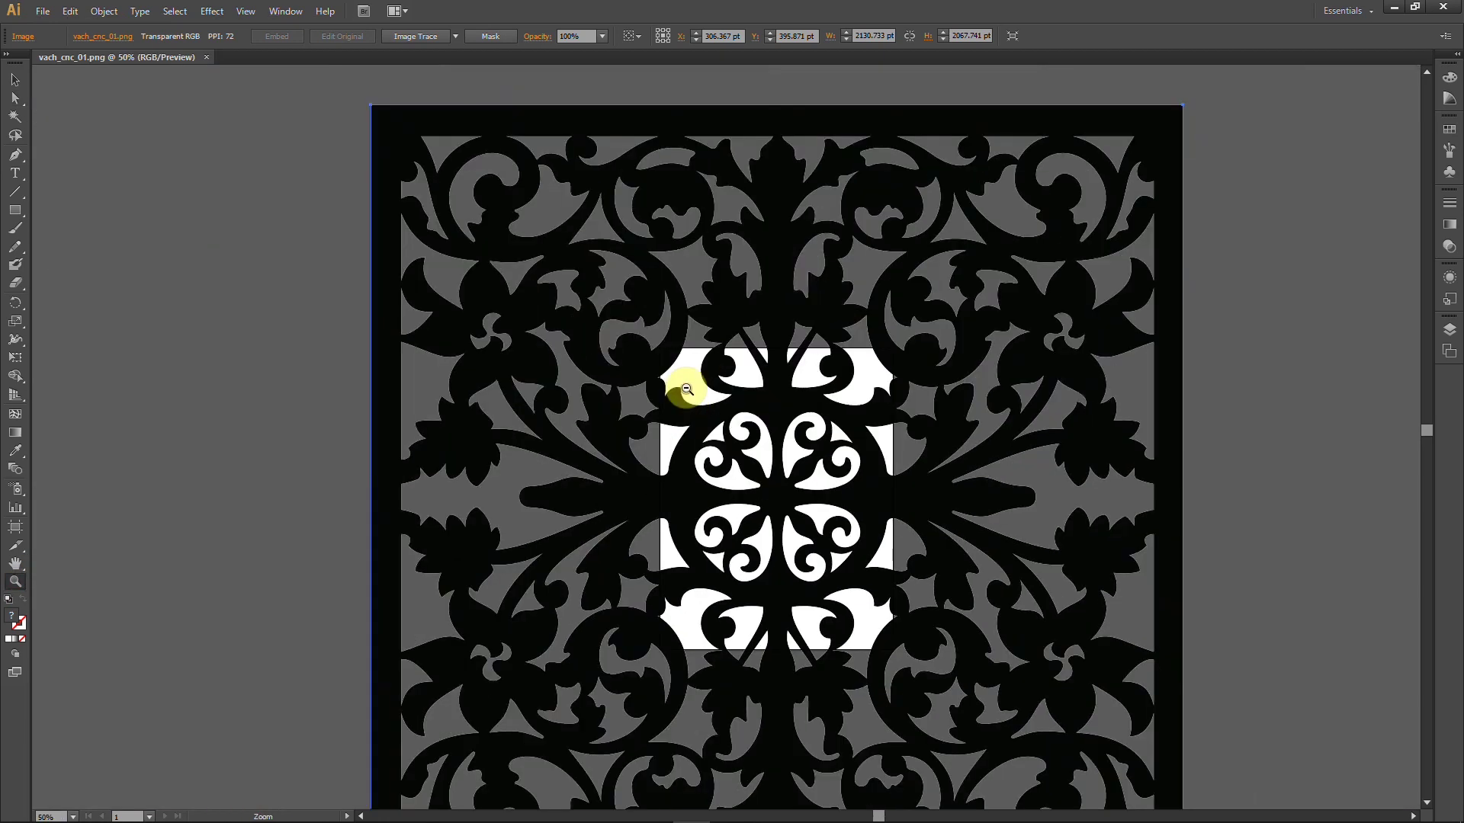
alt+click(685, 389)
alt+click(685, 390)
drag(728, 477, 641, 334)
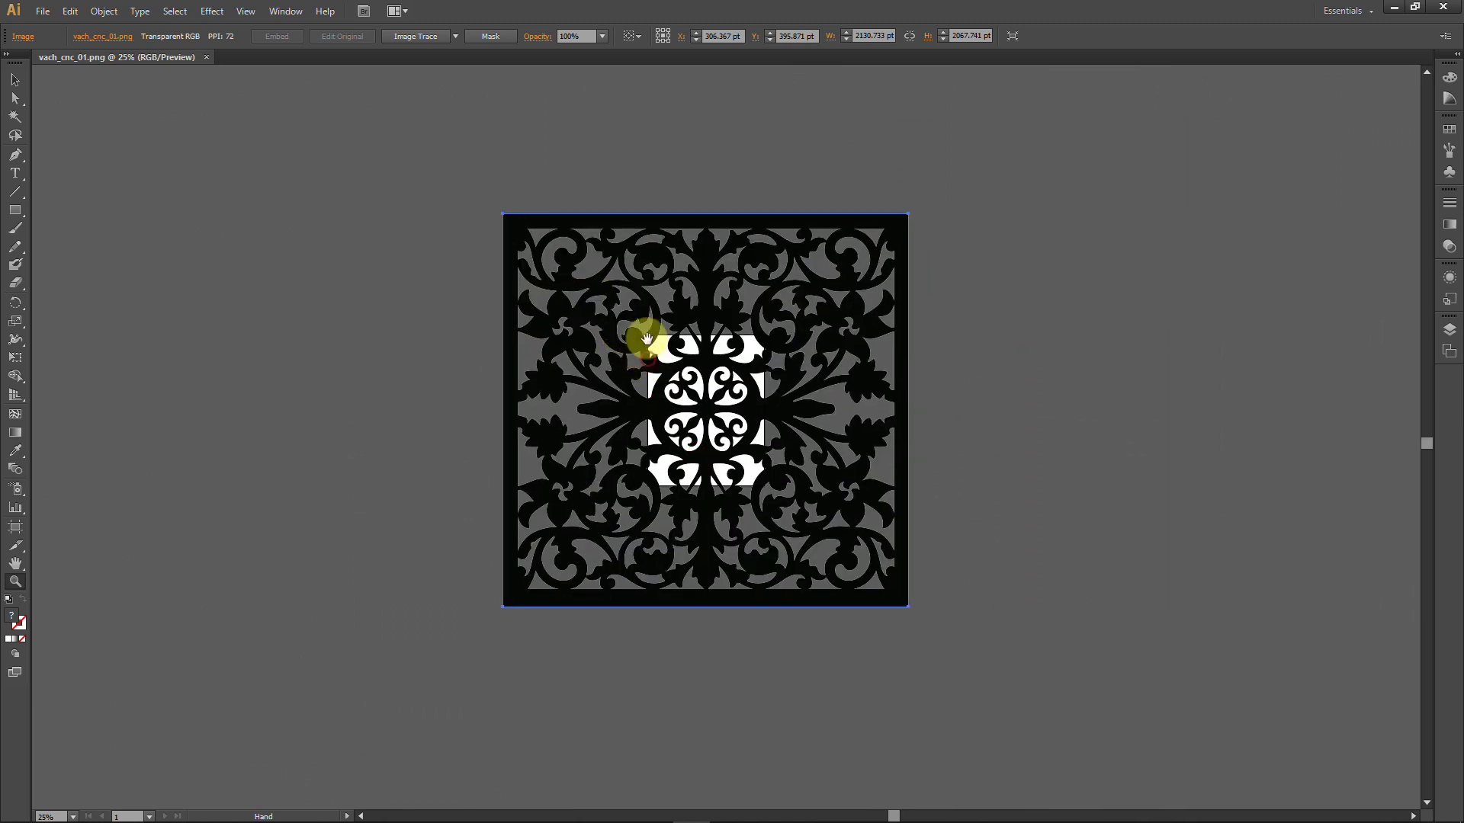
click(15, 79)
drag(908, 607, 763, 466)
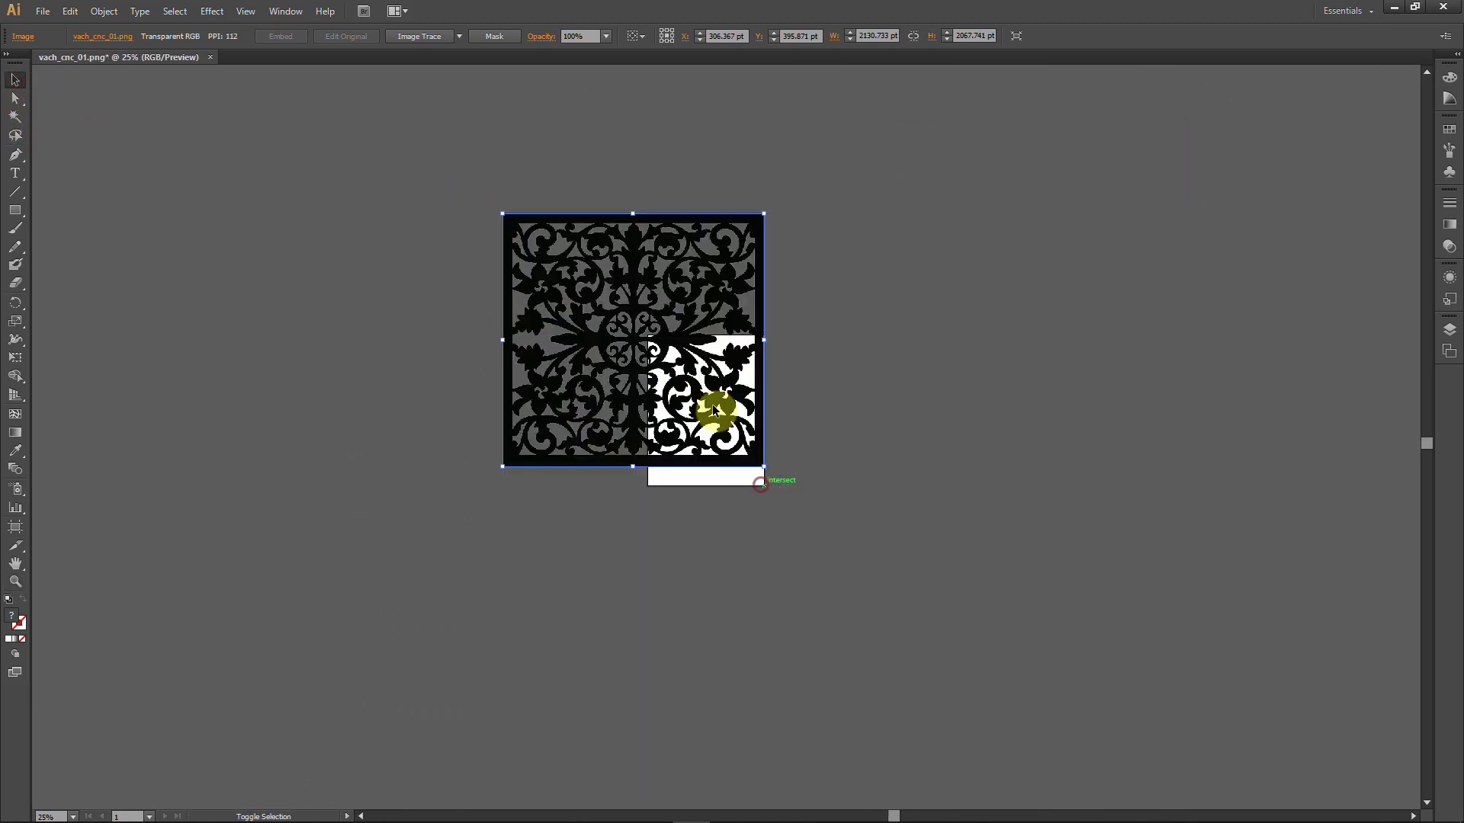
shift+drag(501, 215, 649, 291)
drag(739, 387, 737, 372)
Step: Run Image Trace on the pattern image, set the tracing view to Outlines and expand it into vector paths
key(z)
drag(623, 321, 785, 461)
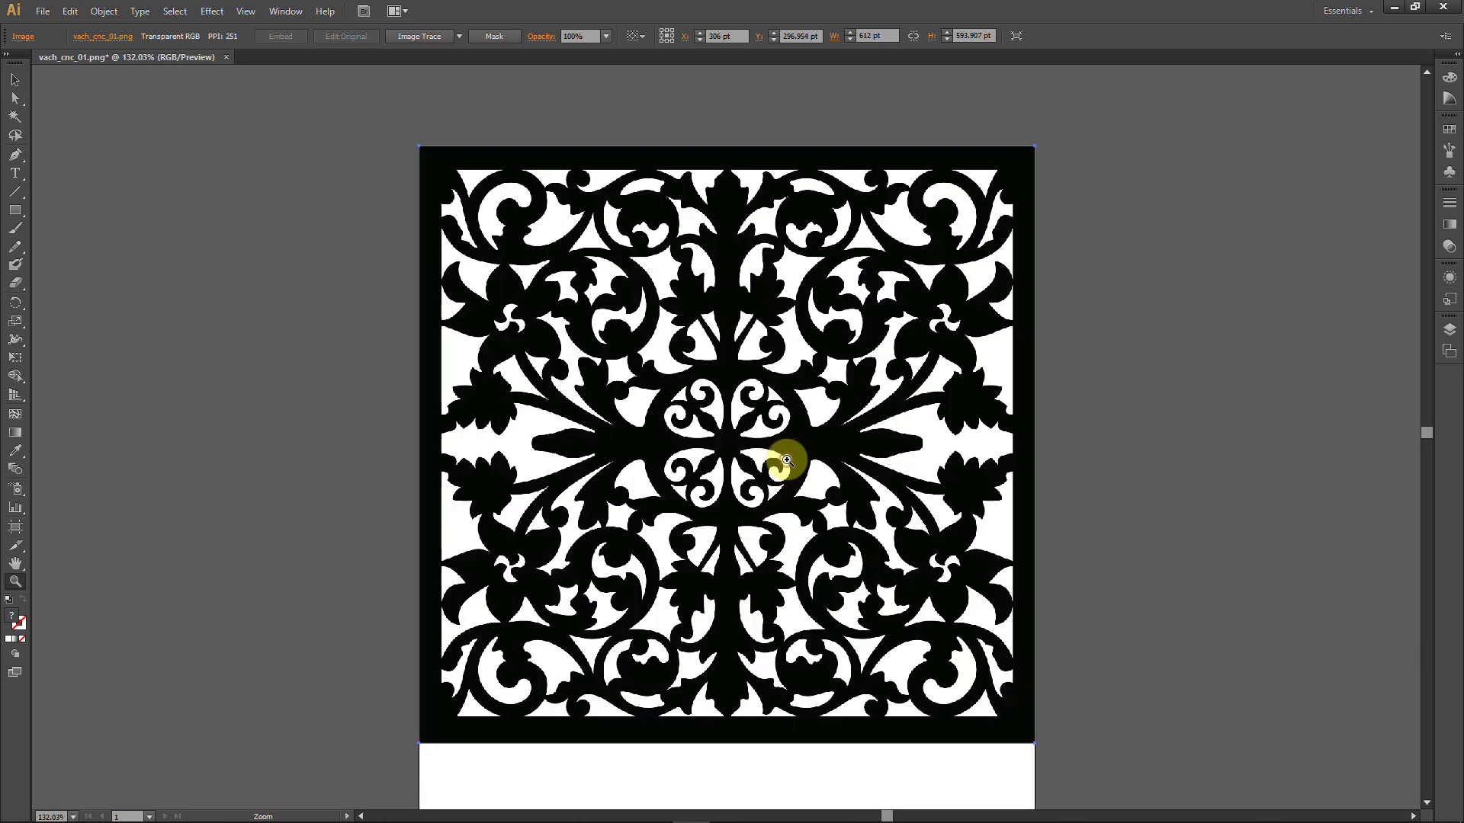
click(426, 35)
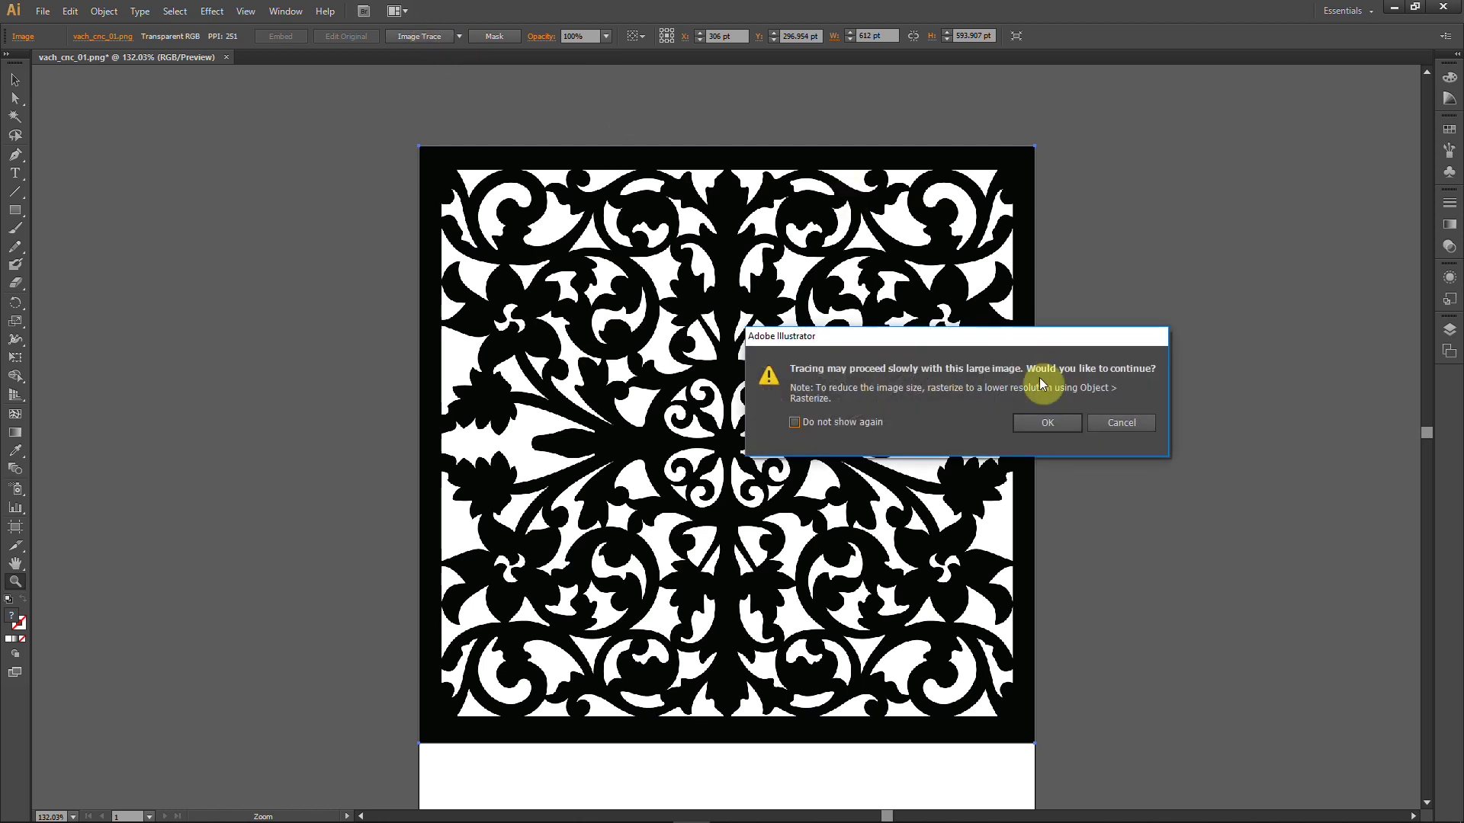
click(1052, 421)
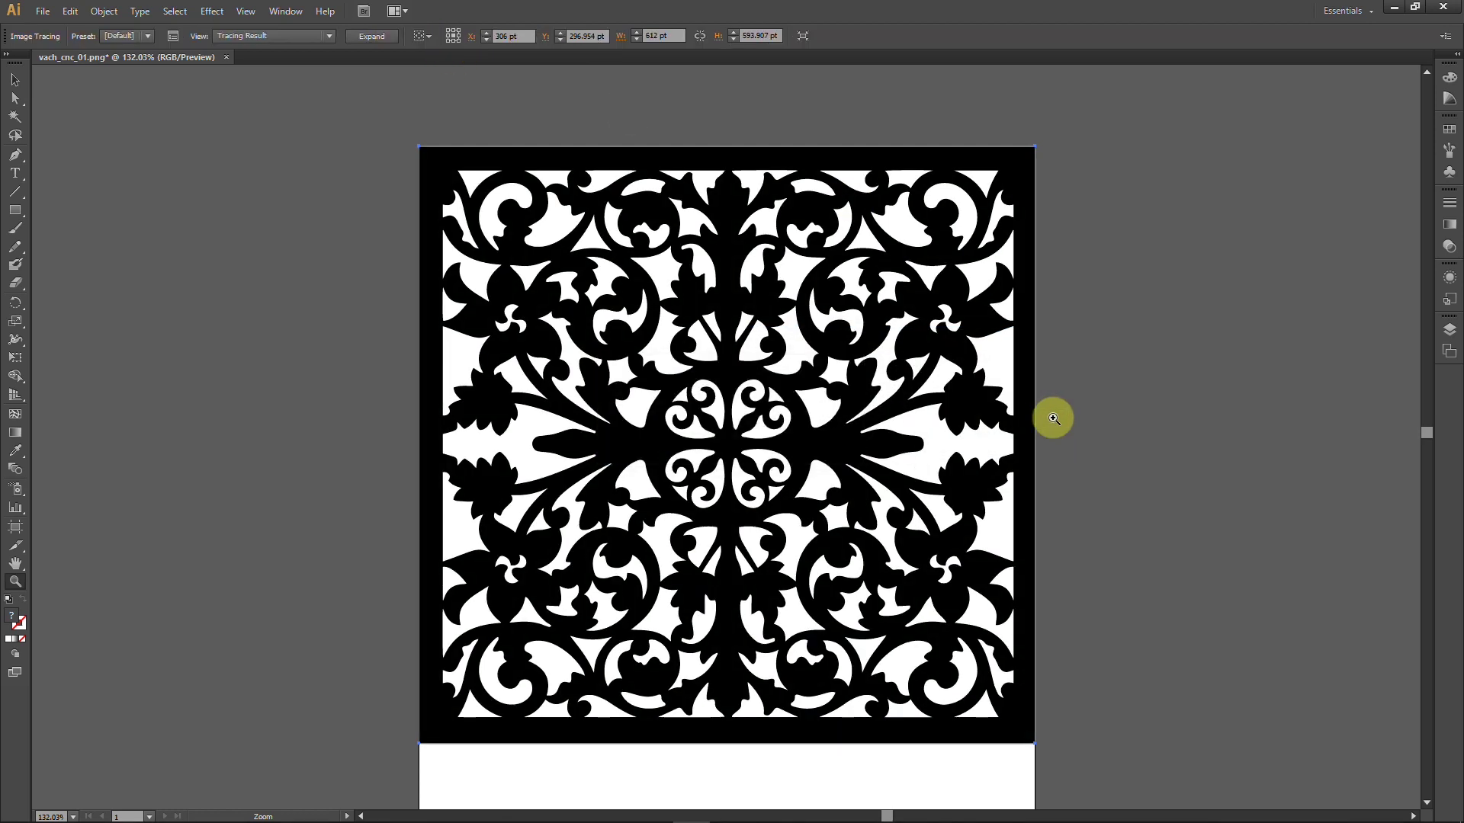
click(271, 35)
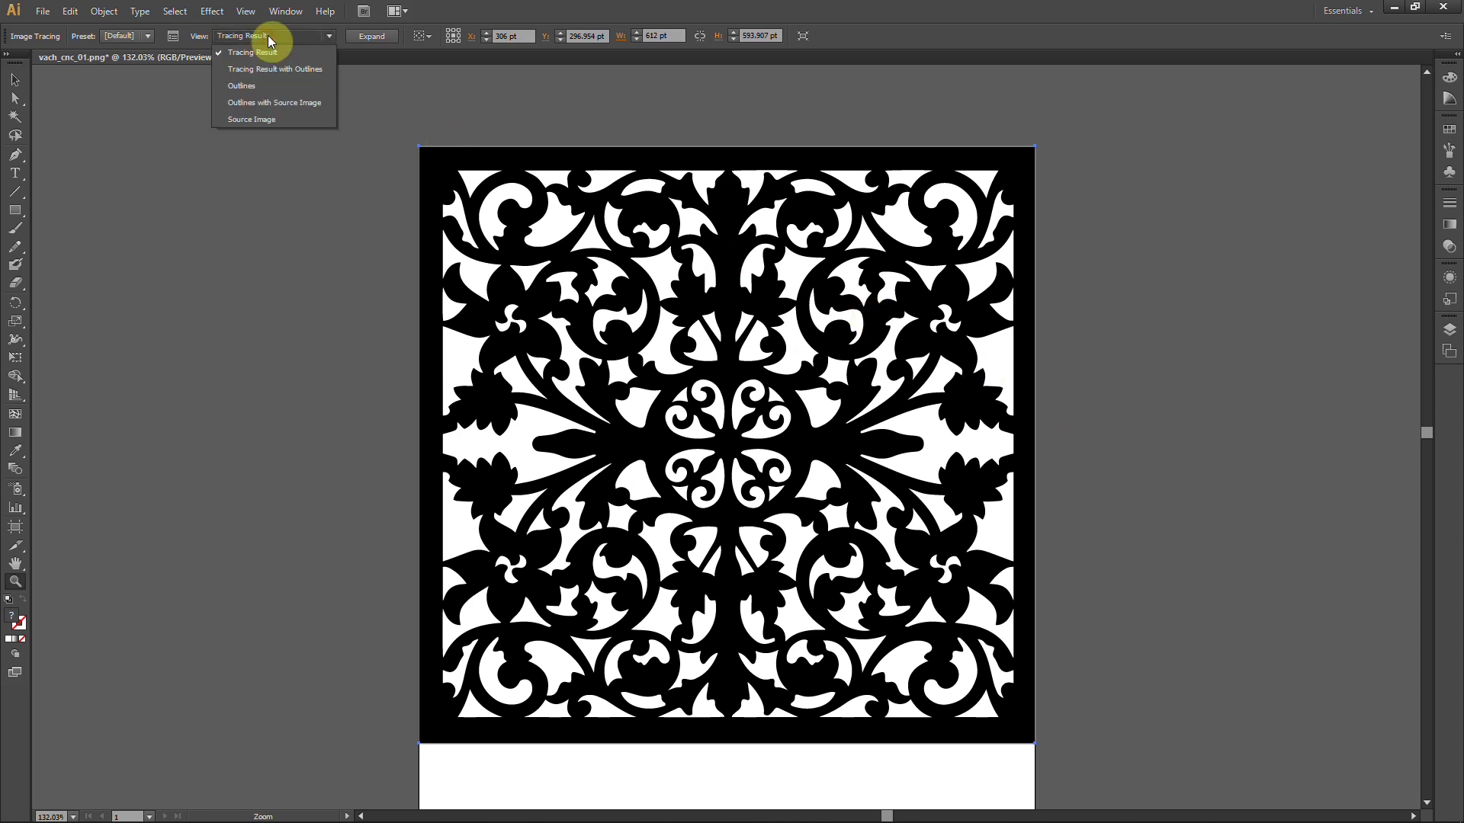
click(244, 86)
click(373, 36)
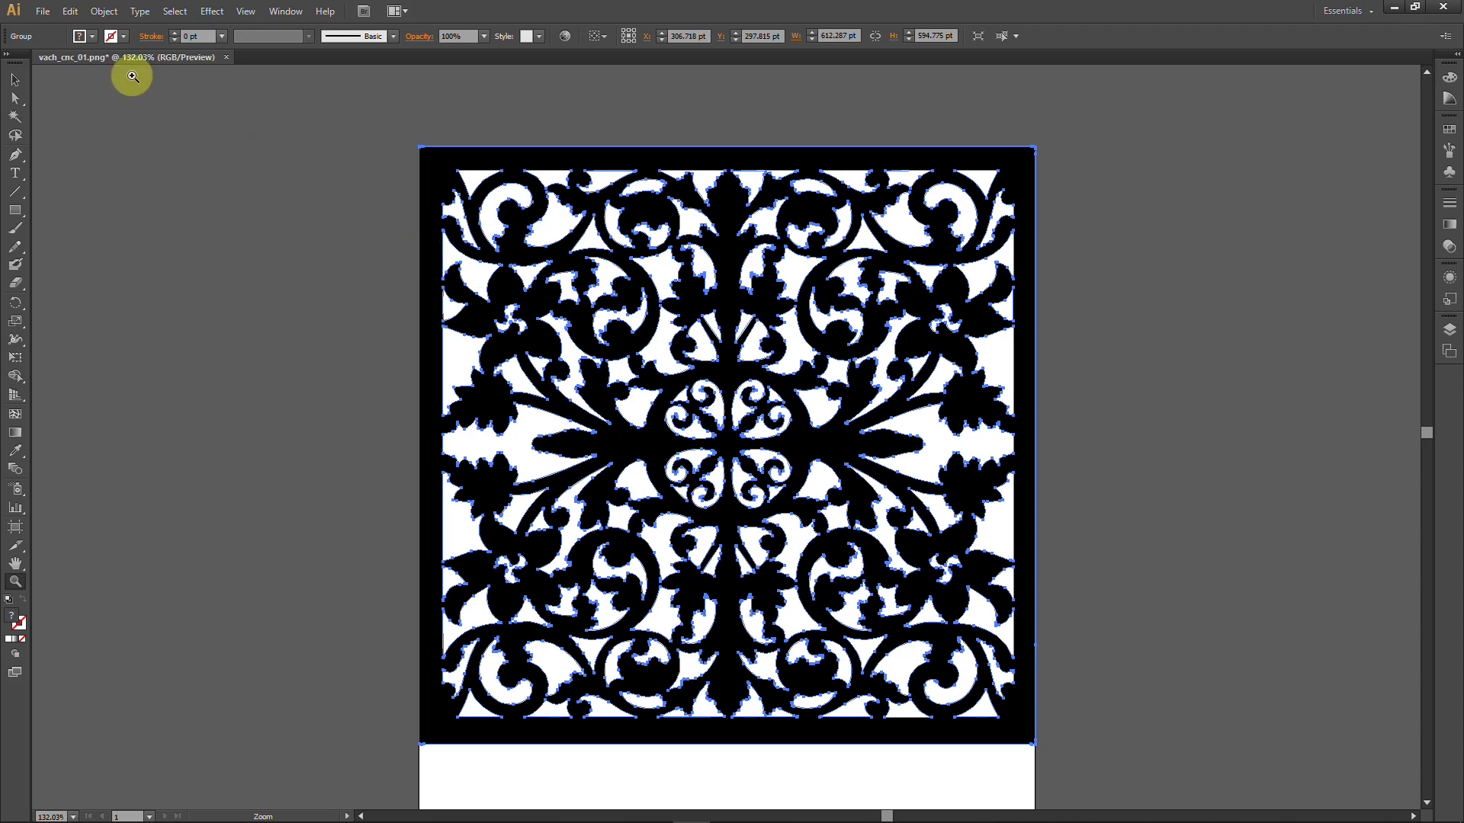
Step: Export the expanded pattern as the AutoCAD drawing vach_cnc_01.dwg in the VachCNC folder
alt+click(609, 353)
drag(806, 458, 696, 366)
click(45, 13)
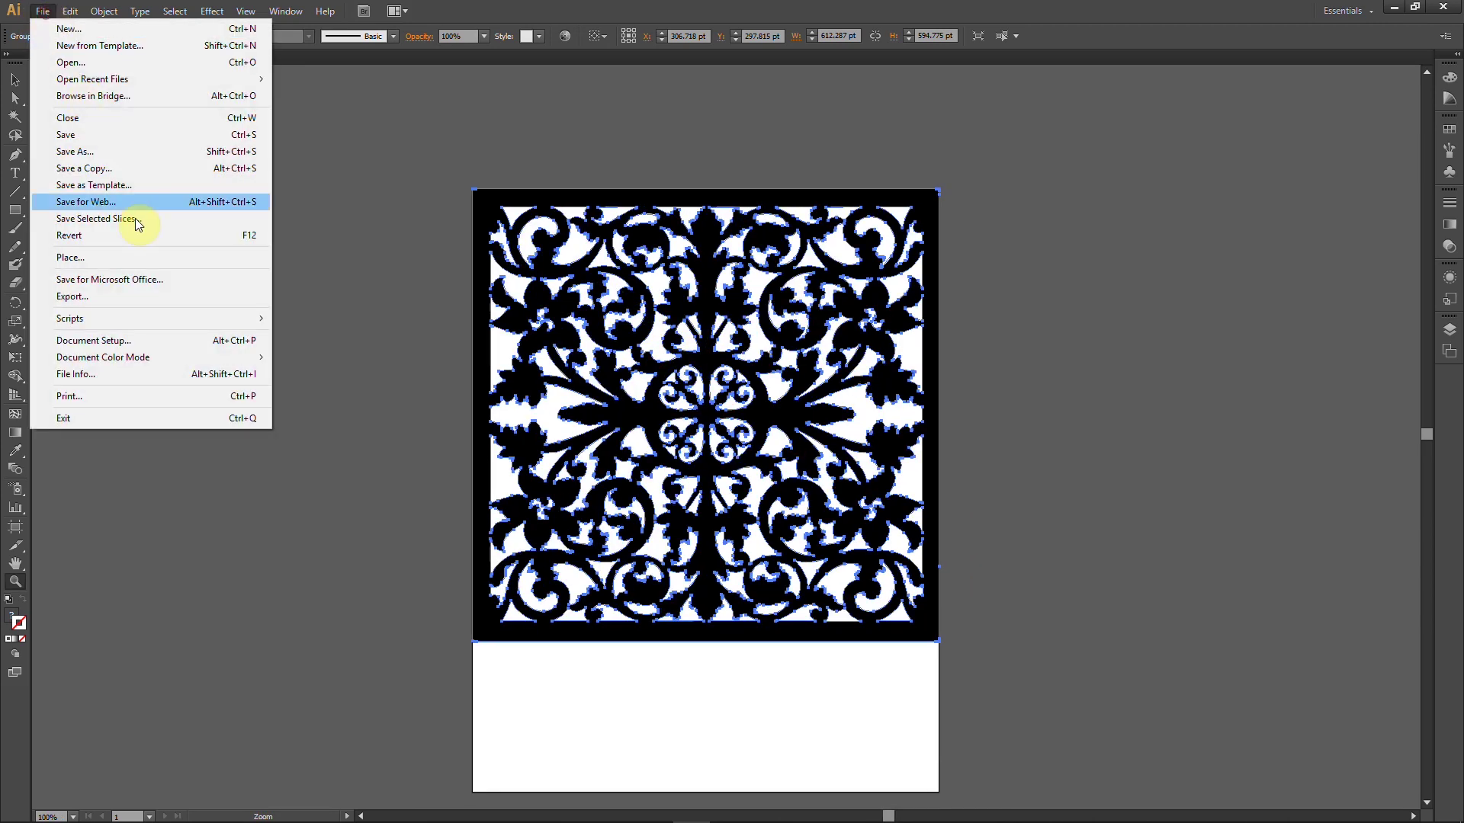
click(148, 298)
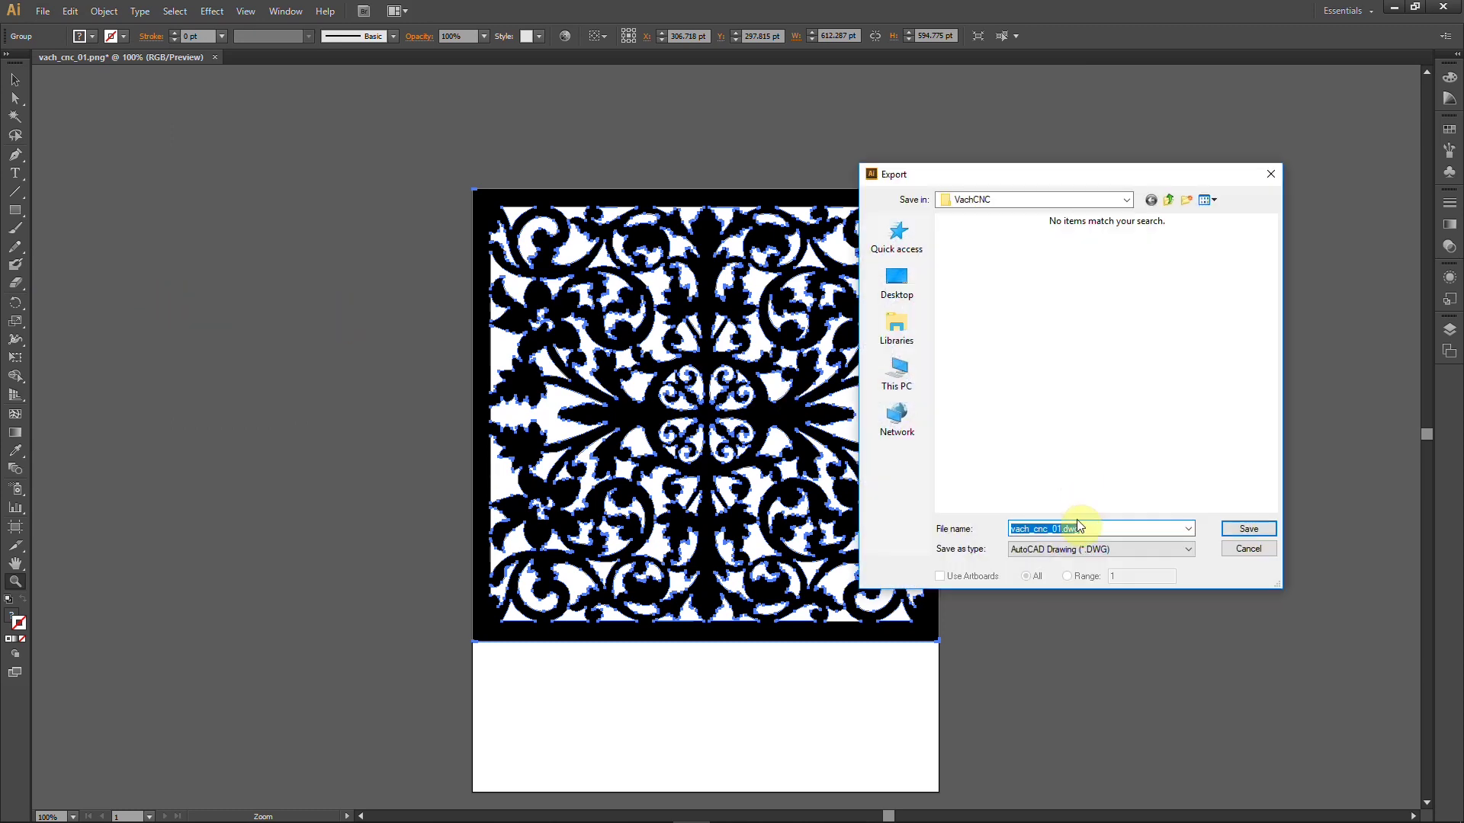
click(1233, 529)
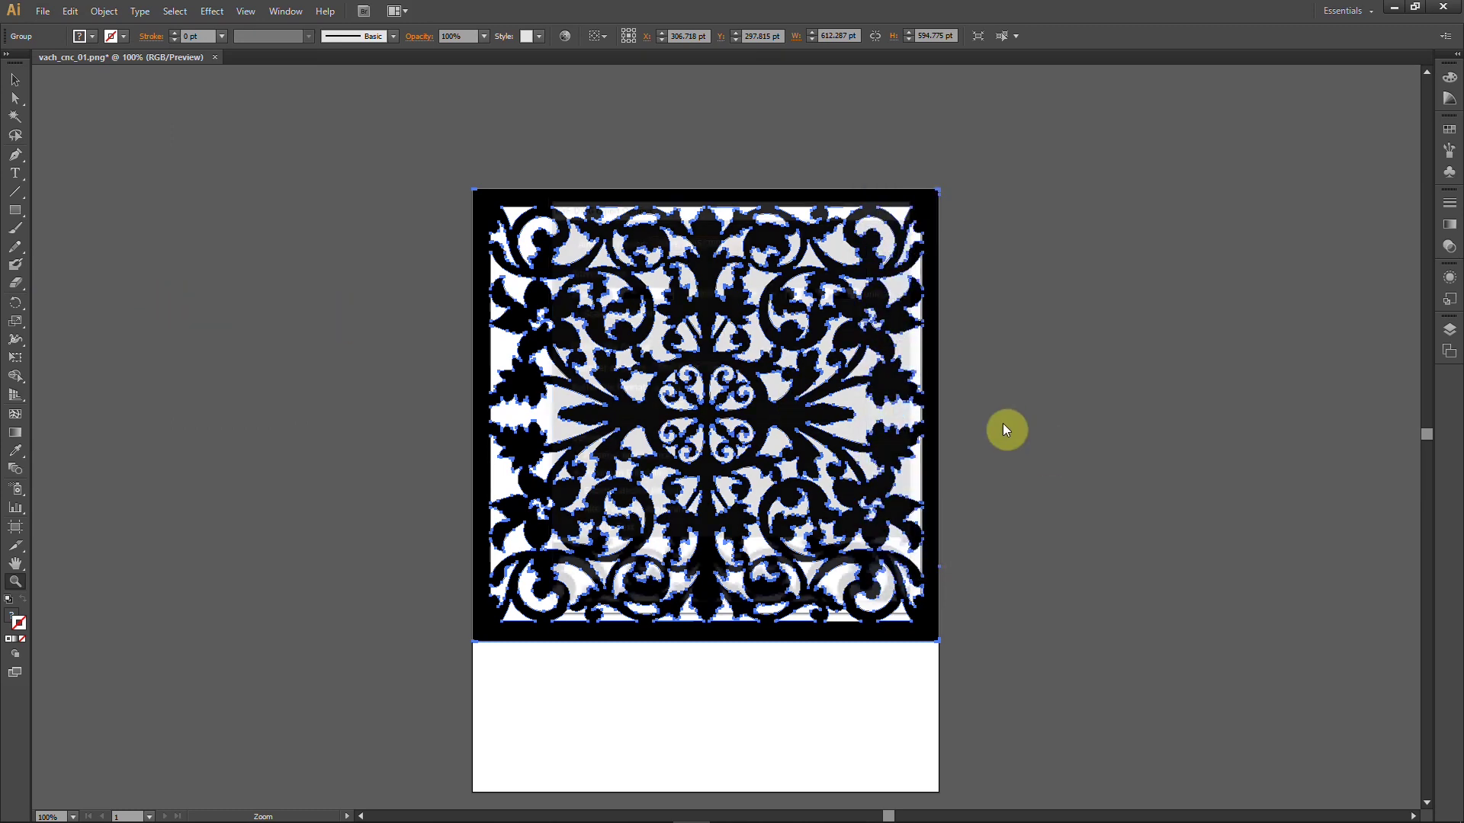
click(808, 576)
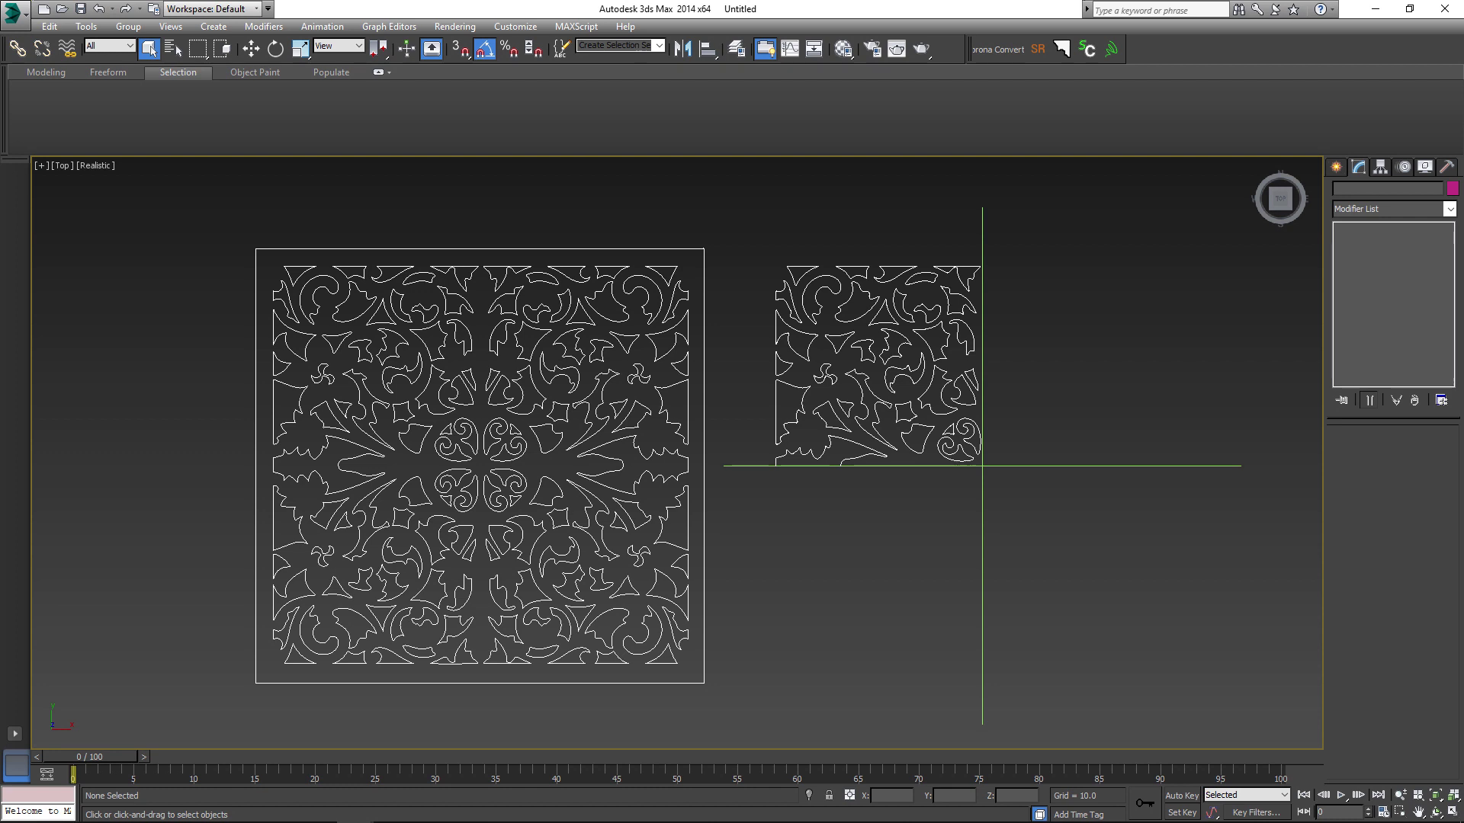
Step: Switch to 3ds Max and import the exported DWG pattern into the empty scene
click(913, 480)
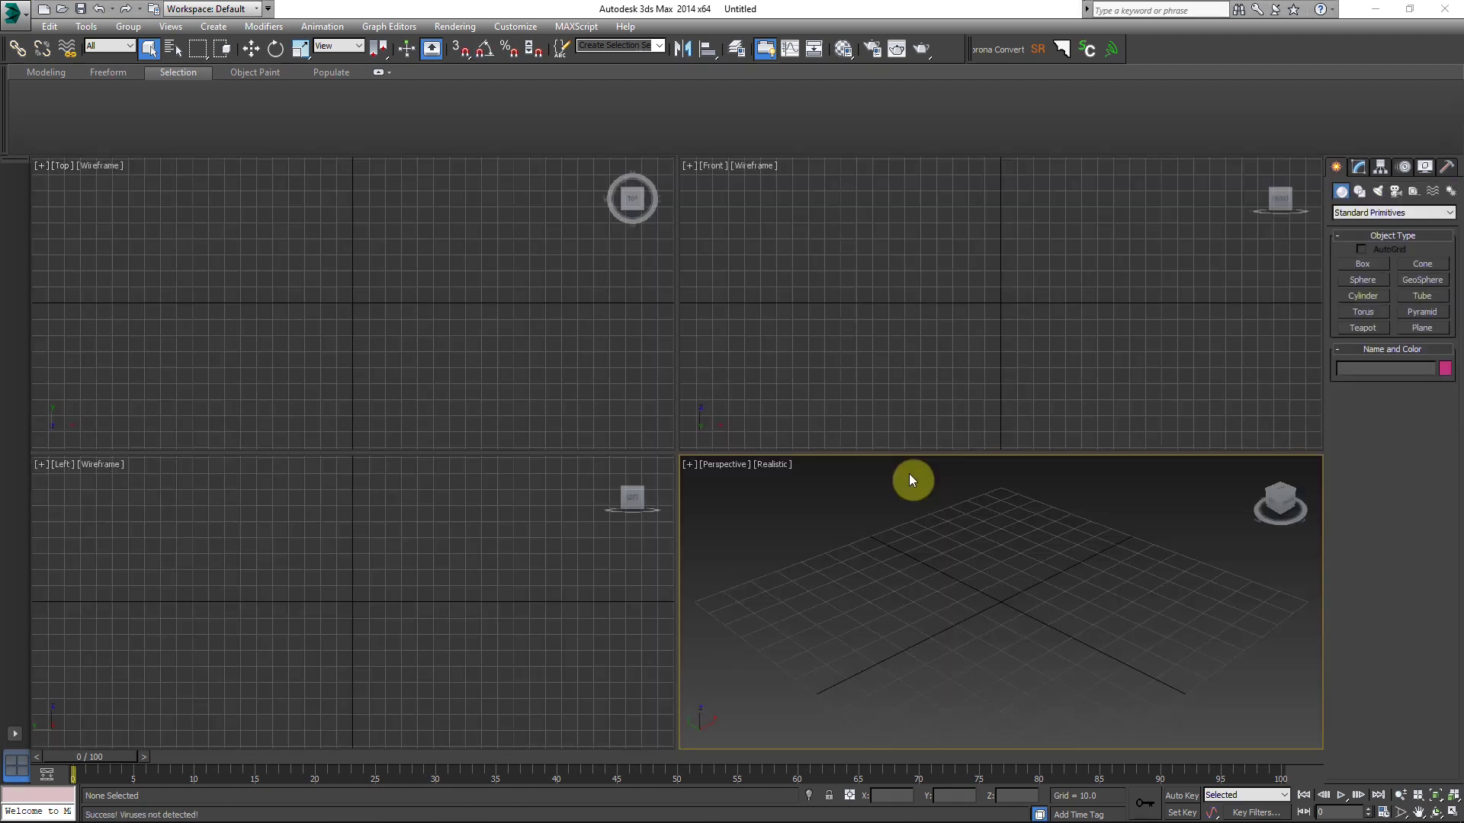
click(12, 19)
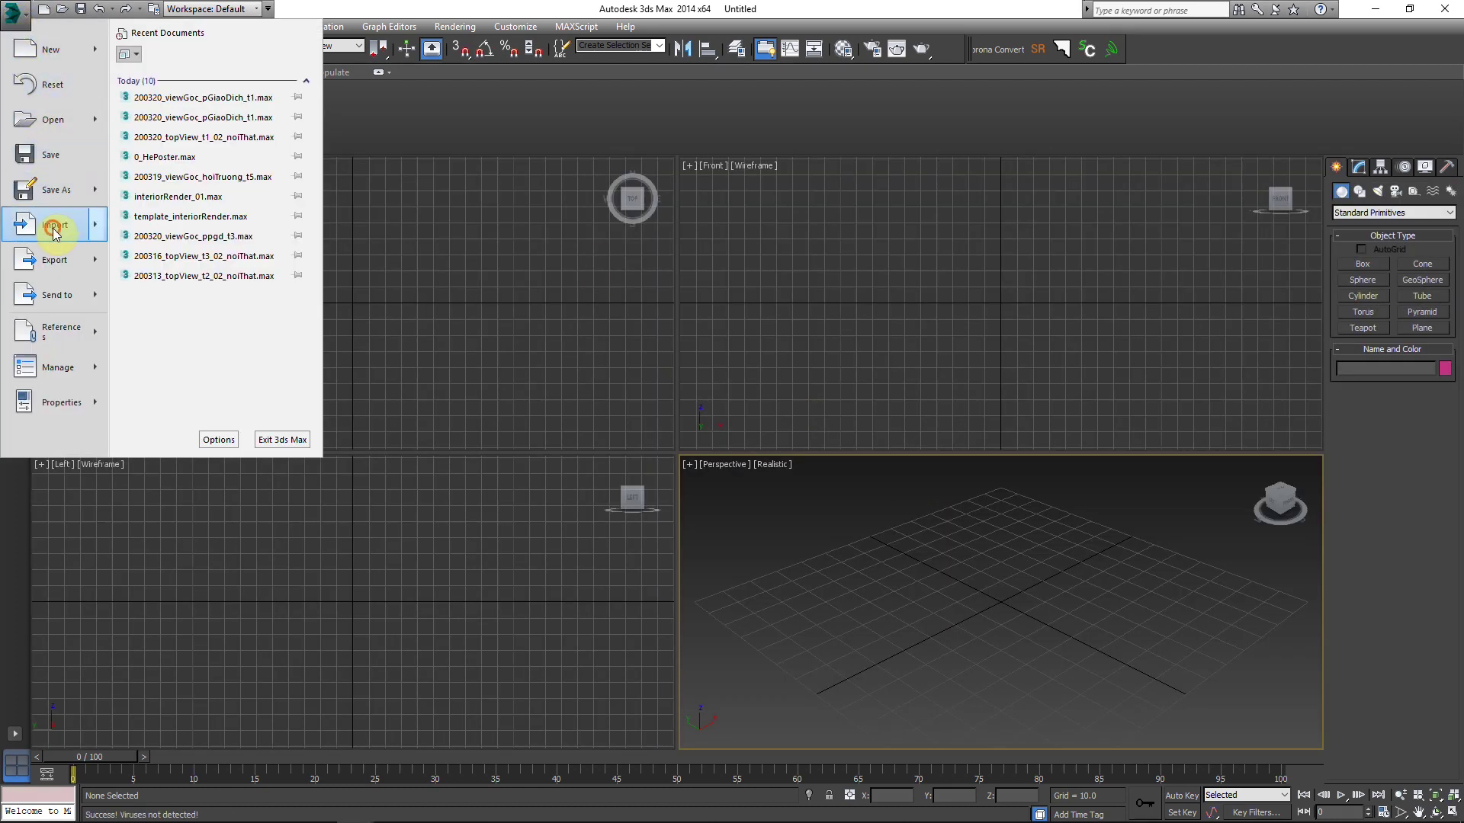
click(55, 225)
double_click(145, 401)
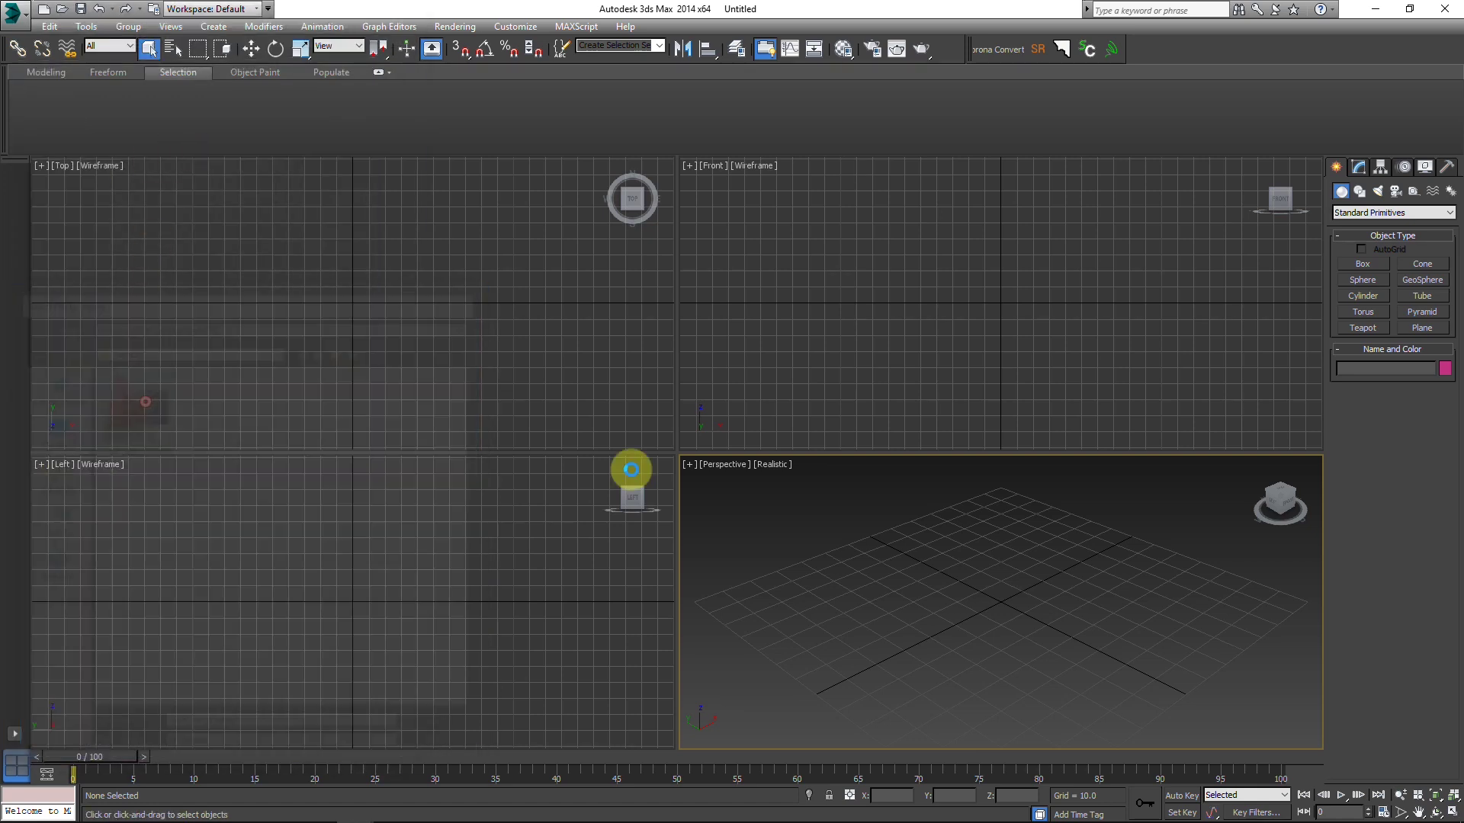
click(757, 631)
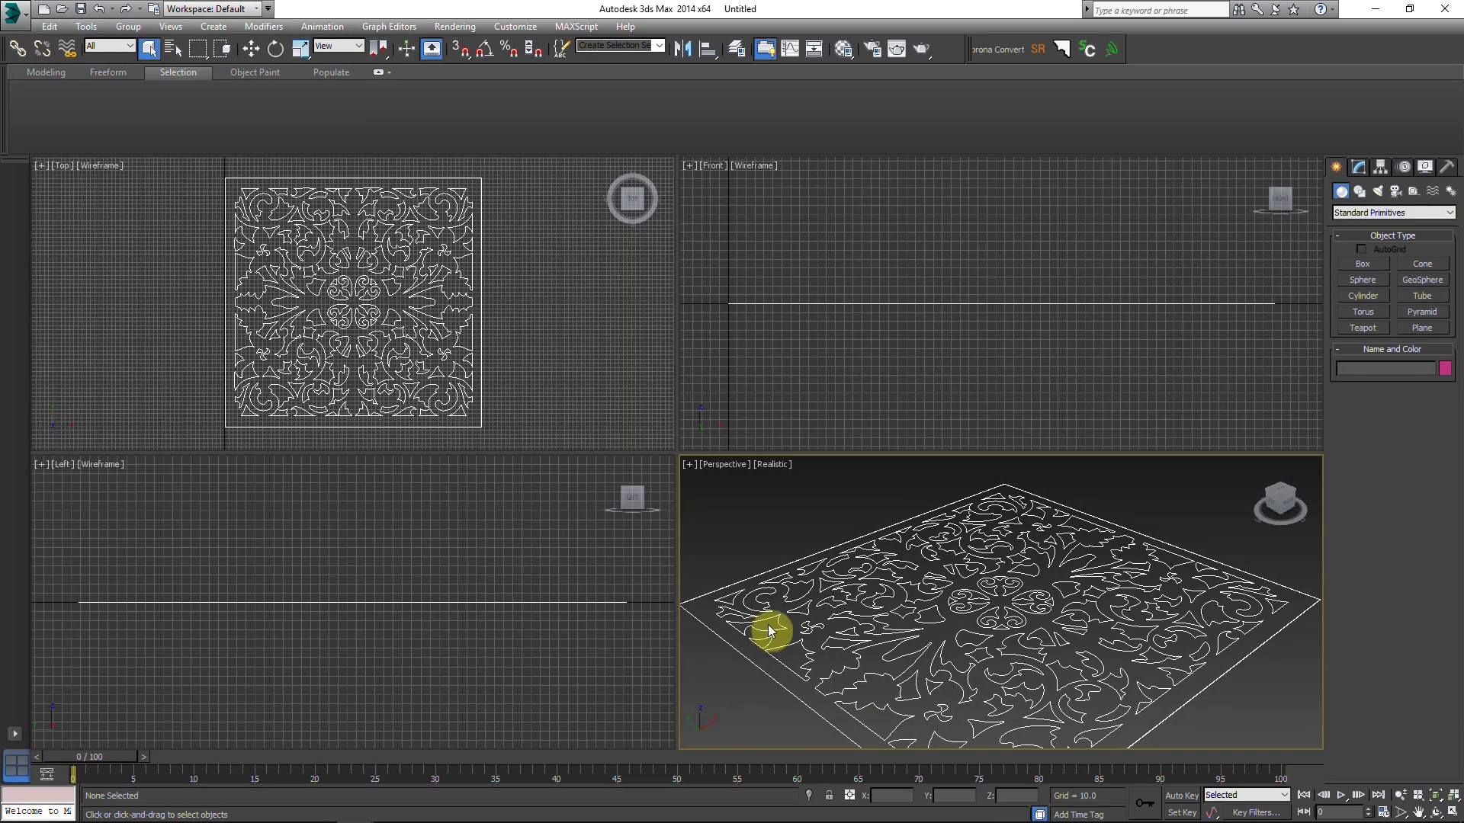
Step: Show the imported pattern in a maximized Top view with the grid hidden
middle_drag(821, 564, 817, 537)
key(alt+w)
key(t)
key(z)
mouse_move(824, 488)
middle_down()
mouse_move(823, 501)
mouse_move(828, 479)
middle_up()
key(g)
Step: Select the pattern shape, open Spline Cleaner and normalize its splines with a distance of 3
click(853, 419)
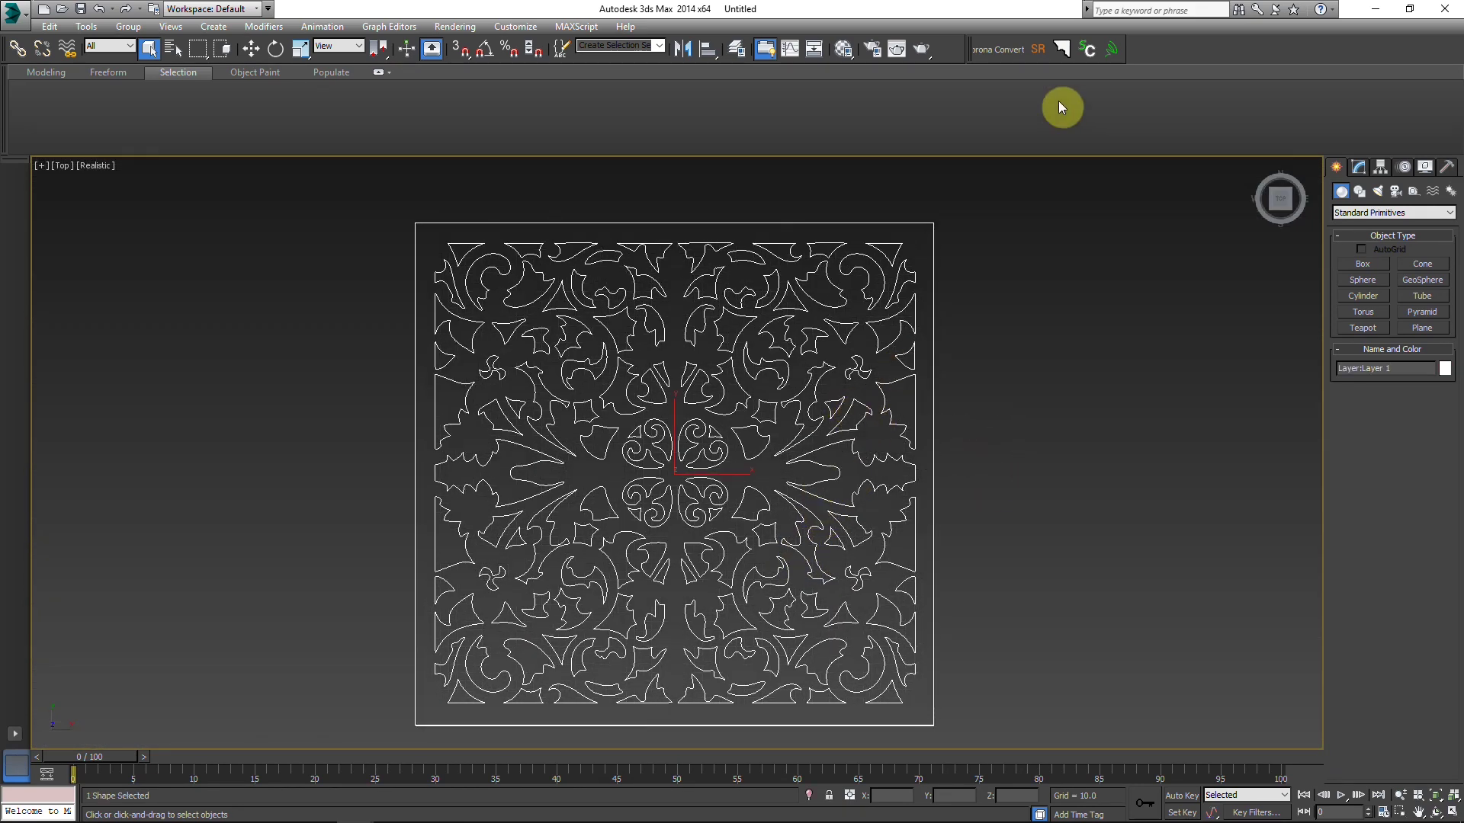
click(1086, 50)
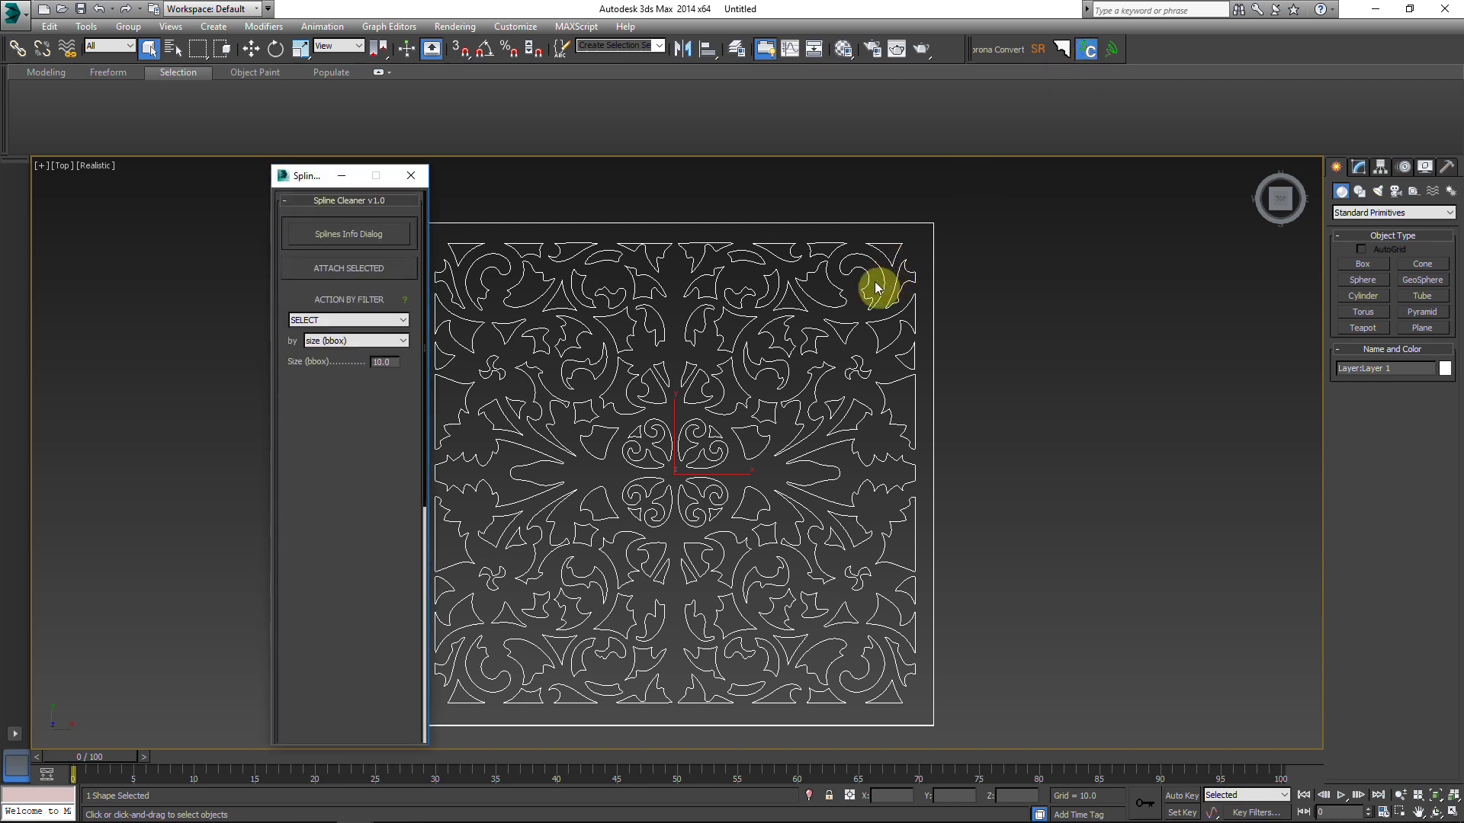
drag(318, 180, 270, 177)
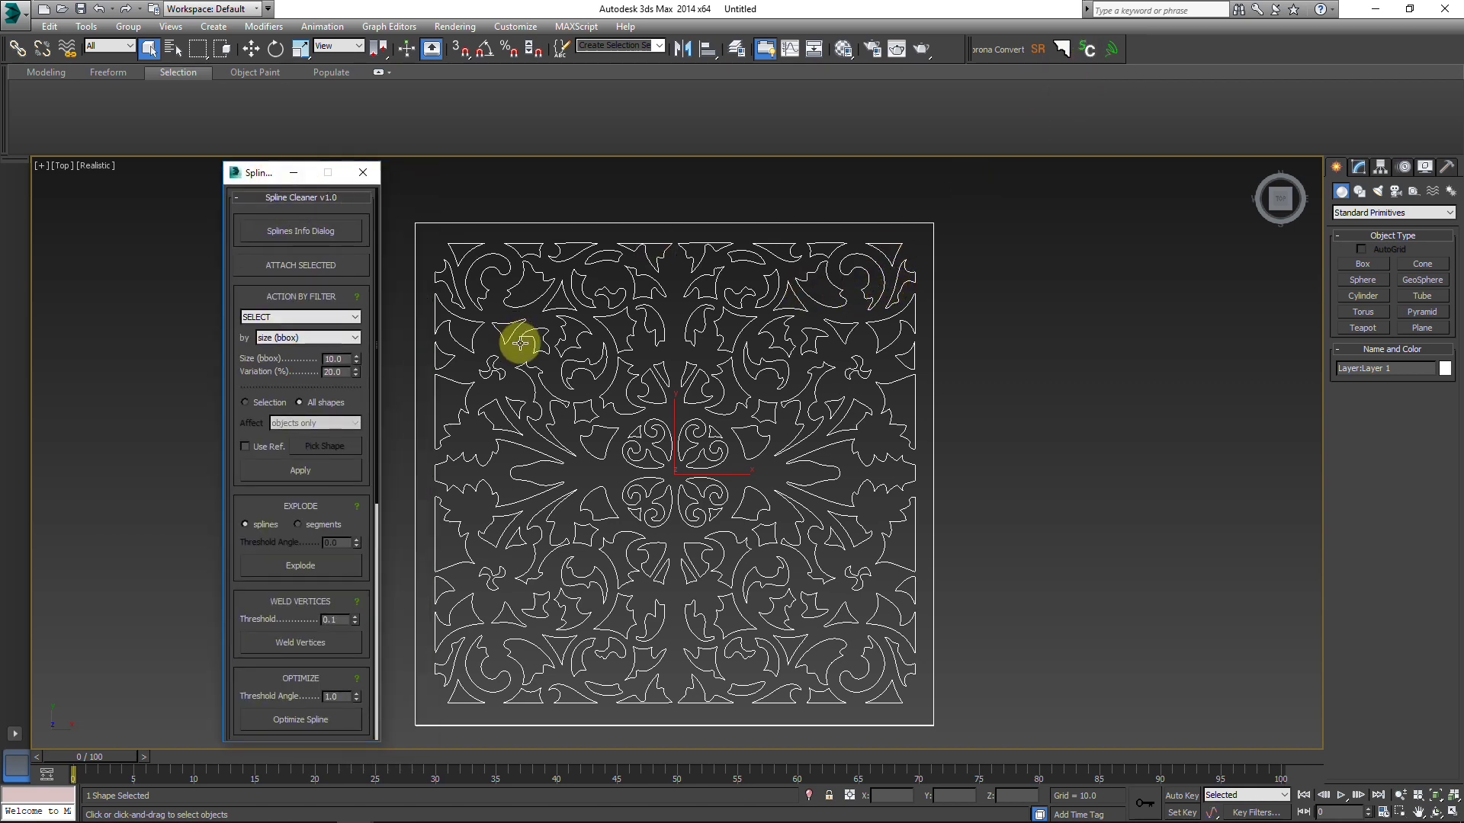
scroll(607, 397, up, 5)
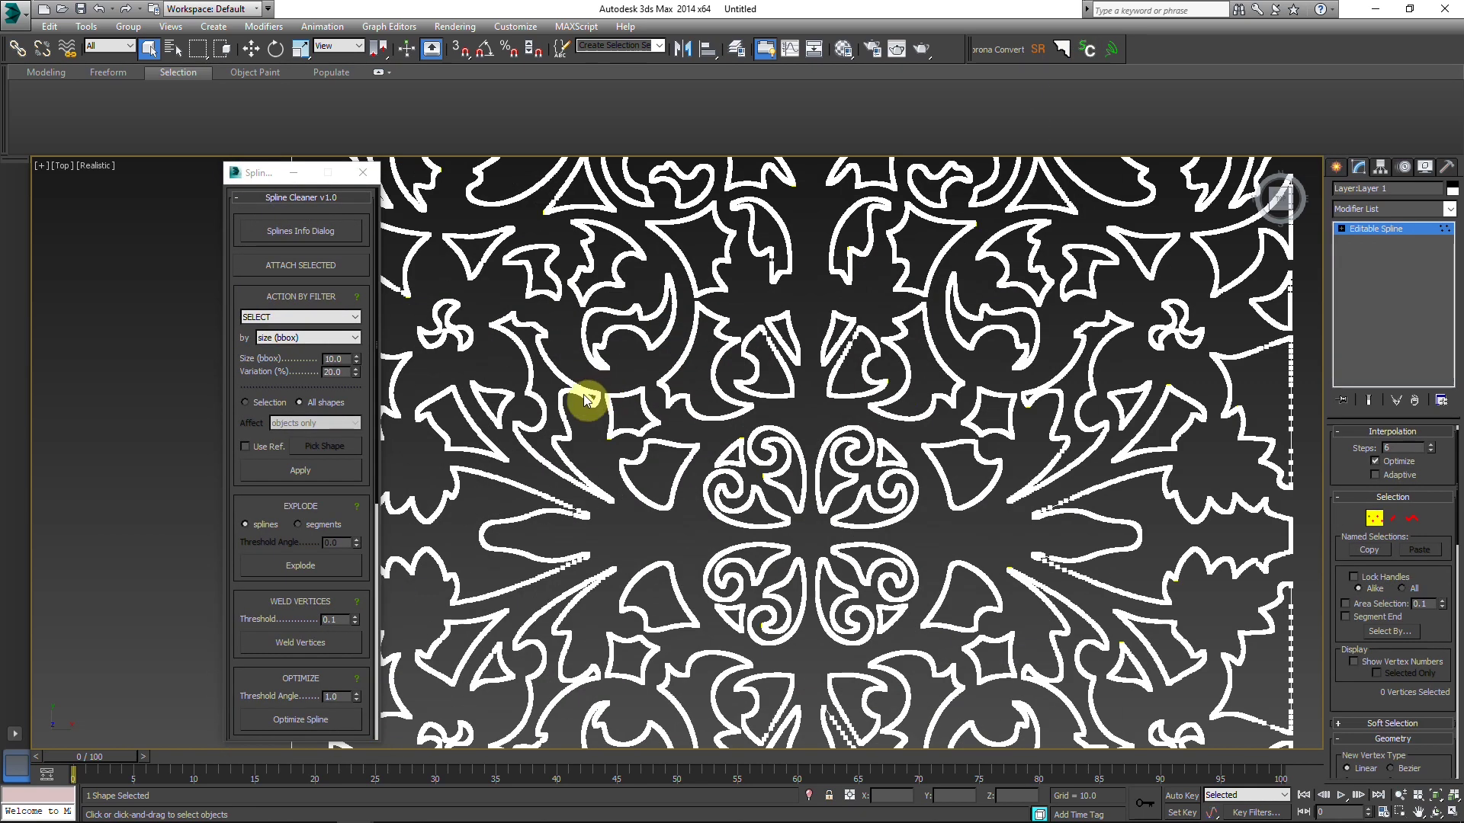
drag(304, 523, 363, 288)
drag(343, 548, 255, 540)
text(3)
click(302, 587)
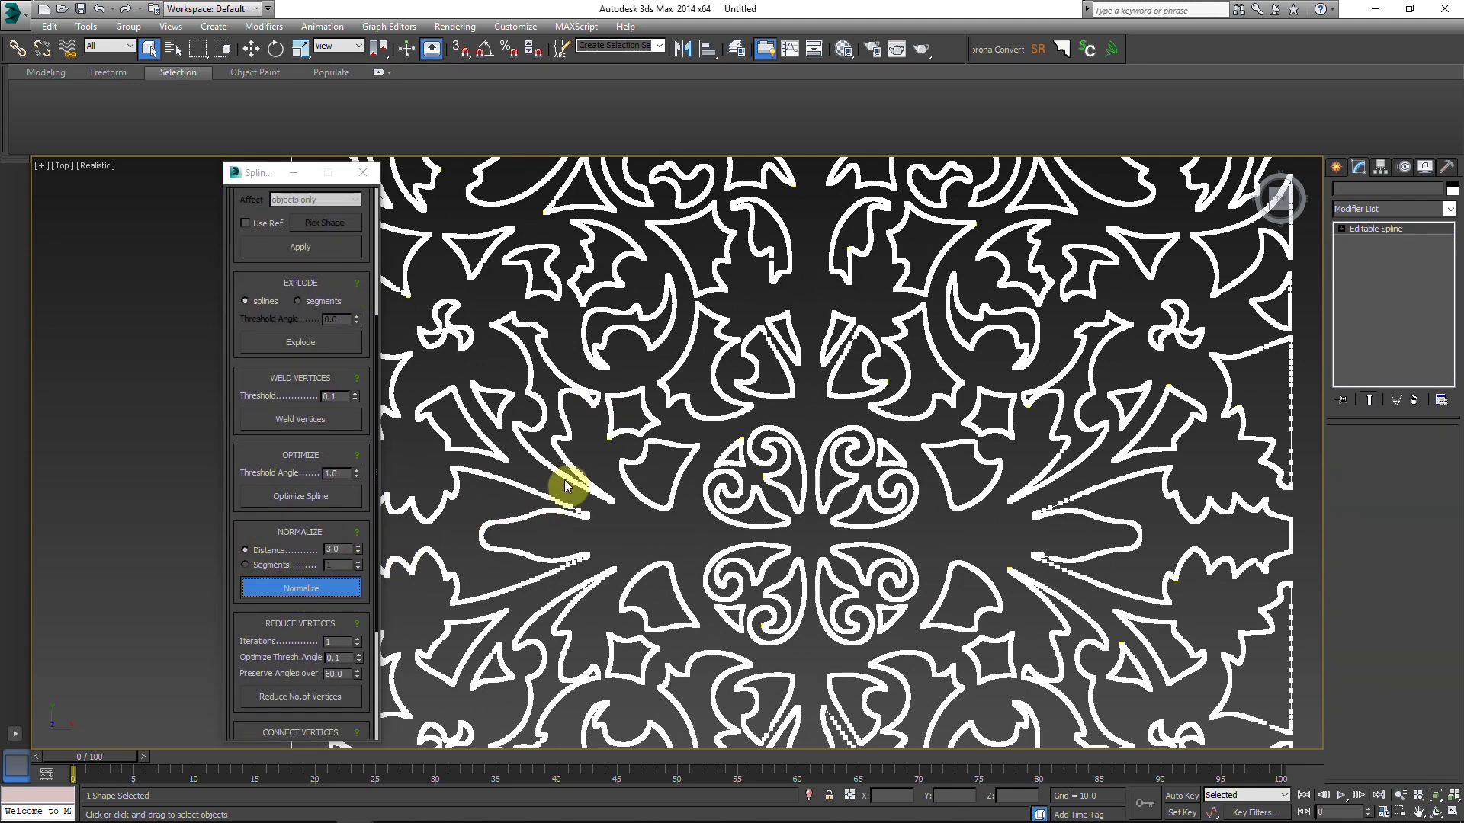
Step: Normalize the pattern's splines again with a distance of 5, check the vertices and close Spline Cleaner
key(1)
middle_drag(540, 341, 645, 484)
double_click(341, 550)
text(5)
click(302, 587)
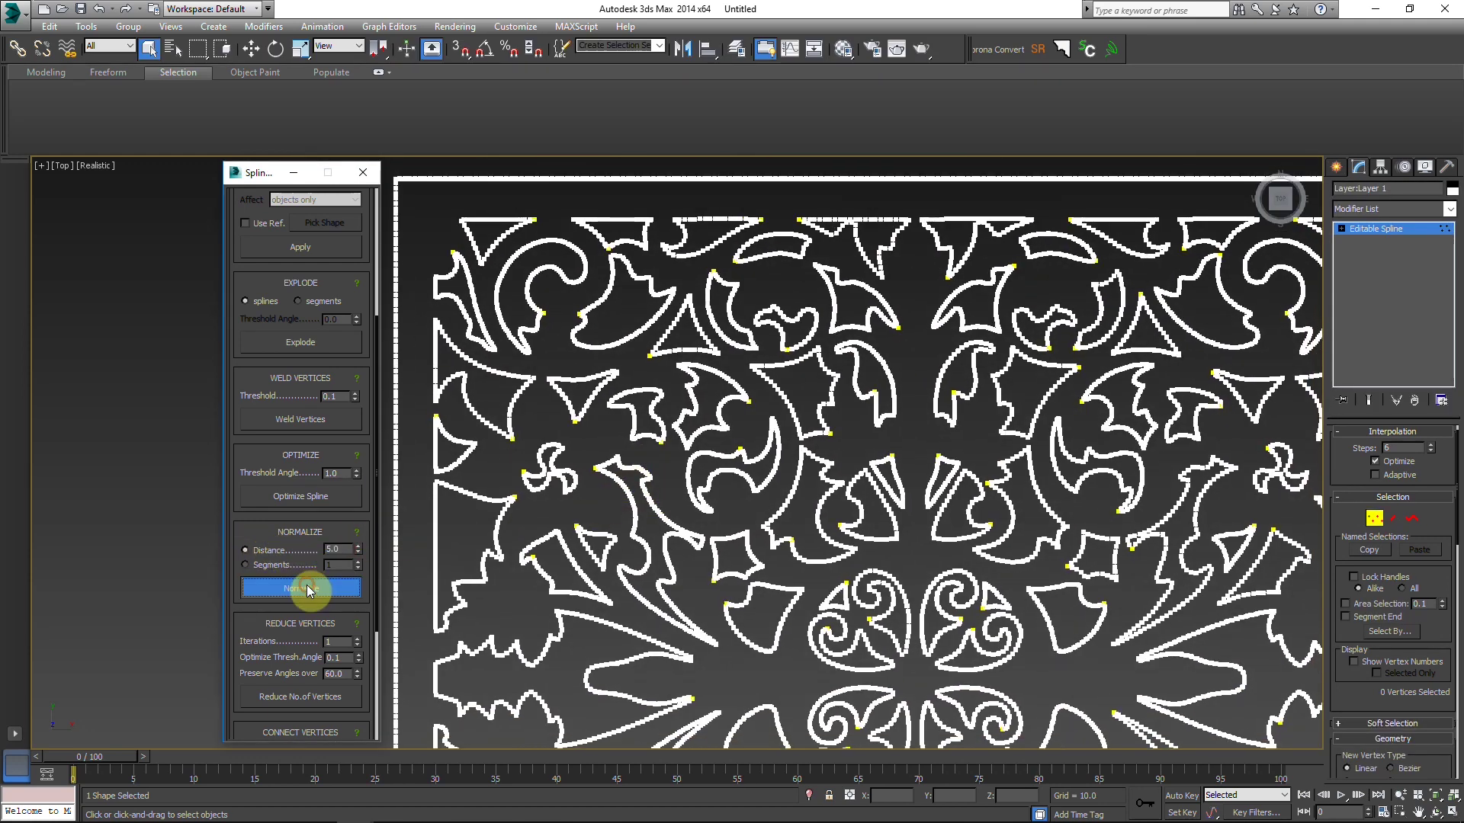
scroll(591, 301, down, 5)
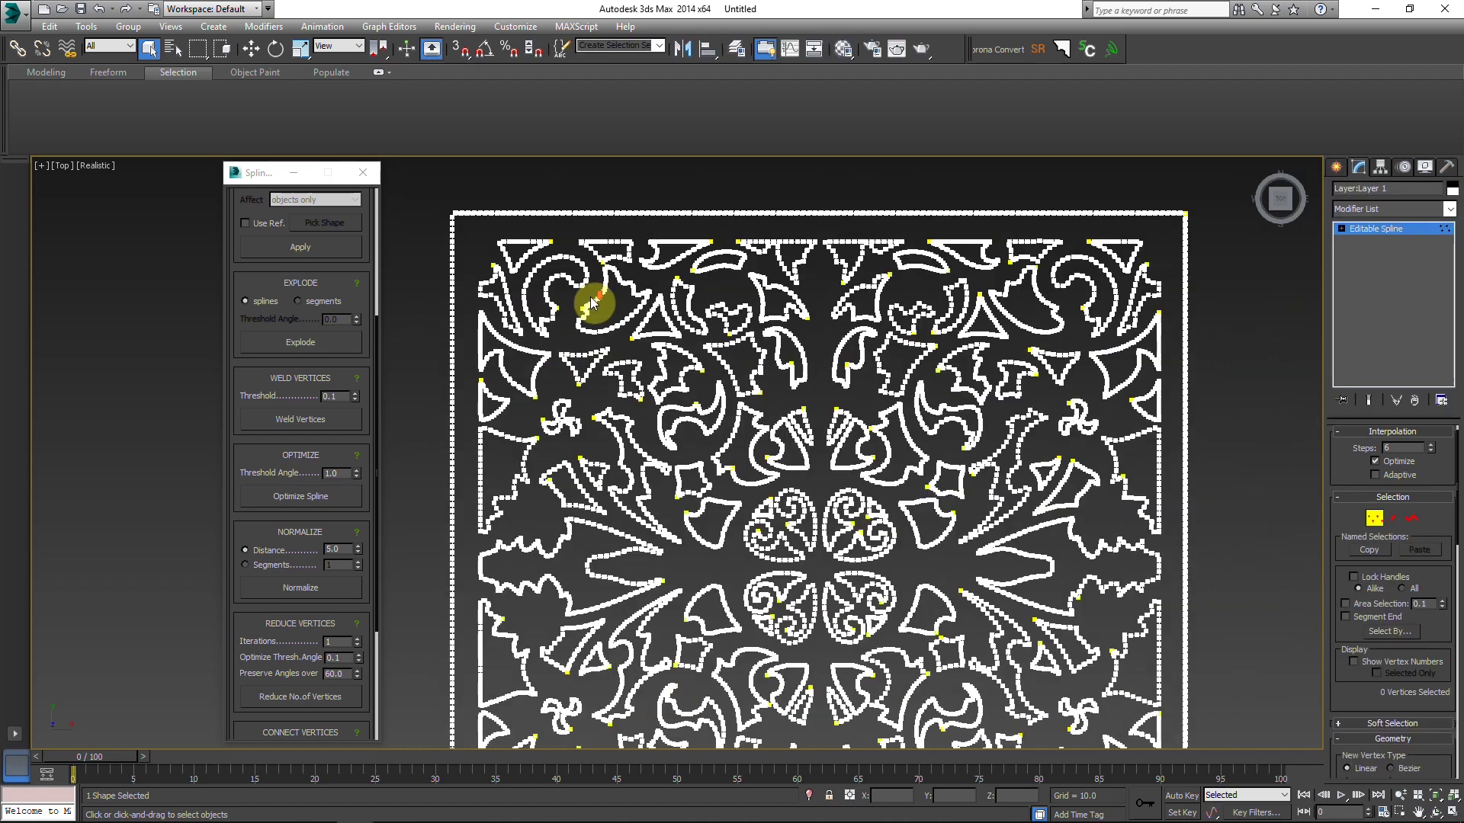
key(1)
click(368, 176)
Step: Draw a straight horizontal line through the middle of the pattern, extending past both sides of the frame
middle_drag(843, 462, 799, 419)
click(1048, 416)
ctrl+right_click(927, 367)
click(962, 311)
click(418, 442)
click(1014, 441)
right_click(1070, 386)
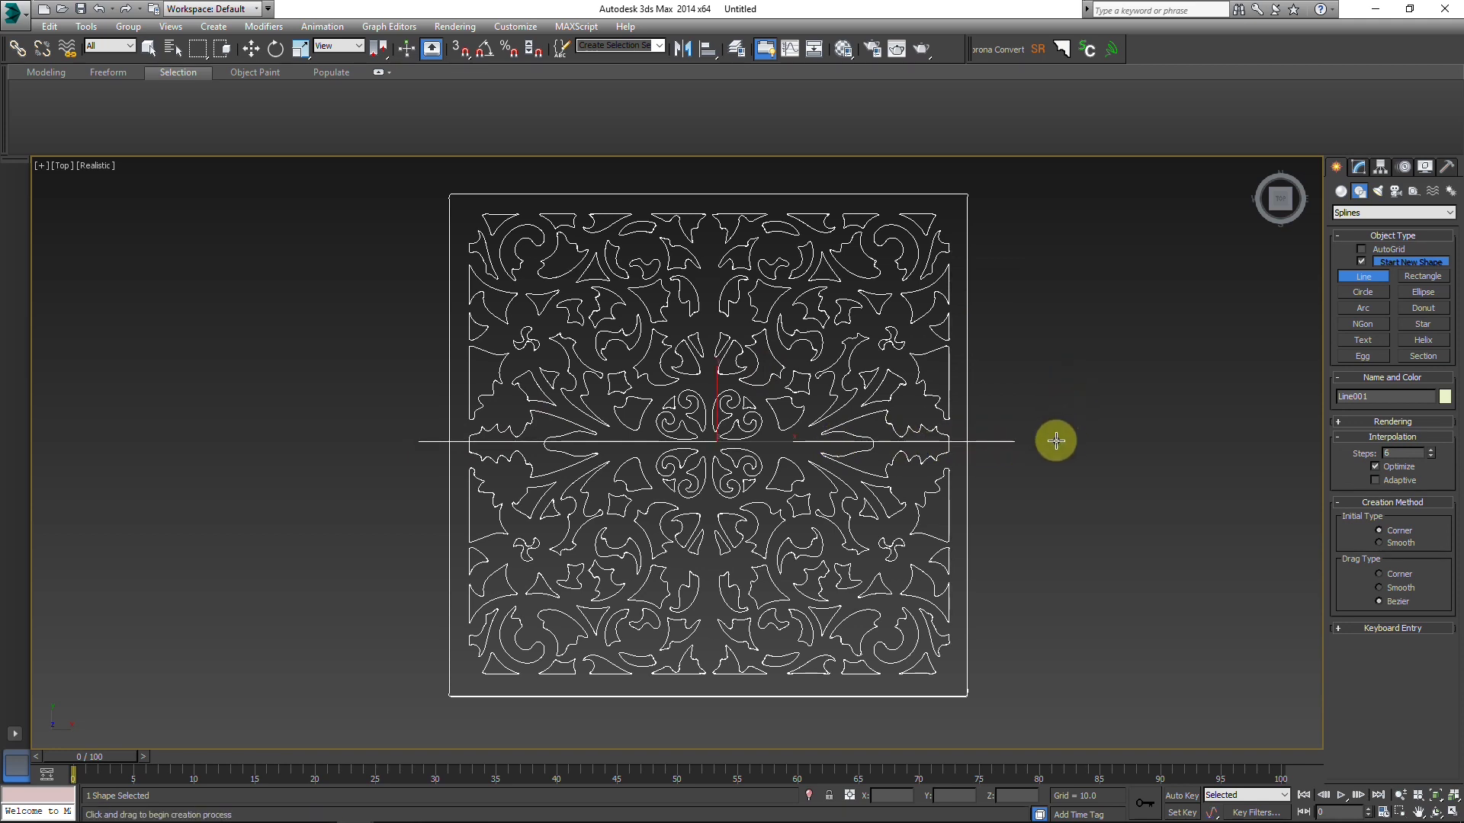
click(1039, 359)
right_click(1032, 340)
right_click(1036, 346)
Step: Center the pivots of both the line and the pattern on their own objects
drag(1033, 501, 765, 359)
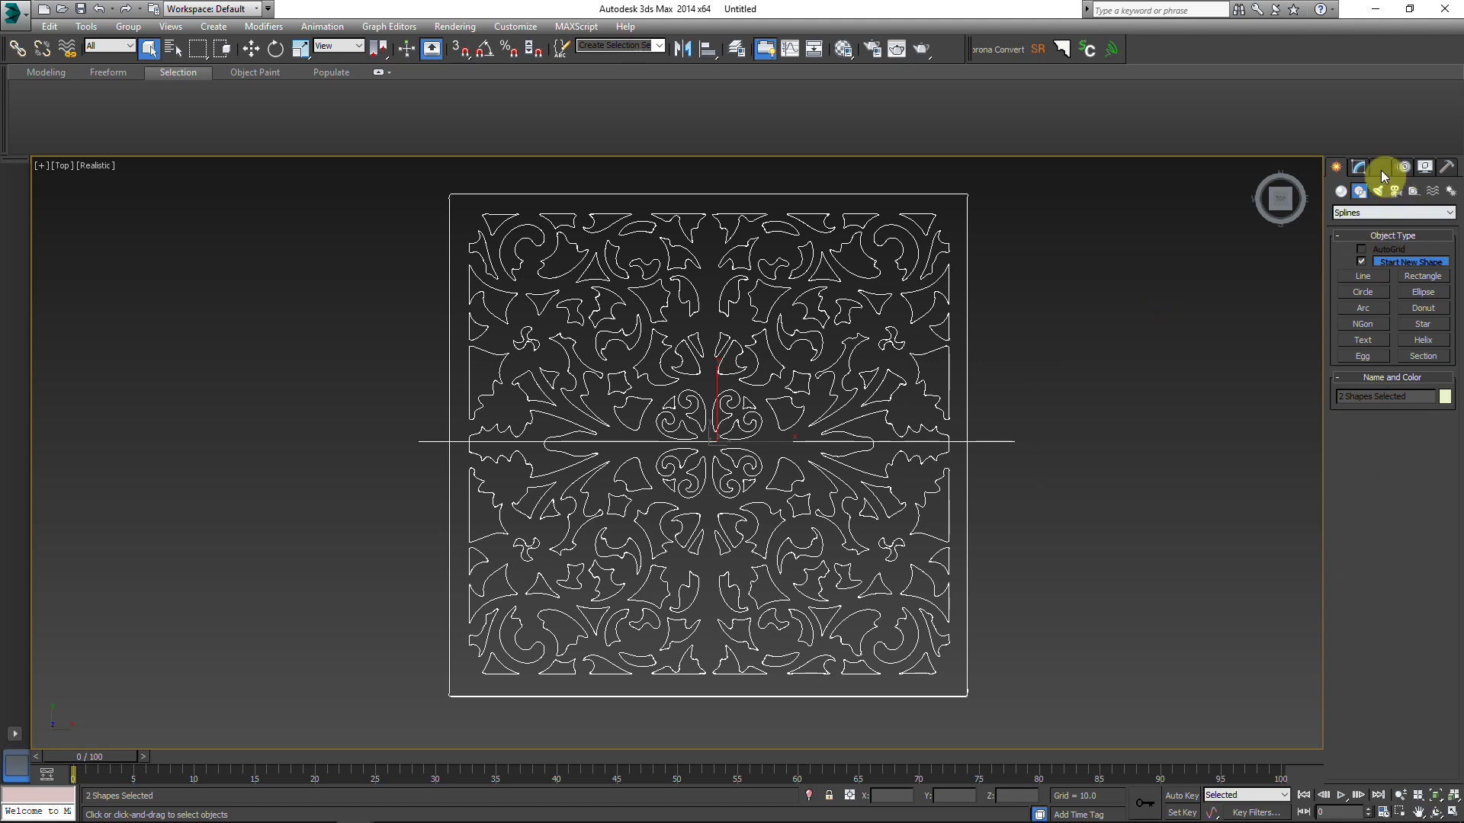
click(1381, 166)
click(1390, 343)
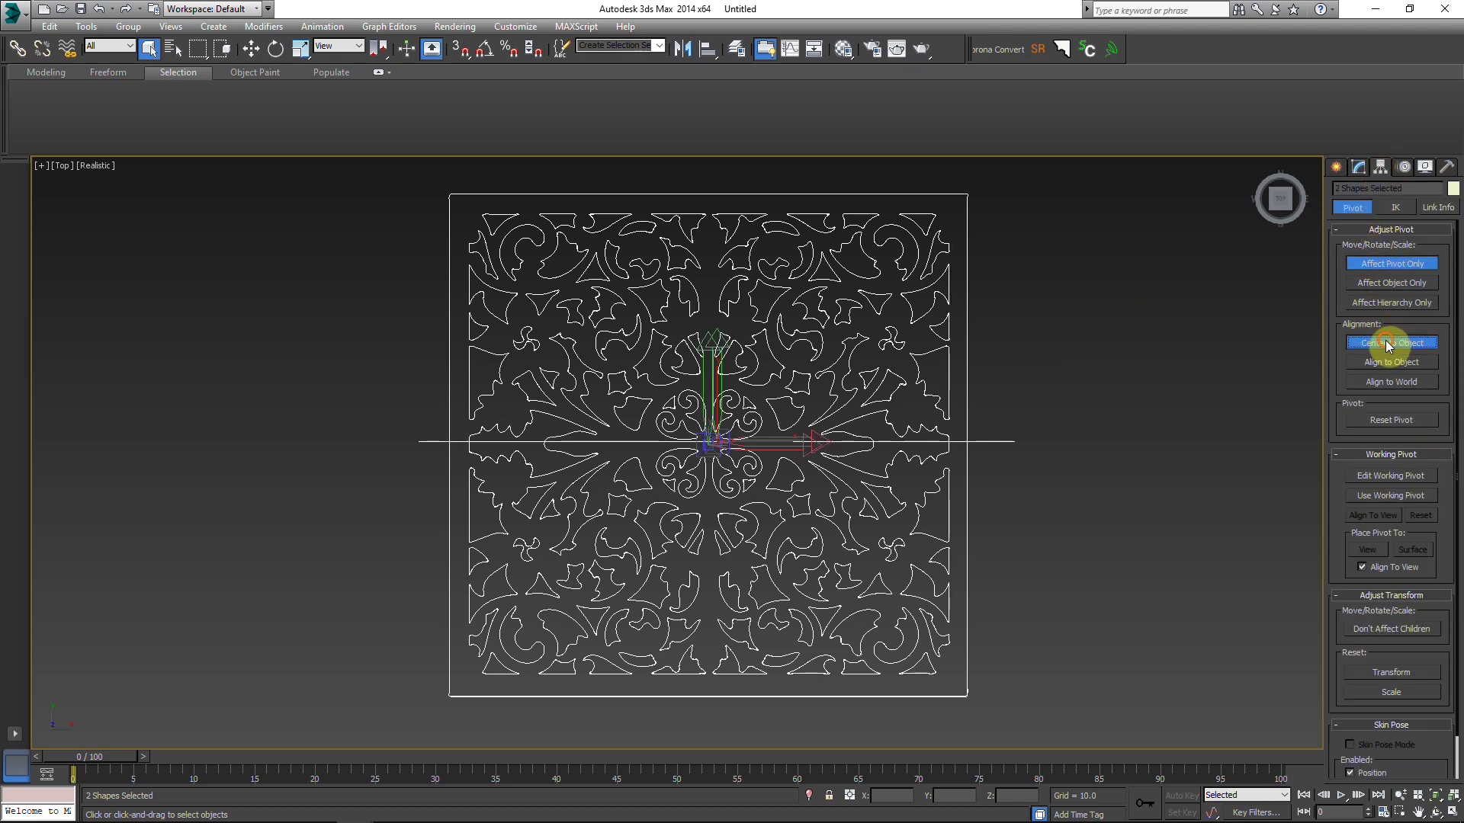
click(1394, 270)
click(1137, 343)
Step: Align the line center to center with the pattern in the X and Y positions
drag(1020, 475, 1000, 427)
click(707, 48)
click(778, 271)
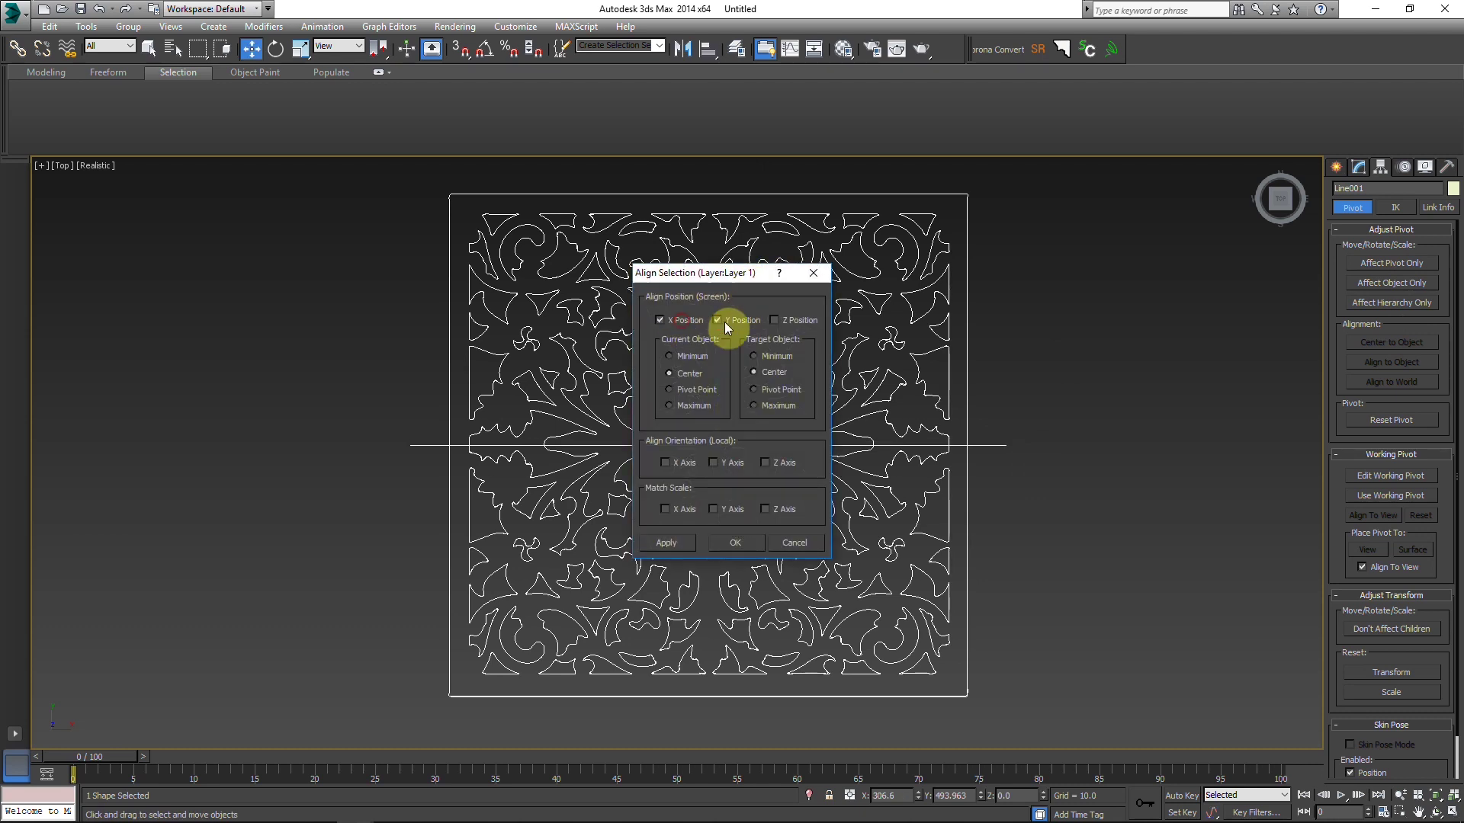
click(734, 544)
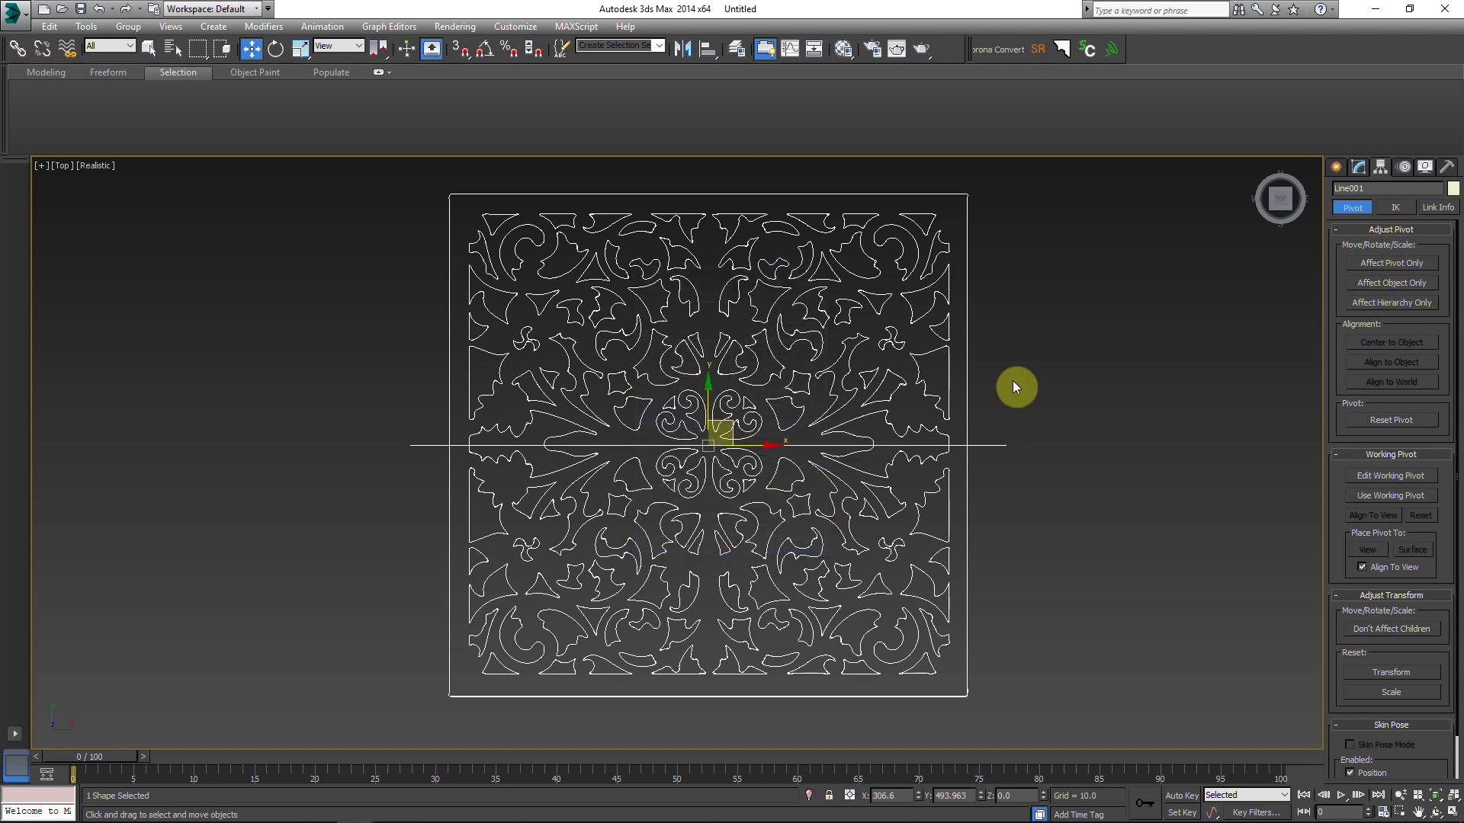
Step: Turn on angle snap and clone the horizontal line rotated 90 degrees to make a vertical center line
key(e)
shift+drag(784, 425, 793, 439)
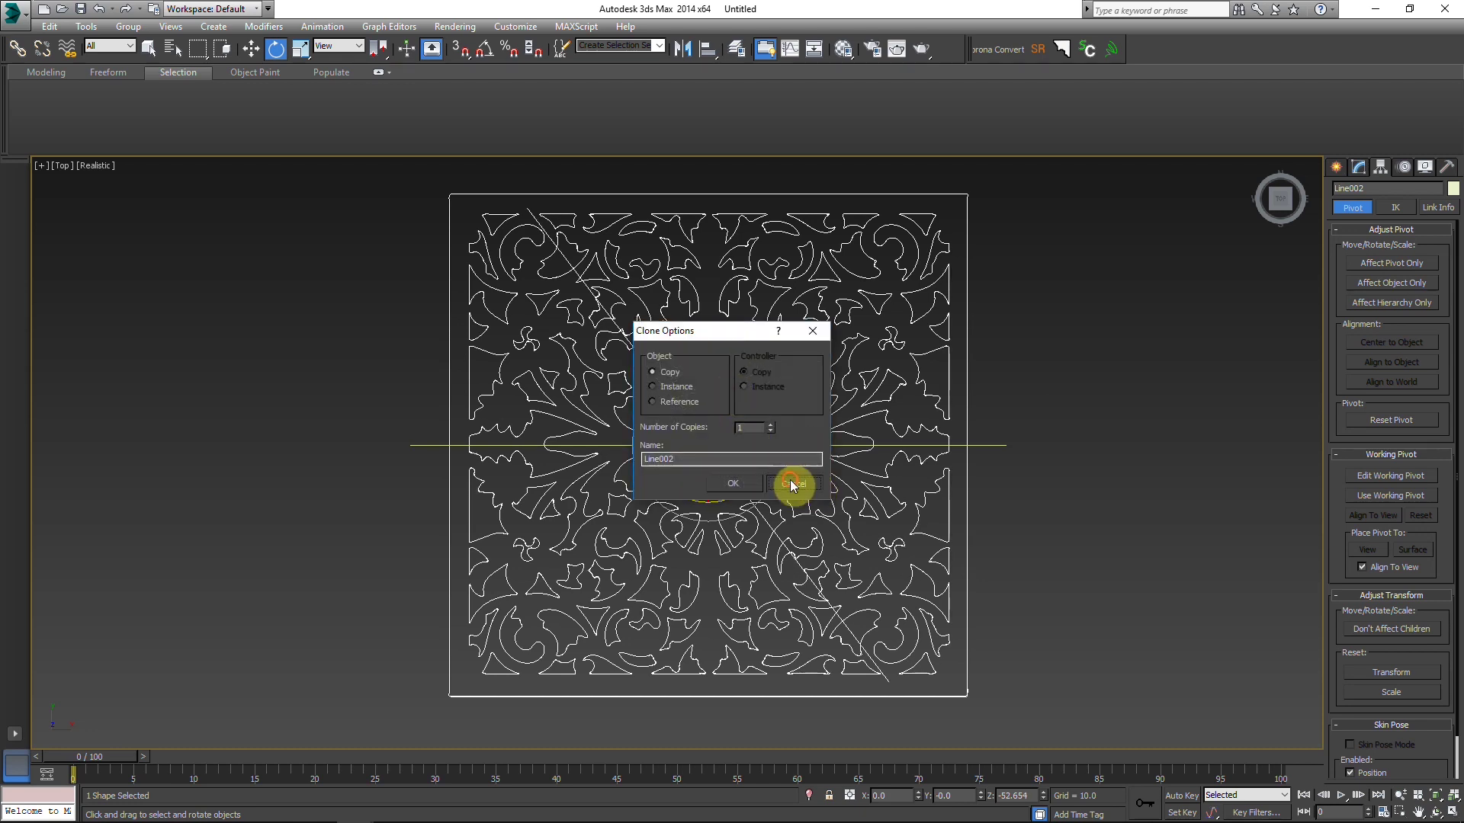
click(795, 483)
click(484, 48)
shift+drag(726, 397, 795, 438)
click(738, 482)
click(1009, 341)
Step: Delete the pattern's outer frame and the splines in its right half and lower-left quarter
click(931, 326)
click(1363, 167)
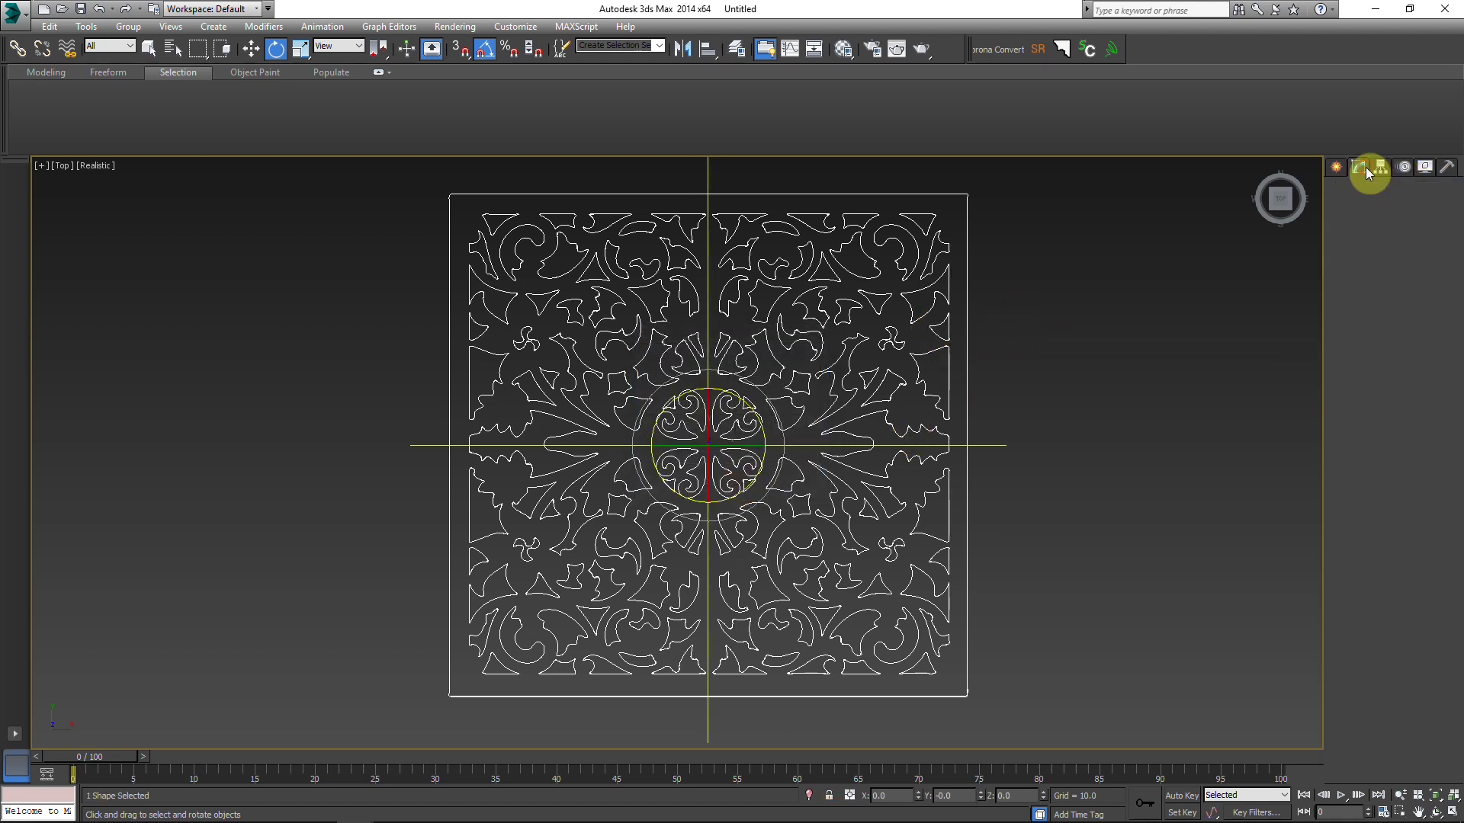
drag(1004, 706, 759, 210)
drag(719, 160, 712, 152)
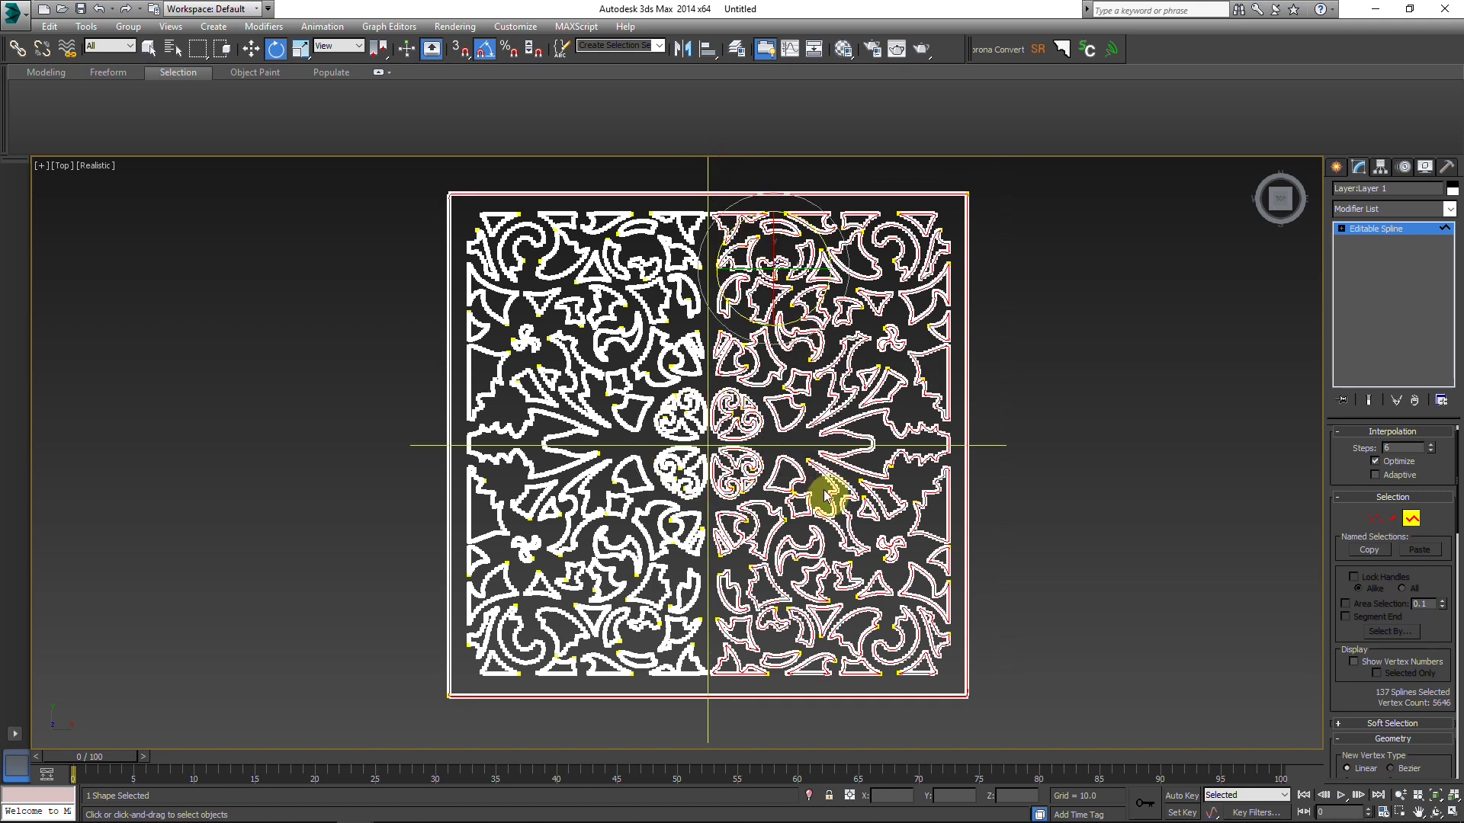
ctrl+drag(359, 480, 358, 467)
key(Delete)
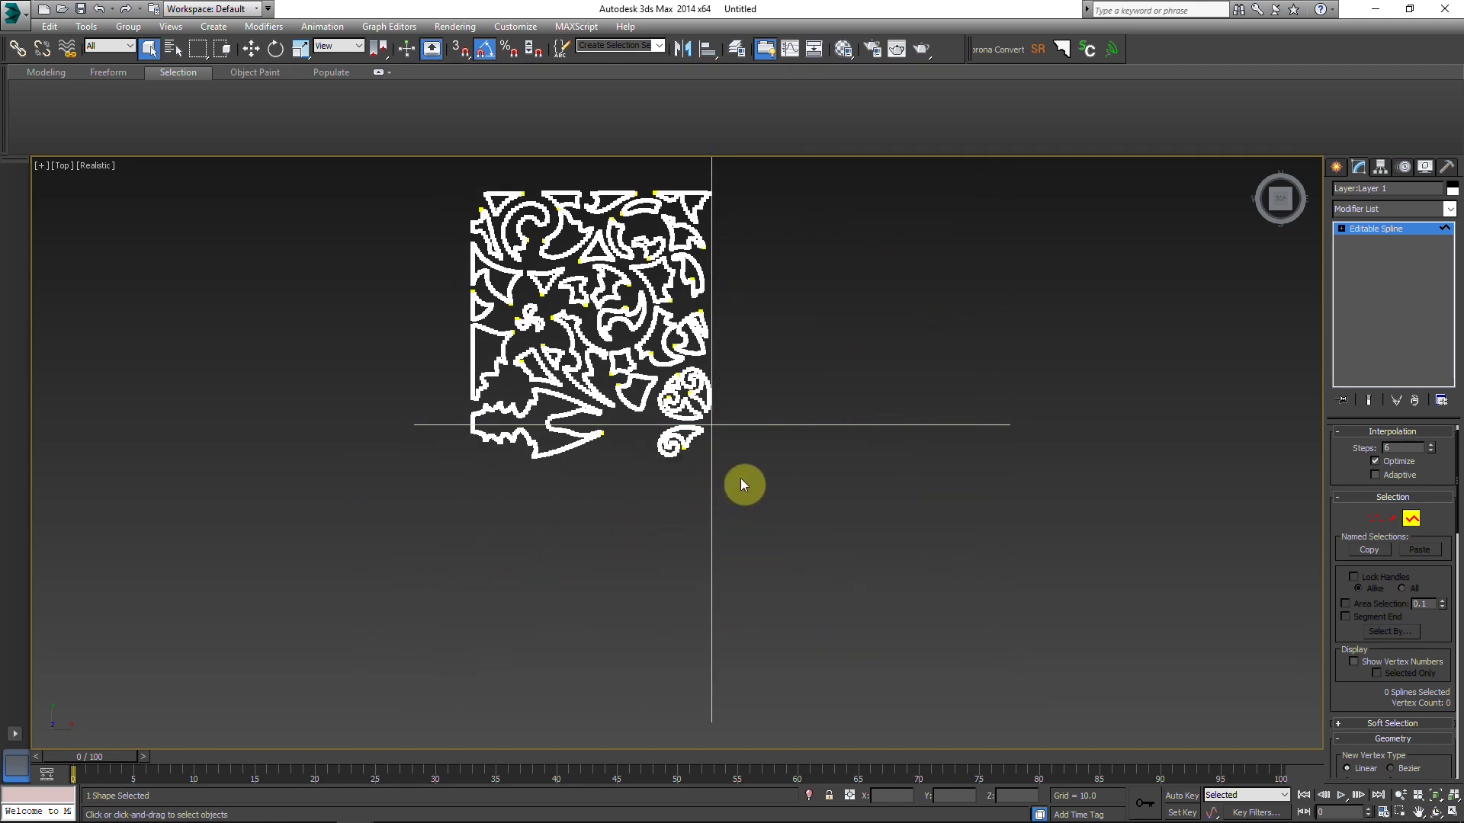
Step: Delete the leaf spline's segments that lie below the horizontal center line
scroll(537, 449, up, 8)
key(2)
drag(969, 589, 147, 366)
middle_drag(278, 382, 330, 392)
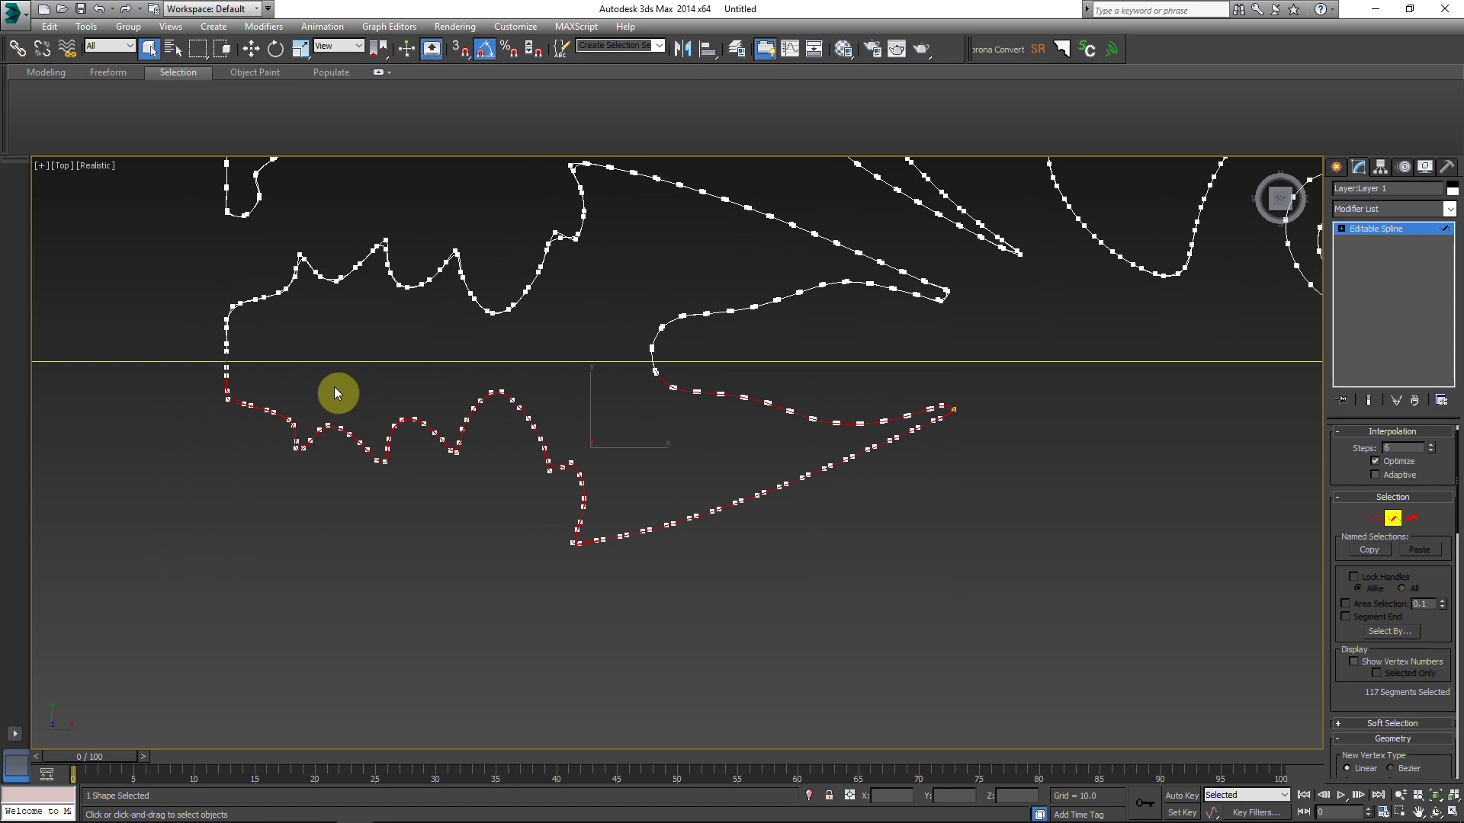
key(Delete)
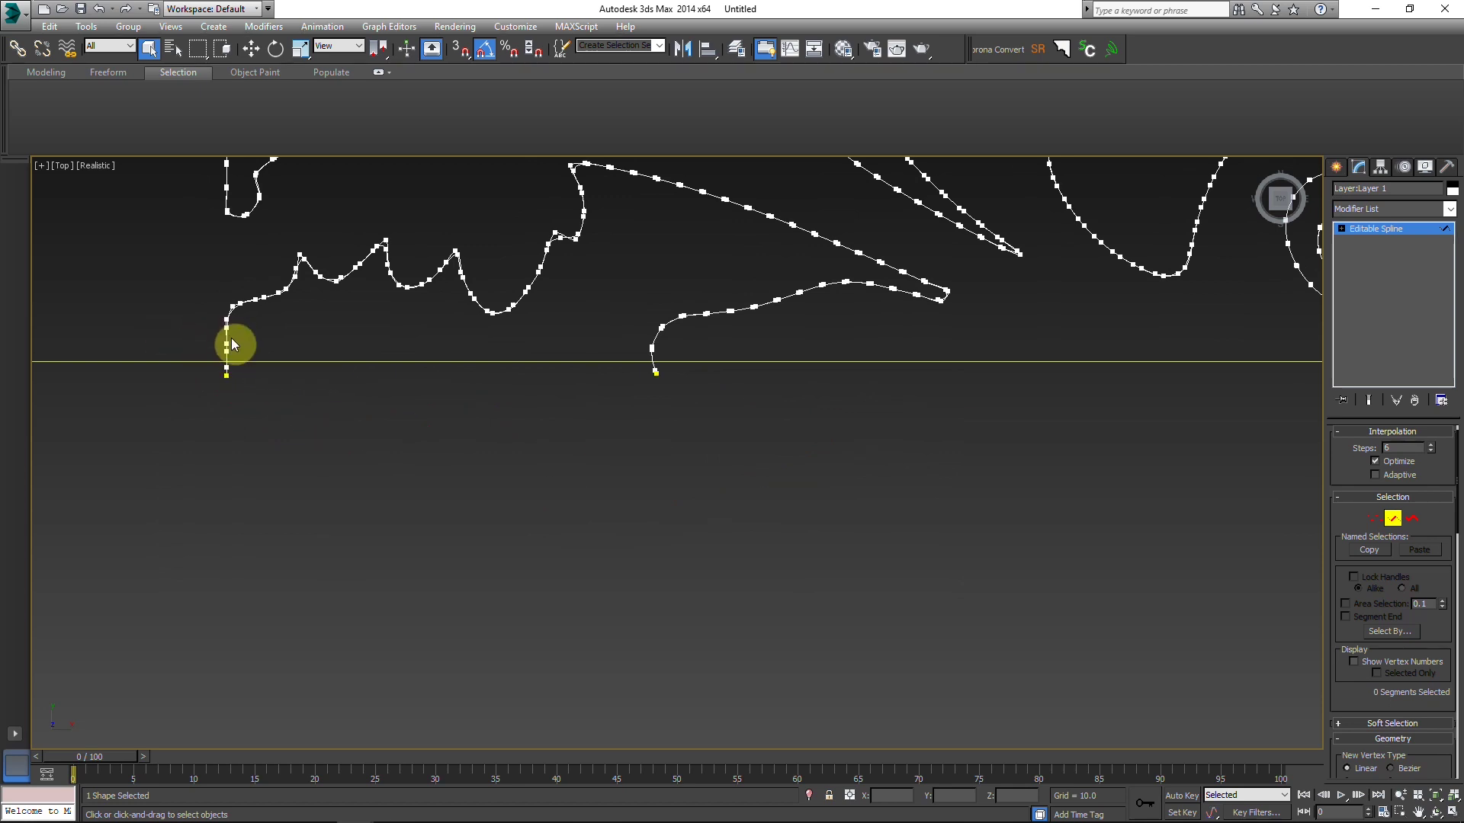
Step: Select one copy of every spline in the quarter individually, move the selection aside and delete it to remove overlapping duplicates
scroll(462, 371, down, 4)
scroll(462, 370, up, 2)
scroll(317, 366, up, 4)
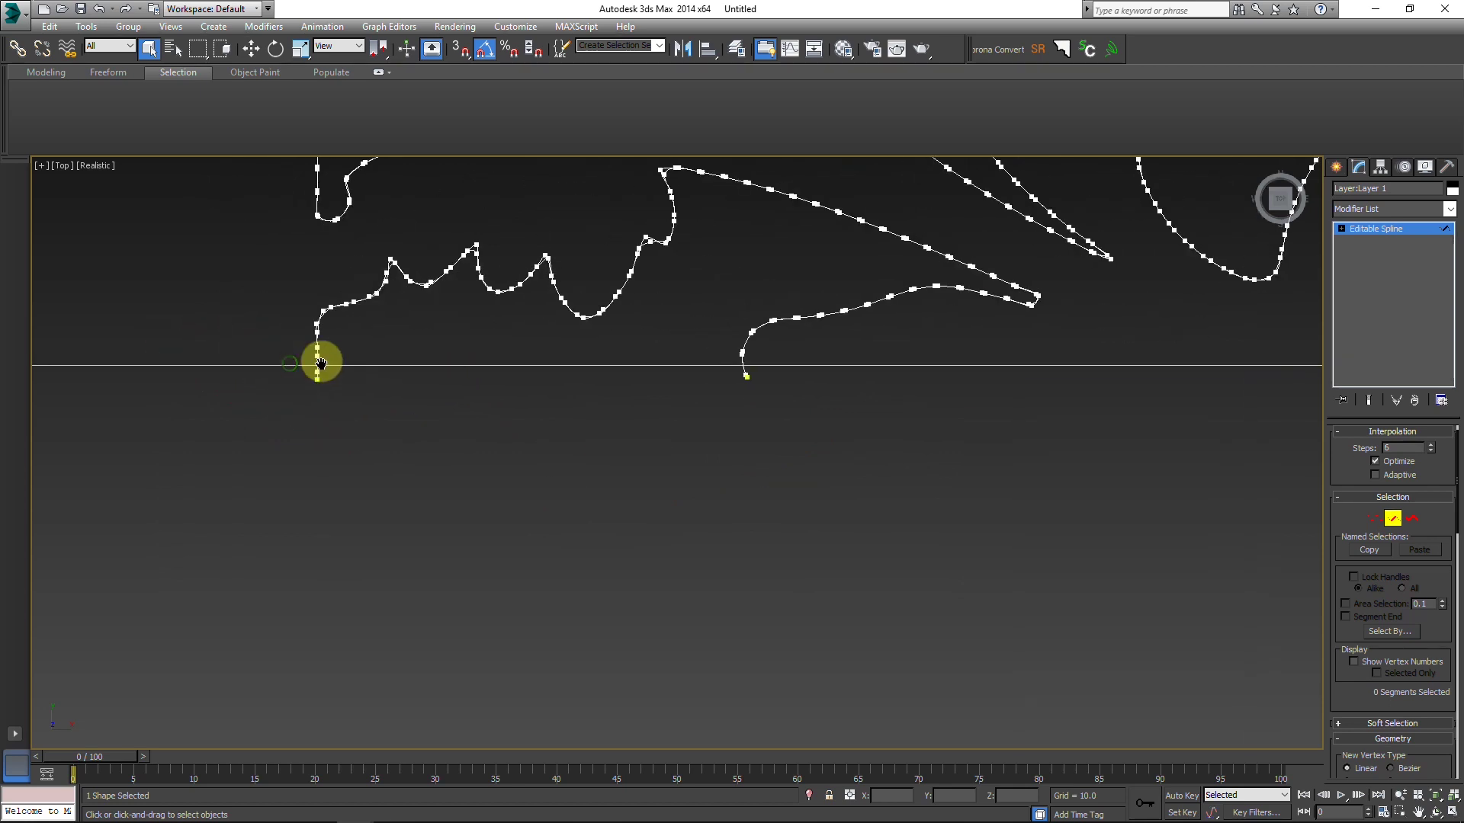
scroll(319, 371, down, 2)
scroll(321, 372, up, 1)
scroll(324, 374, down, 6)
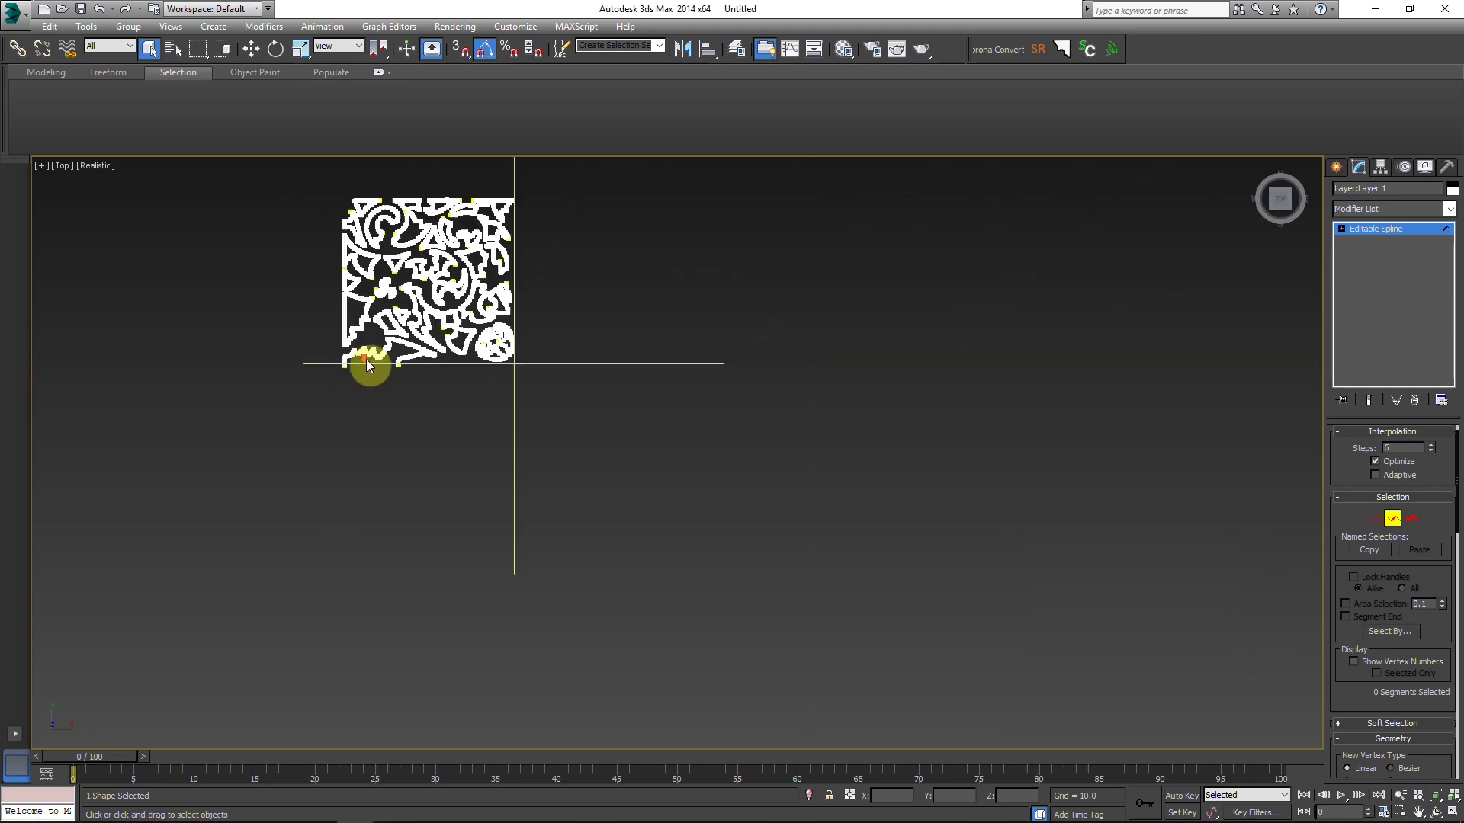
scroll(457, 376, up, 2)
middle_drag(409, 343, 610, 324)
key(3)
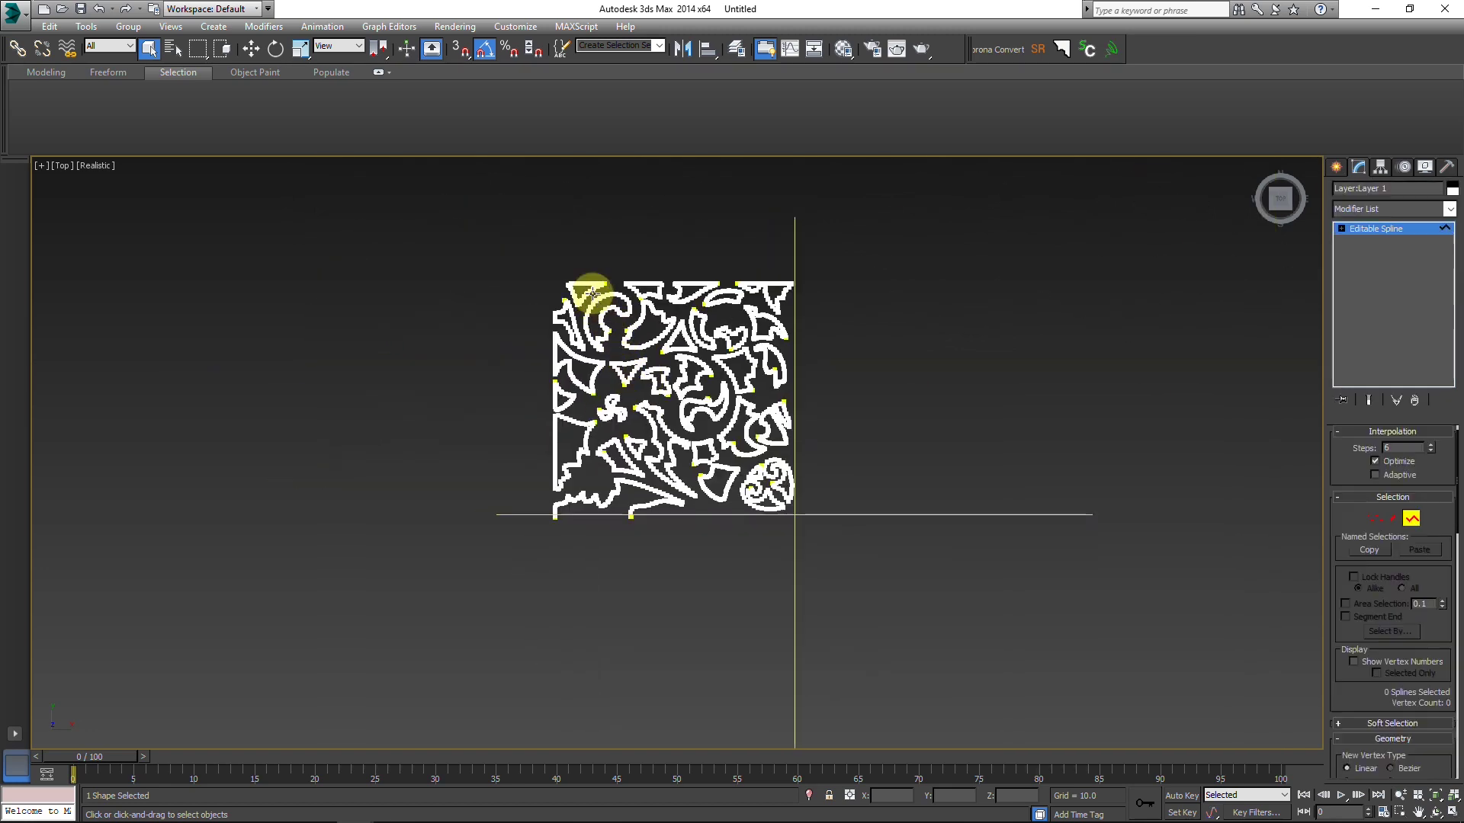
click(587, 287)
ctrl+click(641, 292)
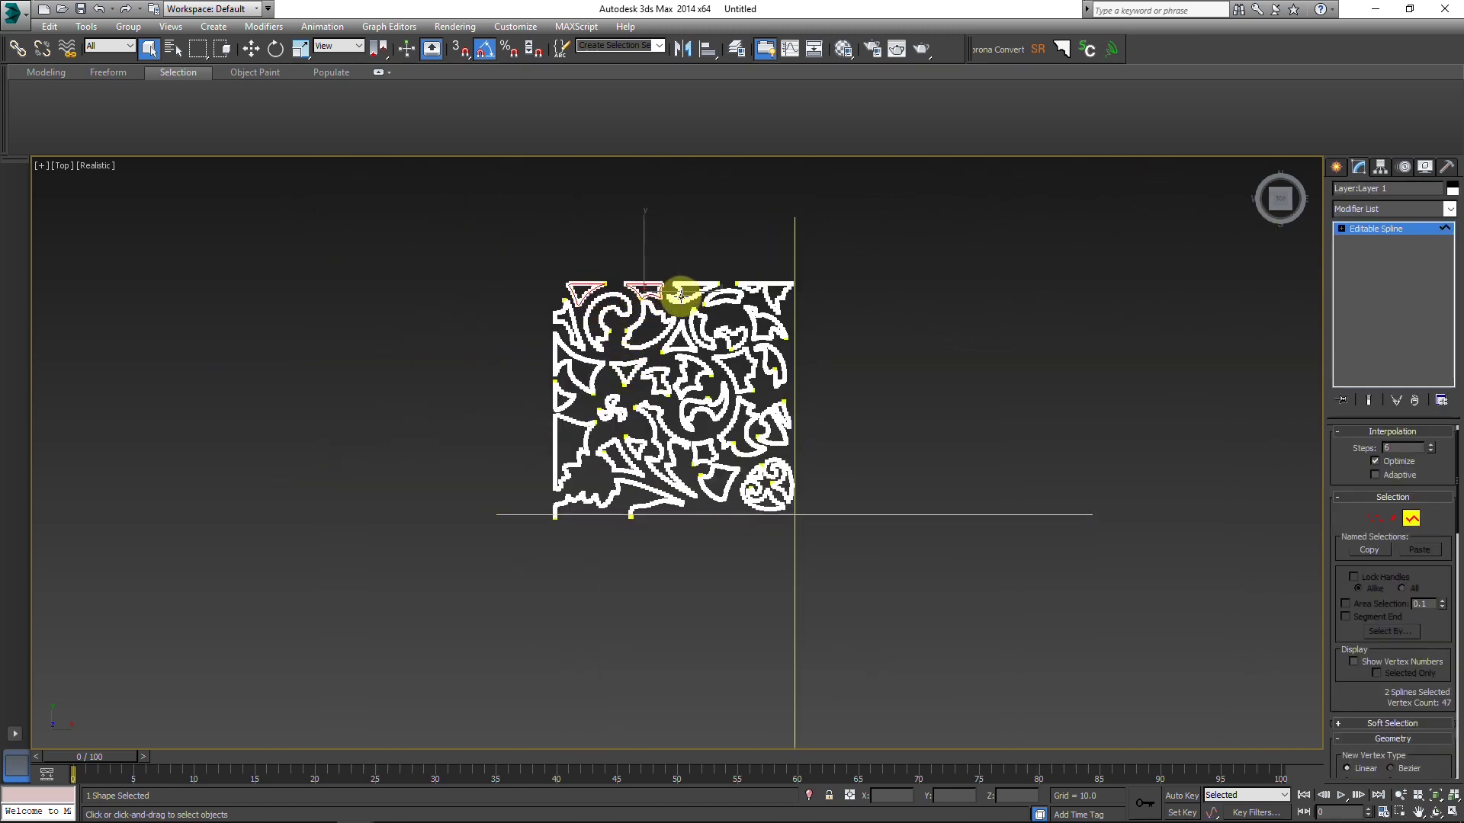
ctrl+click(750, 291)
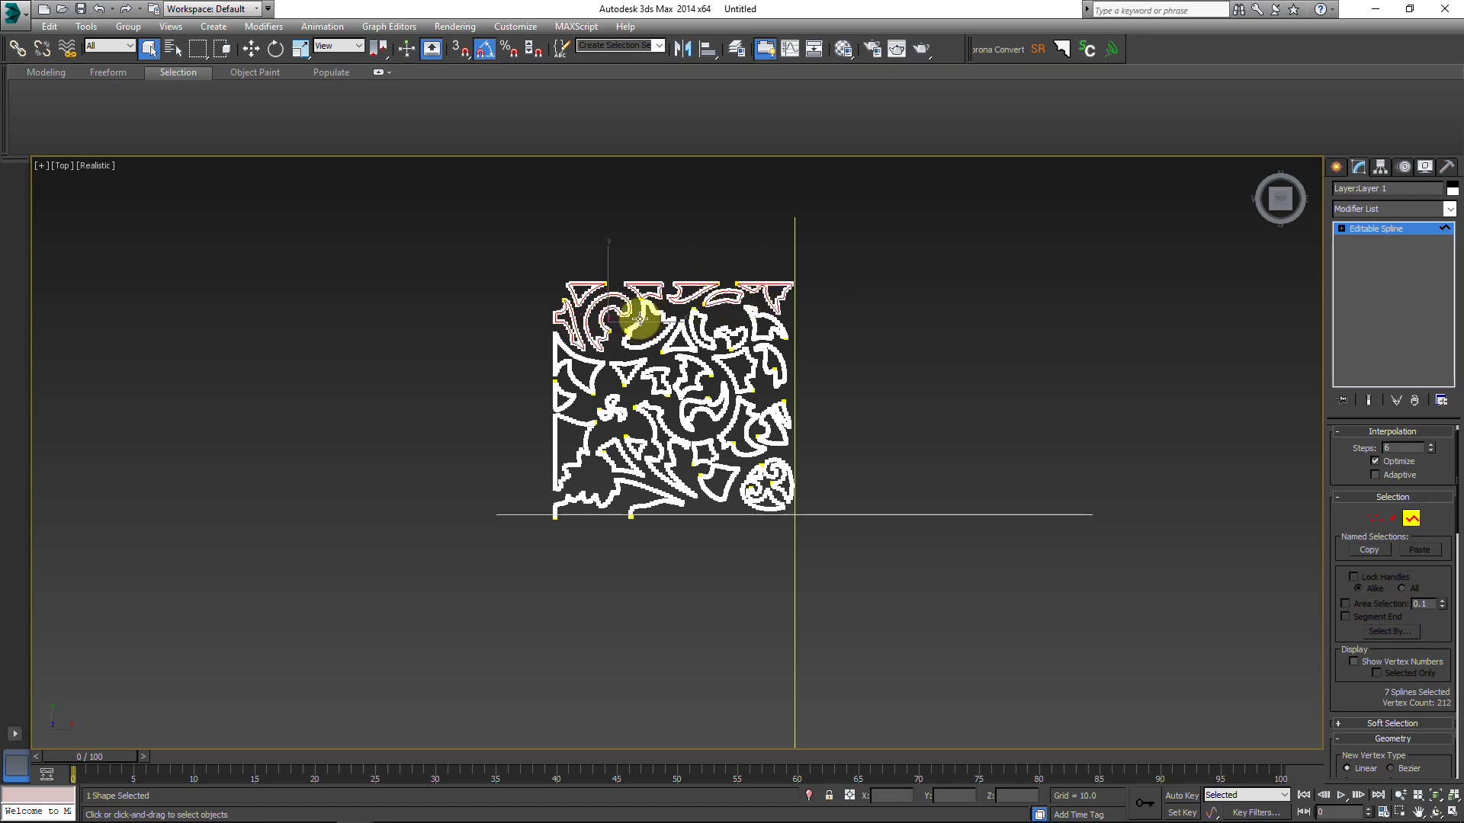
ctrl+click(716, 331)
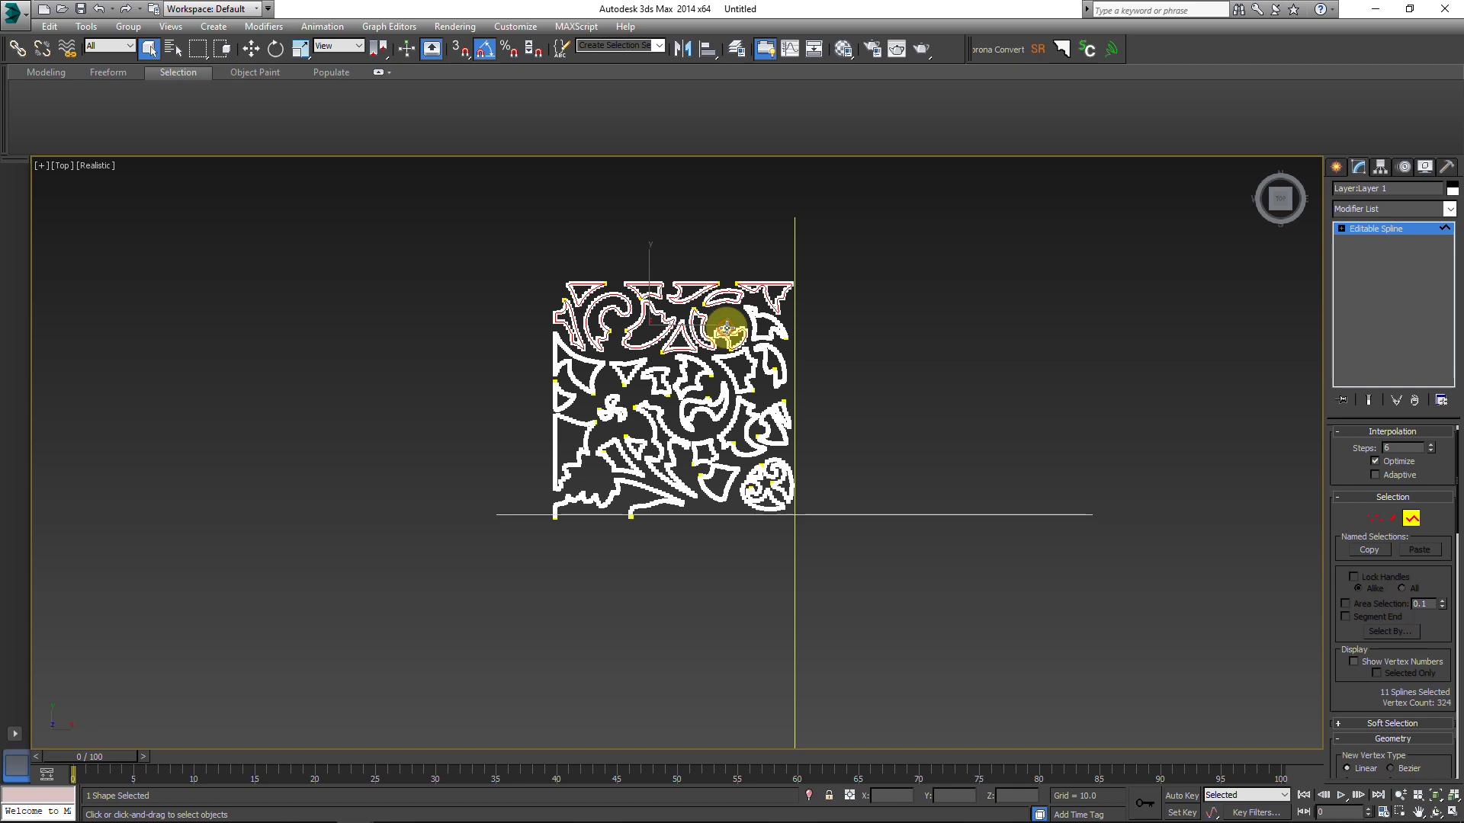
ctrl+click(750, 323)
ctrl+click(730, 353)
ctrl+click(724, 356)
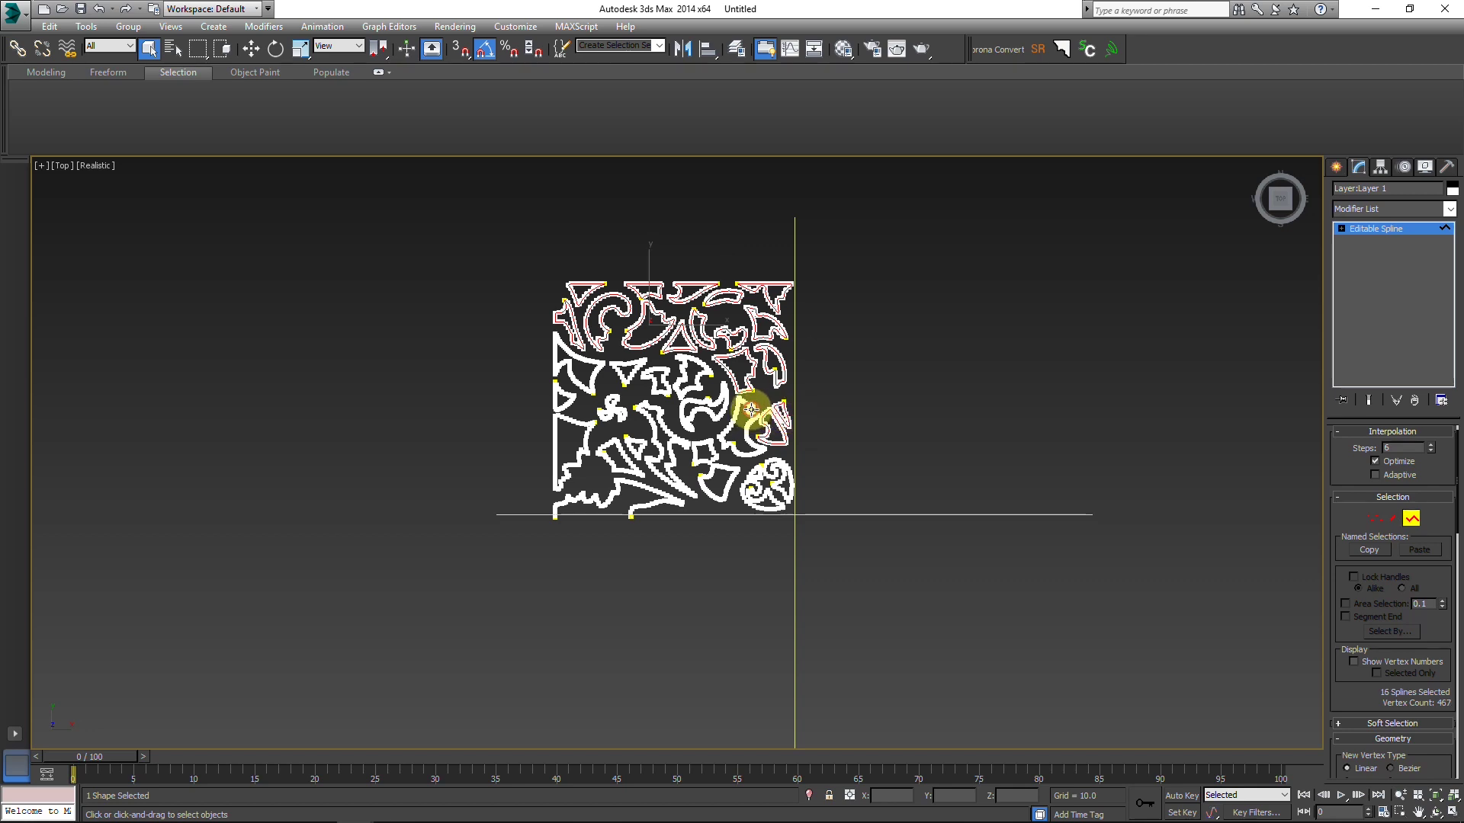
ctrl+click(701, 377)
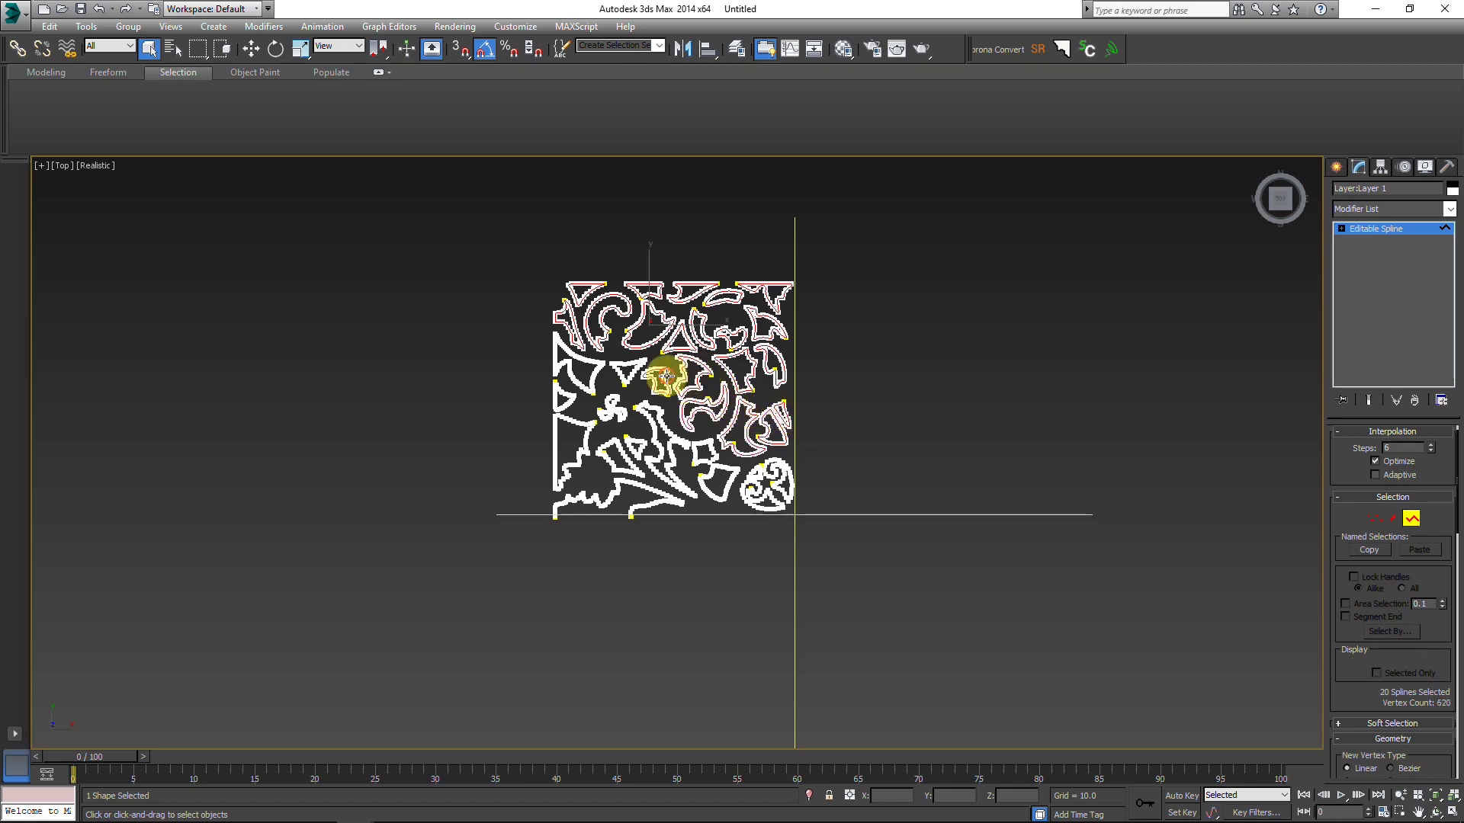
ctrl+click(640, 369)
ctrl+click(581, 387)
ctrl+click(615, 412)
ctrl+click(592, 429)
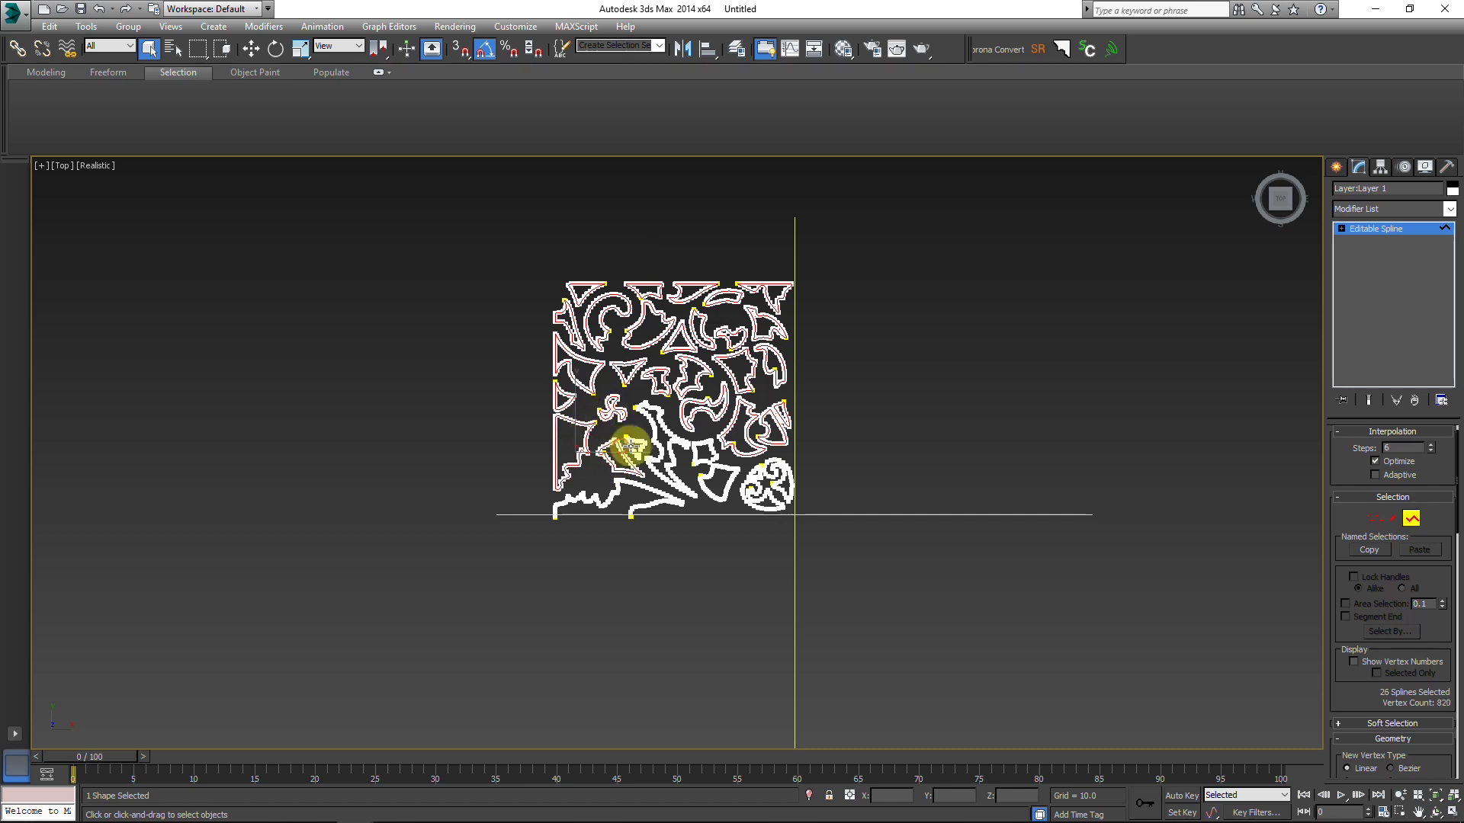
ctrl+click(661, 453)
ctrl+click(693, 462)
ctrl+click(720, 470)
ctrl+click(762, 495)
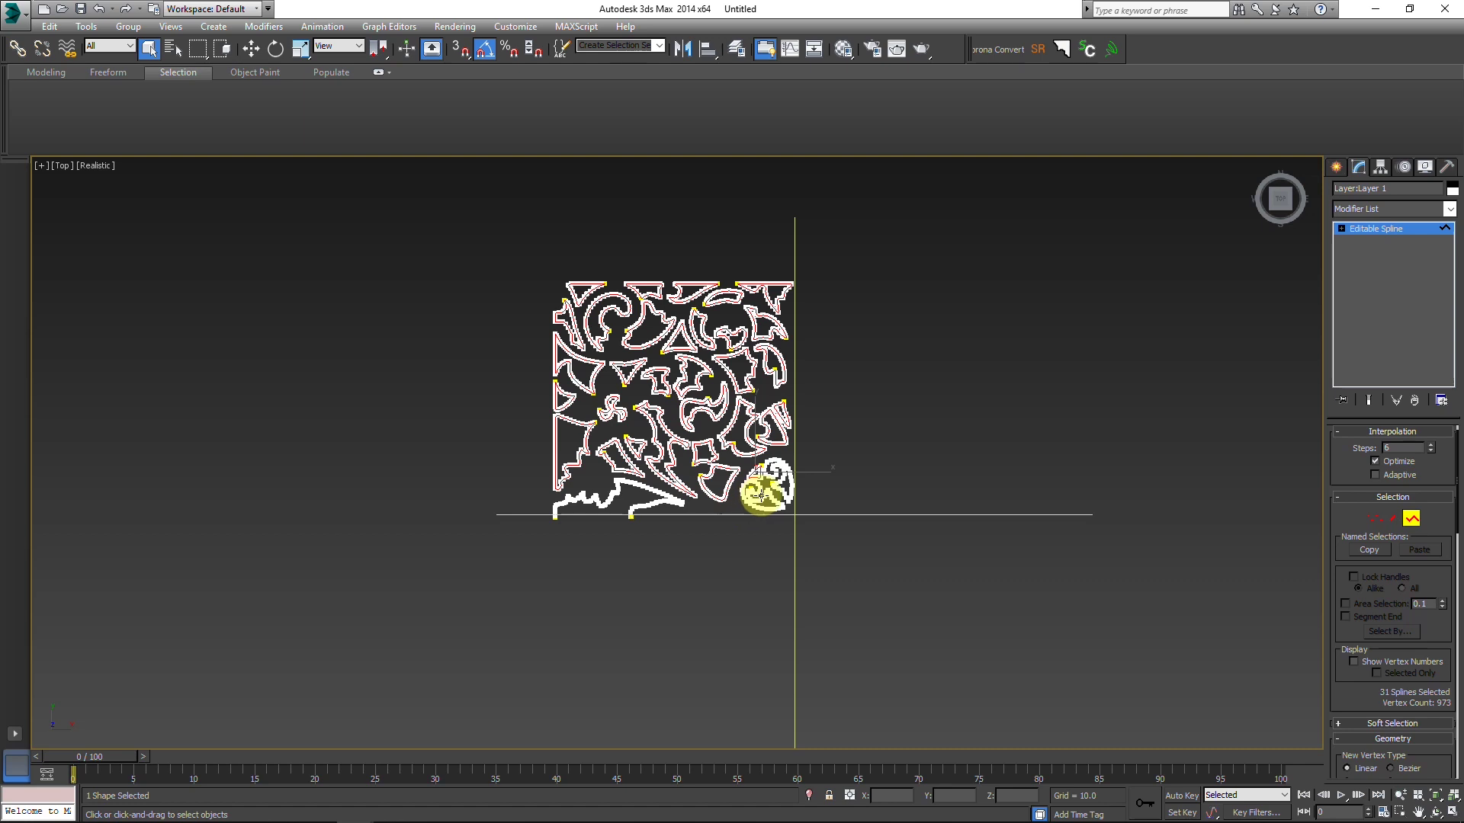
scroll(761, 509, up, 3)
ctrl+click(800, 477)
ctrl+click(585, 495)
scroll(412, 461, down, 3)
middle_drag(449, 441, 571, 449)
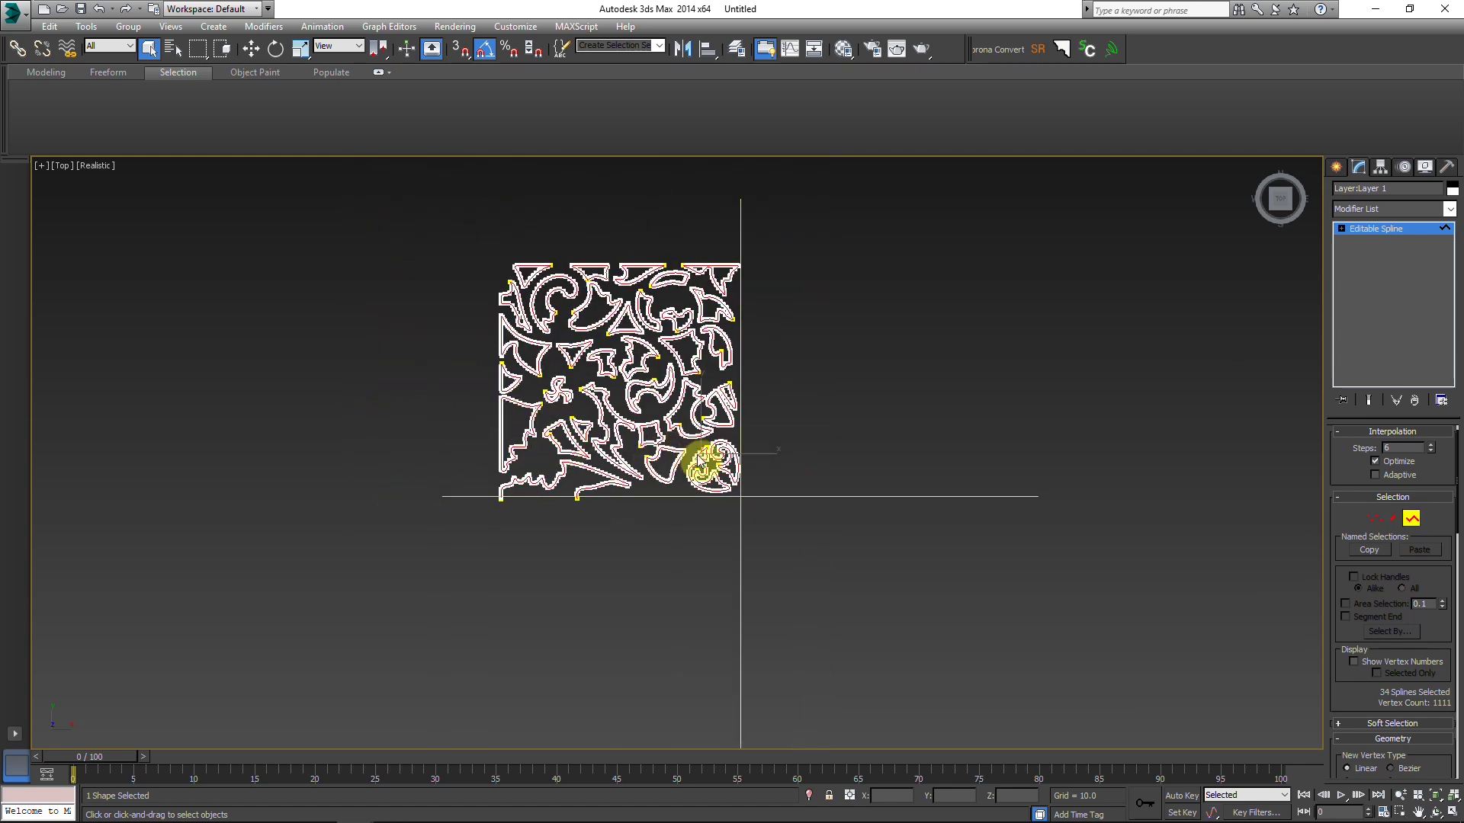
key(w)
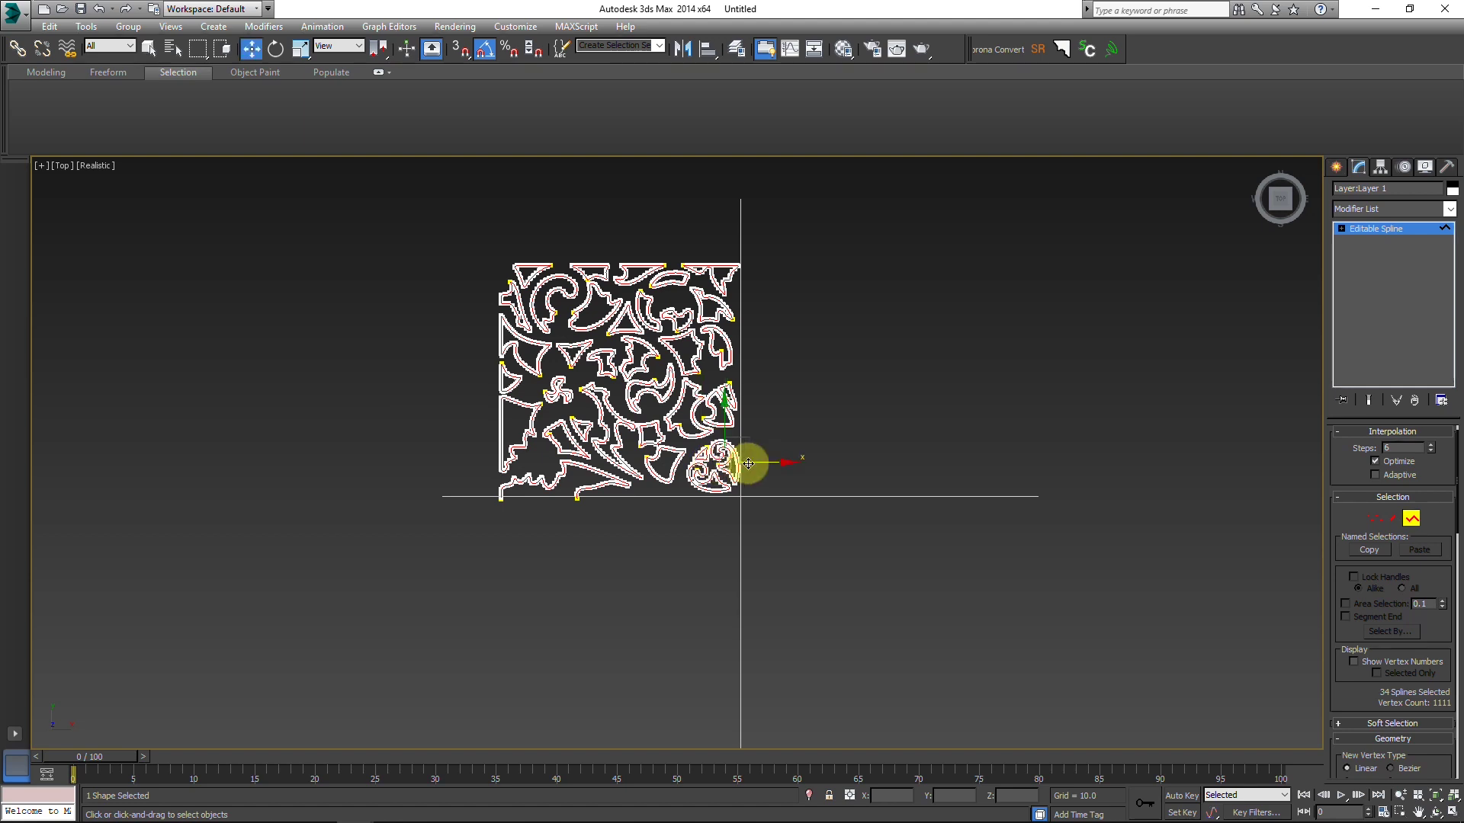
shift+drag(768, 463, 381, 424)
middle_drag(381, 424, 415, 428)
key(Delete)
Step: Move the large spiral spline aside to check for a duplicate underneath, and undo the move
click(608, 308)
drag(618, 291, 497, 244)
key(ctrl+z)
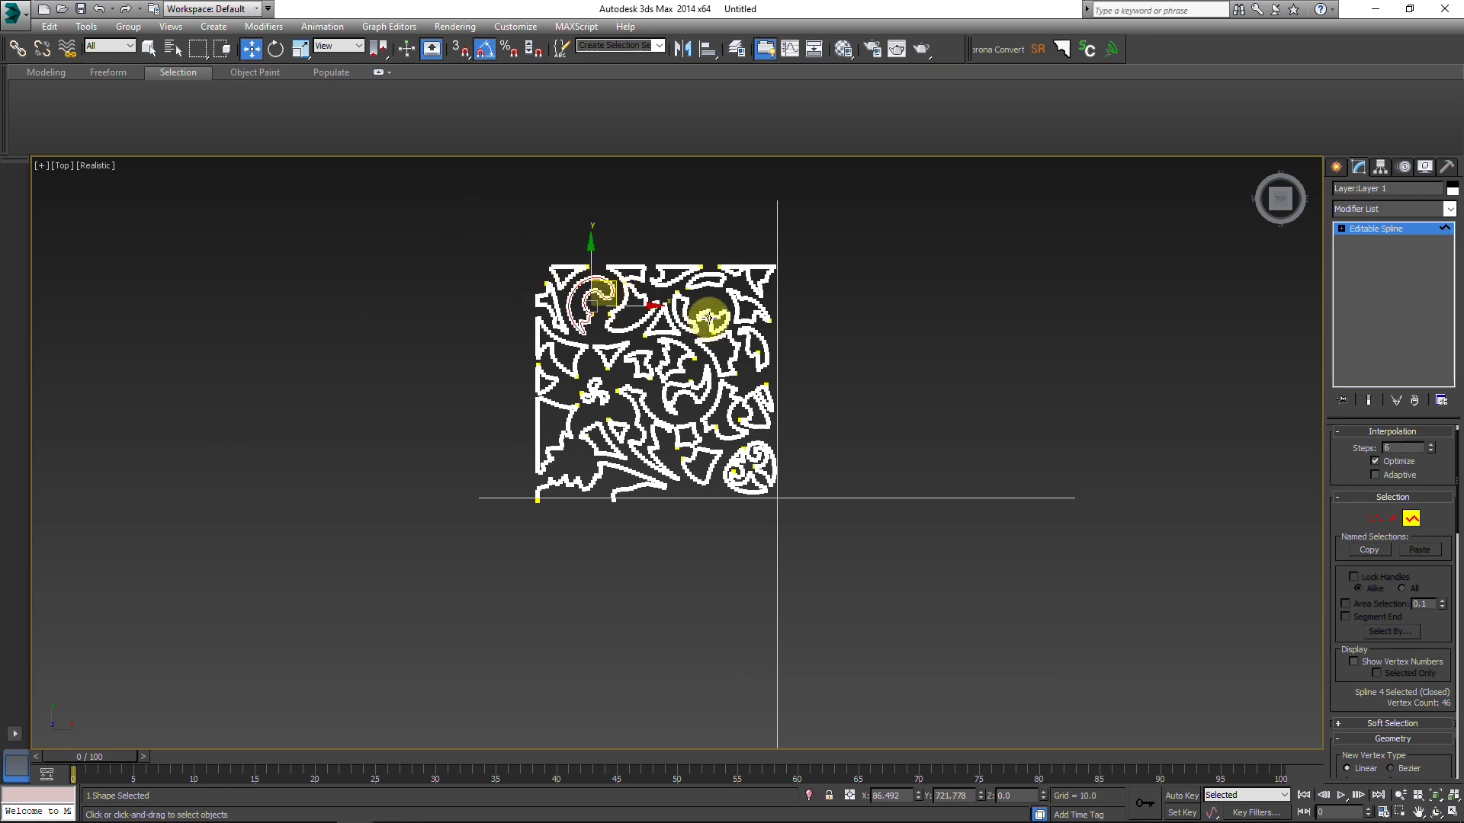
Step: Refine the leaf spline with a new vertex at each place where it crosses the horizontal center line
key(3)
scroll(652, 479, up, 10)
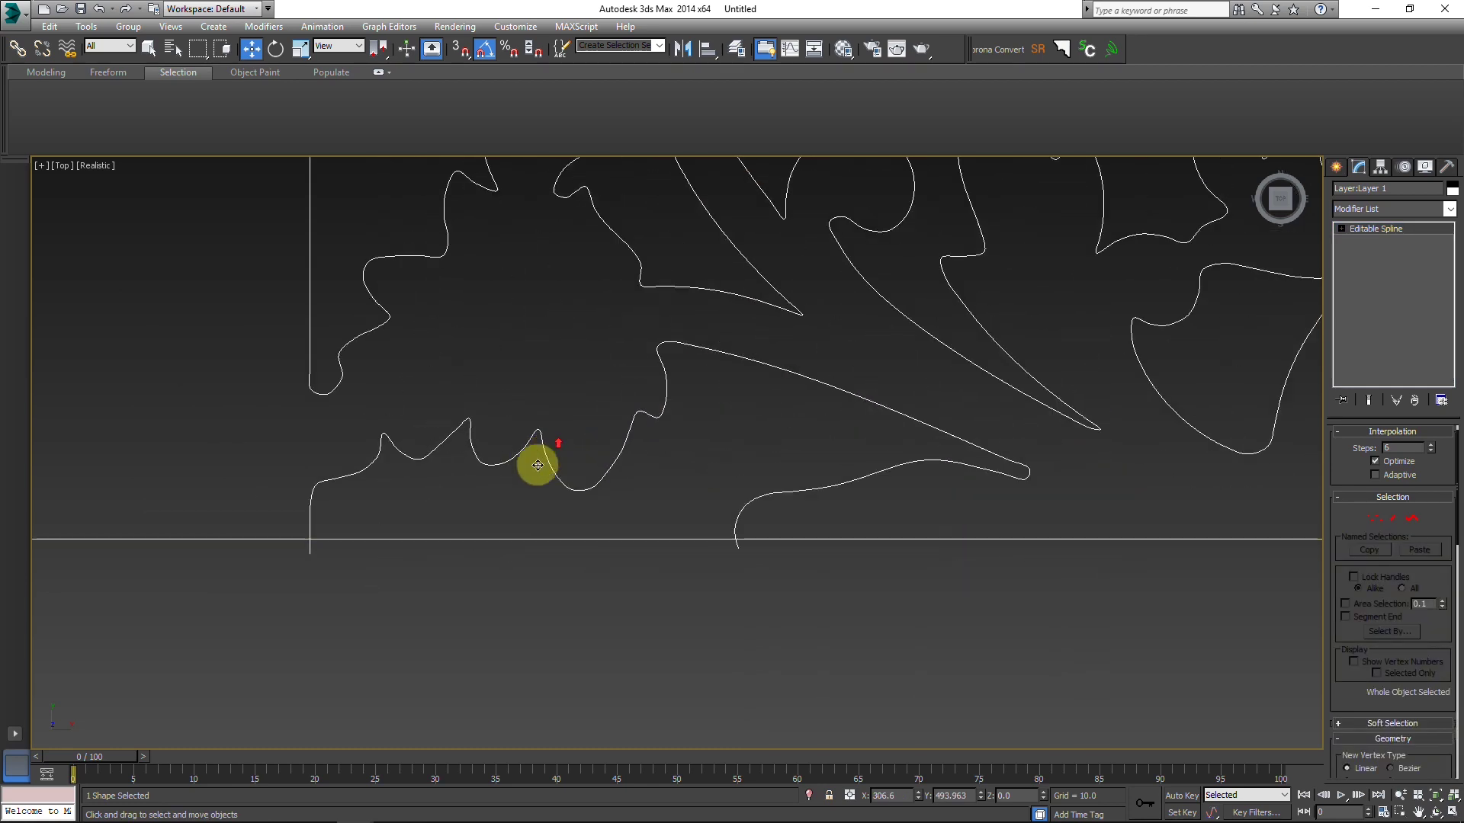
key(1)
scroll(332, 555, up, 2)
right_click(363, 523)
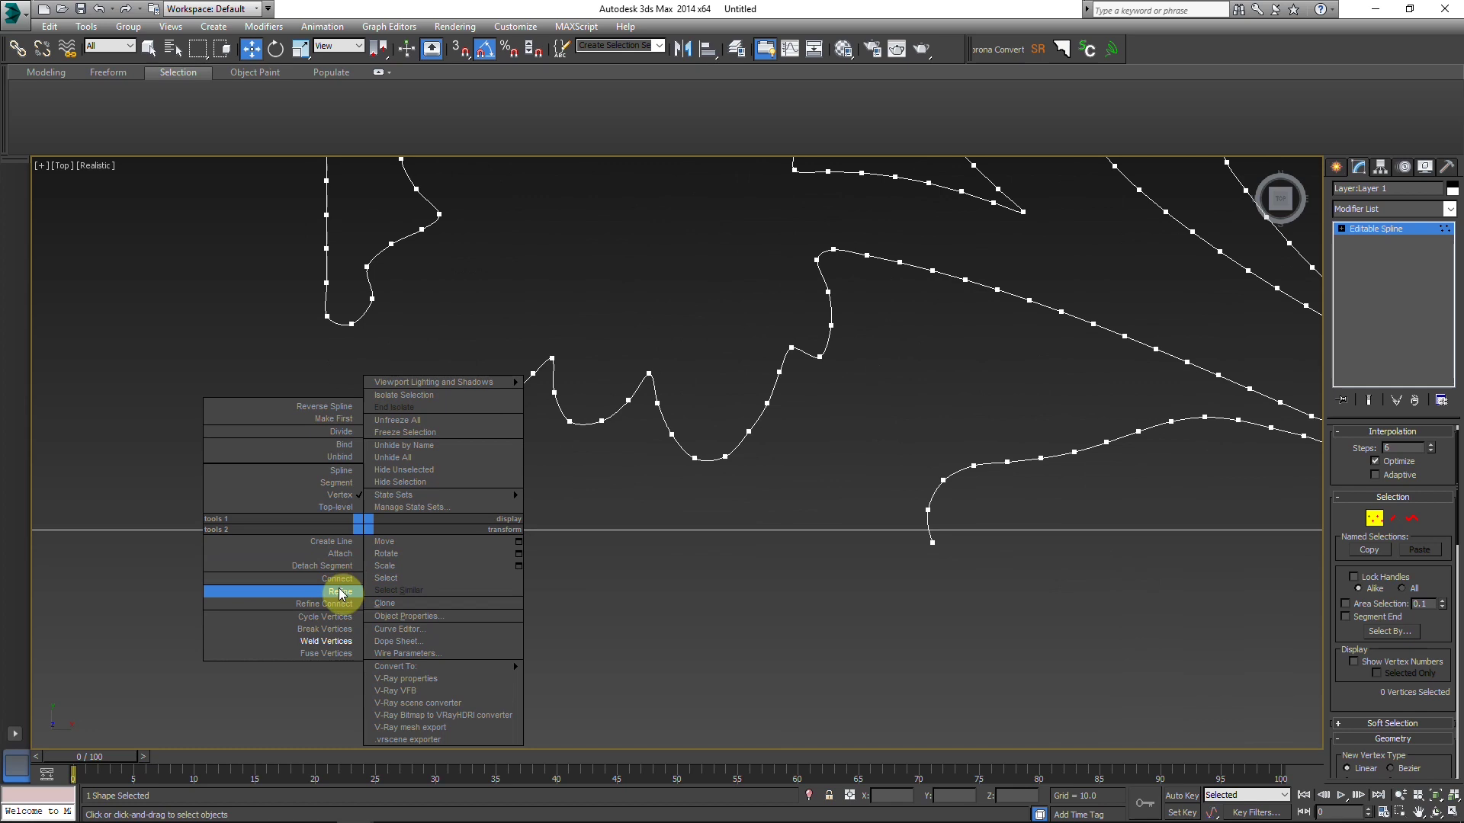
click(337, 590)
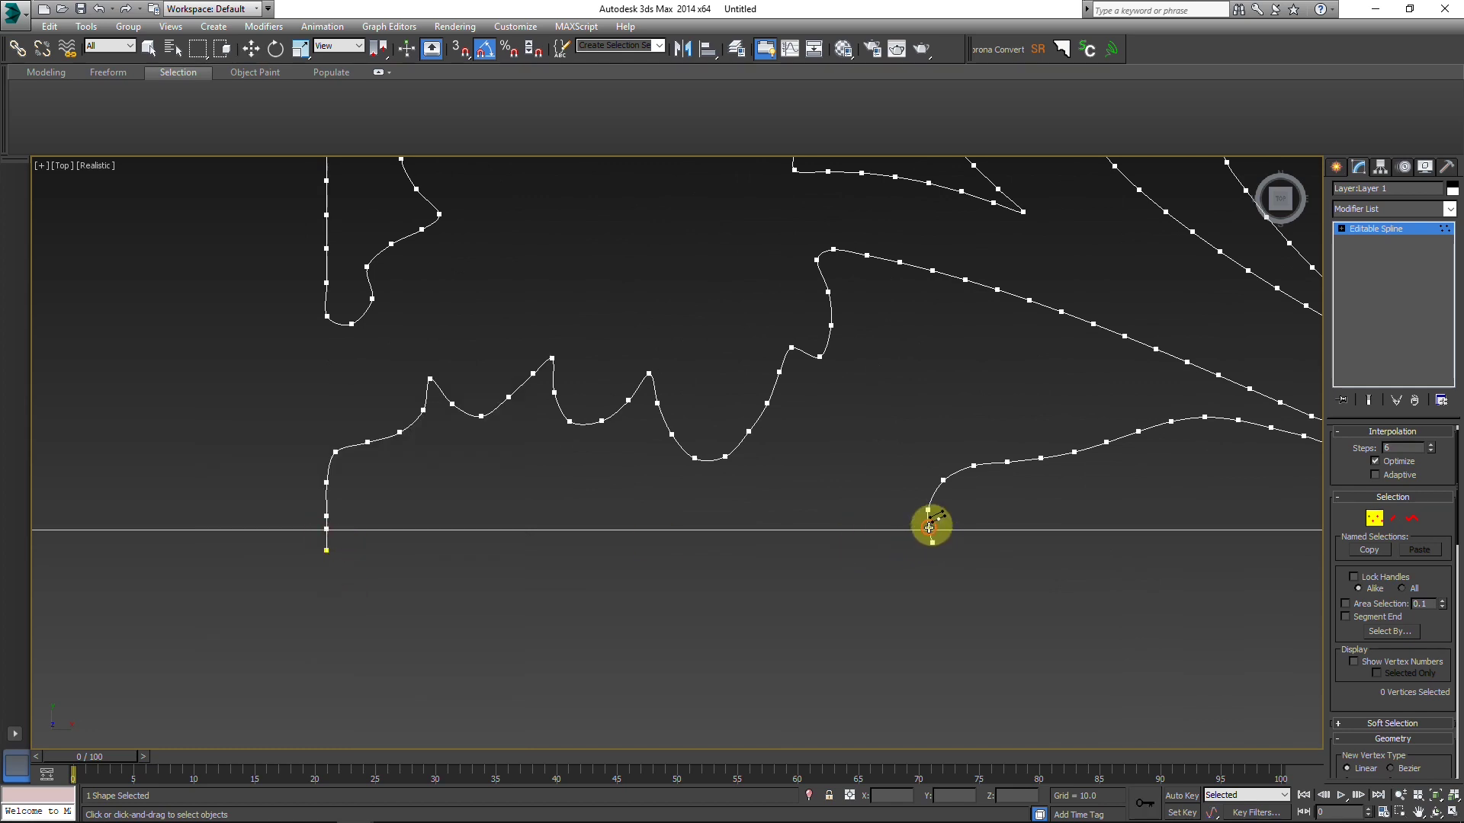
Step: Delete the leaf spline's two short end segments below the horizontal center line and deselect the pattern
key(2)
drag(953, 563, 893, 538)
ctrl+drag(458, 620, 281, 547)
scroll(293, 532, down, 2)
key(Delete)
scroll(452, 491, down, 4)
key(2)
scroll(527, 452, down, 1)
middle_drag(544, 407, 536, 409)
click(818, 405)
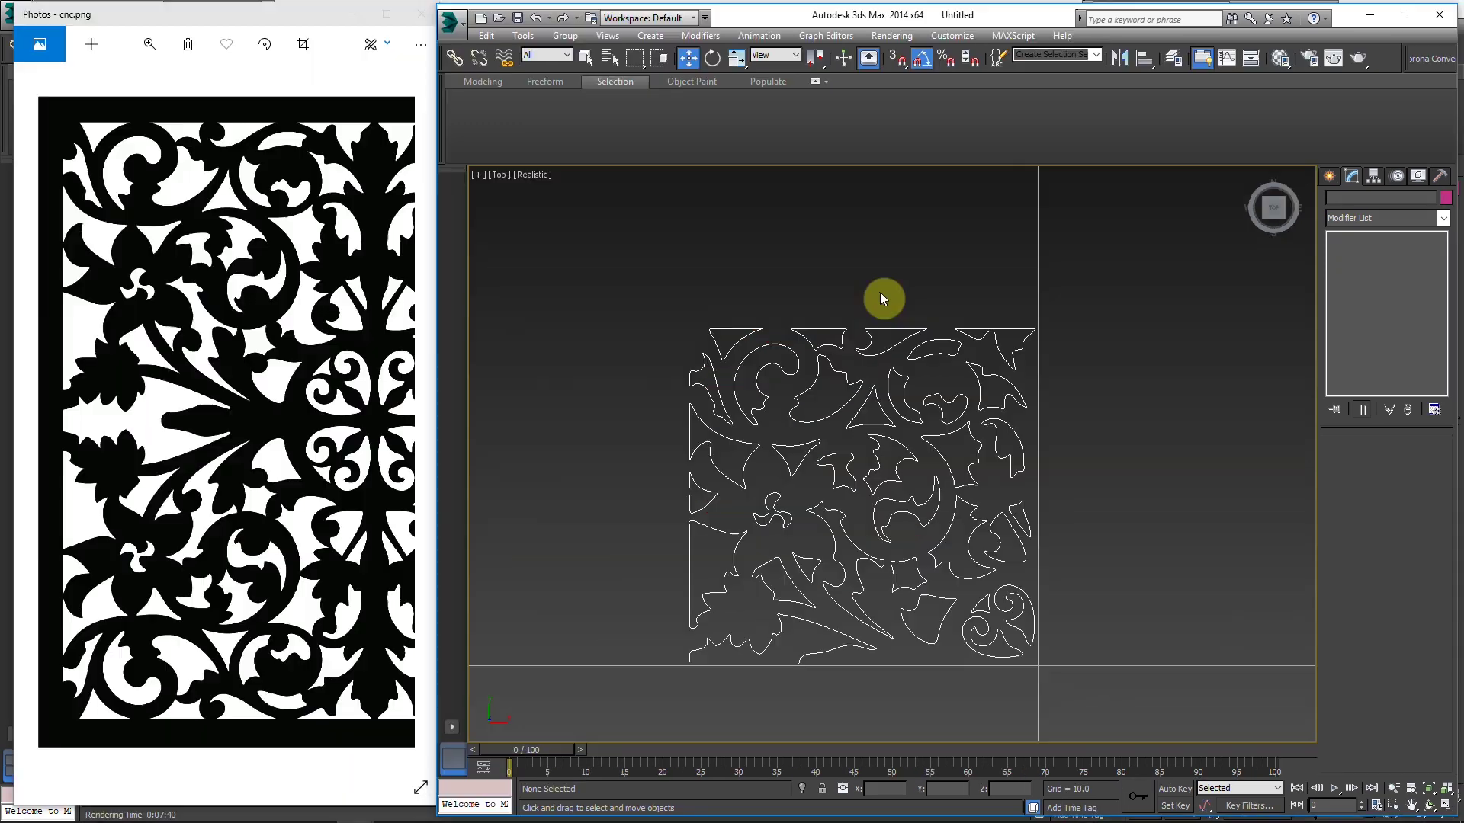
Step: Draw a straight horizontal line just above the quarter pattern, extending past both of its sides
right_click(876, 286)
click(898, 225)
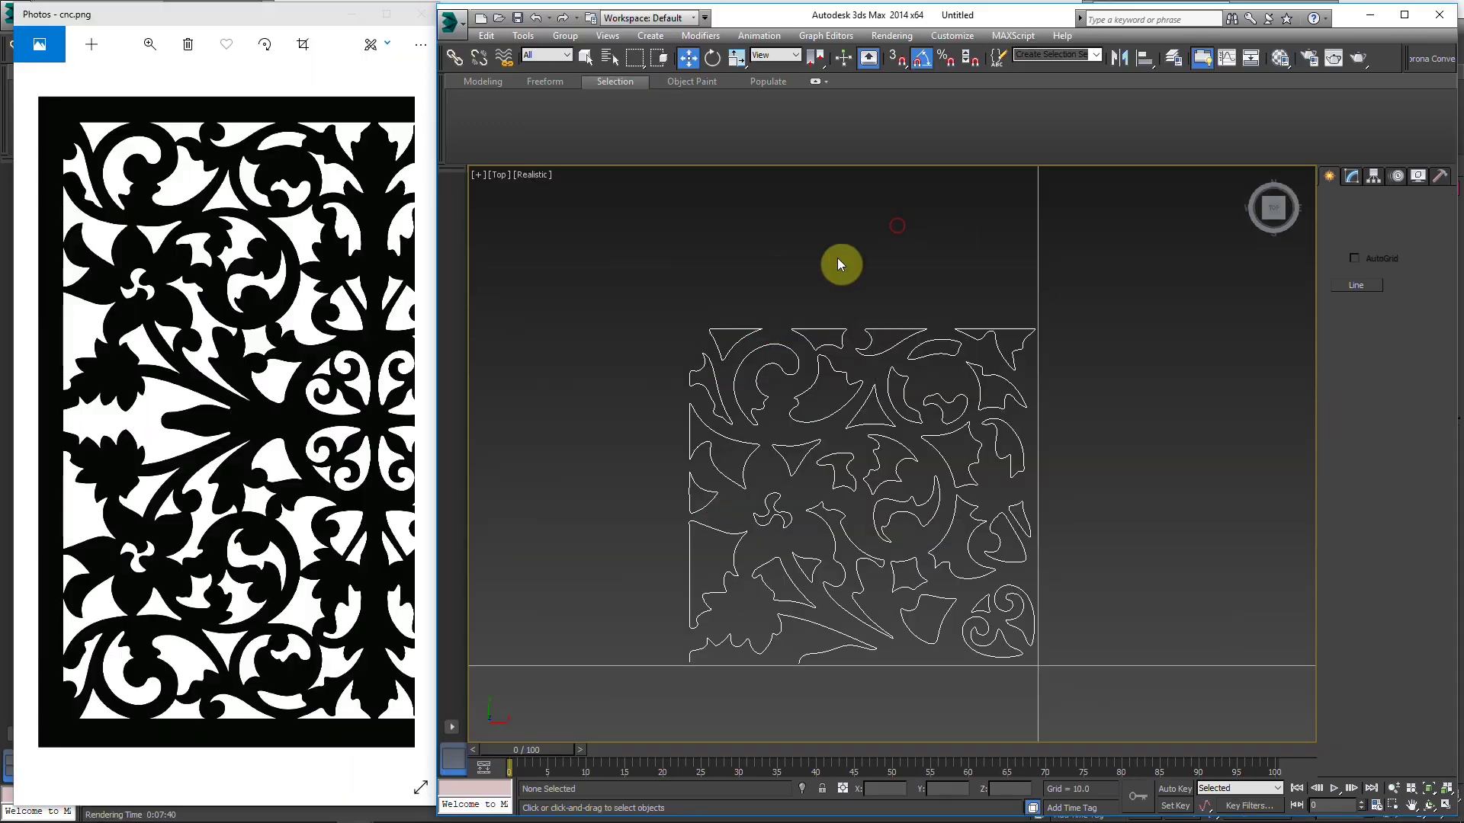
click(647, 304)
shift+click(1082, 326)
right_click(1154, 280)
right_click(1153, 280)
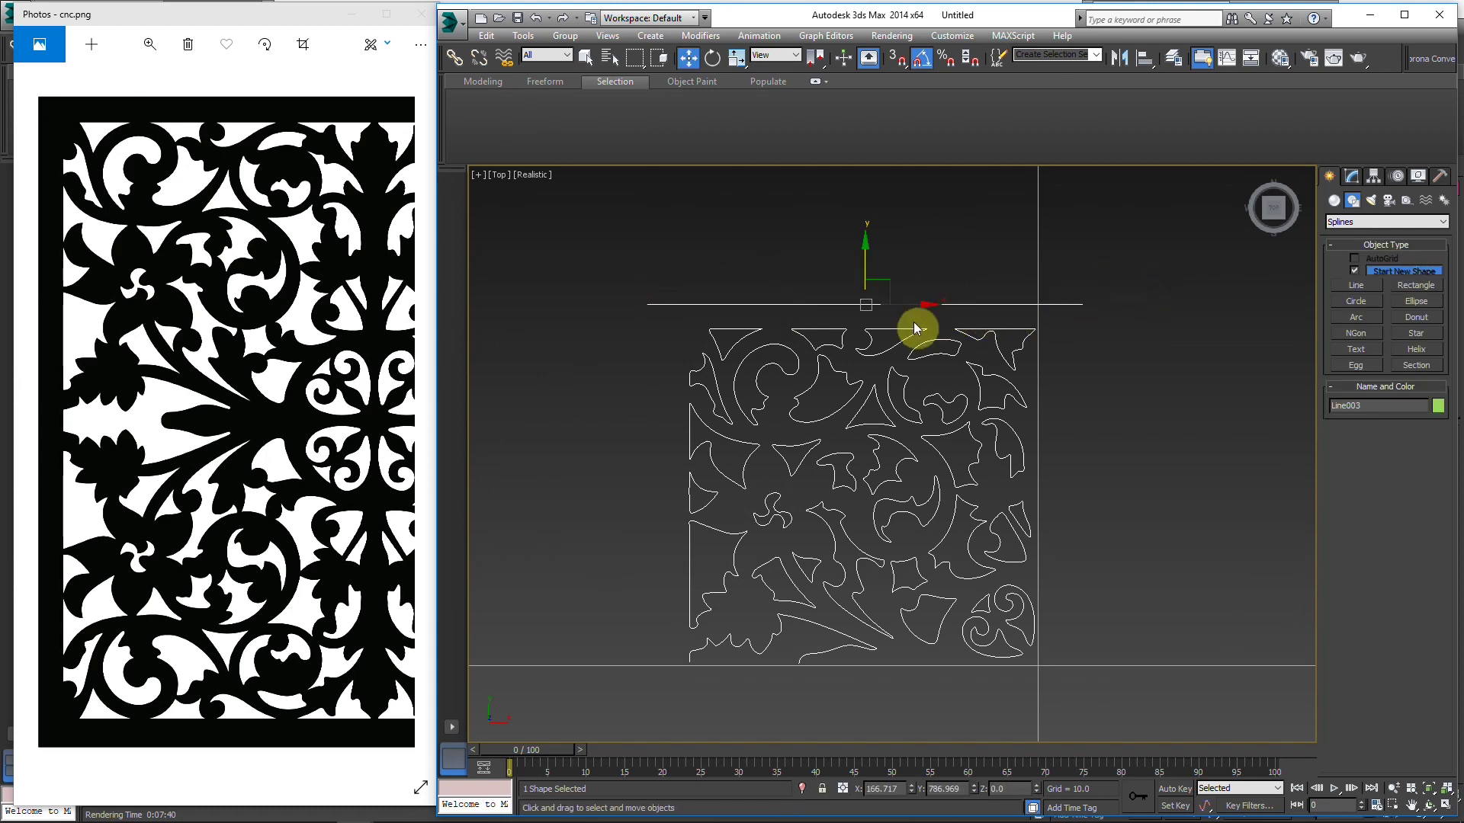
Step: Move the horizontal line down onto the pattern's upper edge with vertex snapping
scroll(922, 321, up, 3)
drag(967, 294, 834, 346)
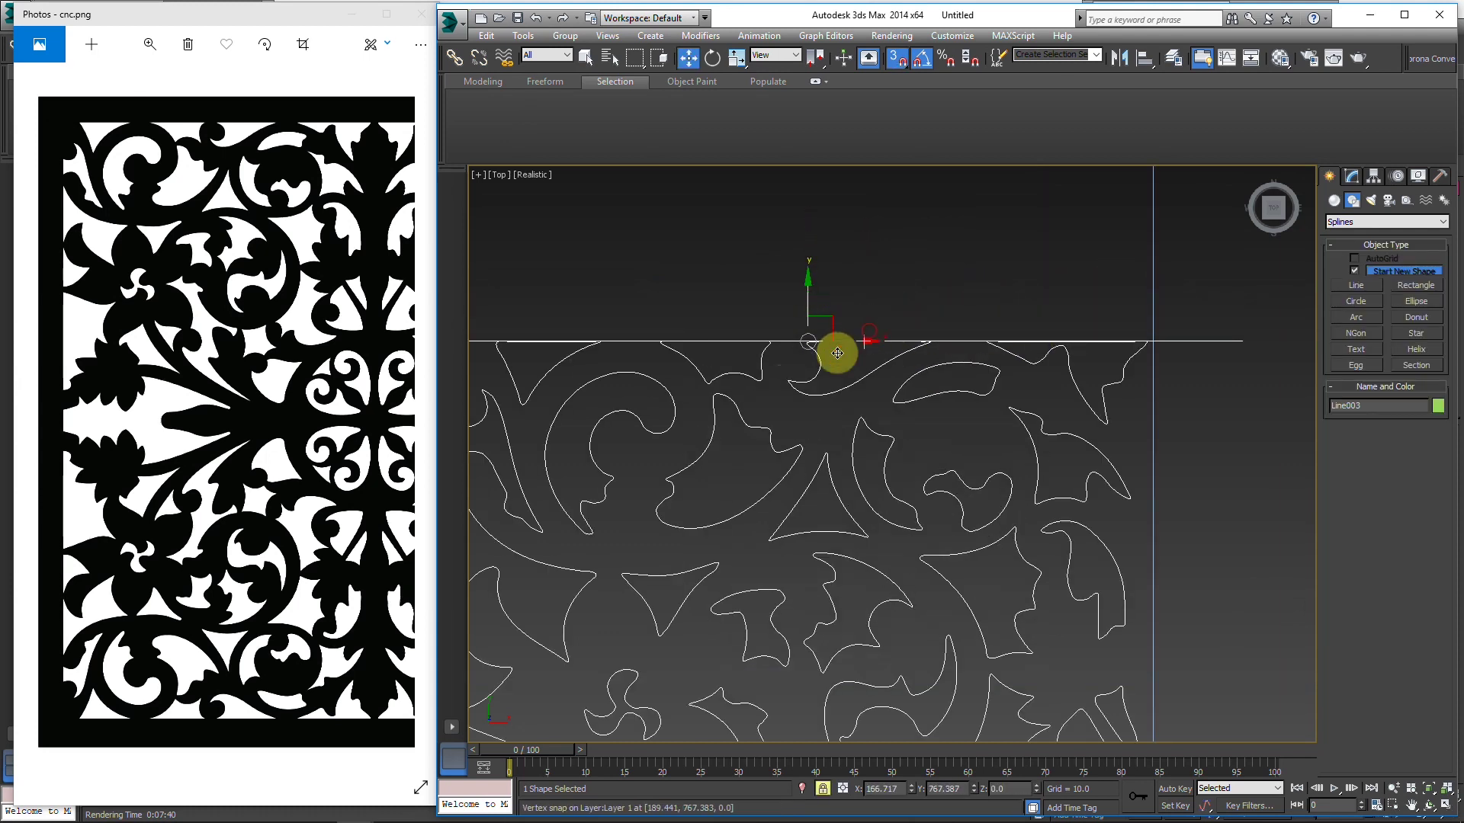
scroll(763, 389, down, 5)
middle_drag(690, 454, 784, 441)
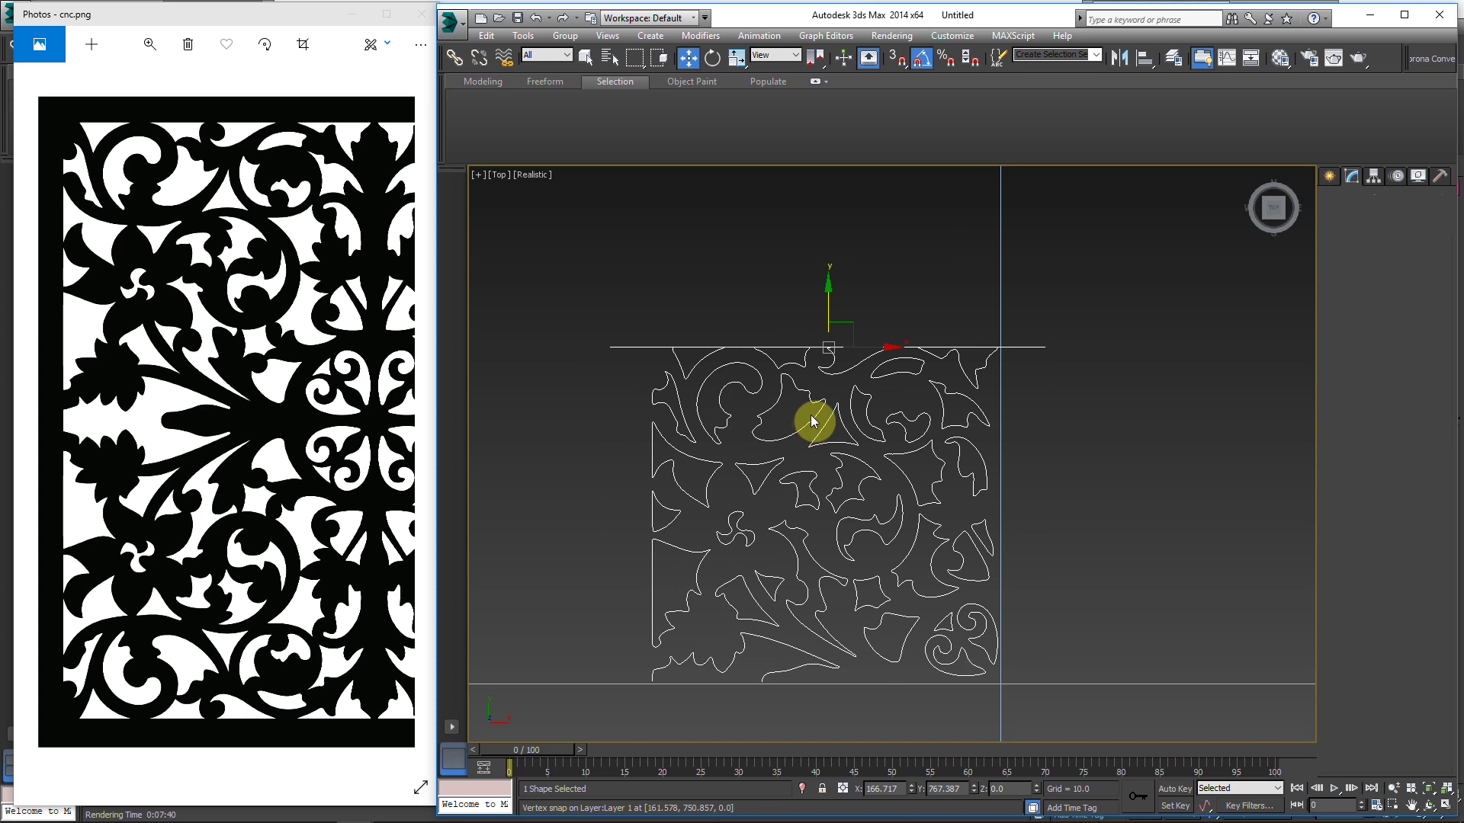
Step: Clone the upper line's spline rotated 90 degrees and snap the copy to the pattern's left edge
key(3)
click(806, 343)
key(e)
mouse_move(849, 301)
shift+mouse_down()
mouse_move(902, 347)
mouse_move(604, 412)
mouse_move(594, 460)
mouse_move(637, 587)
mouse_move(653, 587)
shift+mouse_up()
key(w)
key(space)
key(s)
key(space)
key(3)
key(s)
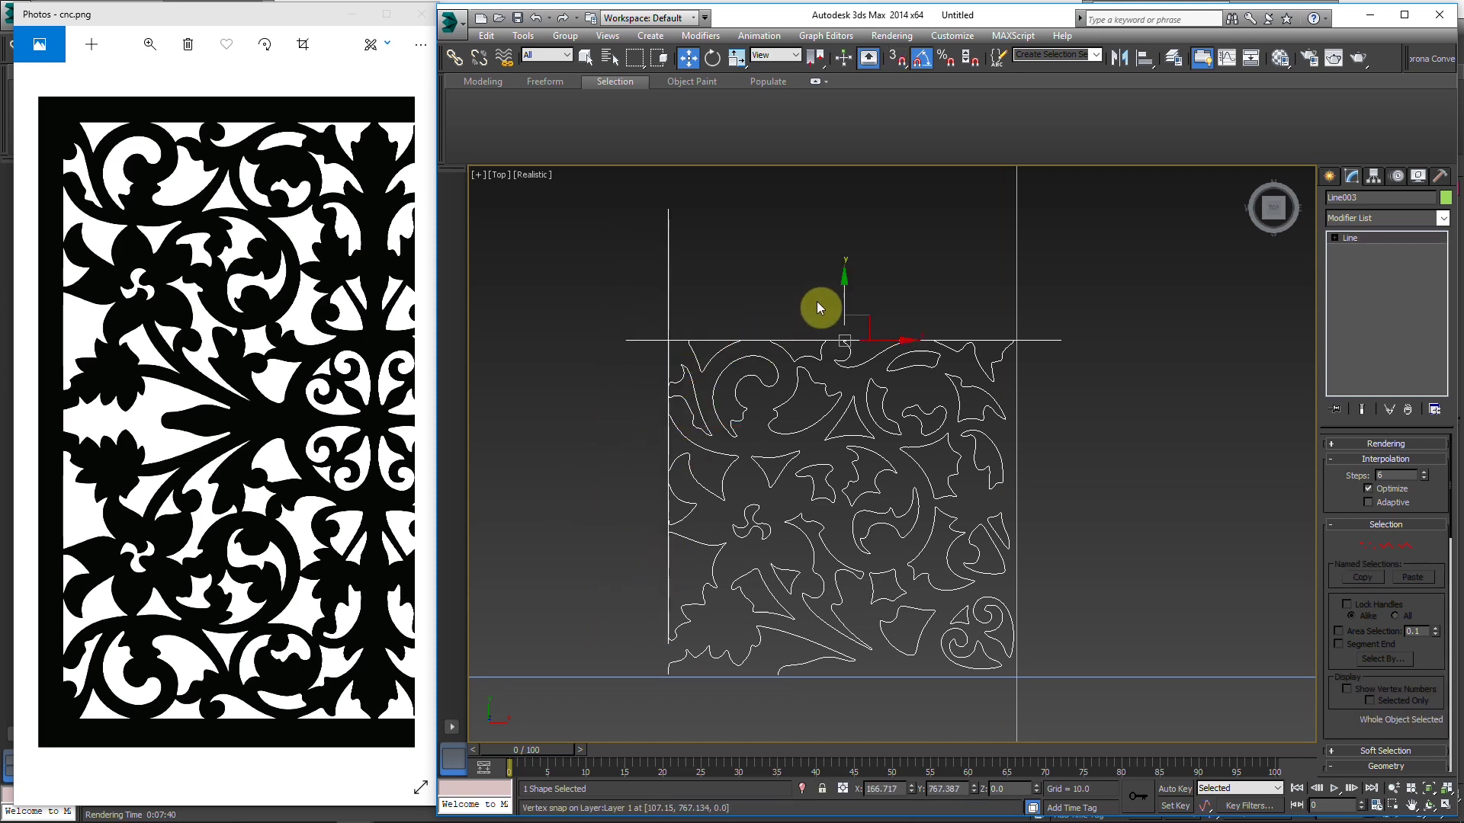
Step: Move the vertical edge spline downward along the pattern's left side
key(3)
click(677, 369)
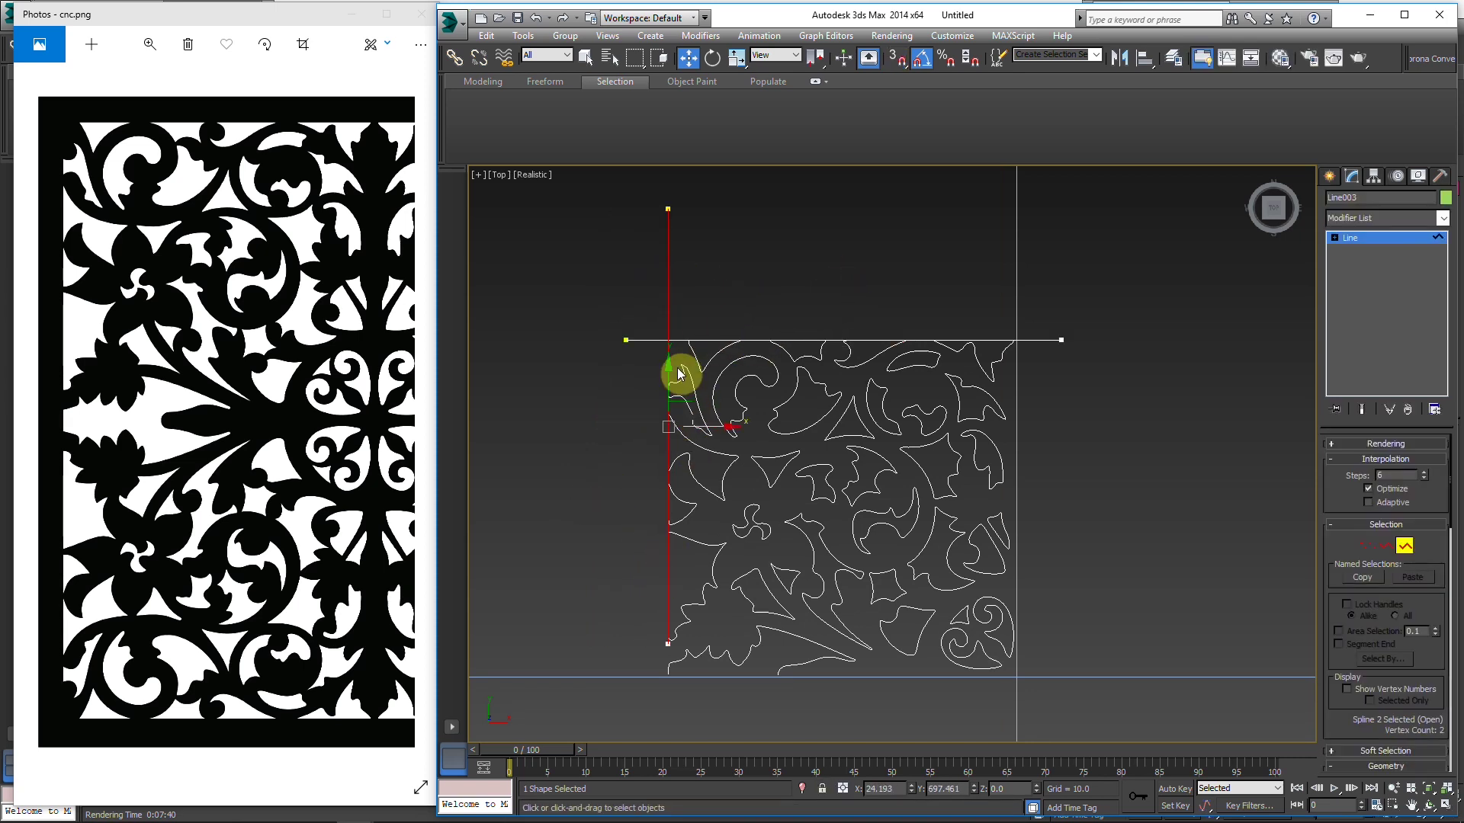
drag(664, 401, 668, 438)
key(3)
Step: Delete the straight upper-edge segments of the triangular motif nearest the pattern's upper-left corner
middle_drag(716, 428, 756, 411)
scroll(756, 412, up, 3)
click(1218, 428)
click(1065, 355)
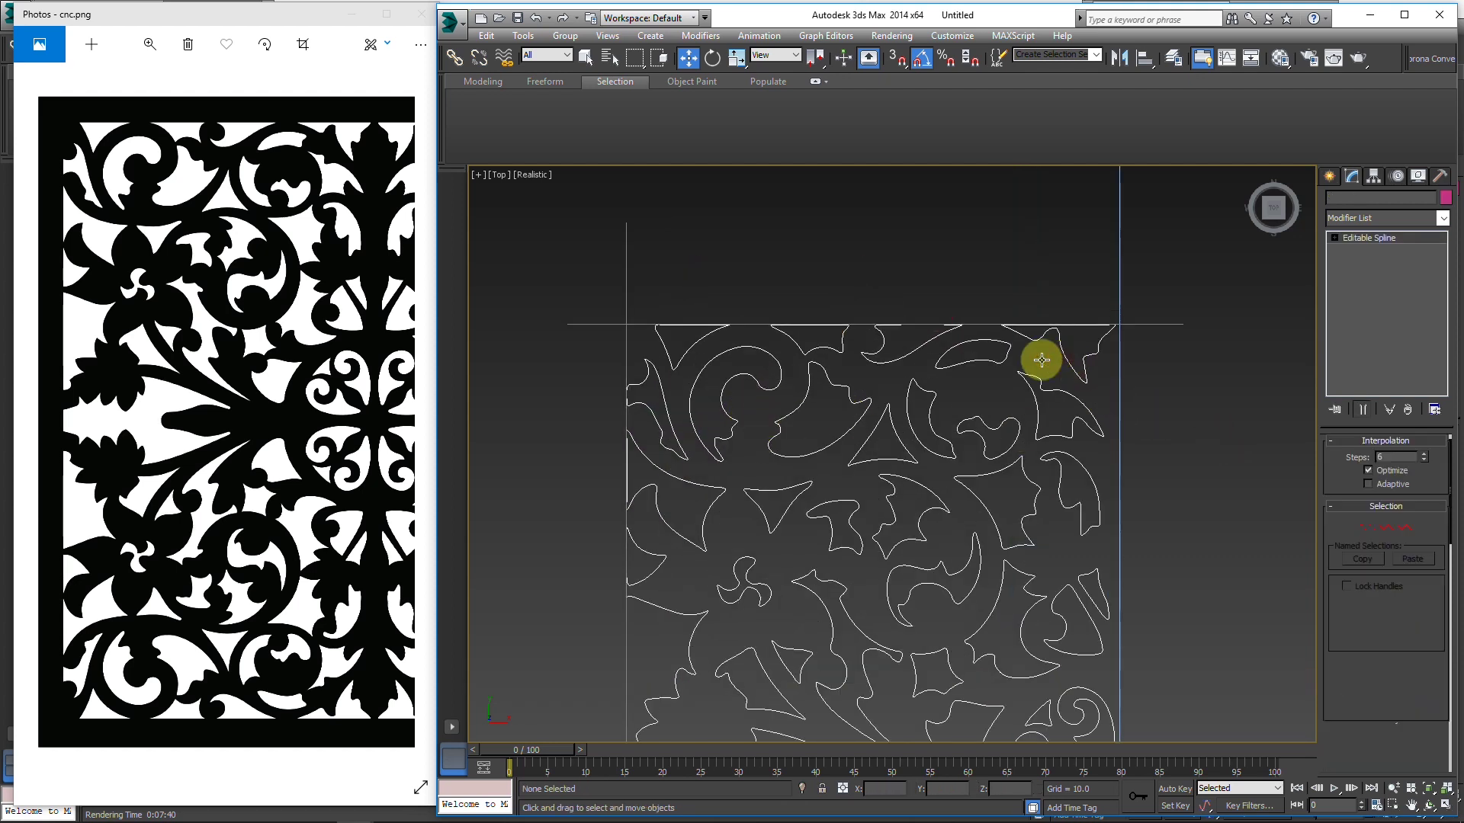
scroll(706, 317, up, 4)
key(2)
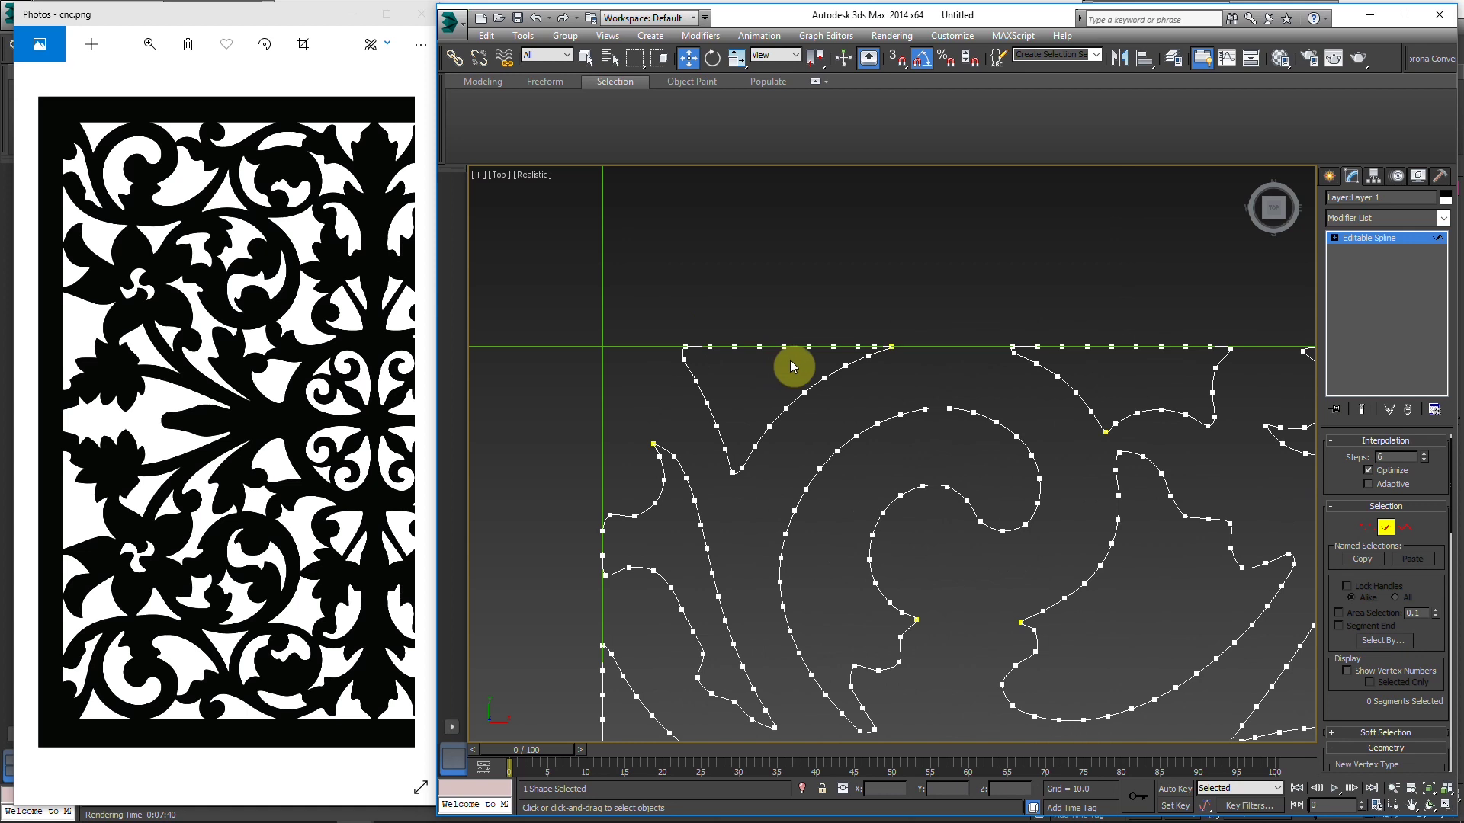
drag(806, 337, 694, 320)
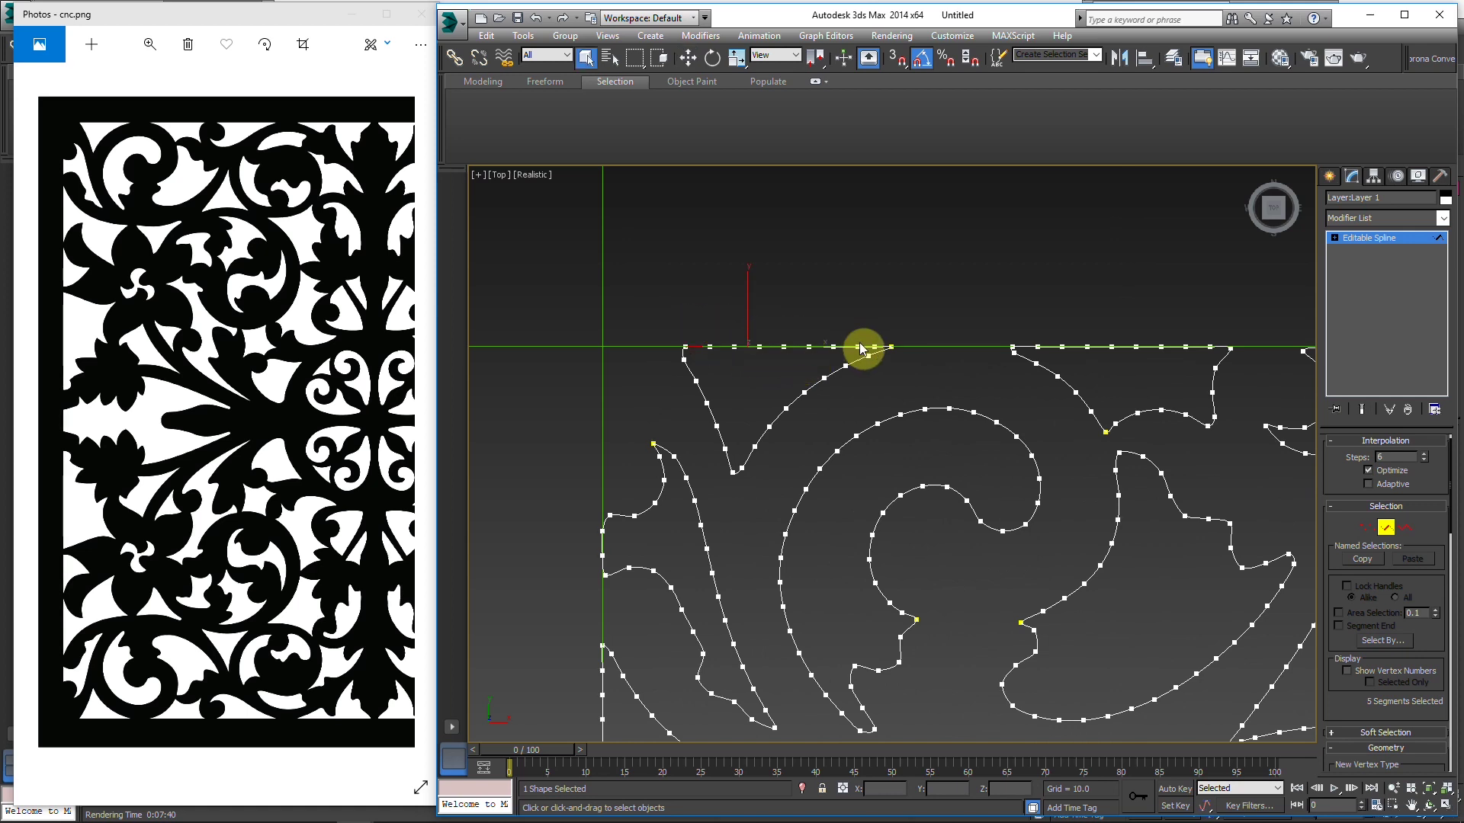
drag(878, 348, 662, 322)
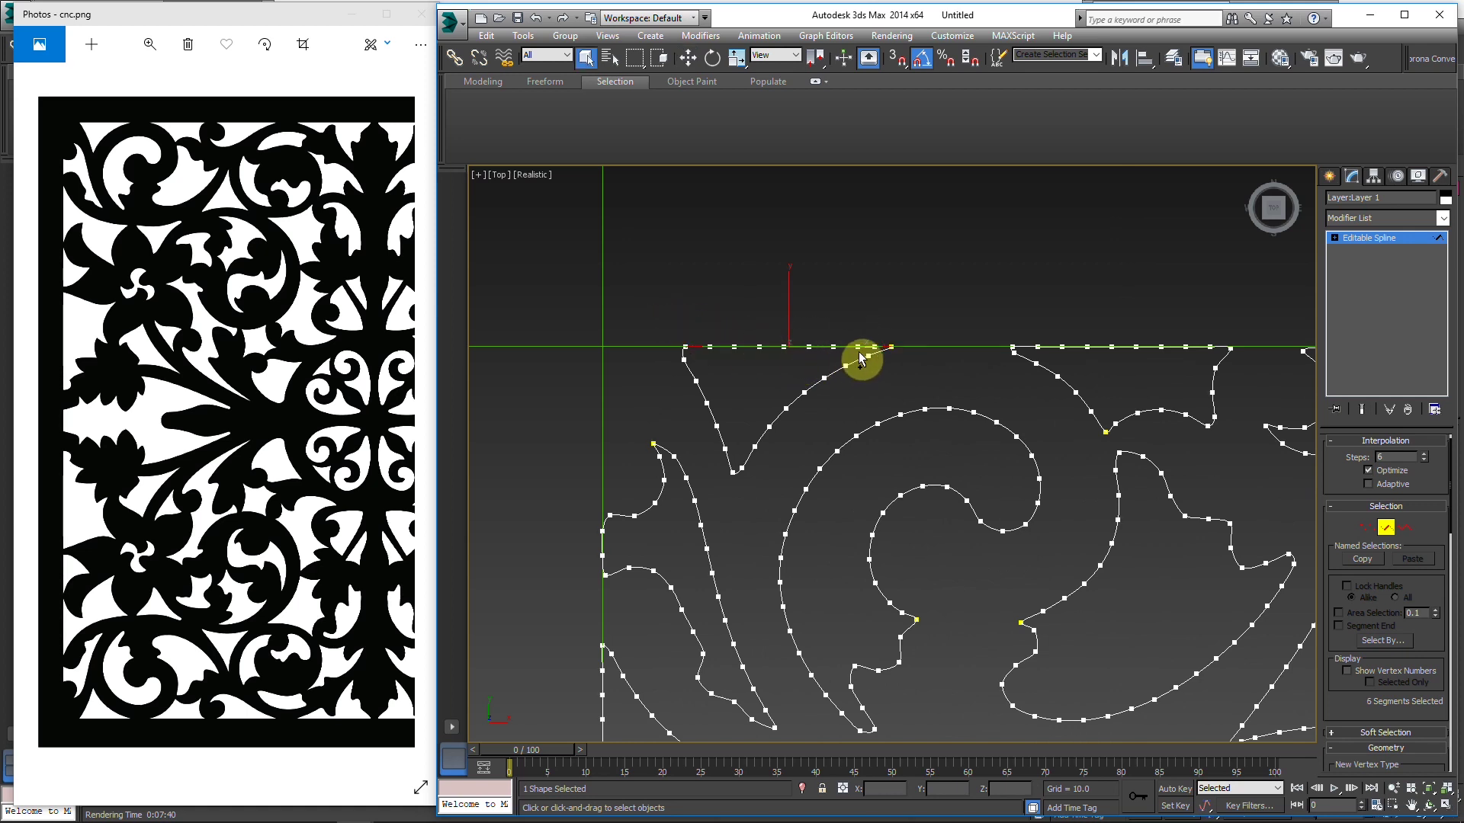
key(Delete)
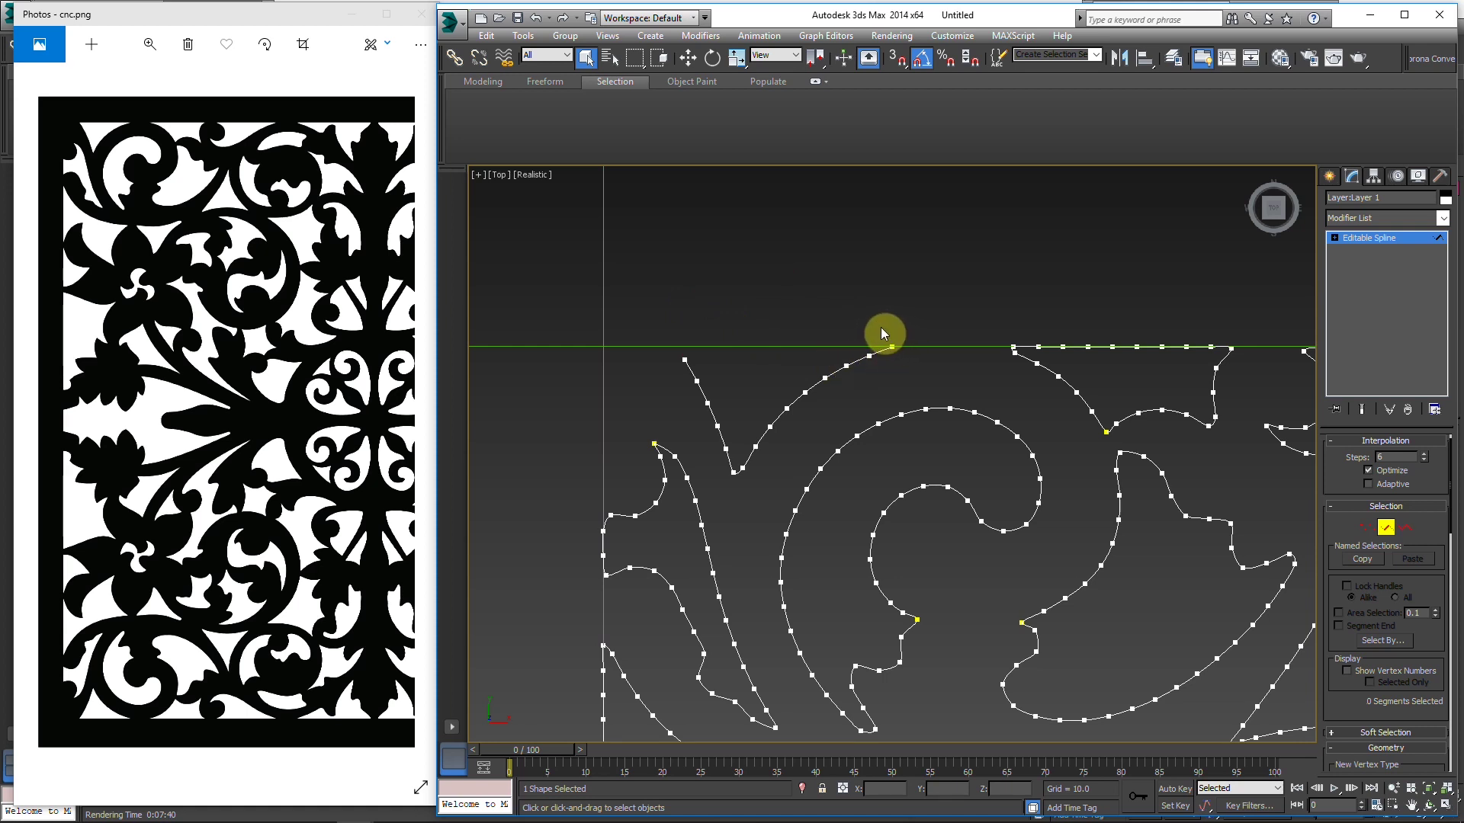
key(ctrl+z)
key(Delete)
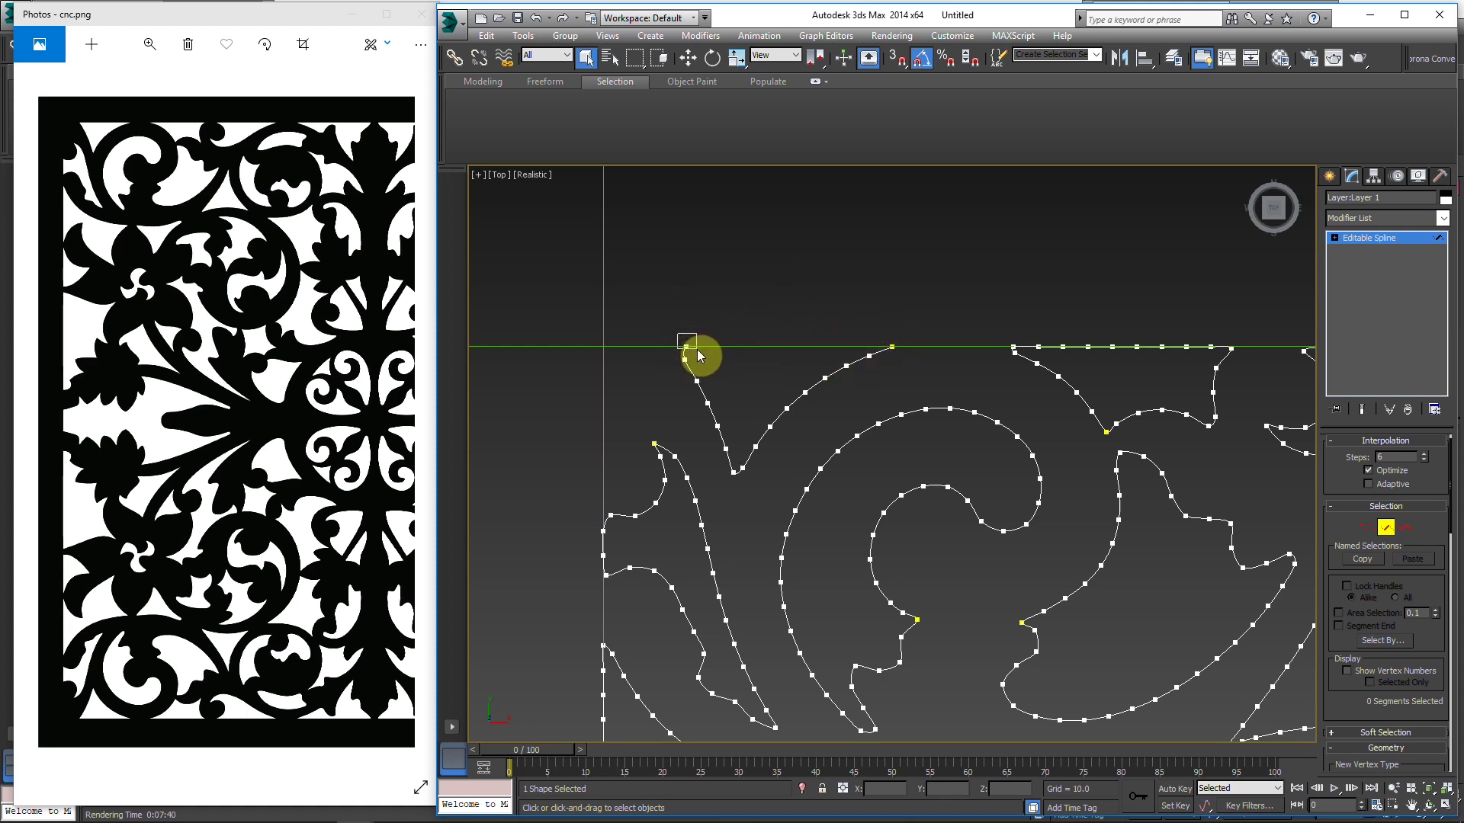
Step: Move the triangular motif's left end vertex just above the upper edge line and set the interpolation steps to 0
scroll(700, 357, up, 4)
key(w)
key(1)
mouse_move(657, 314)
mouse_down()
mouse_move(682, 344)
mouse_move(646, 307)
mouse_up()
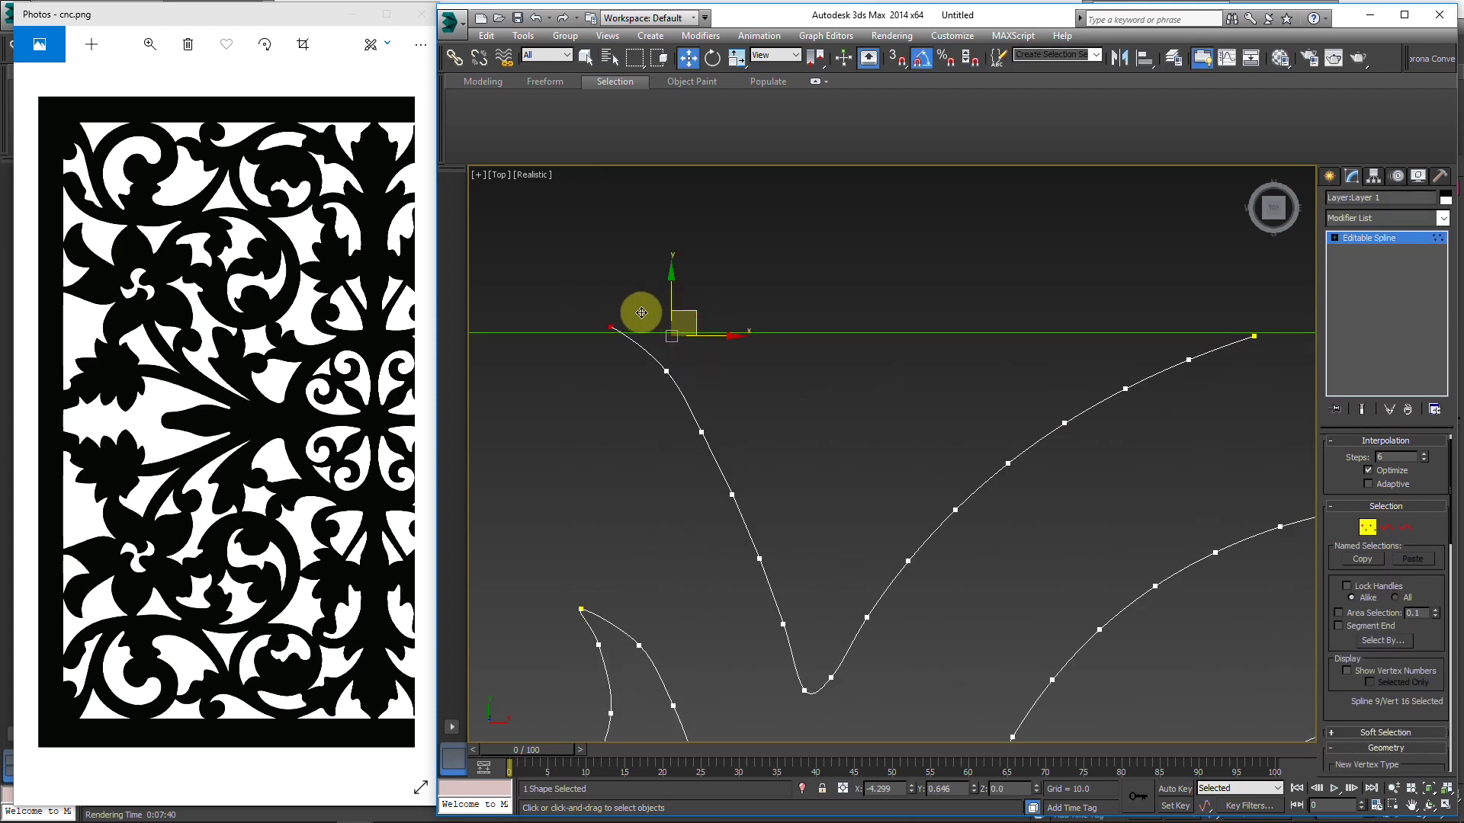
right_click(1424, 457)
Step: Move the triangular motif's right end vertex up so it slightly crosses the upper edge line
scroll(970, 395, down, 3)
scroll(970, 396, up, 2)
click(997, 352)
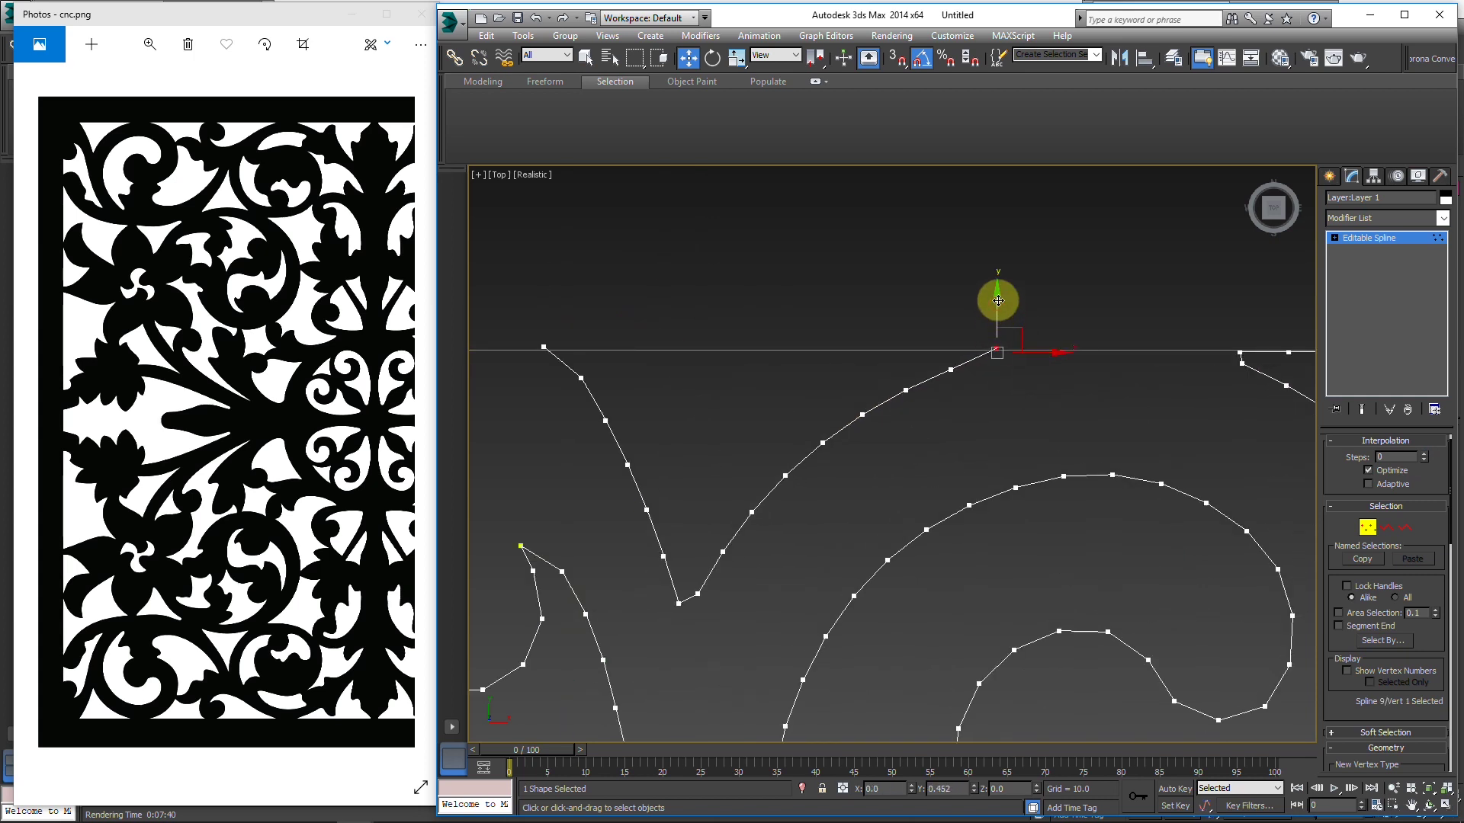
click(926, 417)
drag(894, 371, 930, 418)
click(1086, 419)
Step: Delete the straight upper-edge segments of the second motif along the pattern's upper edge
scroll(1068, 415, down, 3)
middle_drag(1091, 417, 877, 414)
scroll(910, 413, up, 2)
middle_drag(1076, 395, 983, 405)
key(2)
drag(1068, 392, 823, 337)
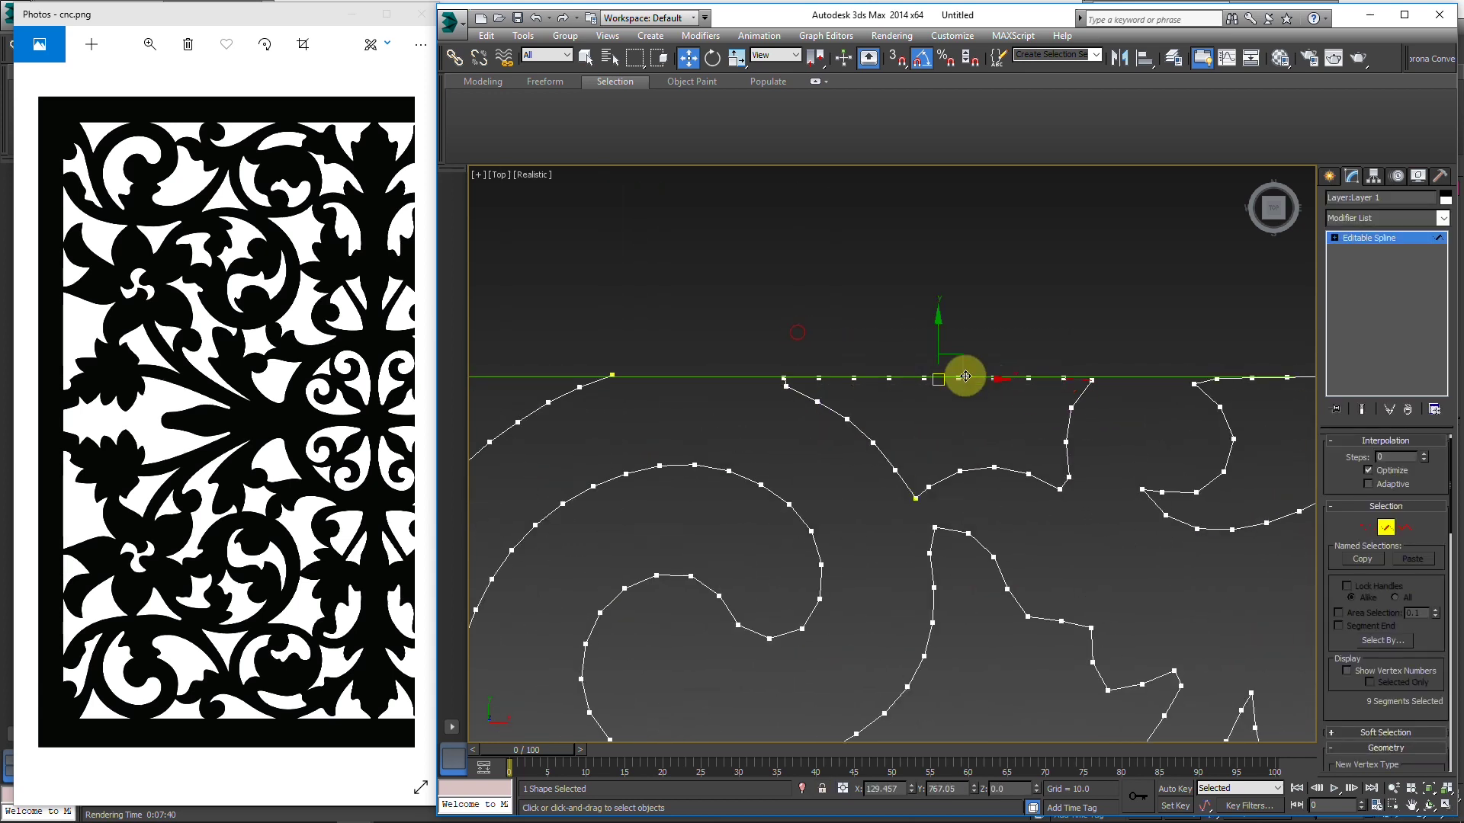
middle_drag(939, 398, 969, 398)
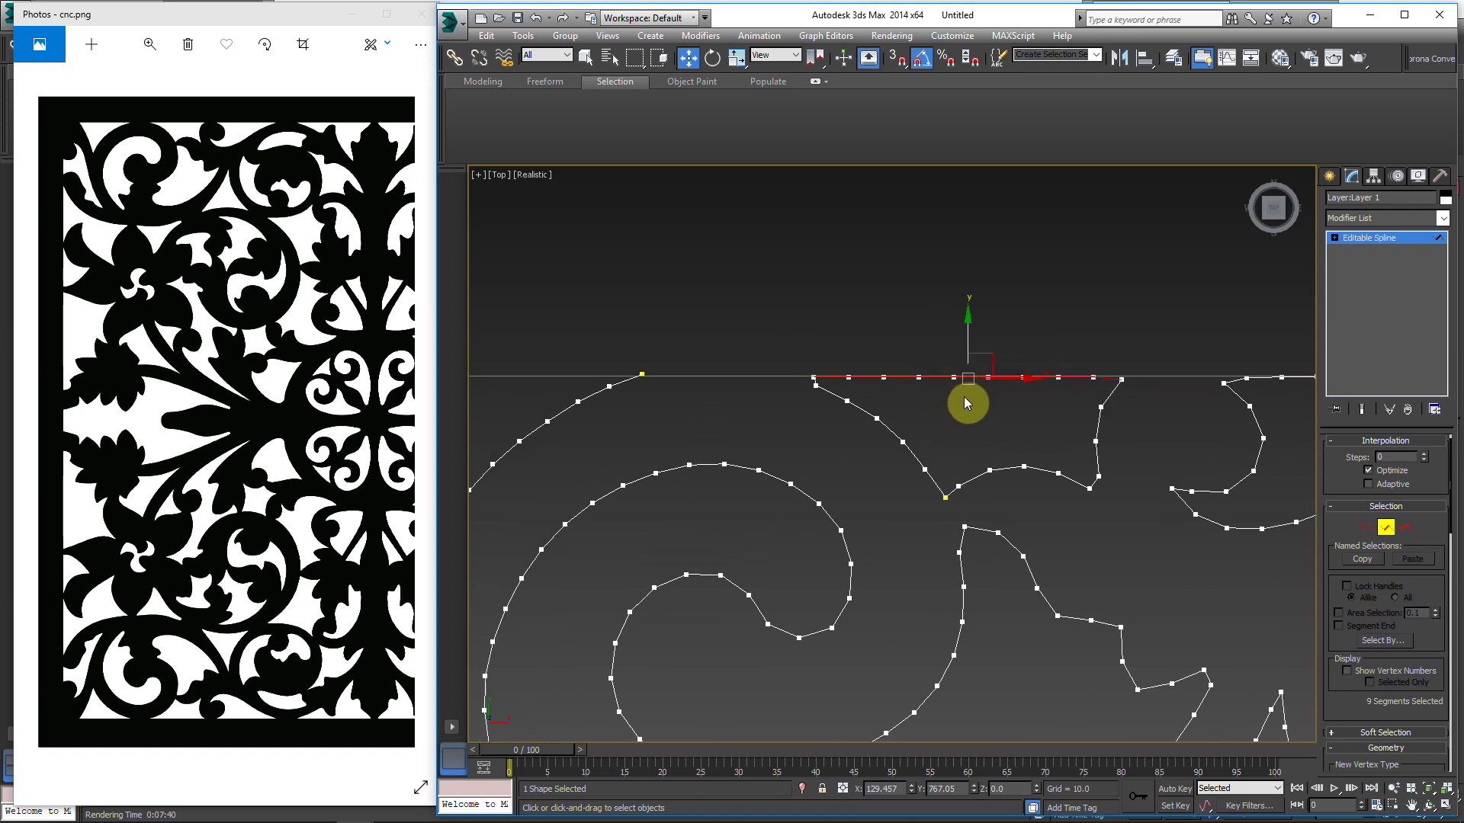
key(Delete)
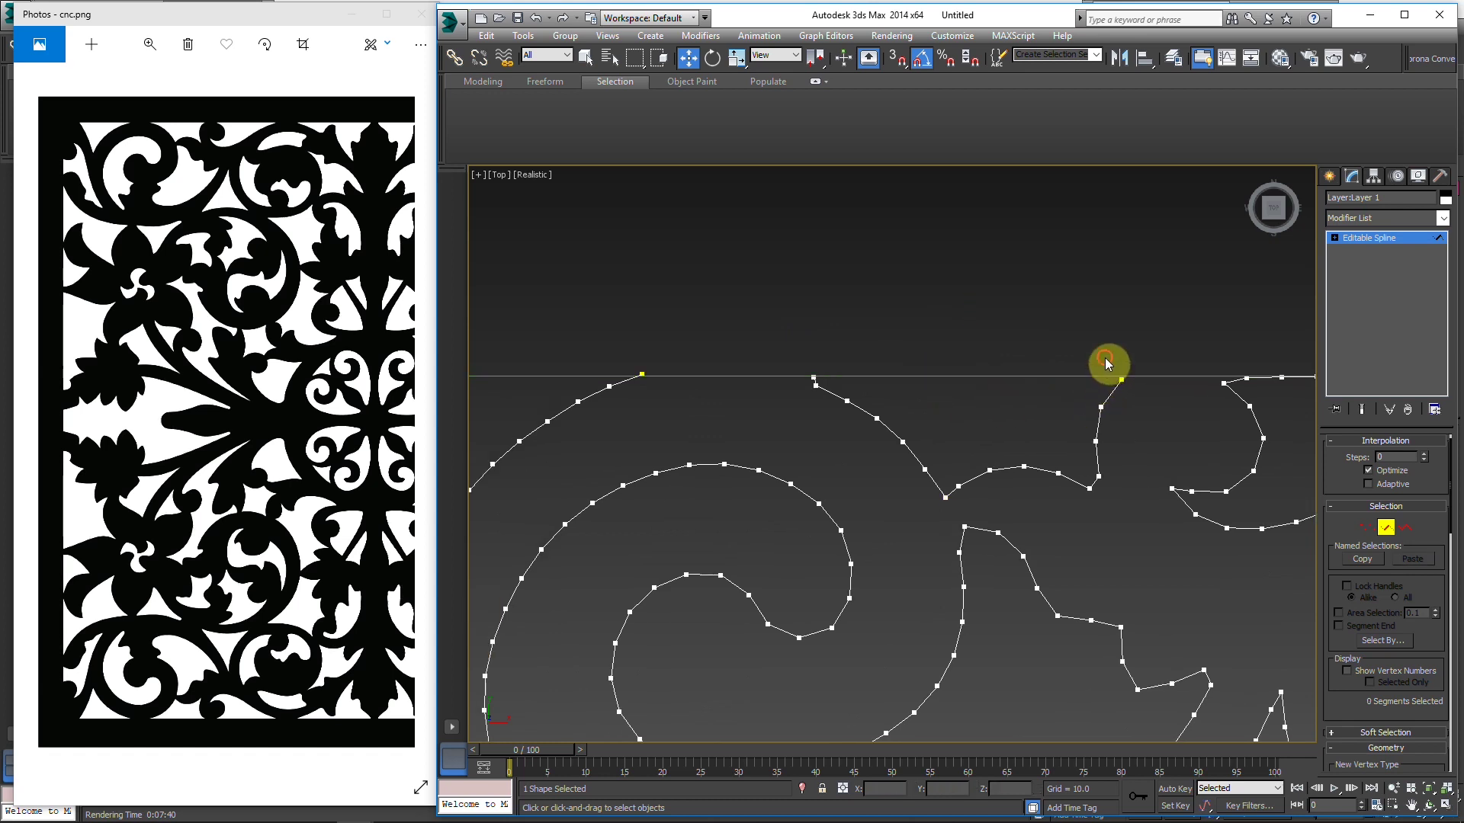
Step: Move the second upper-edge motif's right and left end vertices so they slightly cross the upper edge line
click(1122, 380)
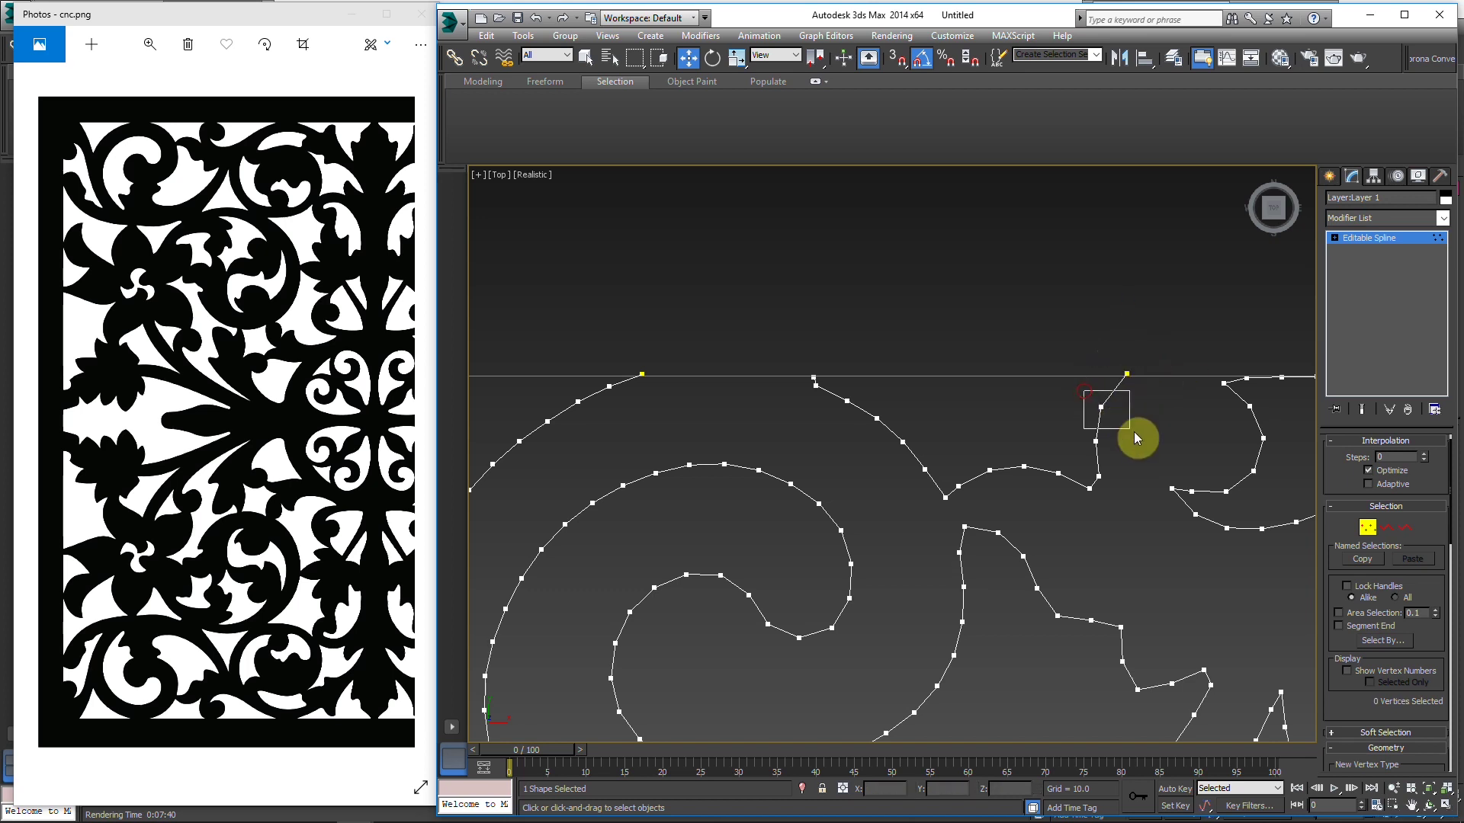
click(1151, 433)
mouse_move(795, 368)
mouse_down()
mouse_move(827, 382)
mouse_move(817, 355)
mouse_move(785, 358)
mouse_up()
click(828, 408)
Step: Delete the straight upper-edge segments of the third motif along the pattern's upper edge
scroll(750, 370, down, 3)
middle_drag(775, 434, 798, 379)
scroll(931, 314, up, 3)
scroll(816, 348, up, 2)
key(2)
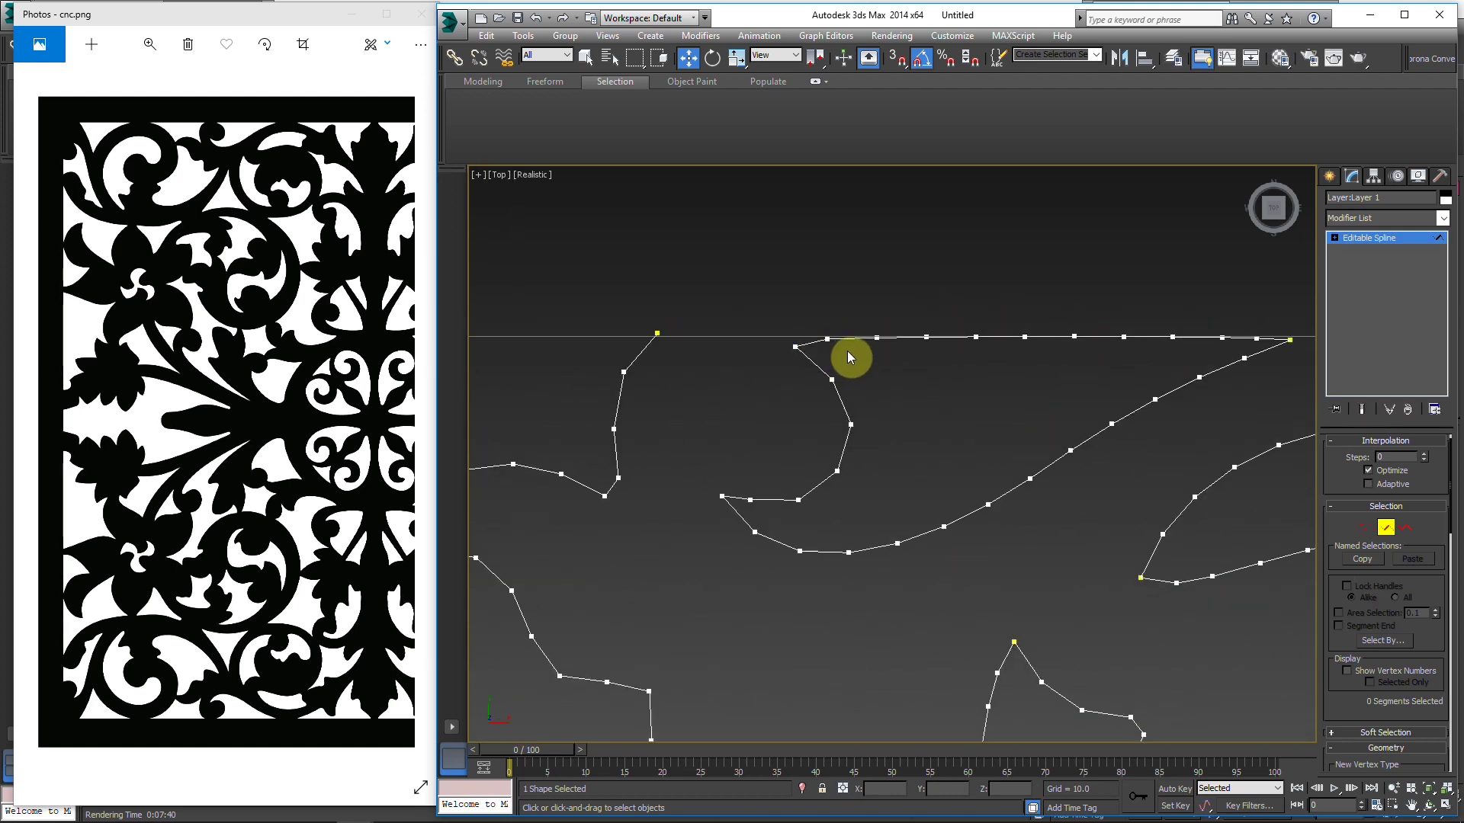
click(848, 347)
drag(981, 369, 875, 312)
middle_drag(1015, 337, 921, 355)
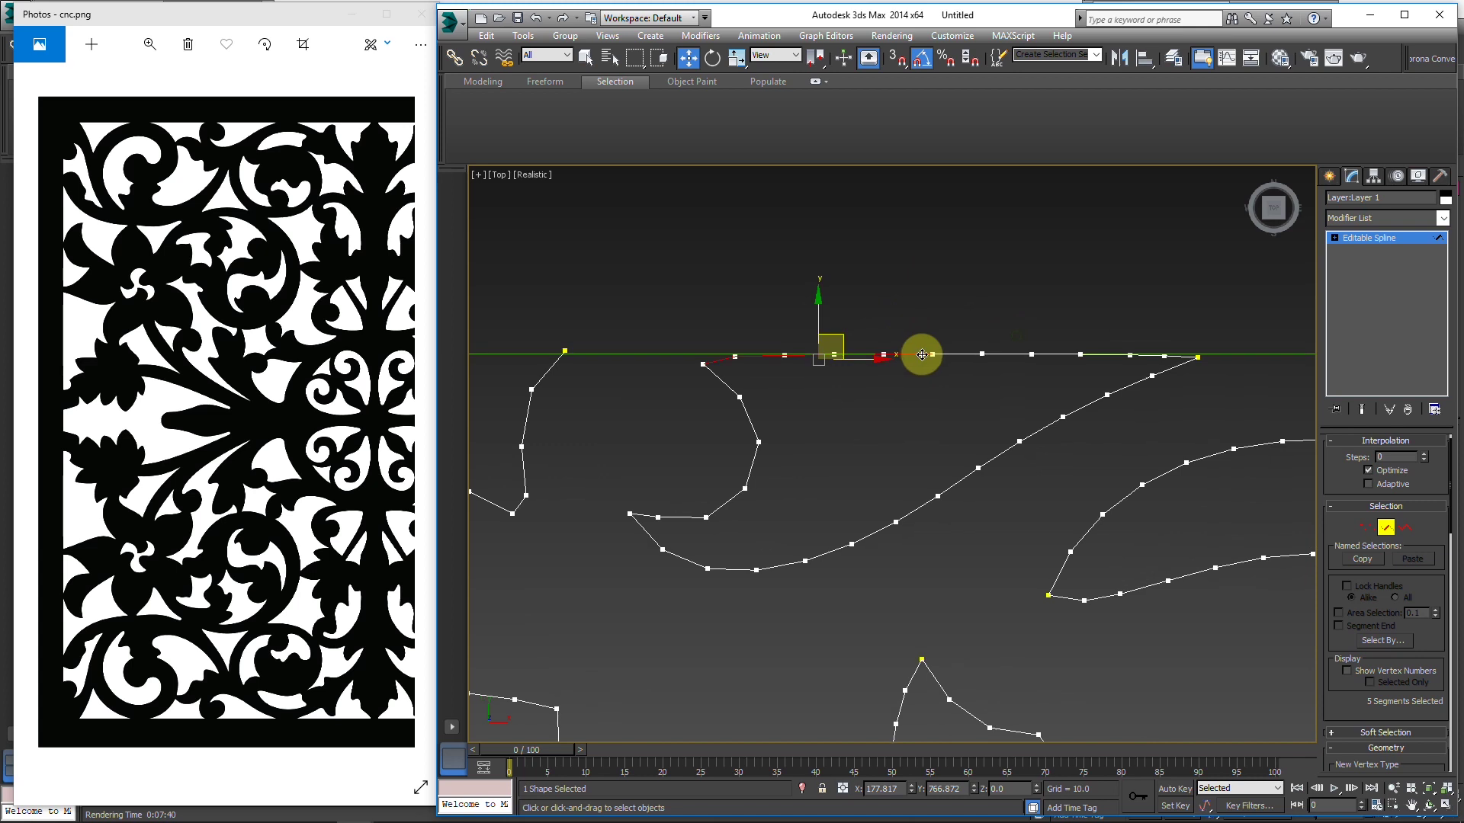
scroll(921, 356, down, 2)
scroll(920, 356, up, 1)
ctrl+drag(1012, 373, 891, 330)
ctrl+click(1098, 365)
key(q)
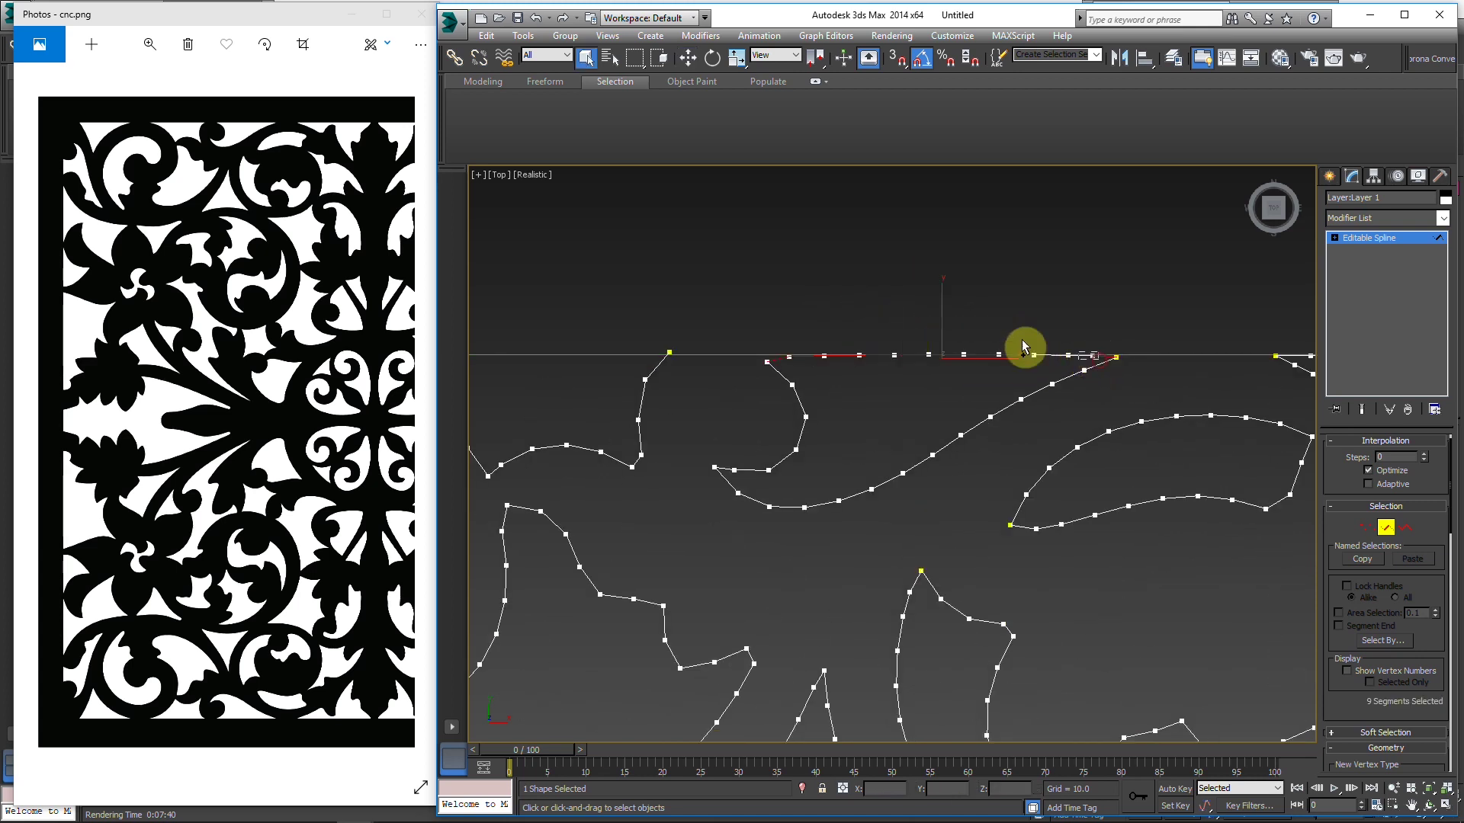
key(Delete)
Step: Raise the third upper-edge motif's left end vertex above the edge line and adjust its neighbouring vertex to keep the curve smooth
key(1)
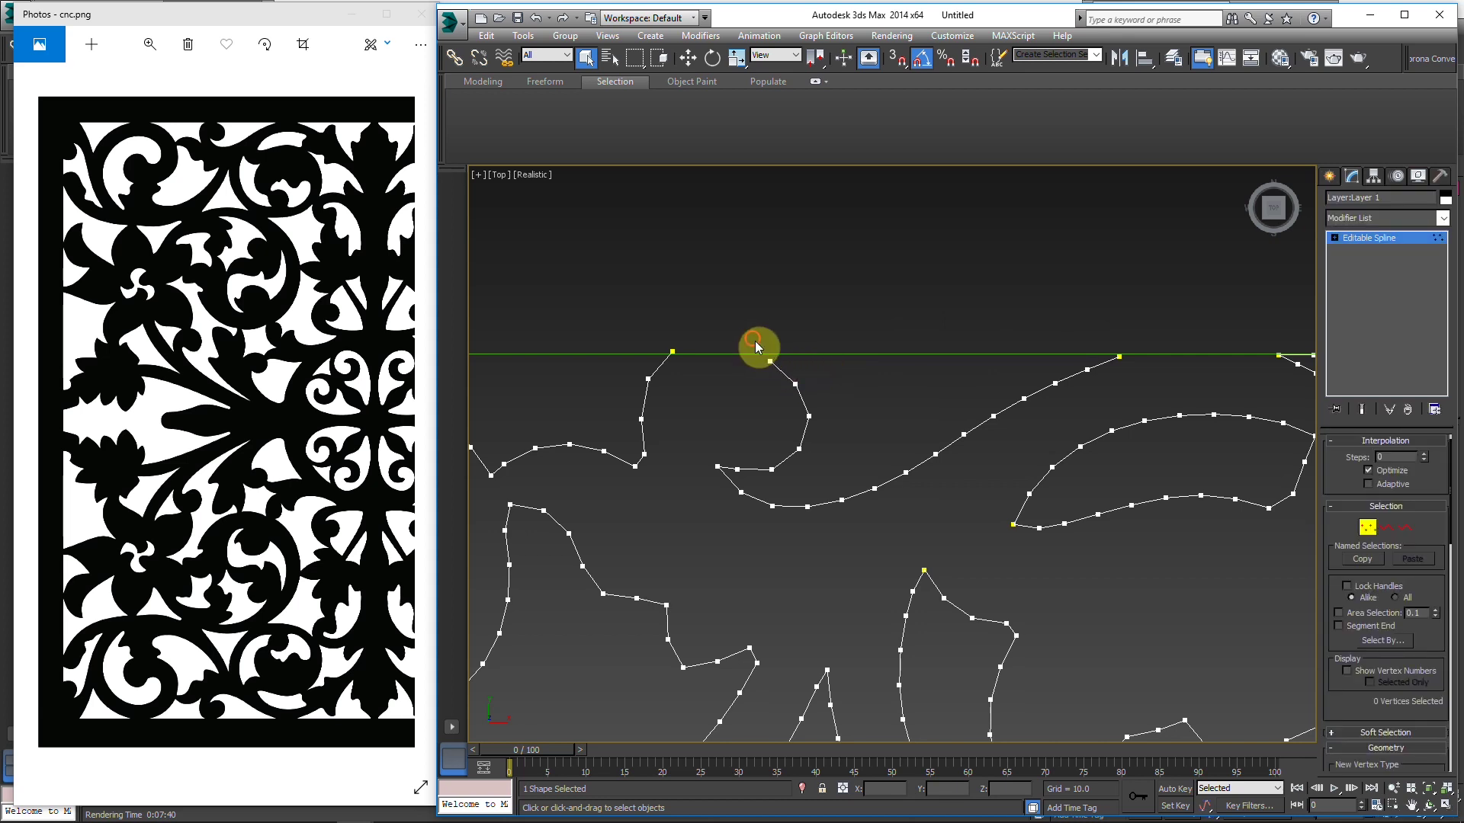
click(770, 361)
scroll(747, 369, up, 3)
key(w)
drag(816, 299, 819, 273)
drag(818, 387, 925, 449)
key(space)
drag(914, 389, 920, 368)
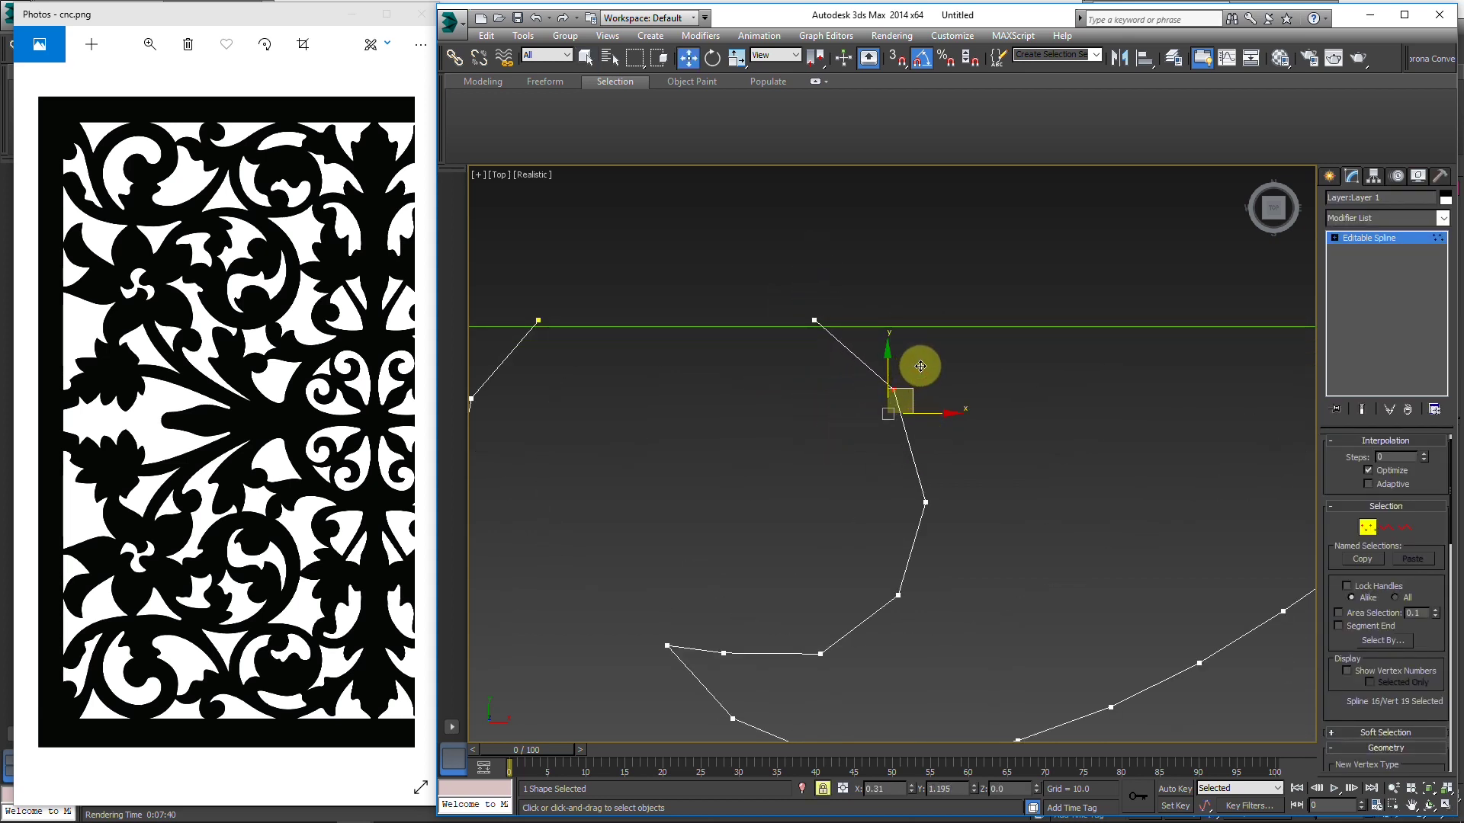
key(space)
click(972, 473)
Step: Apply an FFD 2x2x2 modifier to the seven vertices forming the third upper-edge motif's right tail
scroll(1067, 469, down, 6)
middle_drag(1085, 450, 793, 432)
scroll(945, 429, up, 3)
drag(1046, 356, 706, 508)
mouse_move(1057, 573)
alt+mouse_down()
mouse_move(875, 477)
mouse_move(717, 560)
alt+mouse_up()
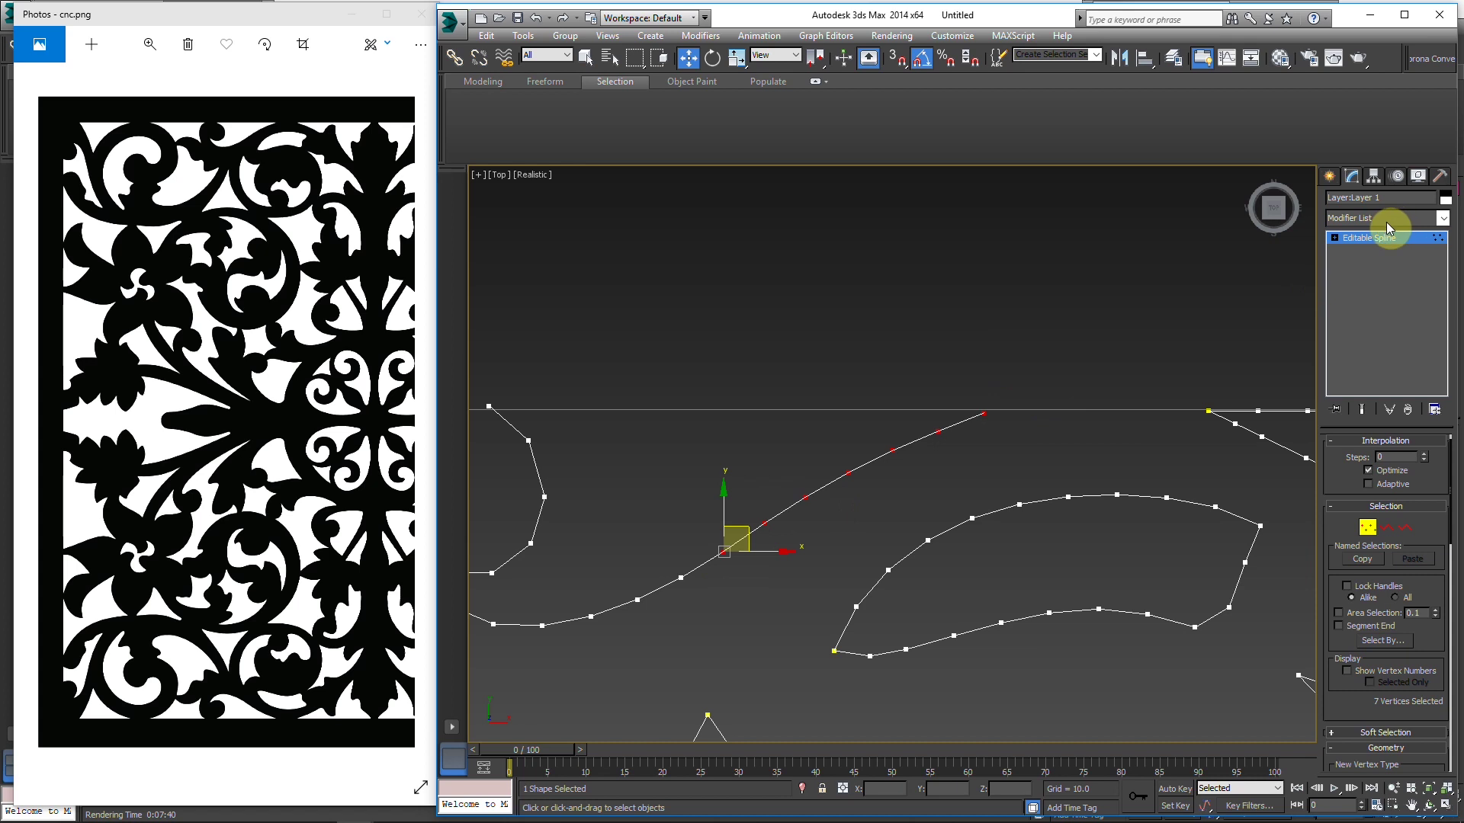
click(1388, 218)
scroll(1383, 259, down, 3)
click(1380, 246)
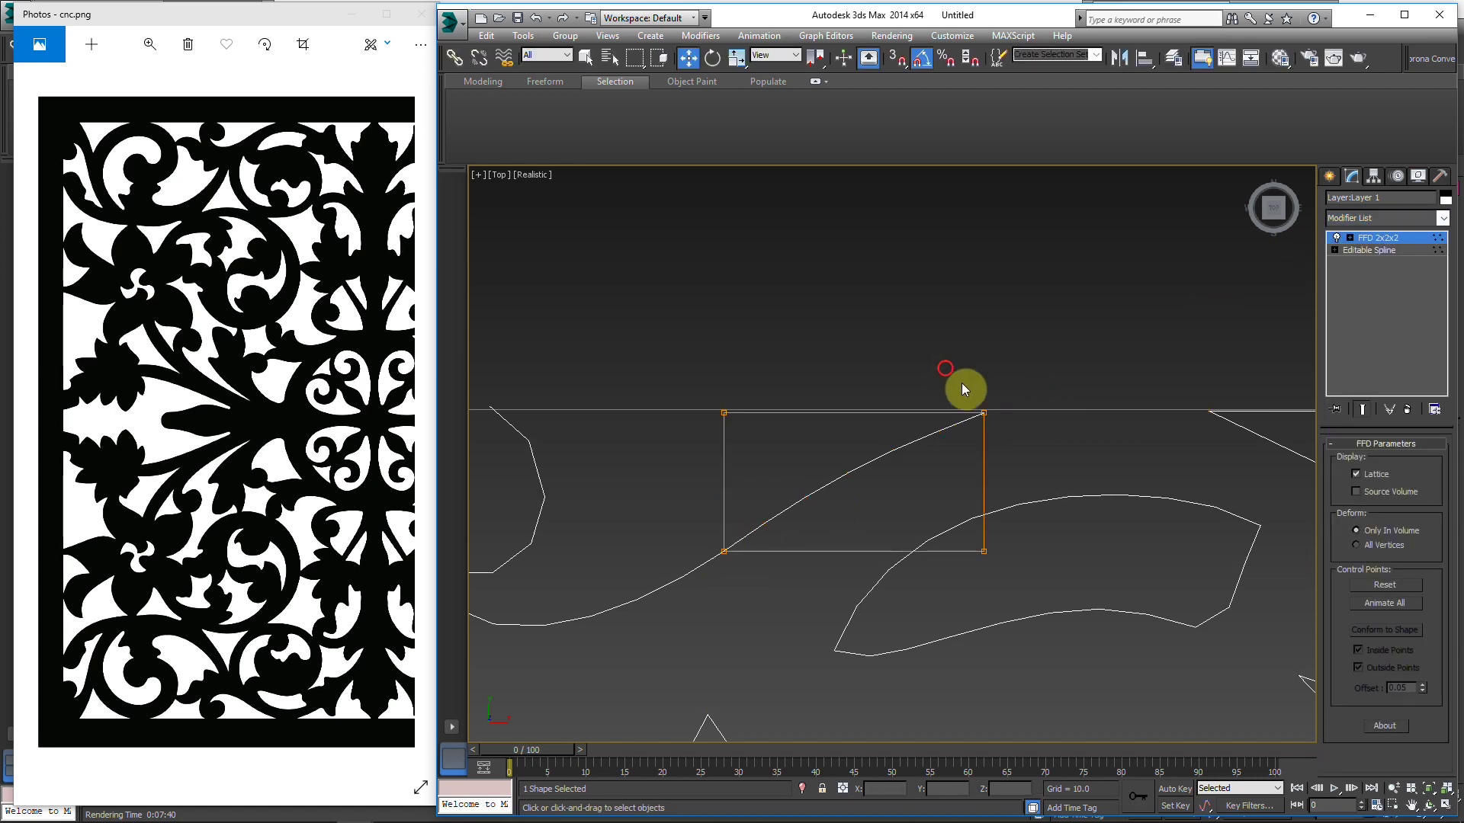
Step: Raise the lattice's upper-right control point so the tail slightly crosses the edge line, and collapse the modifier into the spline
mouse_move(983, 387)
mouse_down()
mouse_move(984, 369)
mouse_move(996, 397)
mouse_up()
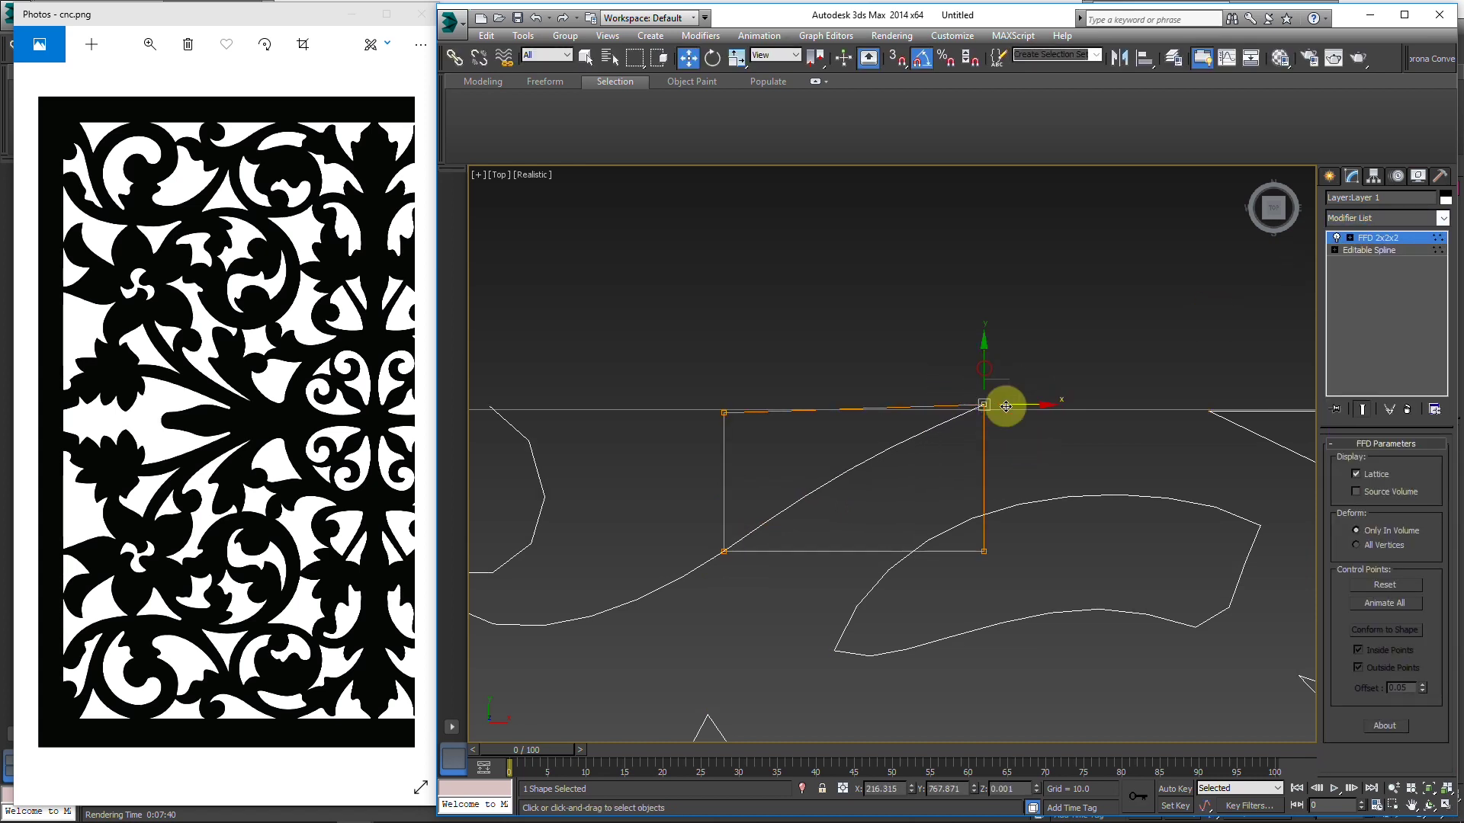
right_click(1381, 239)
click(1343, 376)
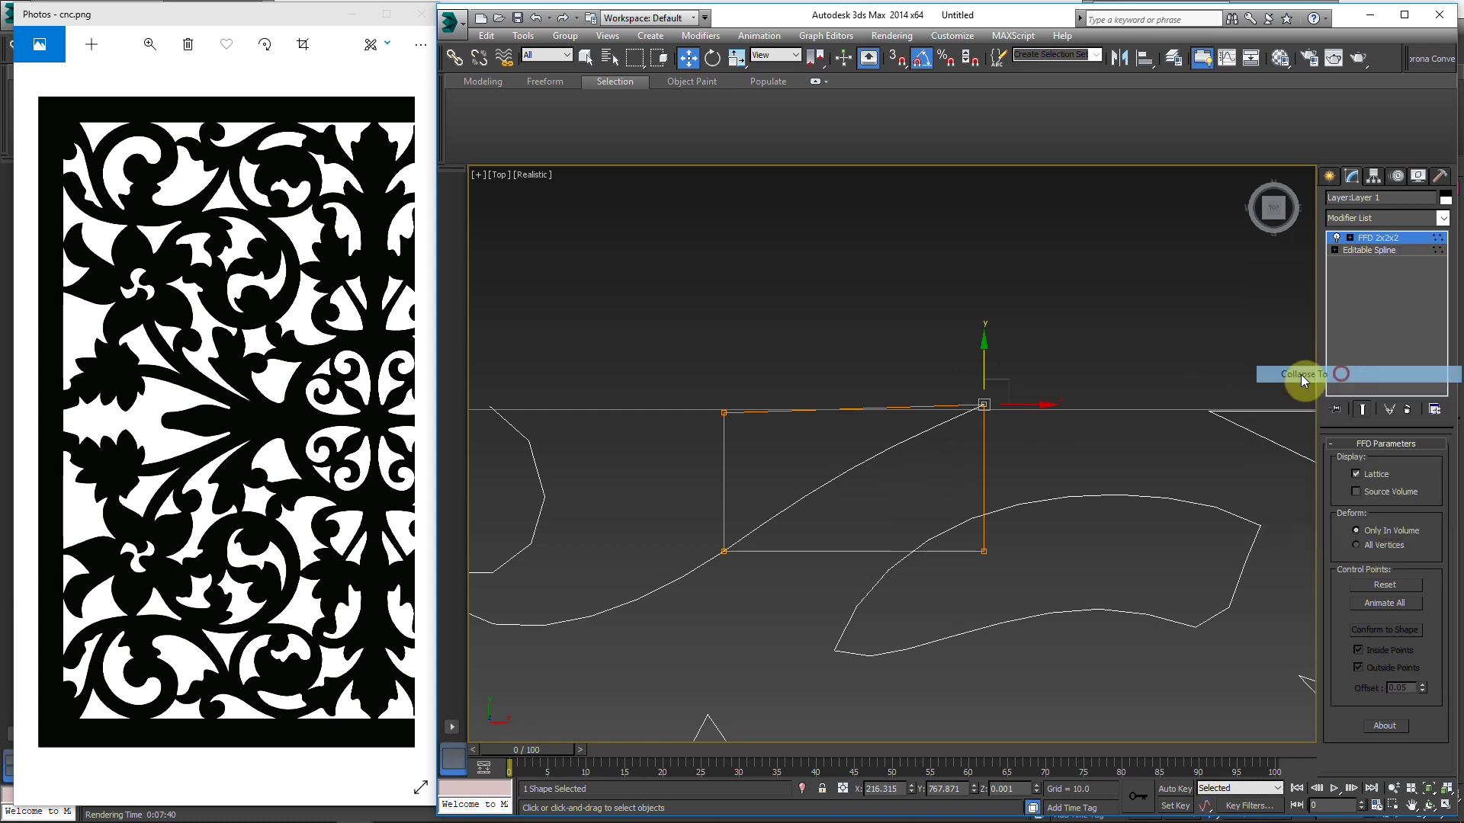
click(1015, 481)
Step: Delete the straight upper-edge segments of the fourth motif, nearest the quarter's upper-right corner
key(1)
middle_drag(1077, 445, 847, 388)
key(2)
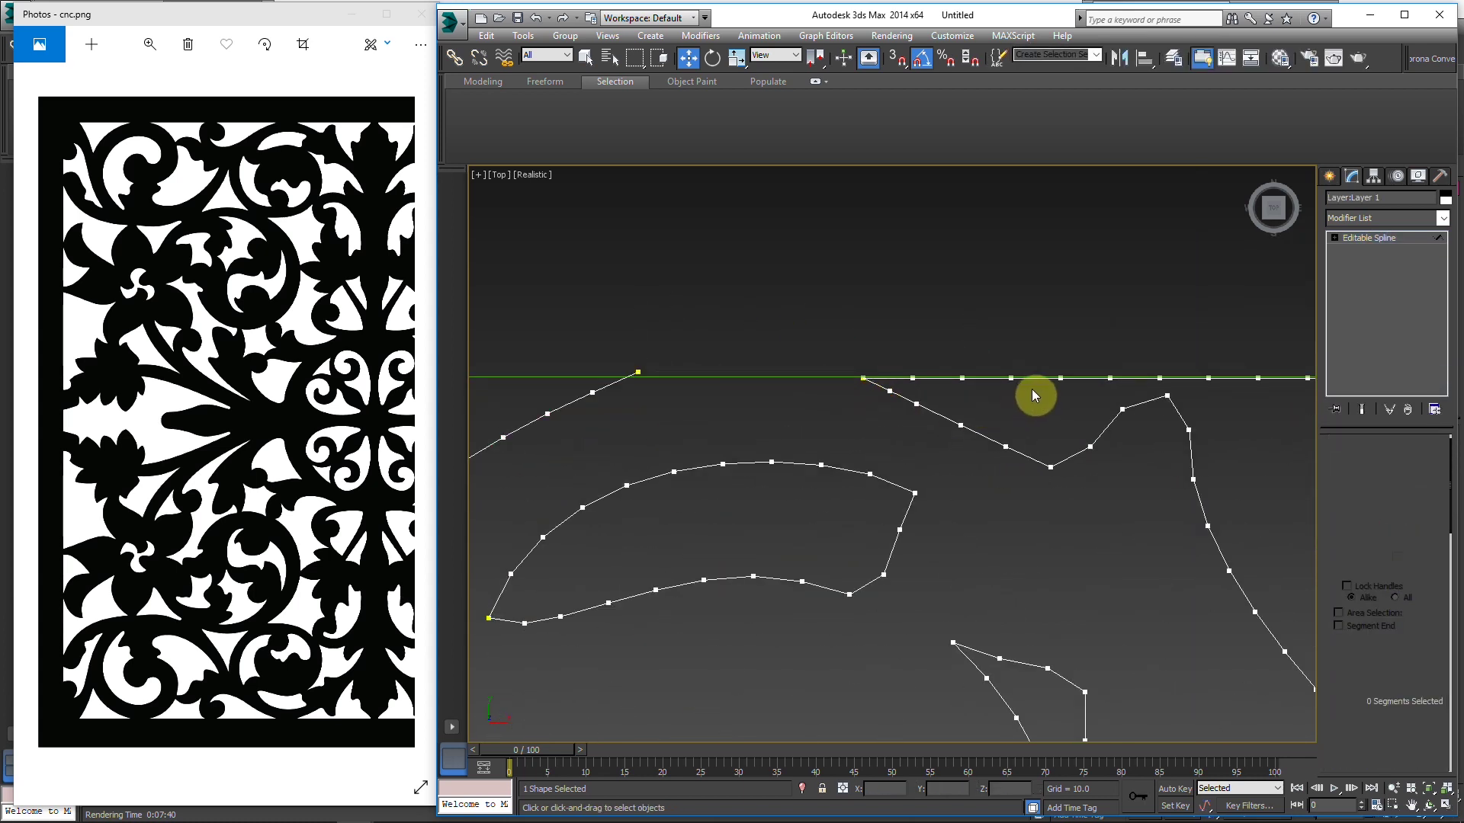
scroll(1012, 394, down, 5)
middle_drag(986, 392, 932, 390)
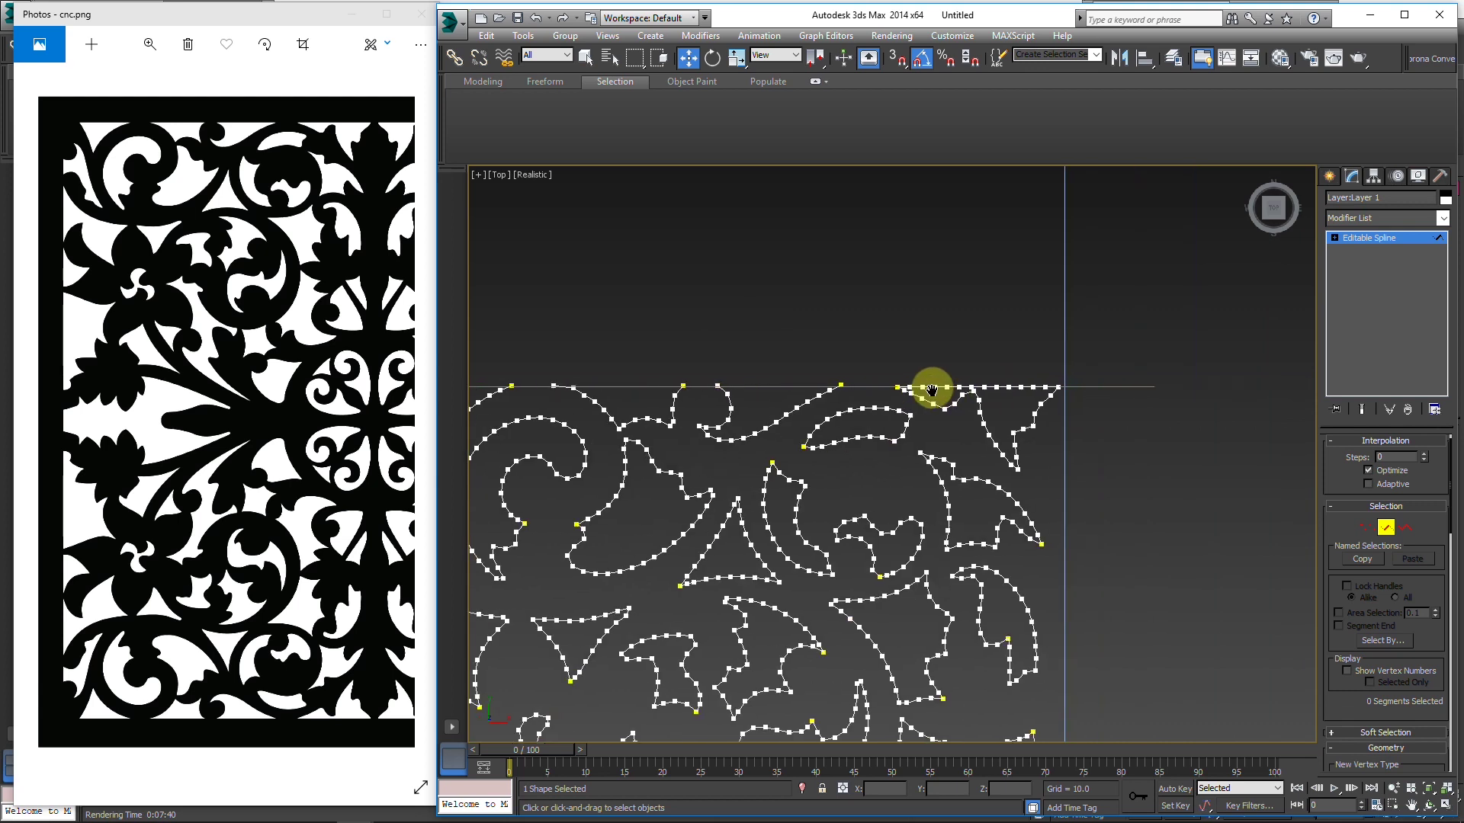
scroll(932, 390, up, 5)
drag(1006, 399, 882, 353)
key(q)
ctrl+click(862, 381)
ctrl+drag(1097, 392, 989, 365)
middle_drag(1078, 374, 929, 369)
ctrl+drag(1117, 396, 954, 380)
middle_drag(953, 380, 775, 382)
Step: Apply an FFD 2x2x2 modifier to the vertices along the fourth upper-edge motif's left diagonal
scroll(724, 381, up, 4)
drag(933, 449, 949, 469)
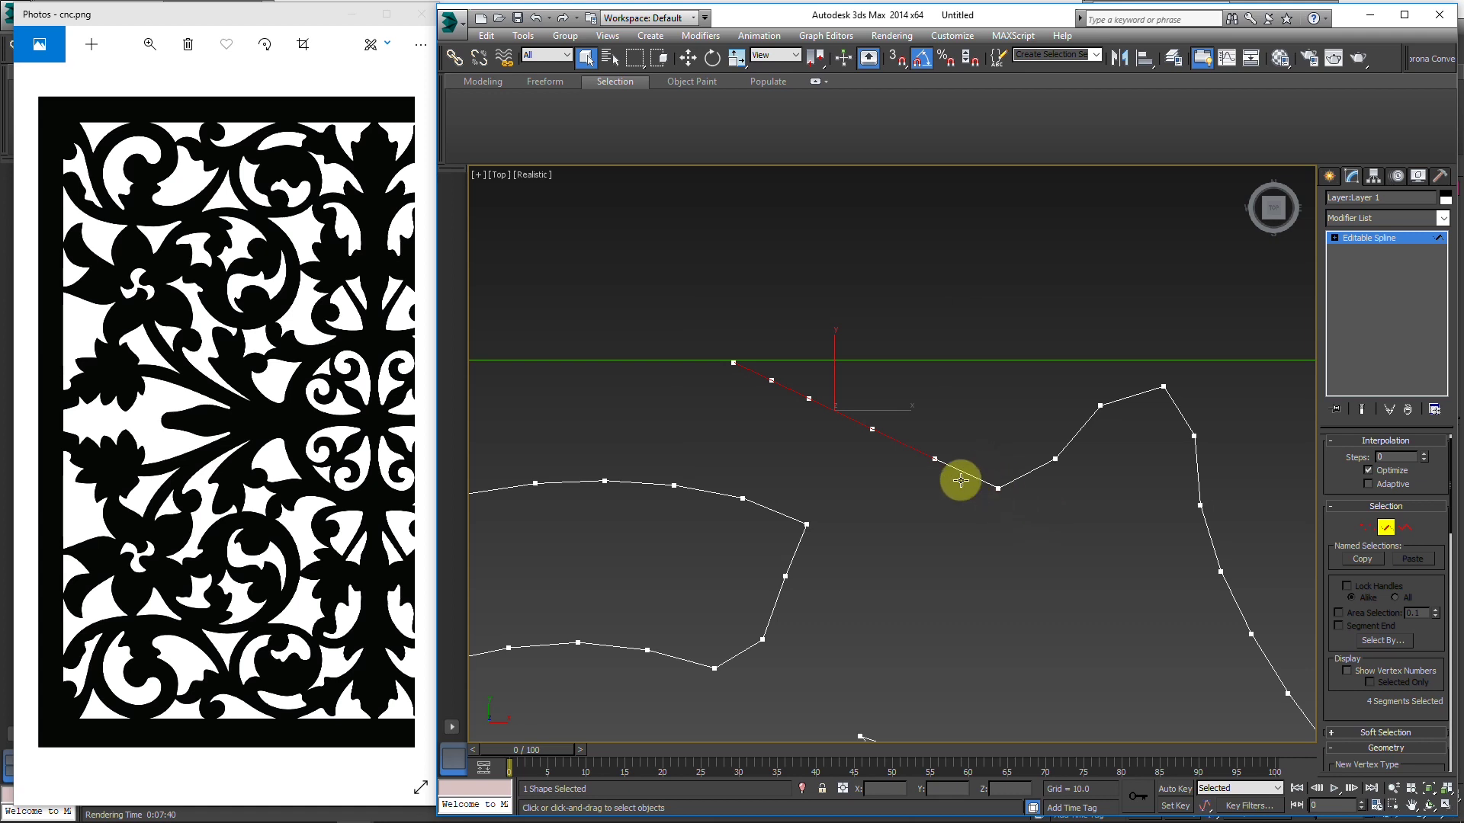
key(1)
drag(1006, 509, 712, 346)
click(1372, 218)
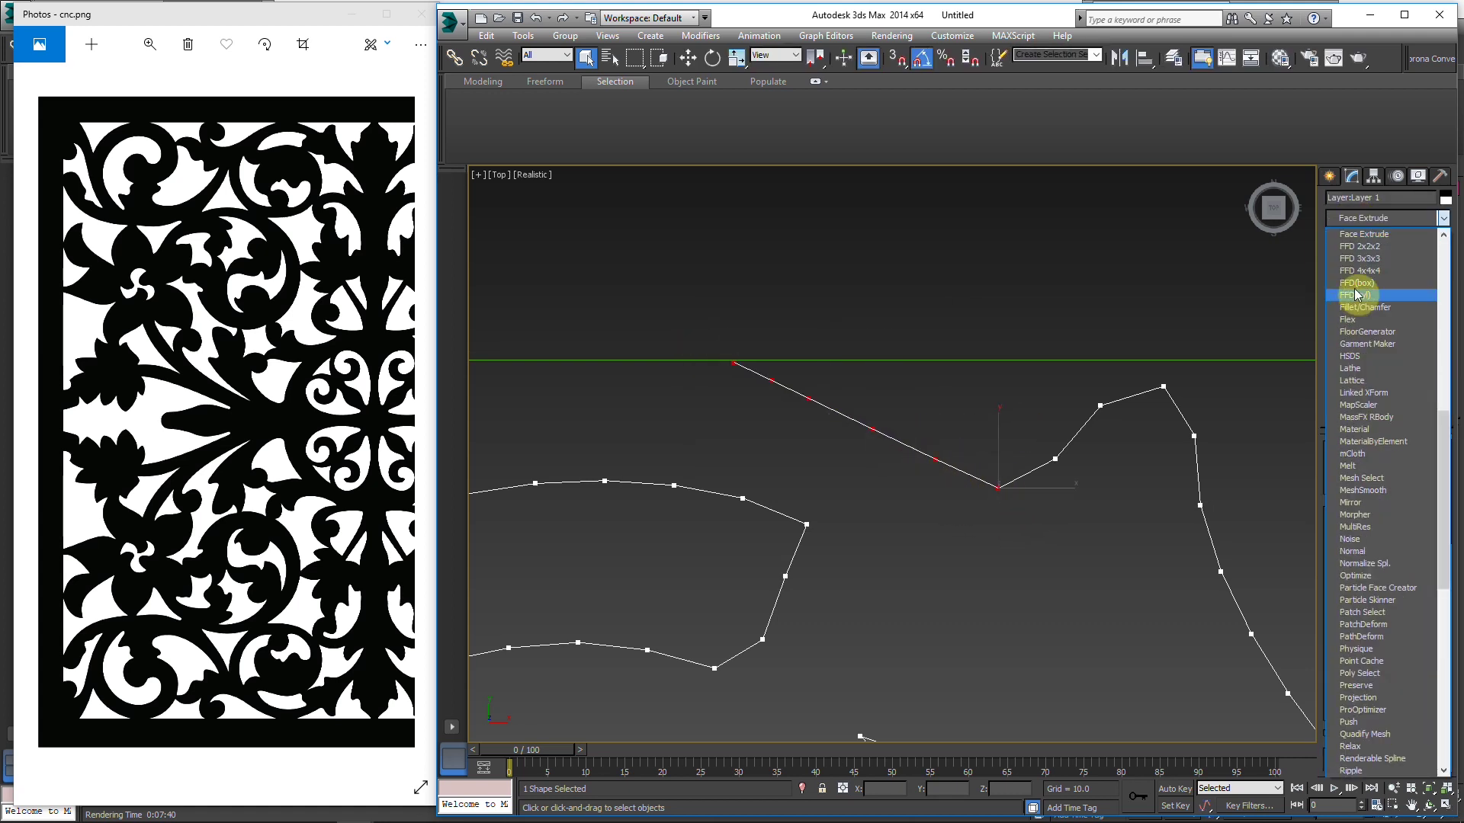
click(1381, 235)
Step: Raise the lattice's upper-left control point above the edge line, move the upper-right one up and outward, and collapse the modifier
click(735, 361)
key(w)
drag(734, 324, 735, 315)
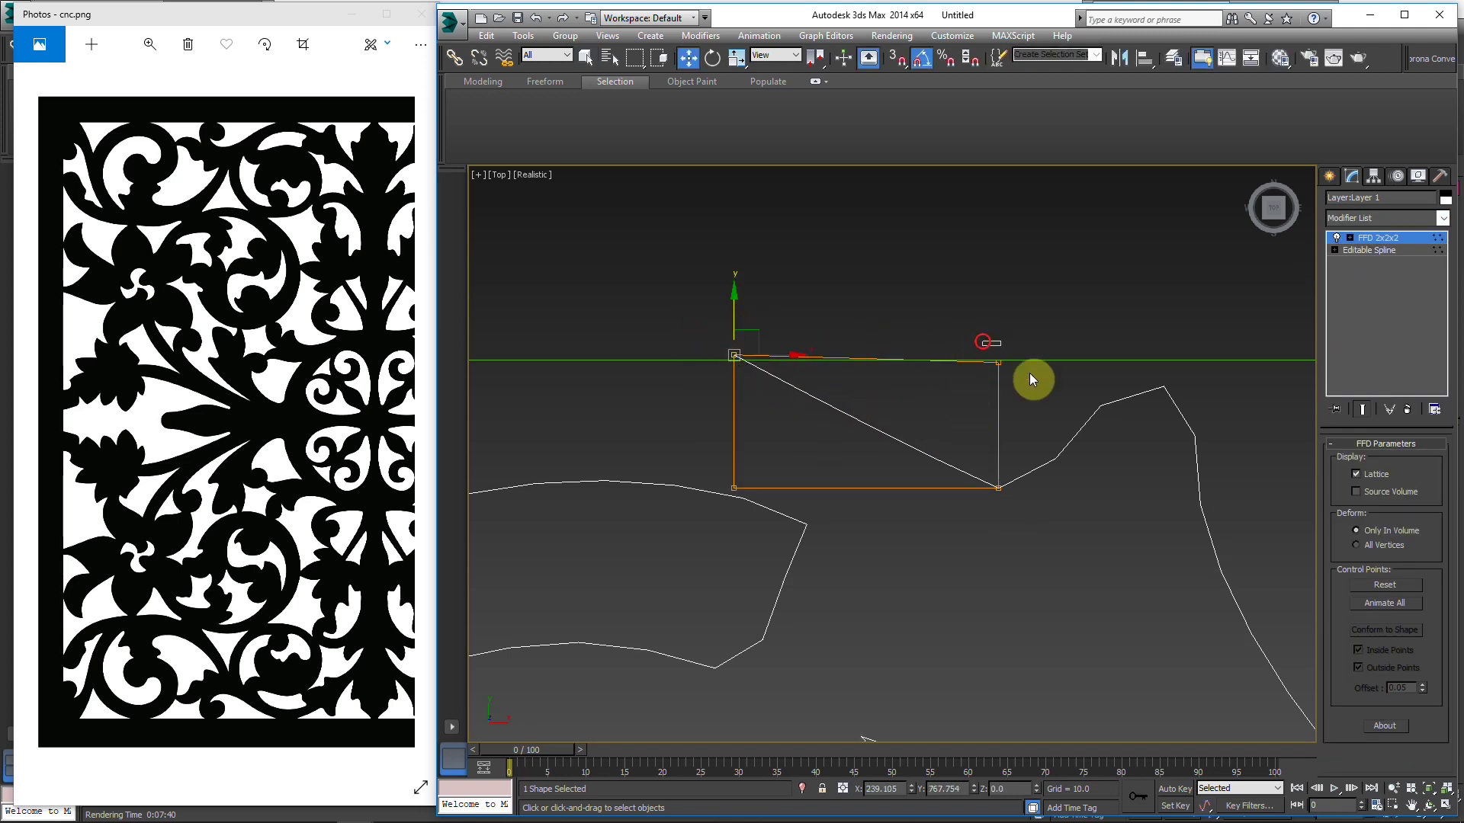
mouse_move(1034, 349)
mouse_down()
mouse_move(1022, 340)
mouse_move(1061, 312)
mouse_up()
right_click(895, 480)
right_click(1163, 449)
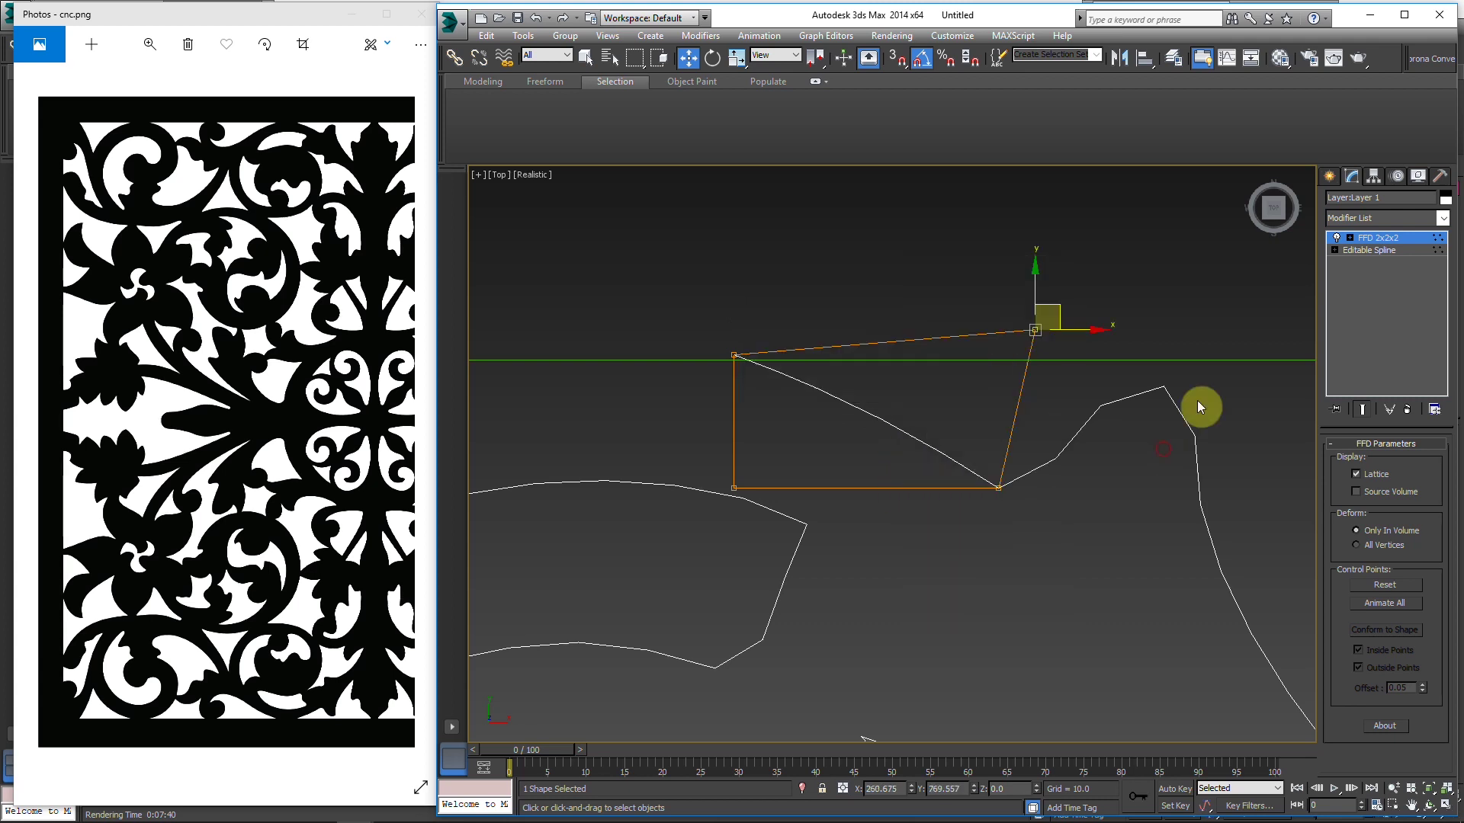
right_click(1355, 249)
click(1340, 376)
click(991, 477)
Step: Move the fourth upper-edge motif's right end vertex up so it slightly crosses the upper edge line
key(1)
scroll(993, 477, down, 2)
scroll(1002, 469, down, 2)
middle_drag(1029, 456, 971, 368)
scroll(747, 399, down, 2)
scroll(1117, 335, up, 5)
click(1151, 334)
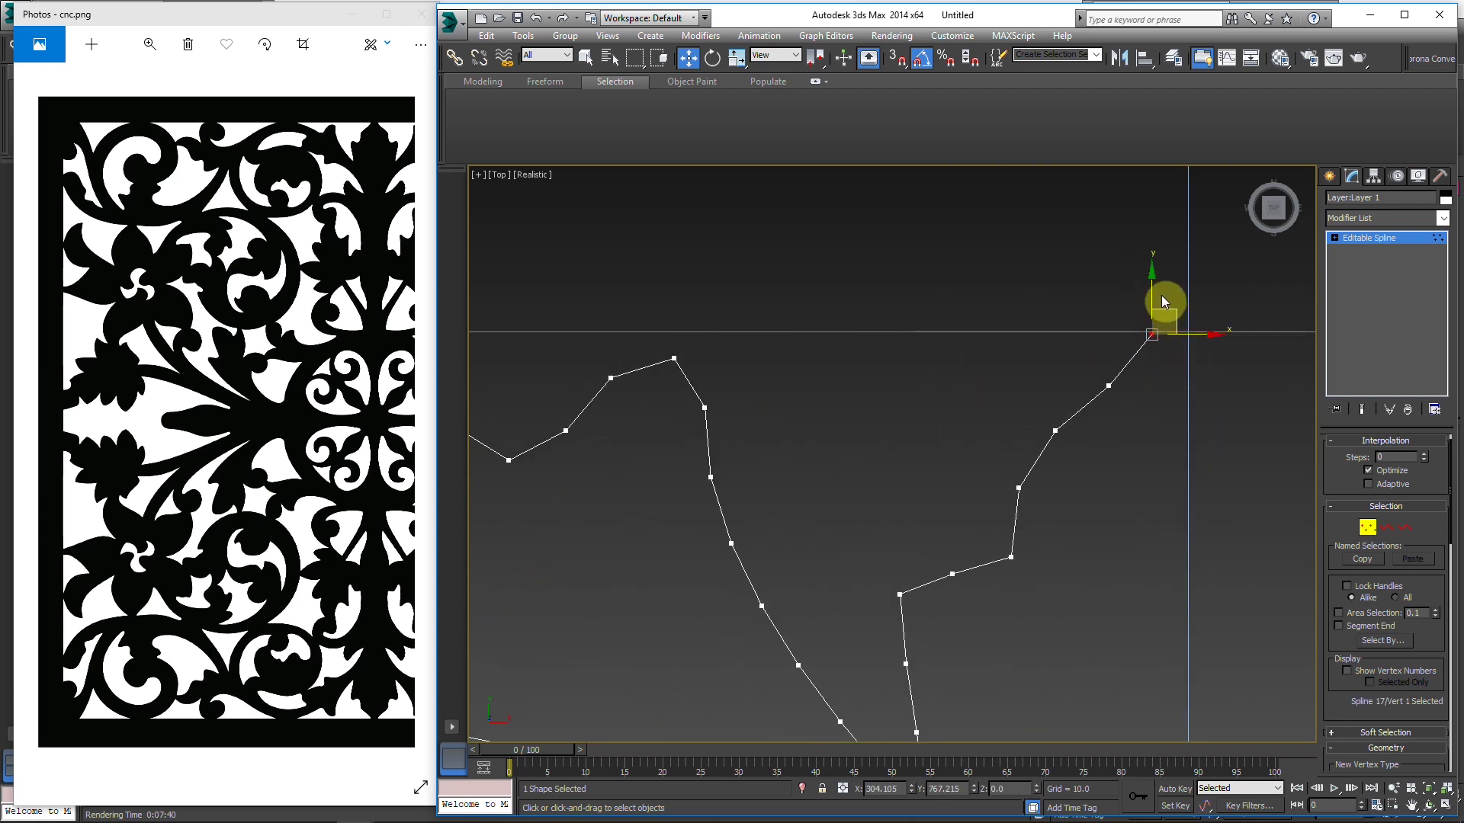
click(1135, 392)
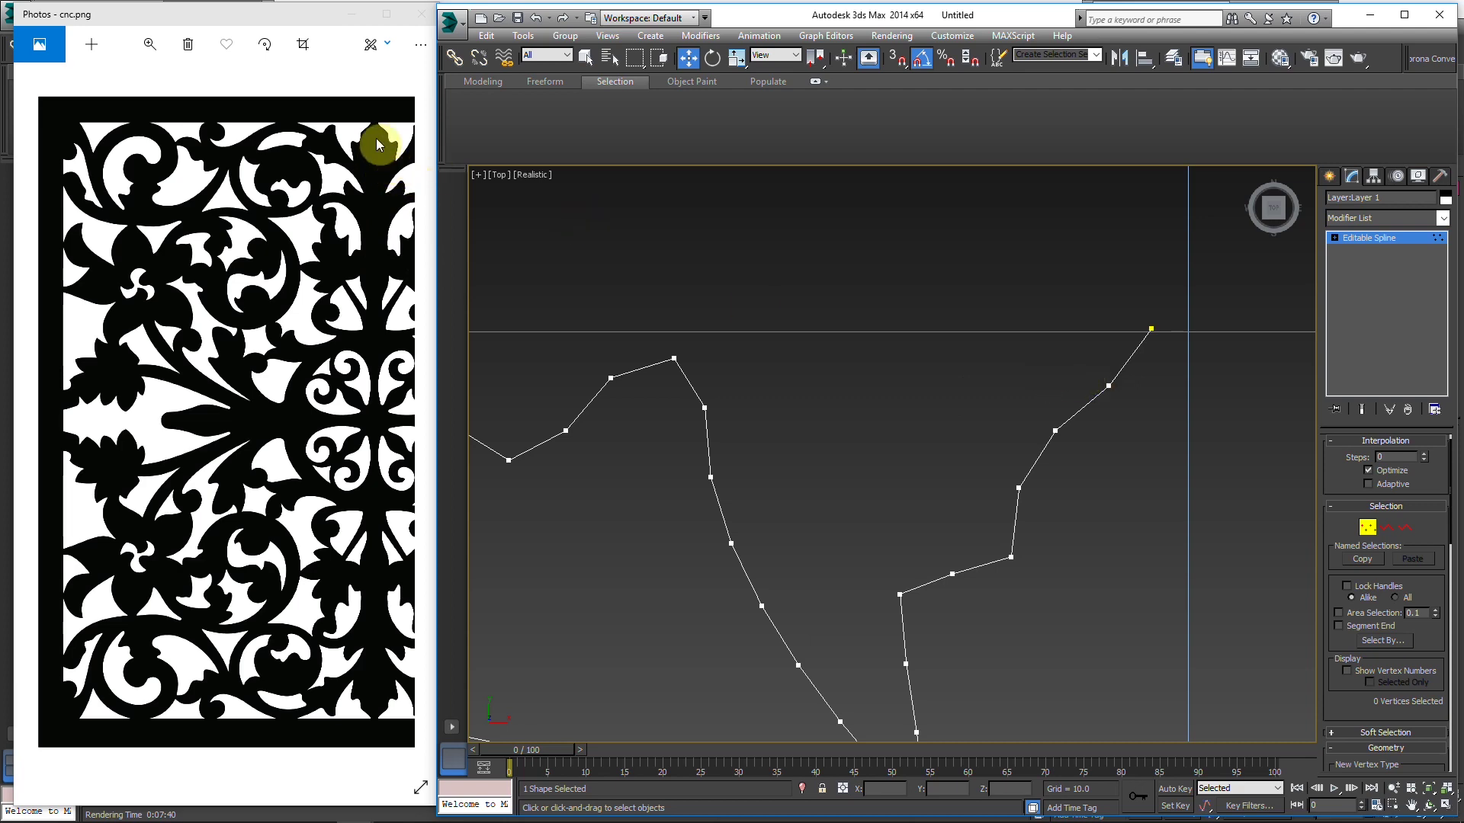
Step: Apply an FFD 2x2x2 modifier to the seven end vertices of the leaf motif's right opening near the horizontal centre line
scroll(1098, 382, down, 5)
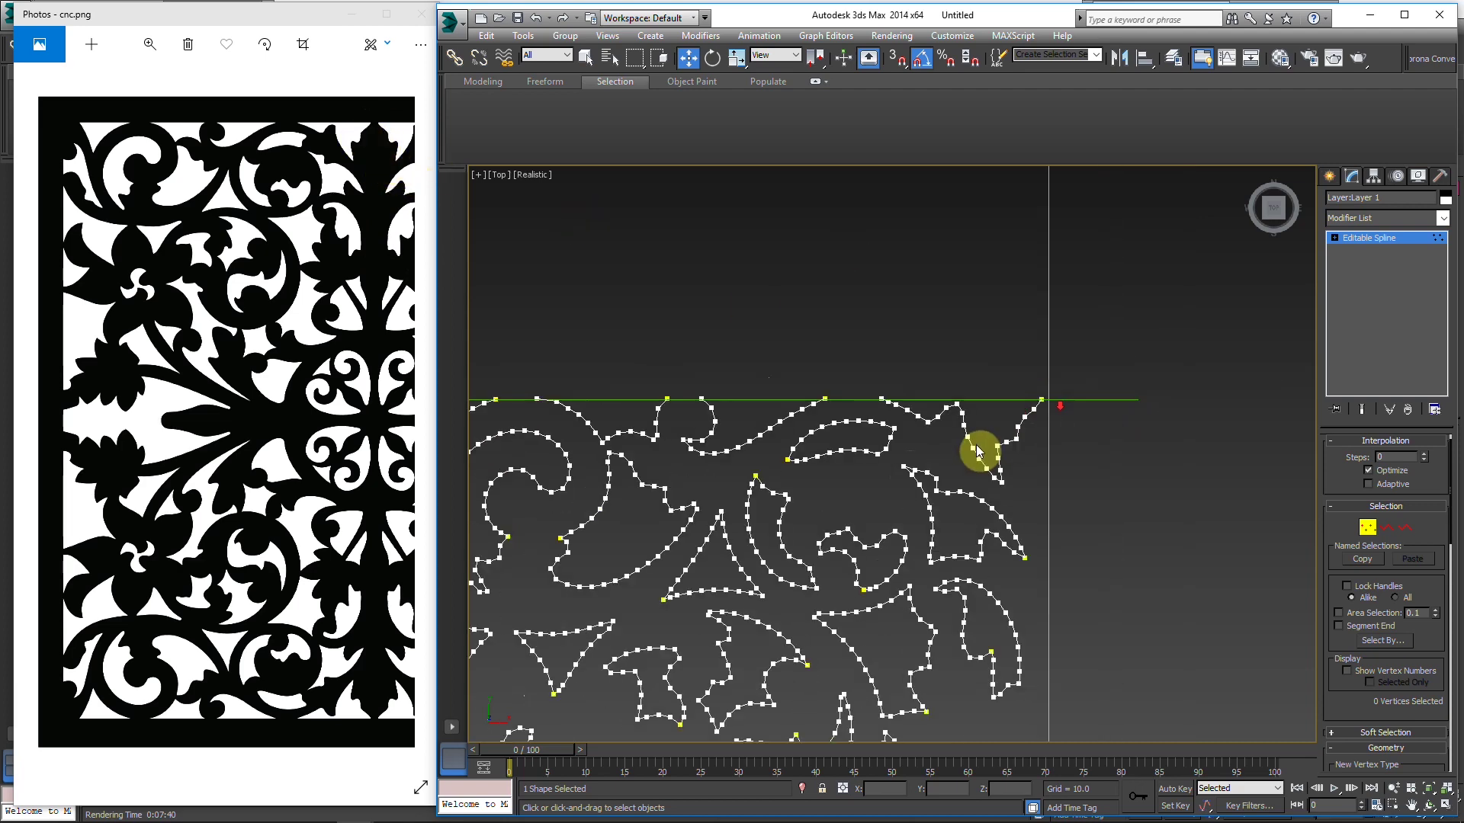
middle_drag(902, 474, 1011, 297)
middle_drag(1164, 472, 1042, 291)
scroll(995, 652, up, 2)
scroll(993, 653, down, 4)
middle_drag(659, 615, 751, 497)
scroll(760, 611, up, 6)
scroll(771, 639, up, 2)
click(845, 547)
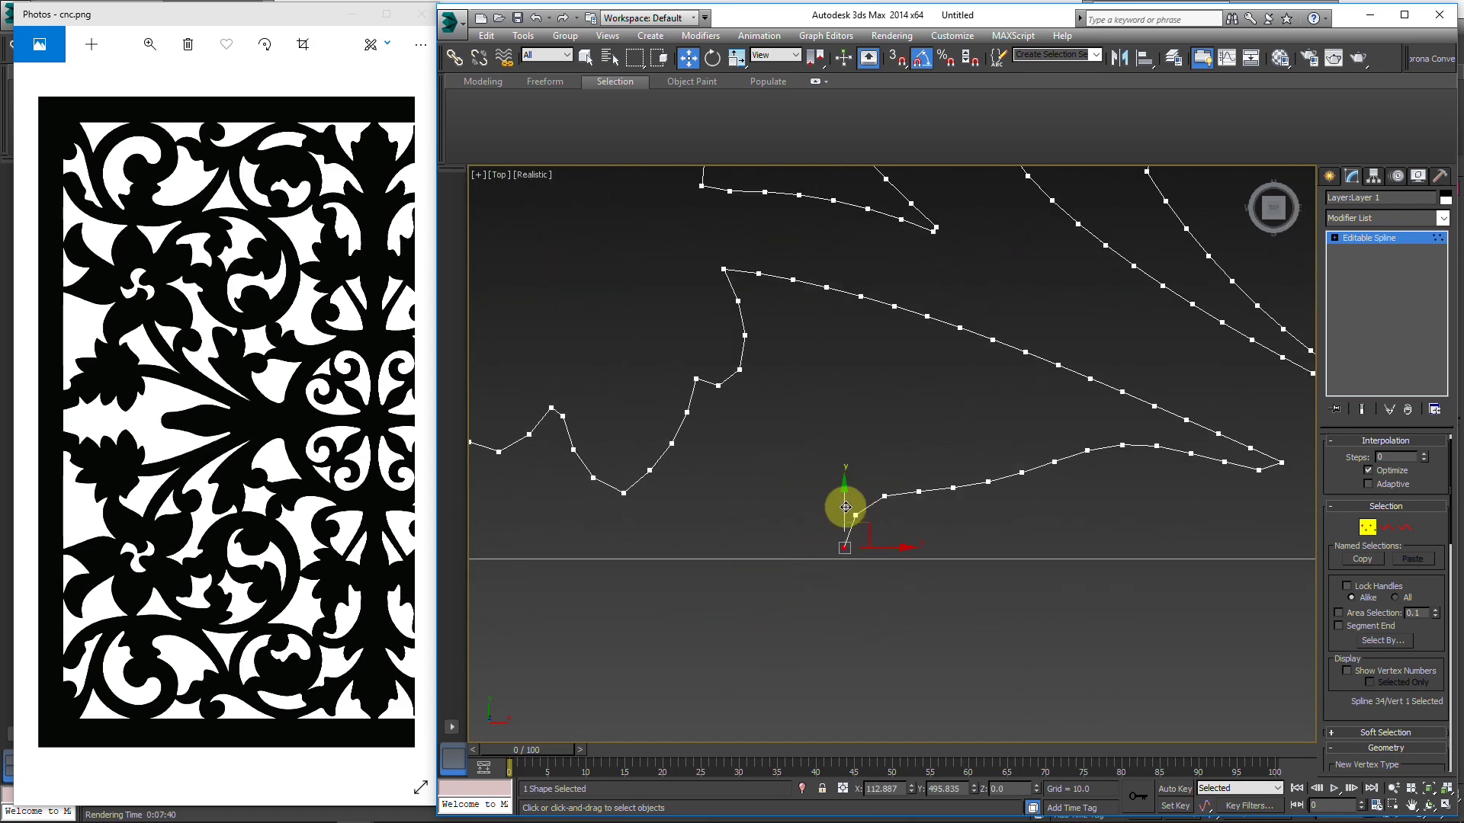
drag(1005, 576, 1035, 576)
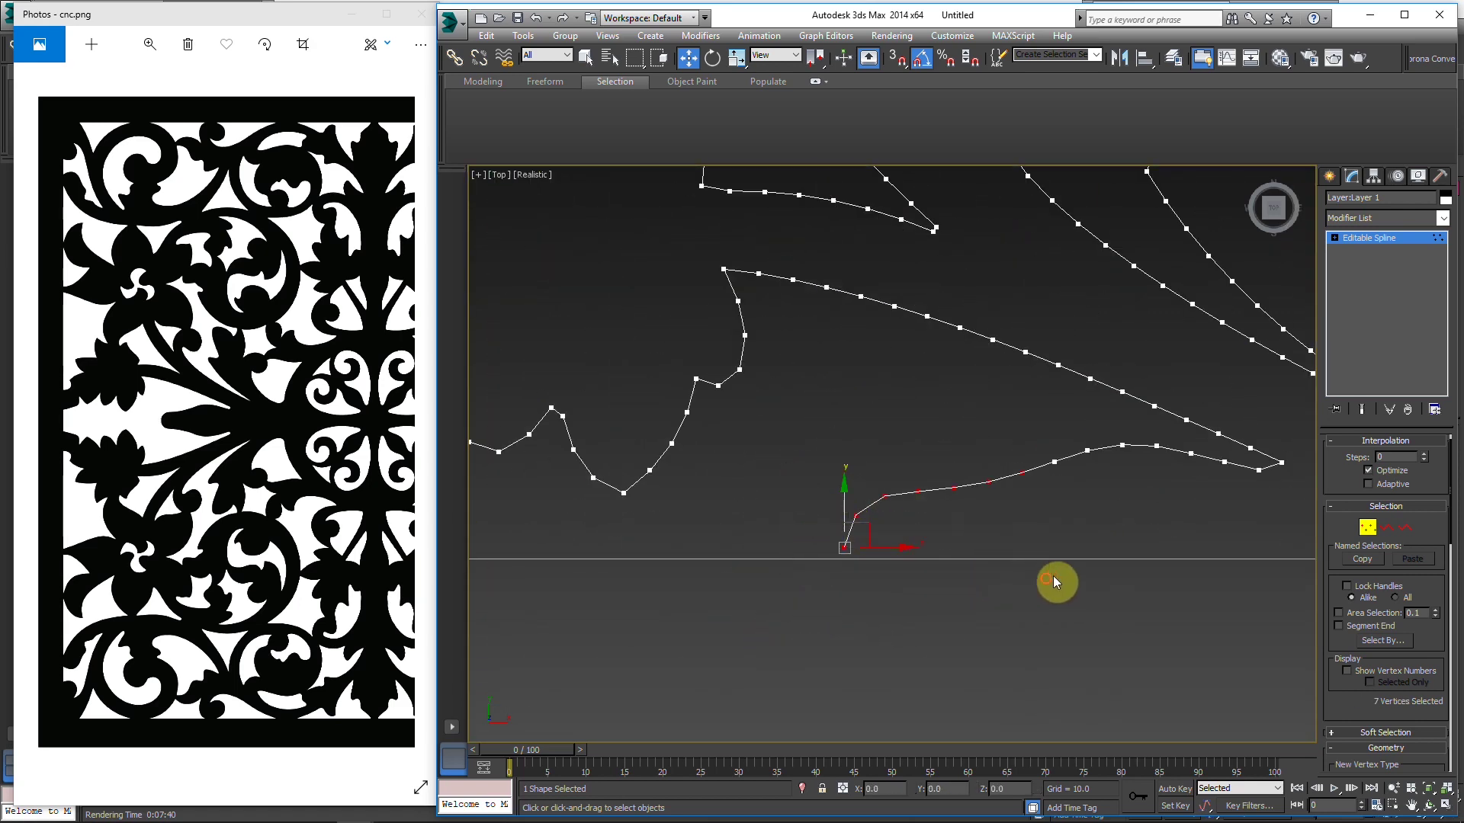
click(1372, 218)
key(f)
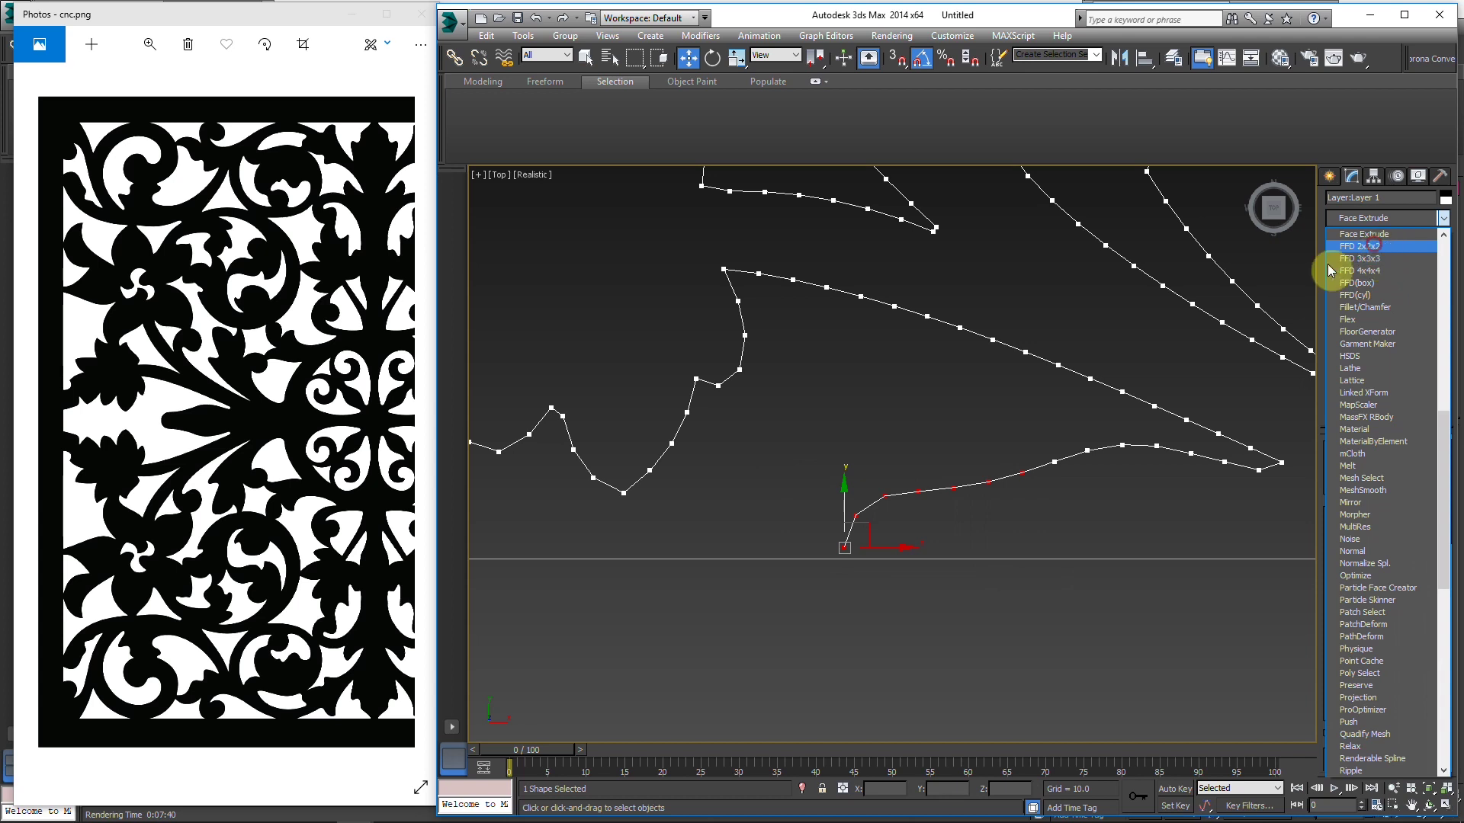
click(1360, 246)
Step: Move the lattice's lower-left control point down across the horizontal centre line and collapse the modifier into the spline
drag(844, 501, 844, 518)
right_click(1375, 242)
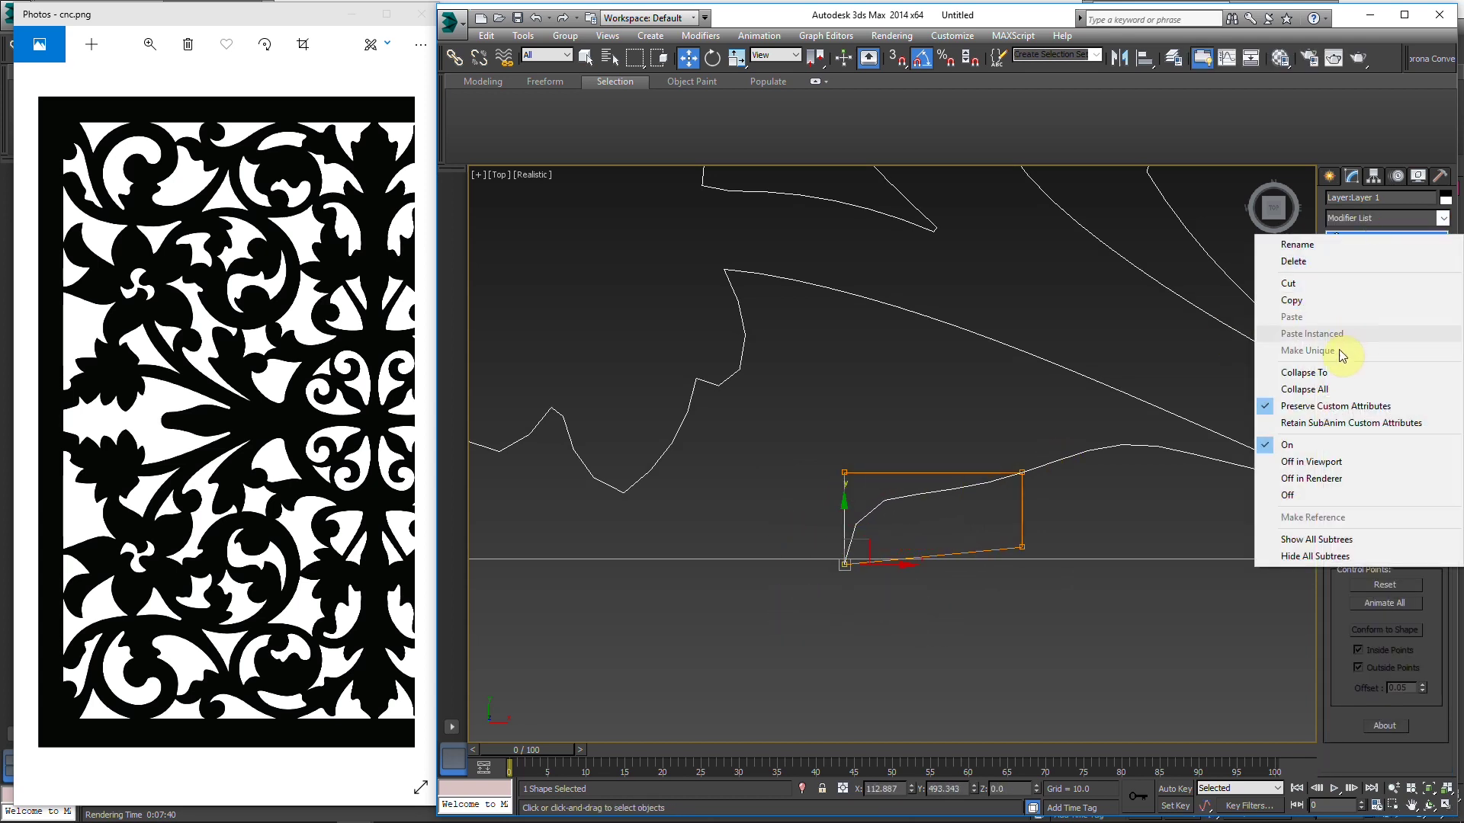
click(1325, 369)
click(1005, 477)
Step: Move the same leaf motif's left end vertex down so it slightly crosses the horizontal centre line
key(1)
scroll(756, 474, down, 2)
middle_drag(633, 494, 879, 483)
scroll(716, 506, up, 4)
drag(744, 470, 817, 491)
click(781, 486)
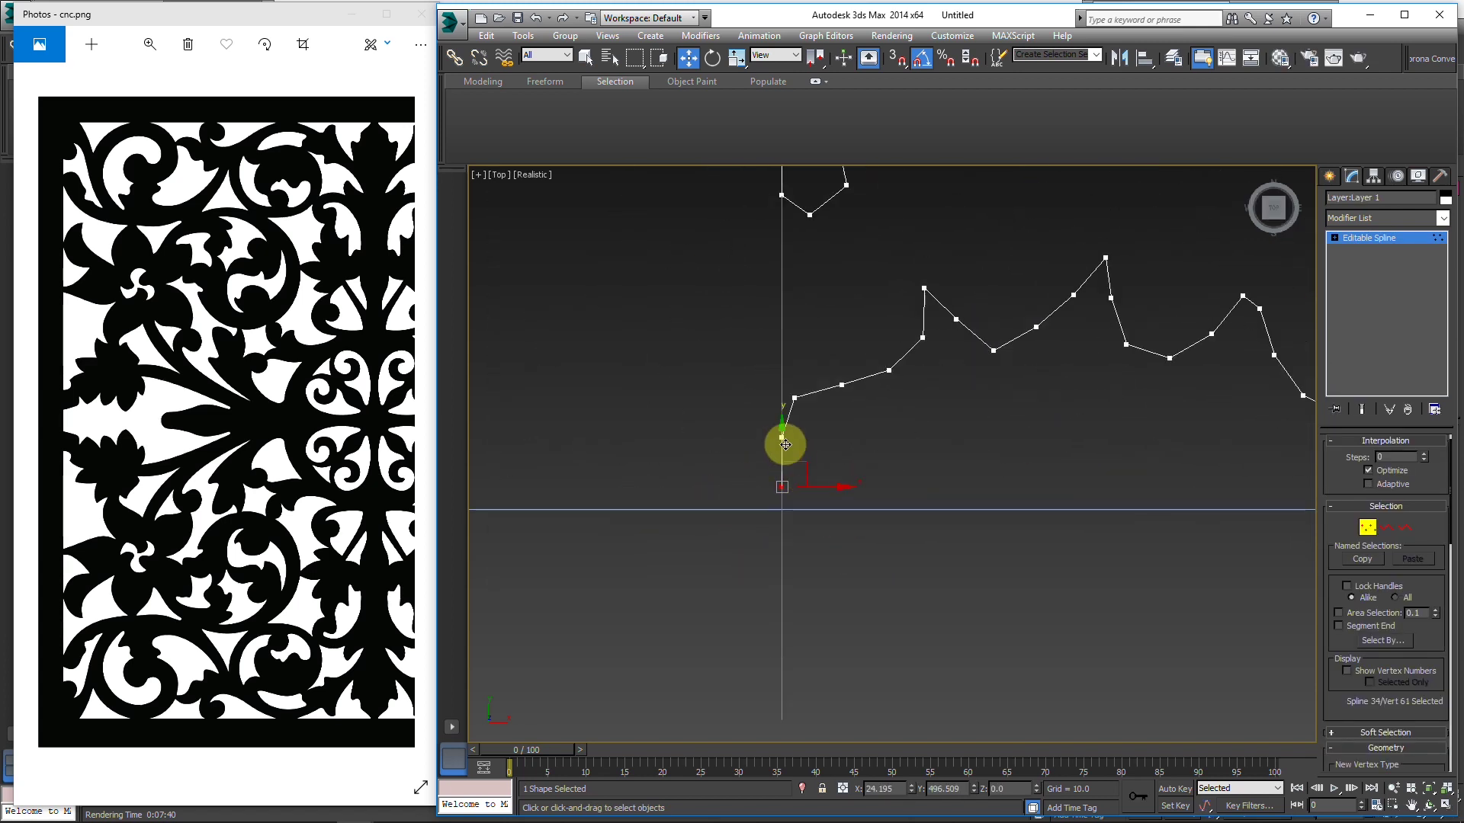
drag(783, 465, 761, 425)
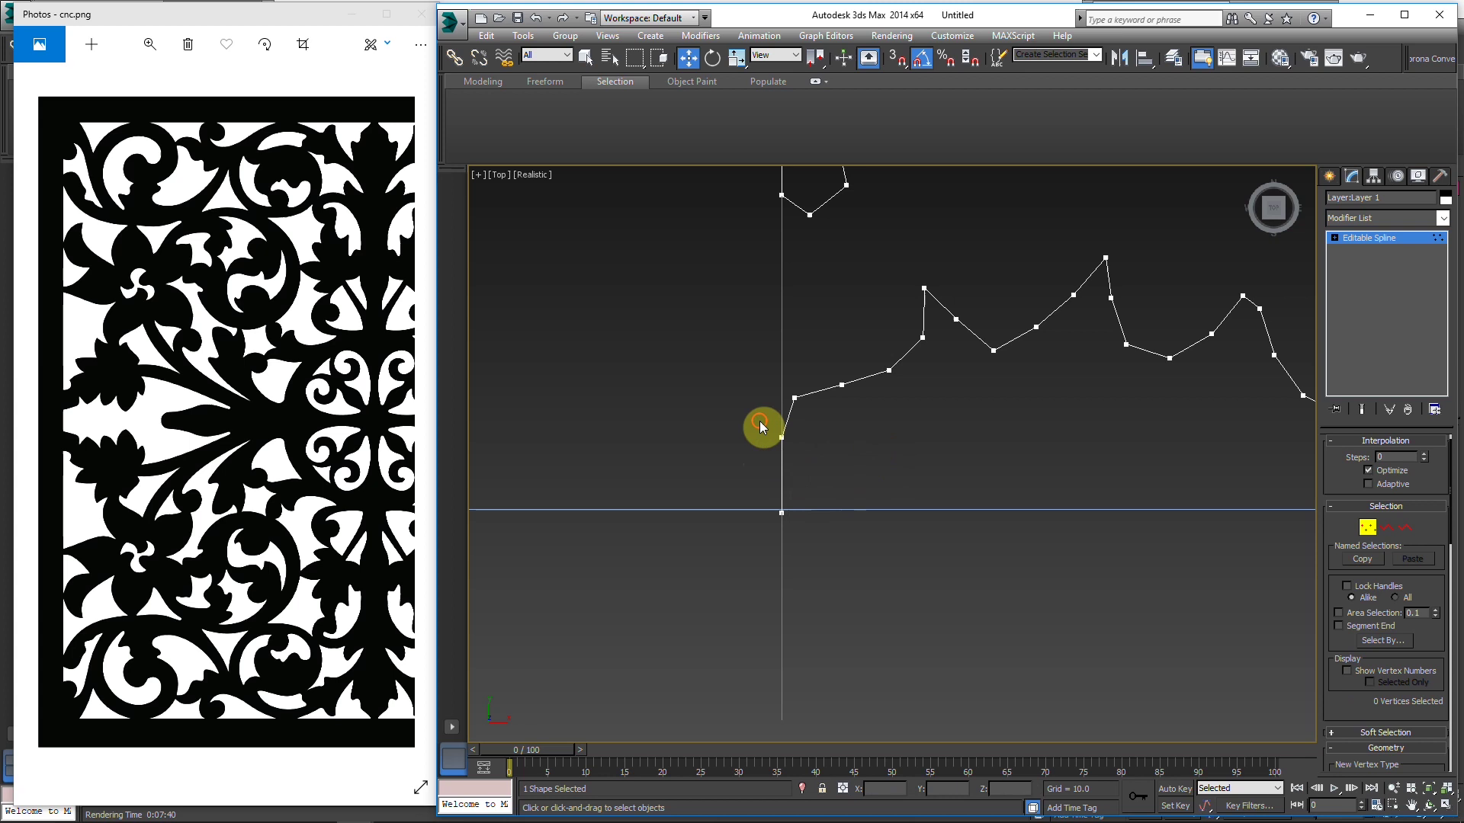
Step: Adjust the vertex where the lower leaf motif meets the left edge line, and delete the straight vertical segment beneath it
drag(853, 443, 859, 444)
key(space)
key(s)
drag(812, 529, 782, 438)
key(s)
key(space)
key(2)
drag(802, 500, 732, 481)
middle_drag(750, 489, 721, 501)
key(Delete)
Step: Delete the straight left-edge segments of the leaf motif just above the lowest one
scroll(744, 494, down, 3)
scroll(727, 321, up, 8)
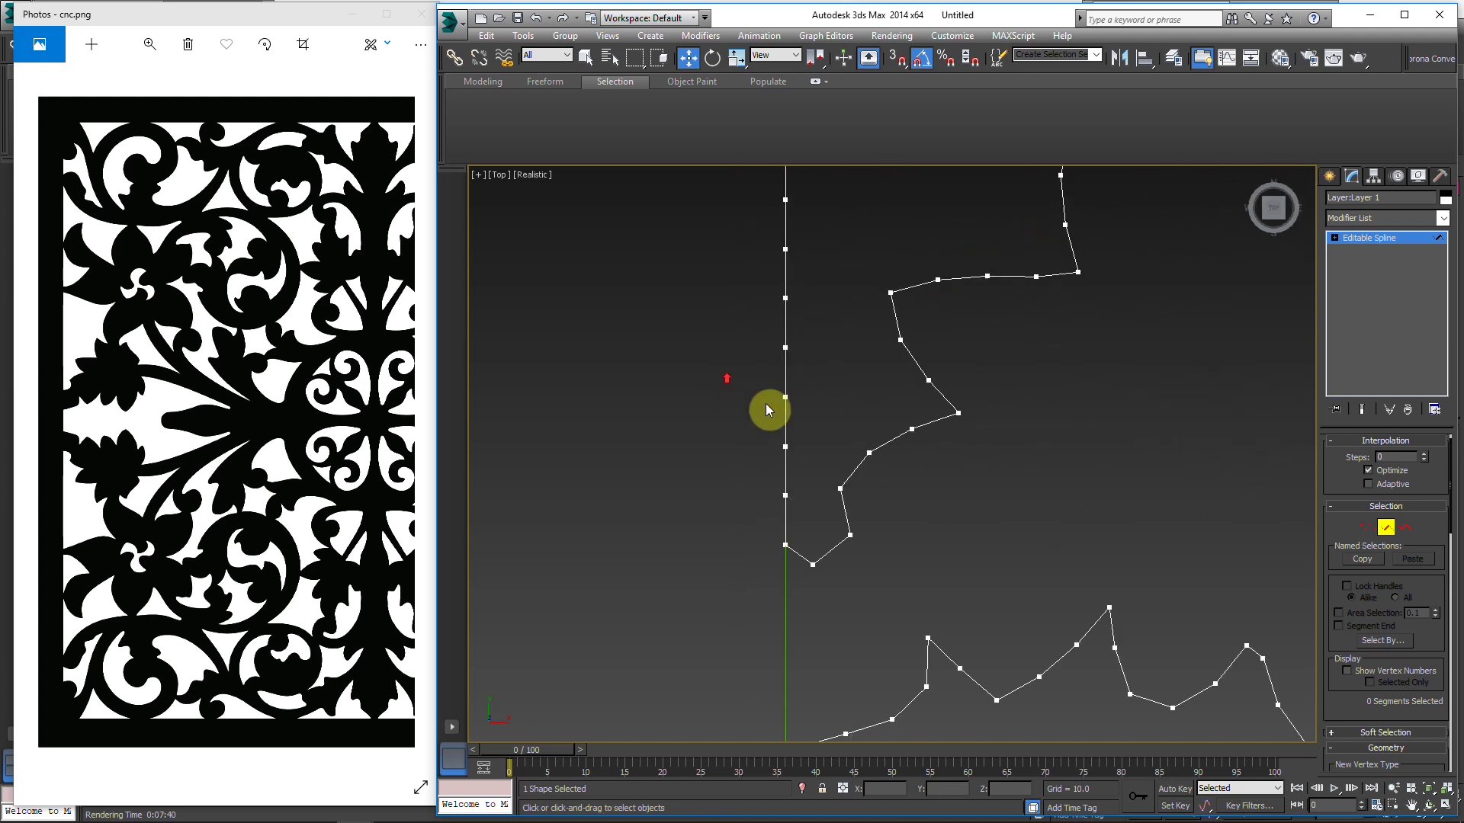
scroll(789, 519, down, 4)
key(2)
key(2)
scroll(799, 523, down, 2)
drag(802, 522, 760, 386)
scroll(791, 483, down, 2)
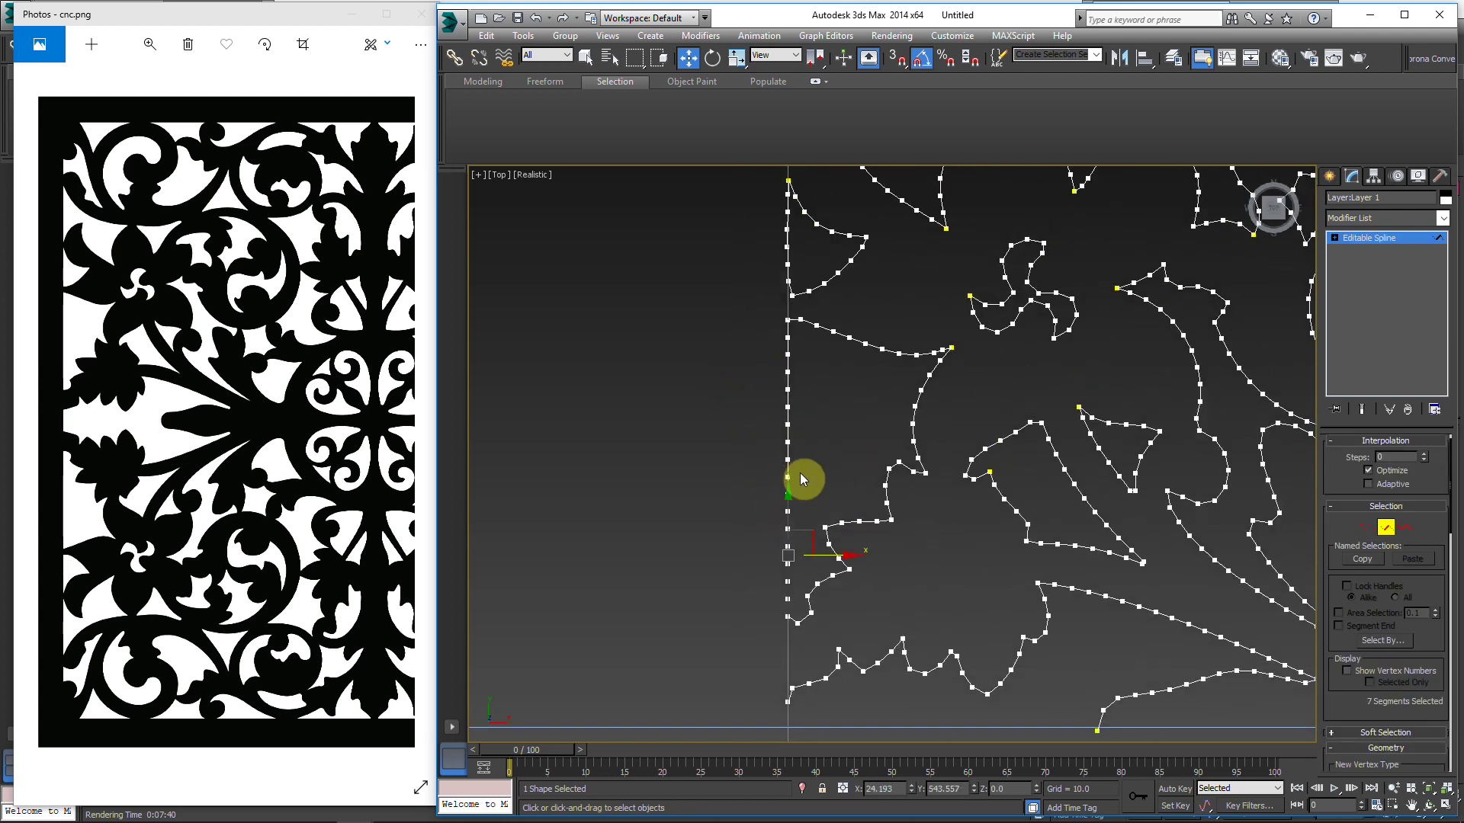
key(q)
drag(797, 556, 769, 335)
key(Delete)
Step: Move this leaf motif's lower end vertex outward across the left edge line and adjust its neighbouring vertex
scroll(816, 546, up, 2)
key(1)
click(789, 637)
scroll(792, 626, up, 2)
key(w)
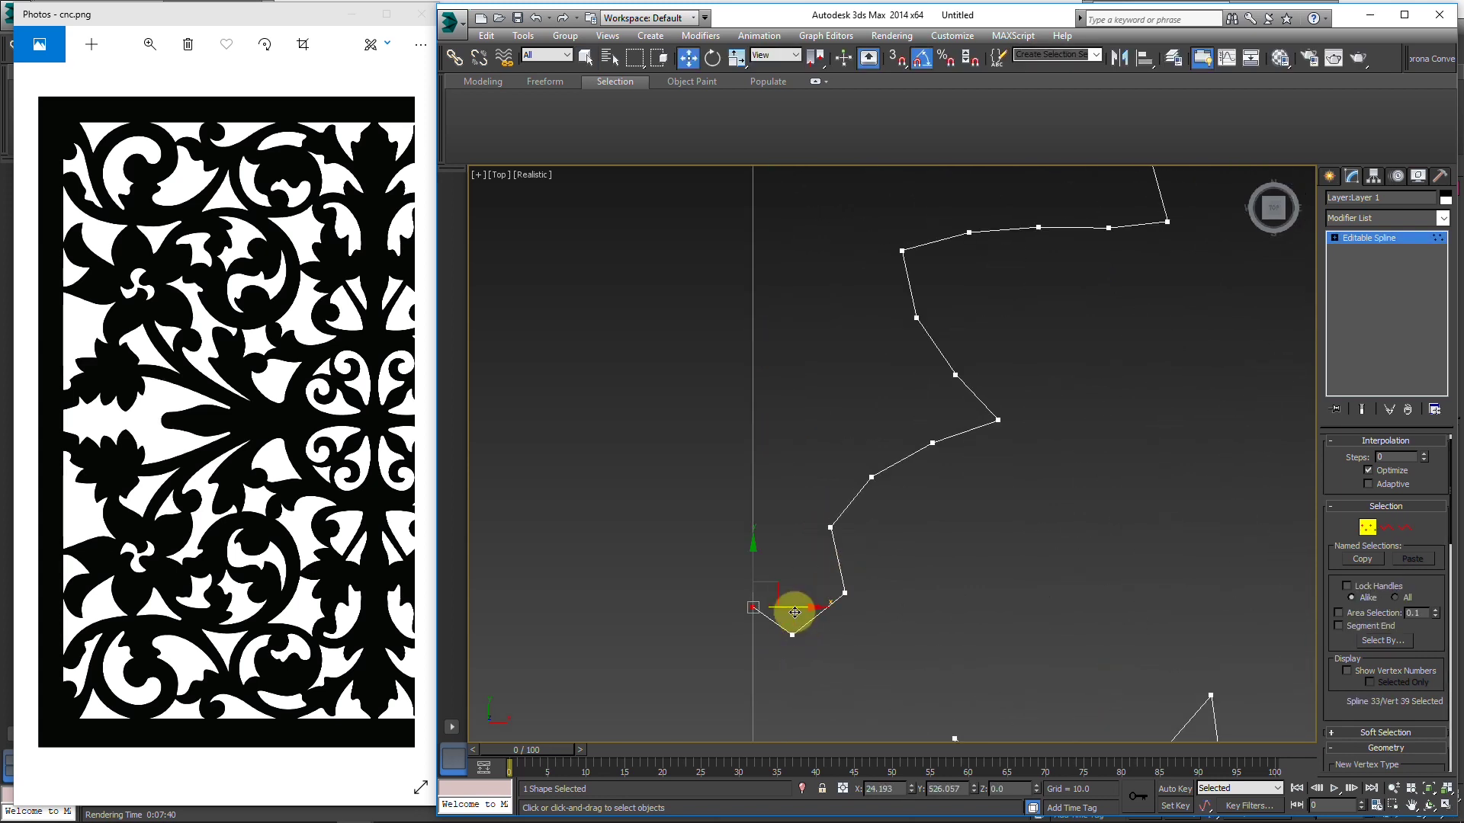
drag(849, 649, 846, 631)
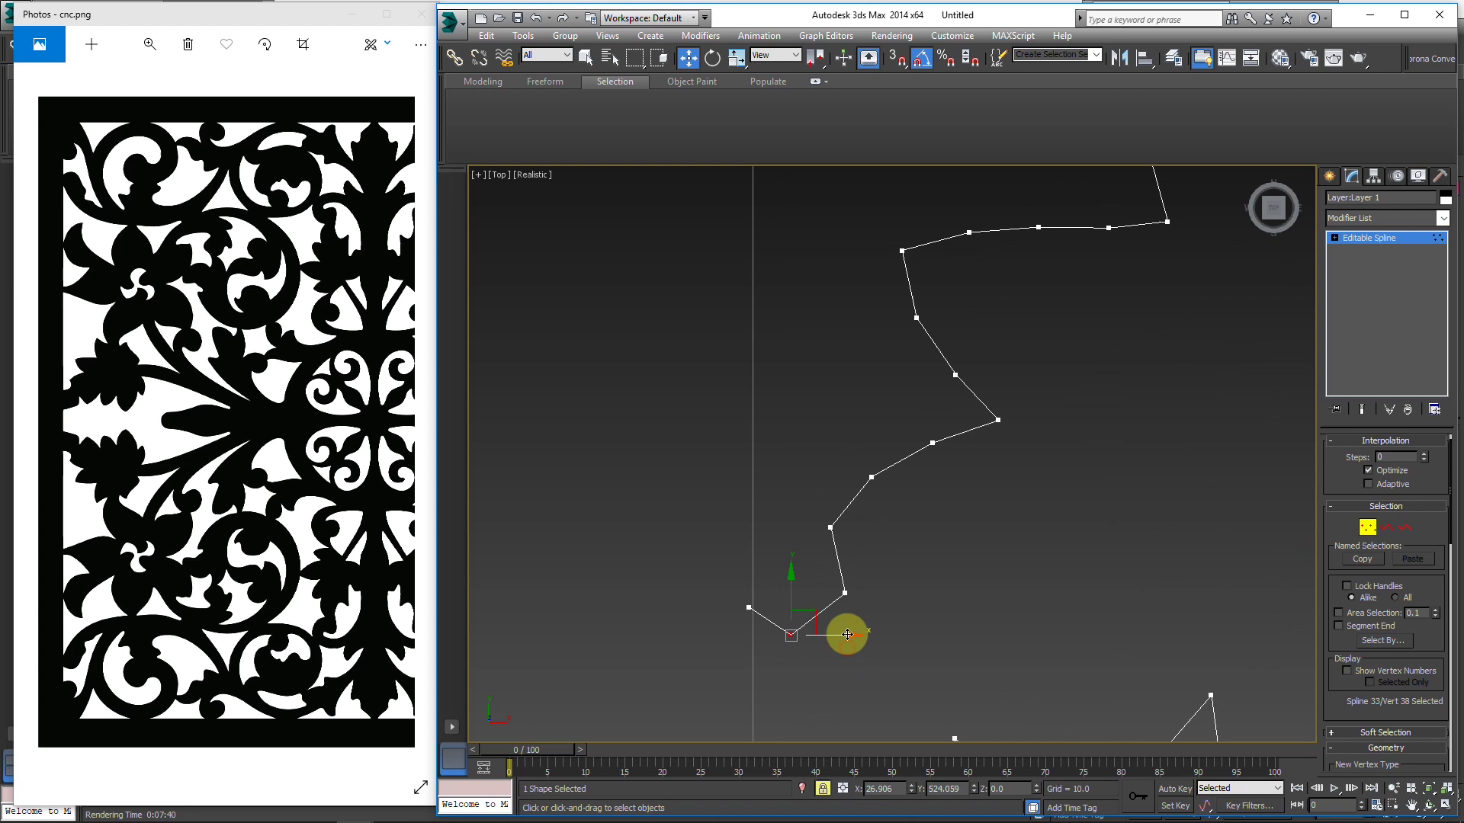
Step: Set the spline's interpolation steps to 6
scroll(898, 399, down, 2)
click(1424, 455)
click(1425, 454)
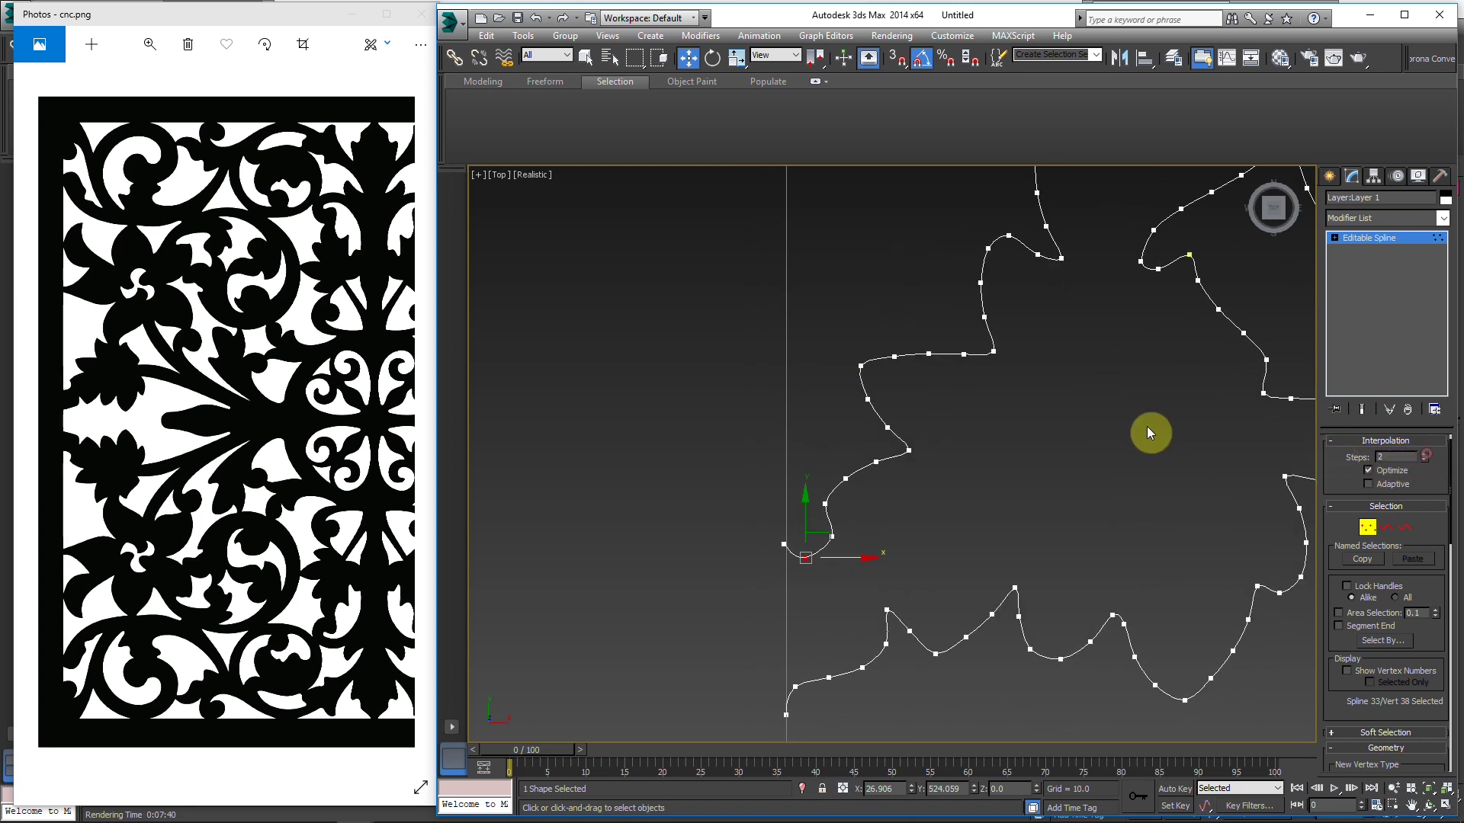
middle_drag(809, 350, 810, 413)
drag(1391, 457, 1298, 456)
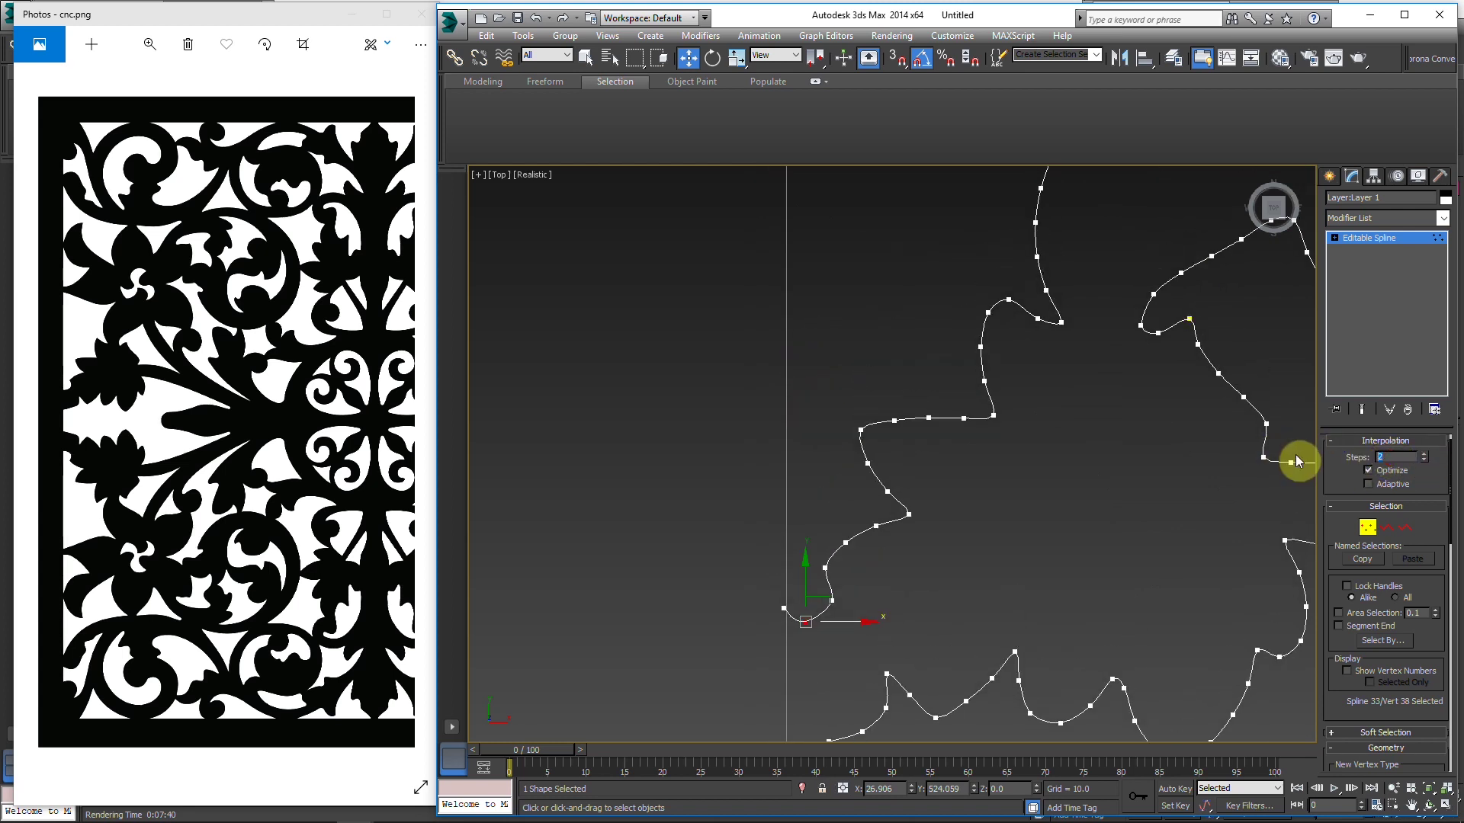
Step: Move the leaf motif's upper end vertex outward so it slightly crosses the left edge line
middle_drag(789, 191, 792, 408)
middle_drag(790, 239, 793, 390)
scroll(793, 390, up, 3)
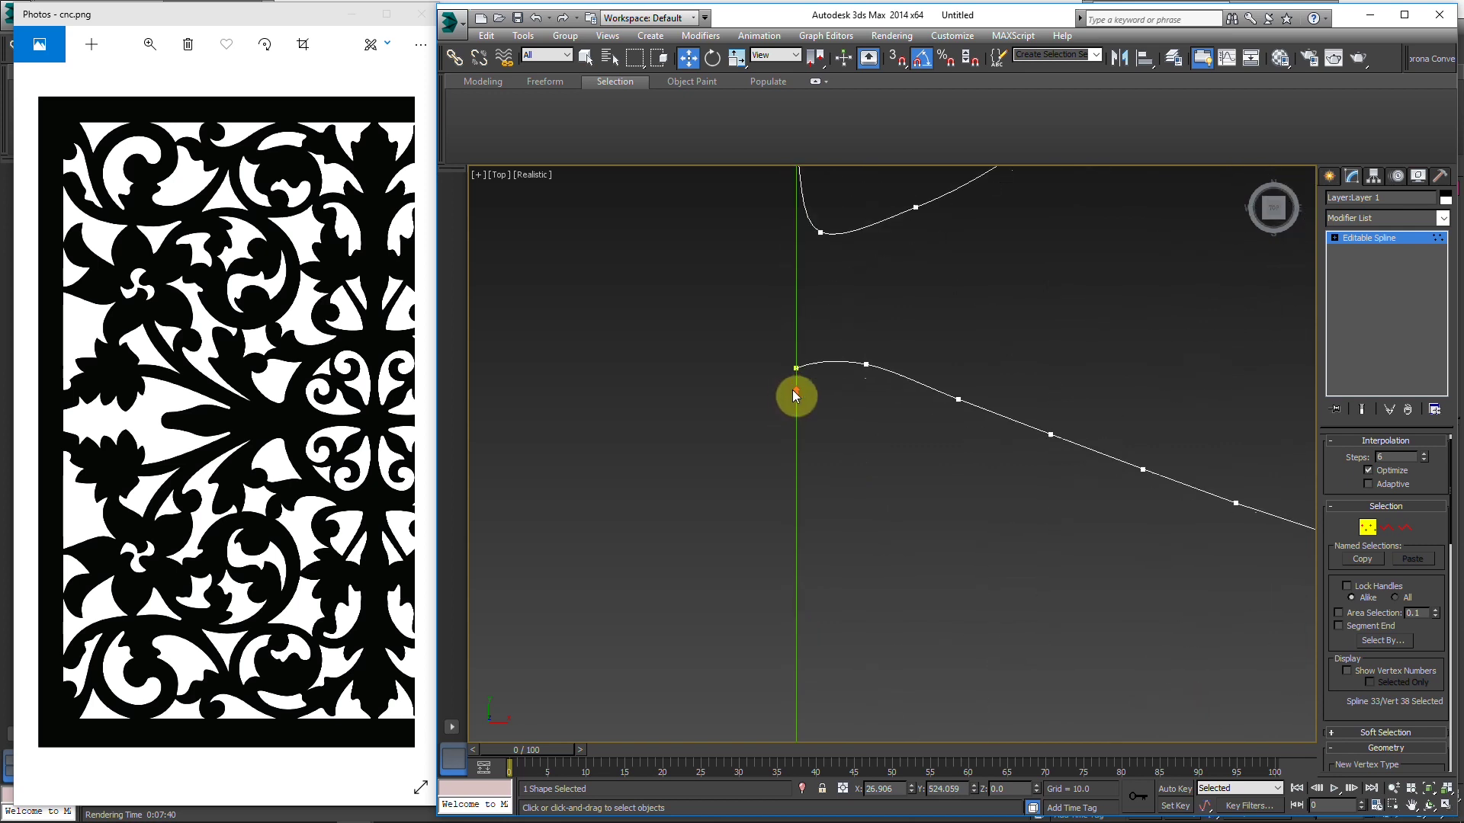
click(796, 368)
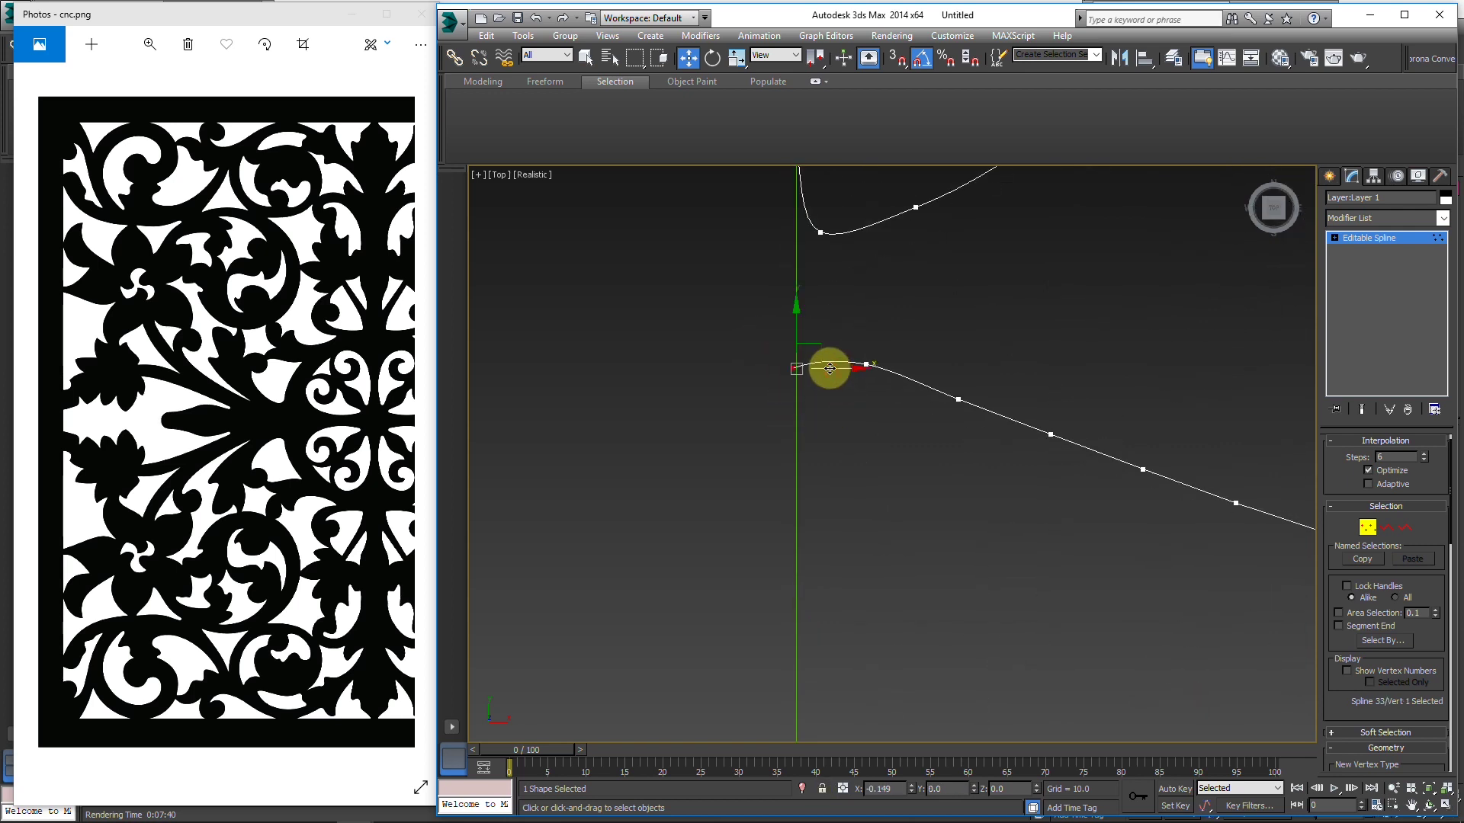
scroll(825, 465, down, 4)
Step: Delete the straight left-edge segments of the next small pointed motif up the left edge line
key(2)
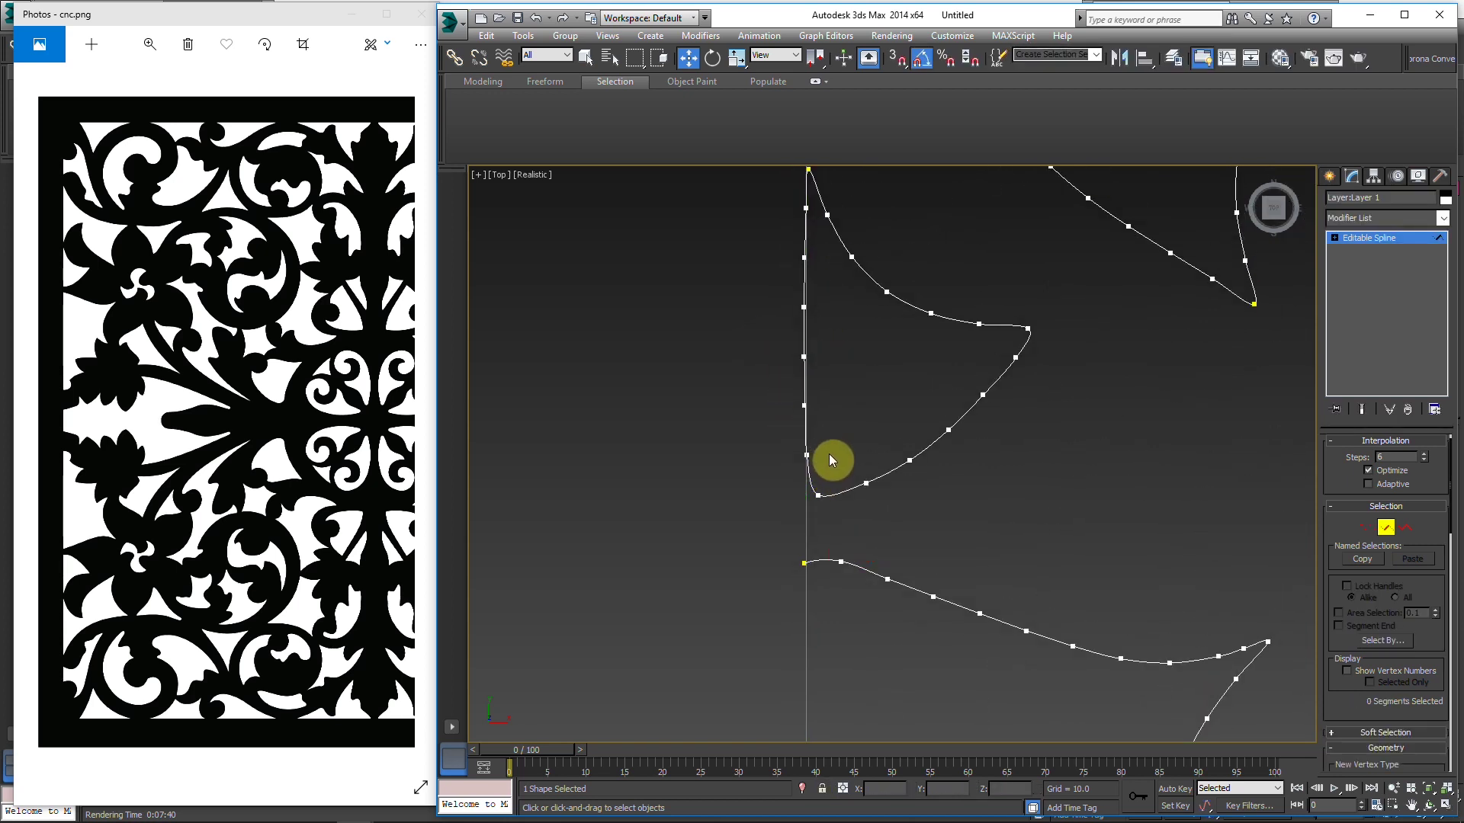
drag(830, 463, 755, 406)
scroll(755, 407, down, 5)
middle_drag(766, 423, 764, 456)
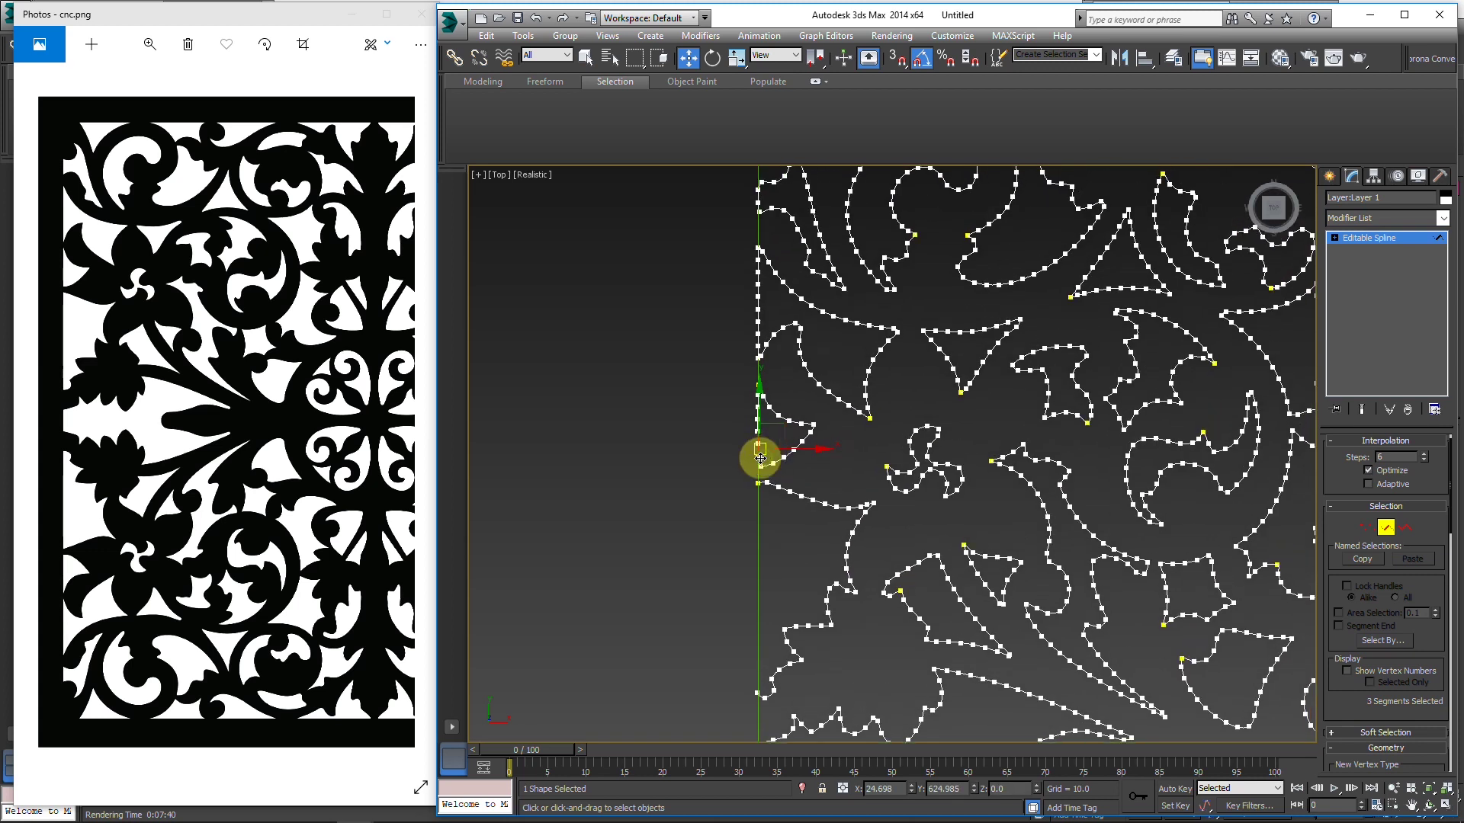
scroll(758, 462, up, 4)
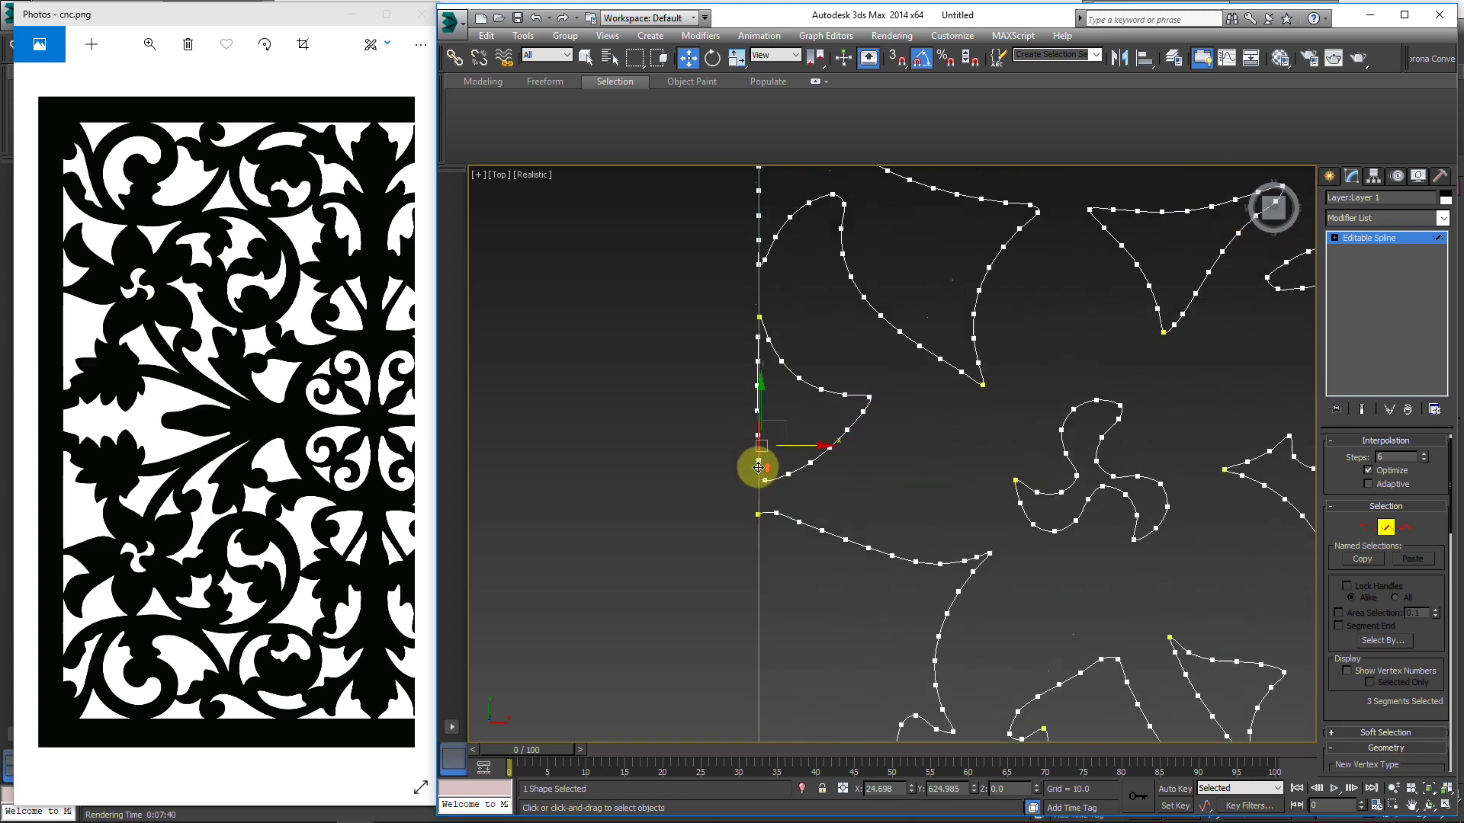
ctrl+drag(788, 463, 742, 267)
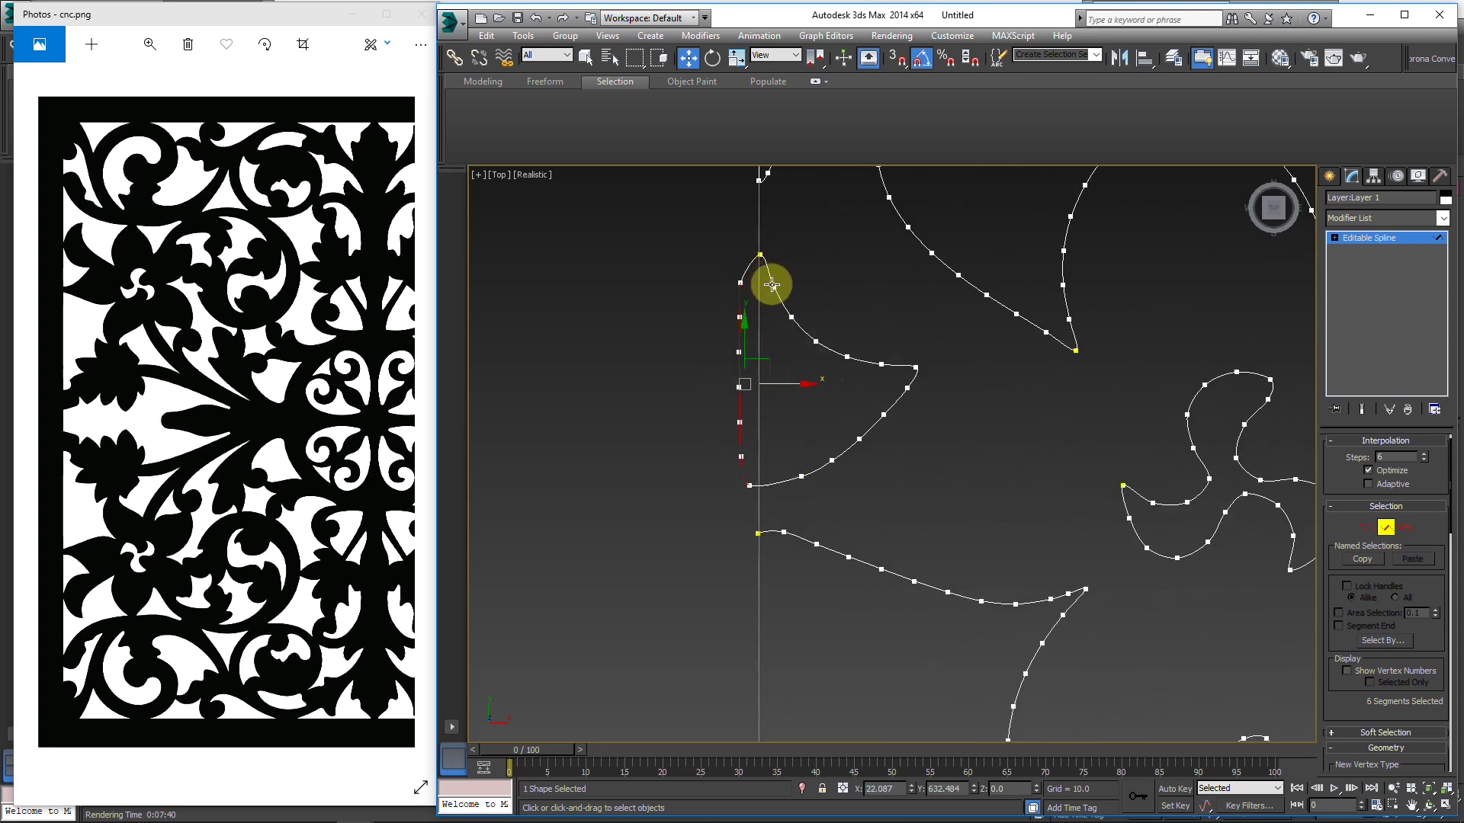
key(ctrl+z)
key(q)
ctrl+click(760, 282)
scroll(730, 299, up, 2)
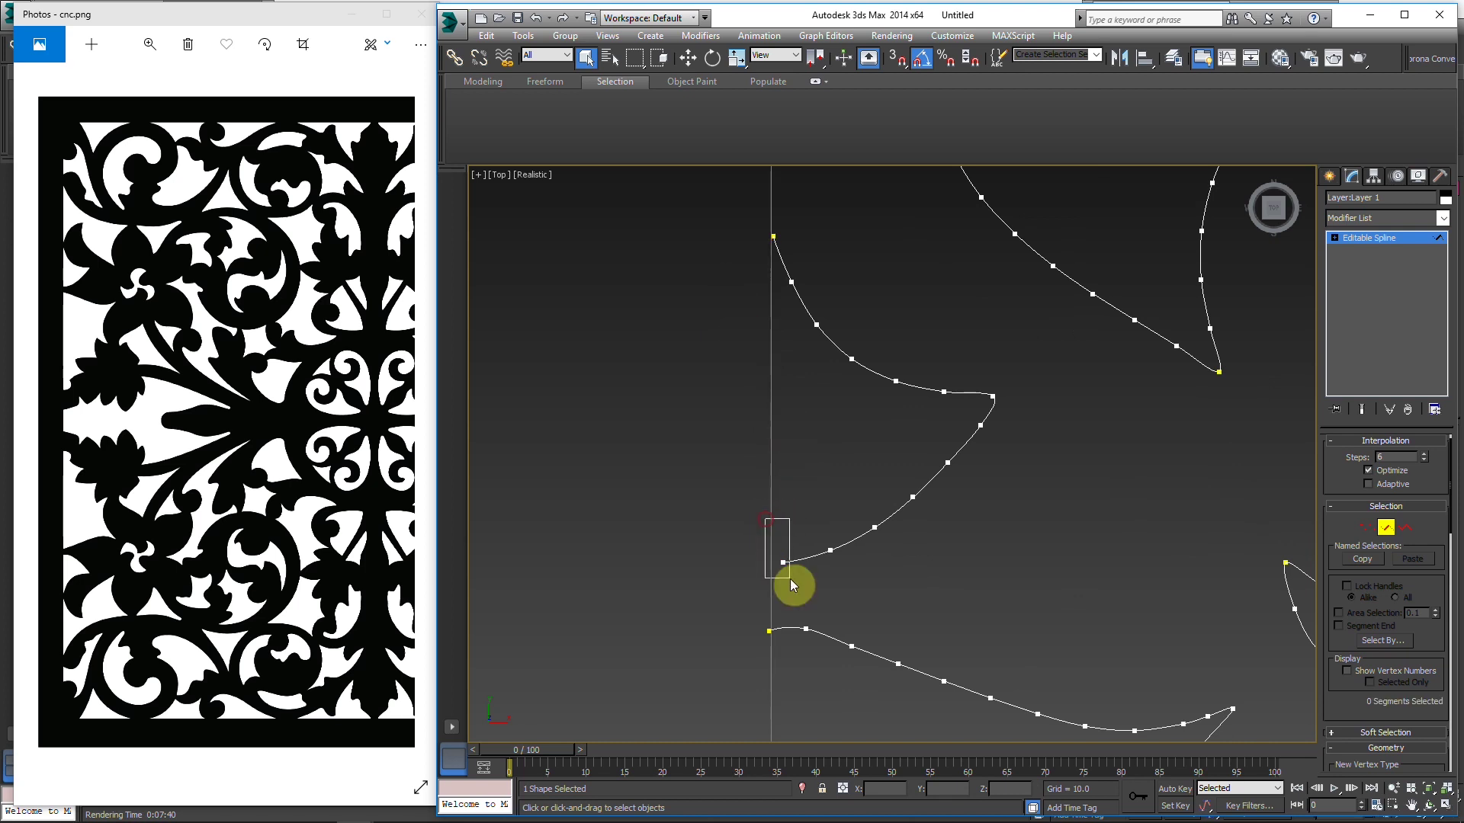
Step: Move the small pointed motif's lower end vertex outward so it slightly crosses the left edge line
key(1)
drag(755, 523, 788, 535)
key(w)
click(831, 549)
drag(746, 523, 777, 587)
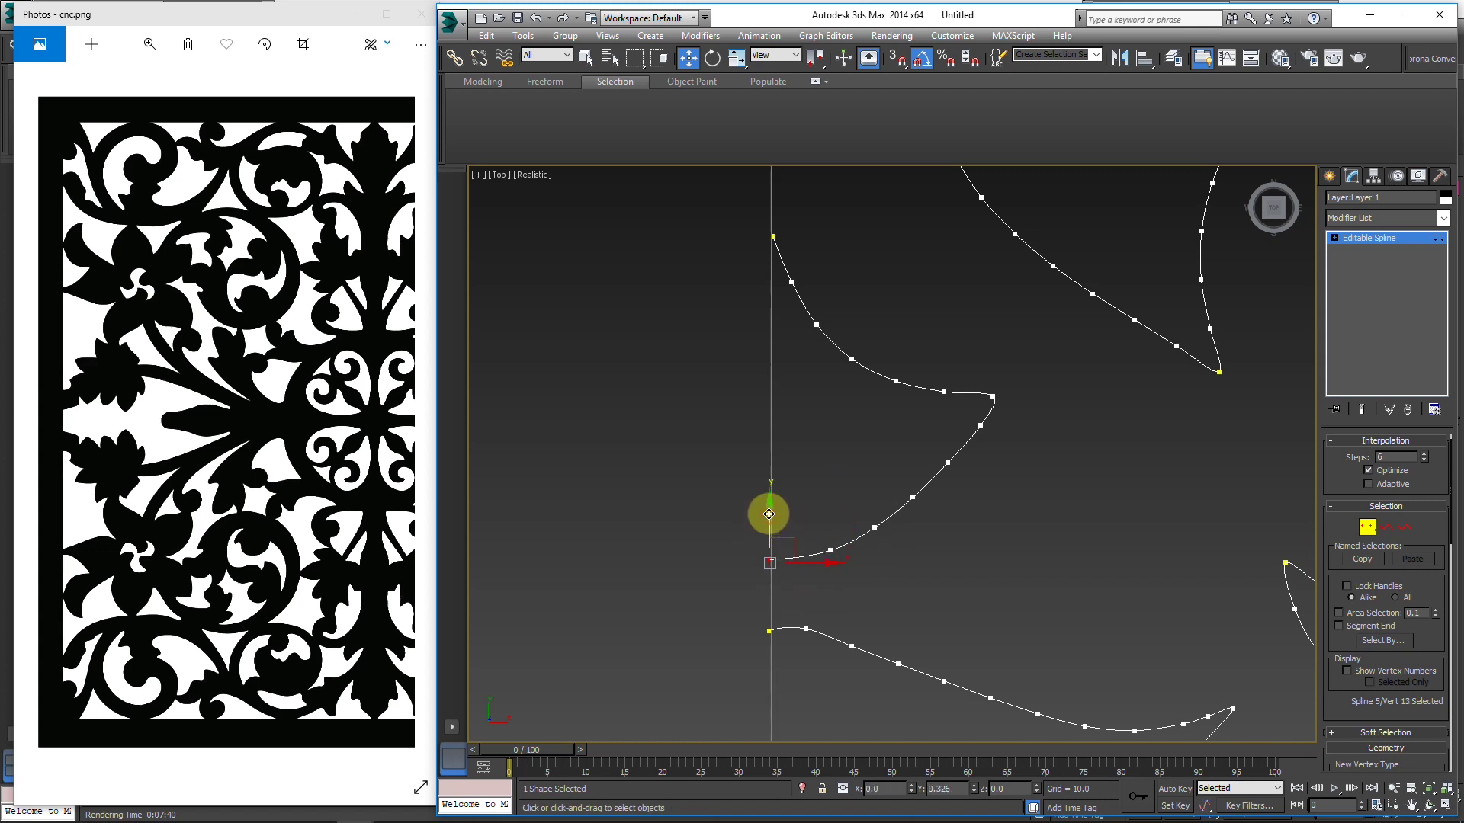
click(814, 474)
Step: Move the small pointed motif's upper end vertex outward across the left edge line and adjust its neighbouring vertex
scroll(799, 428, down, 4)
middle_drag(797, 405, 787, 494)
scroll(787, 488, up, 3)
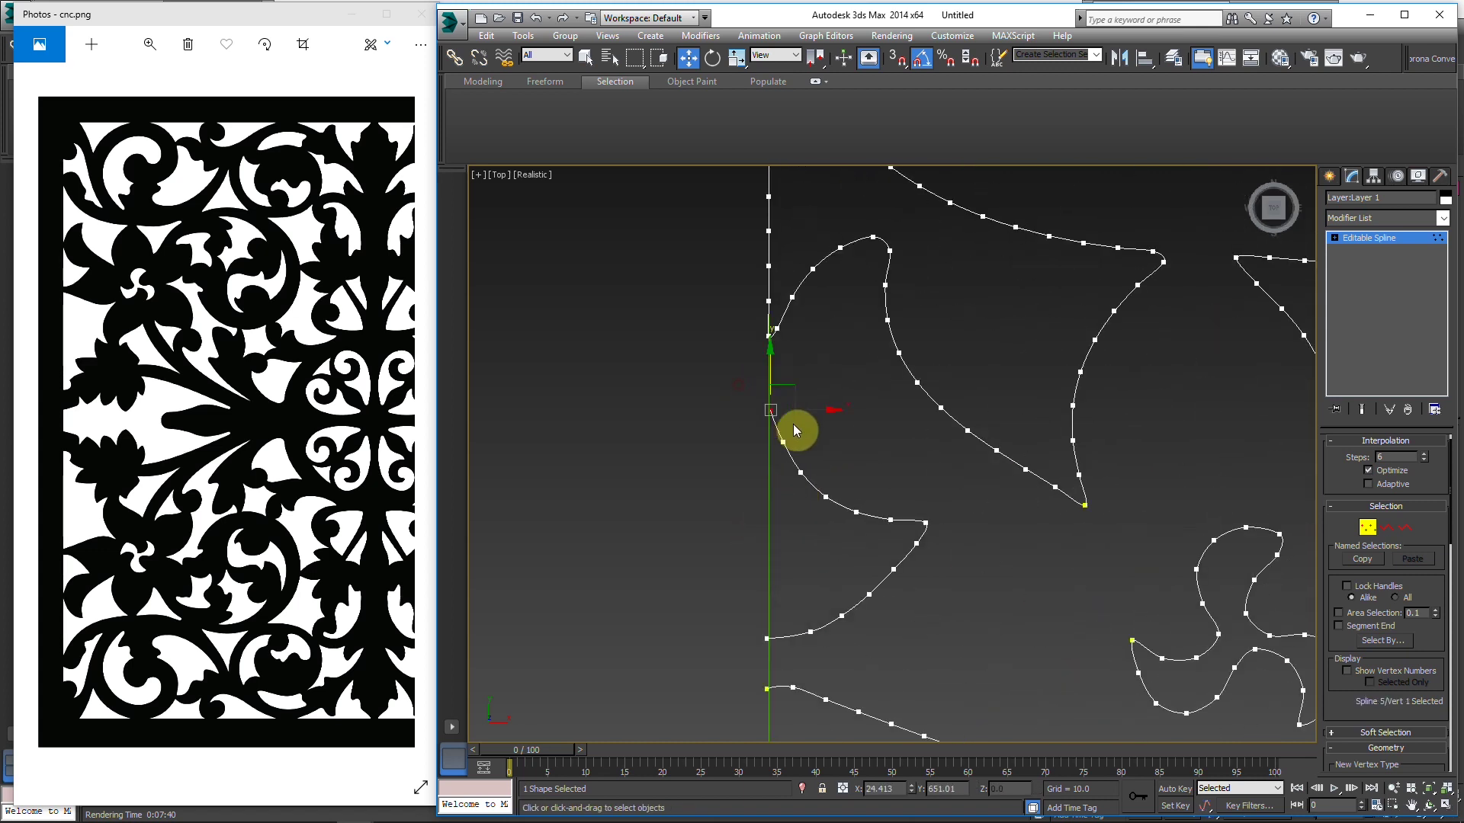
scroll(799, 409, up, 2)
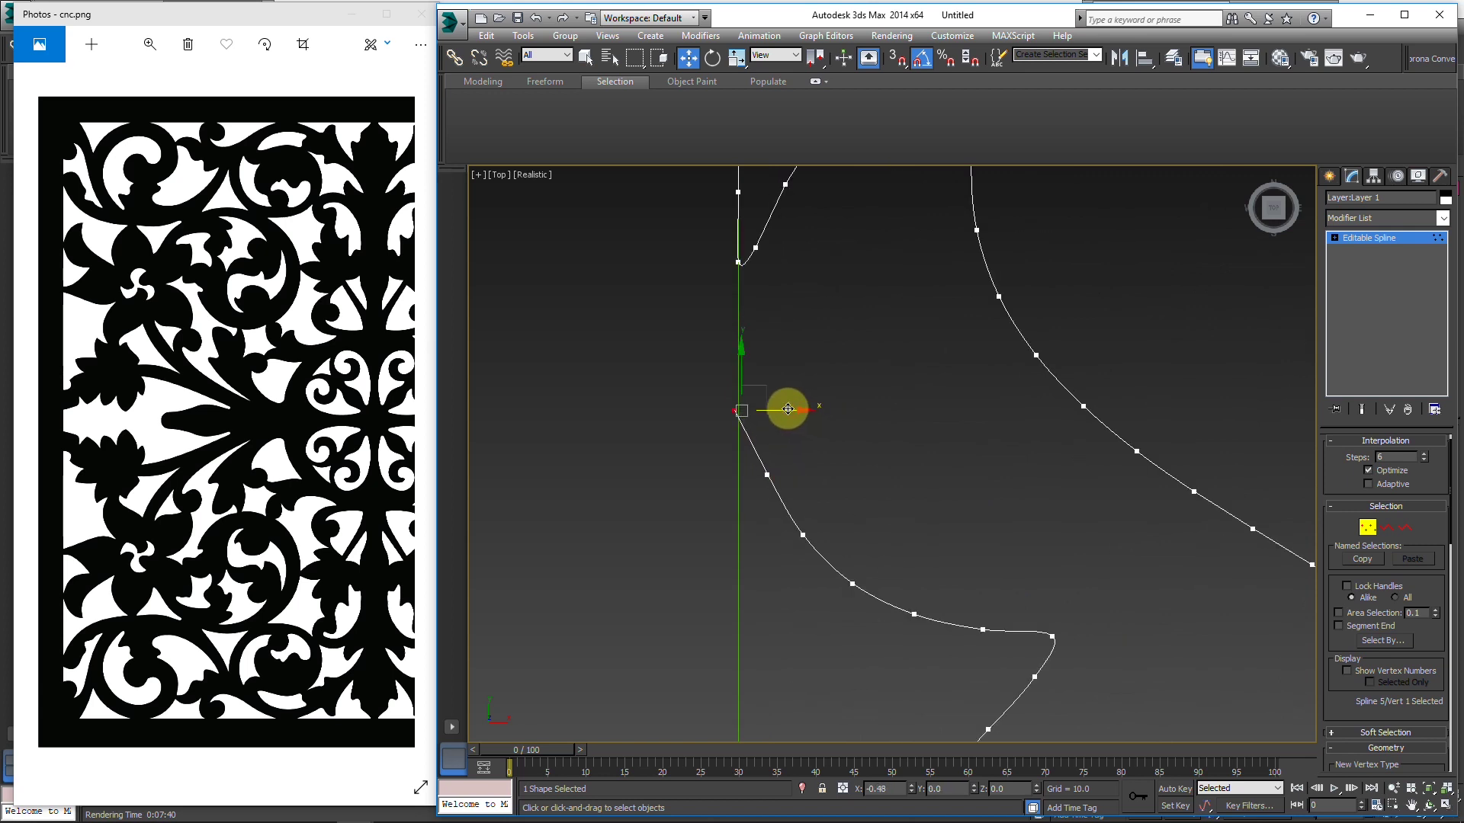
click(767, 474)
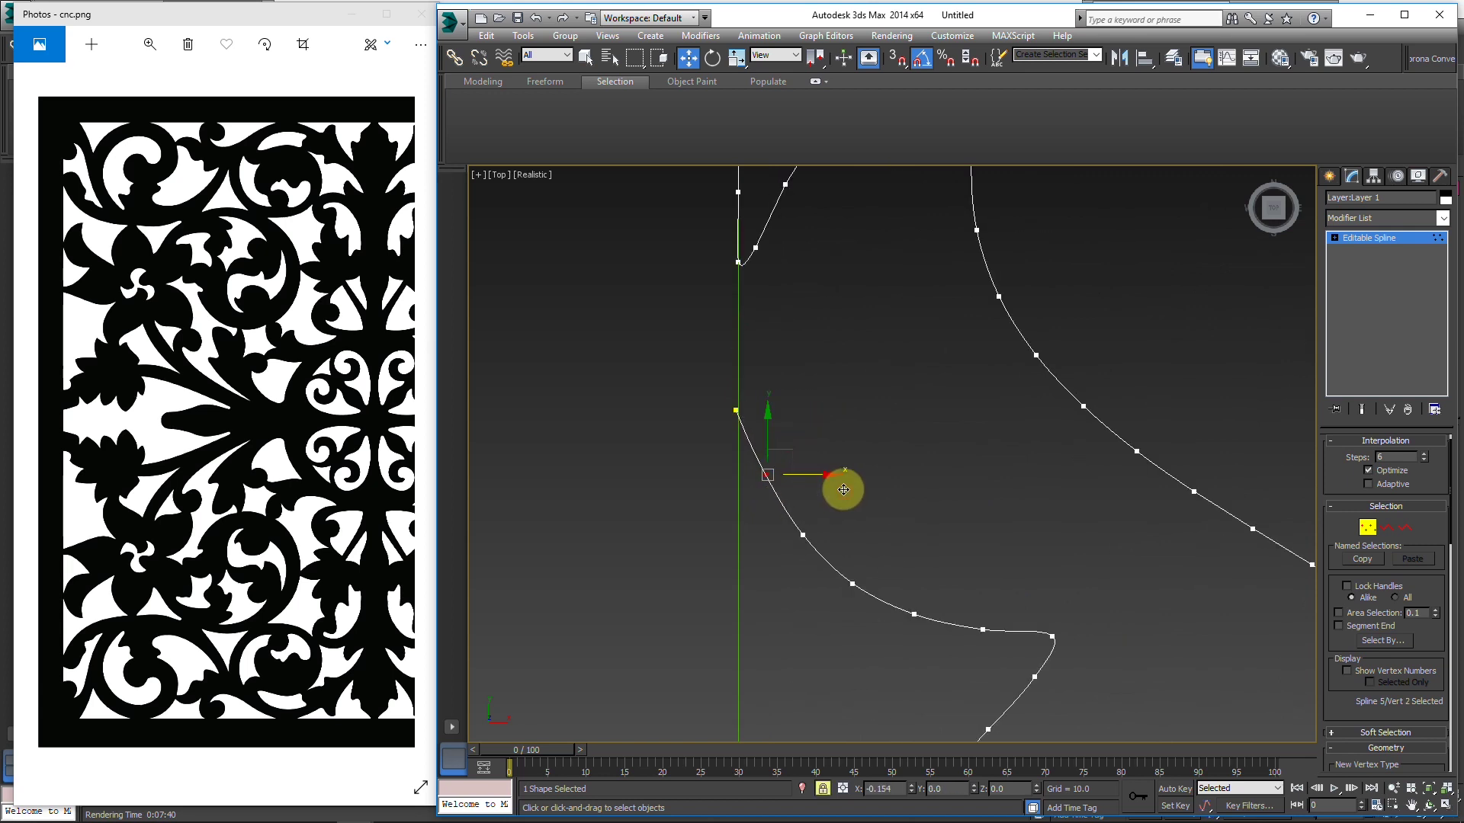
Step: Delete the straight left-edge segments of the large petal motif above the small pointed one
scroll(816, 487, down, 3)
key(2)
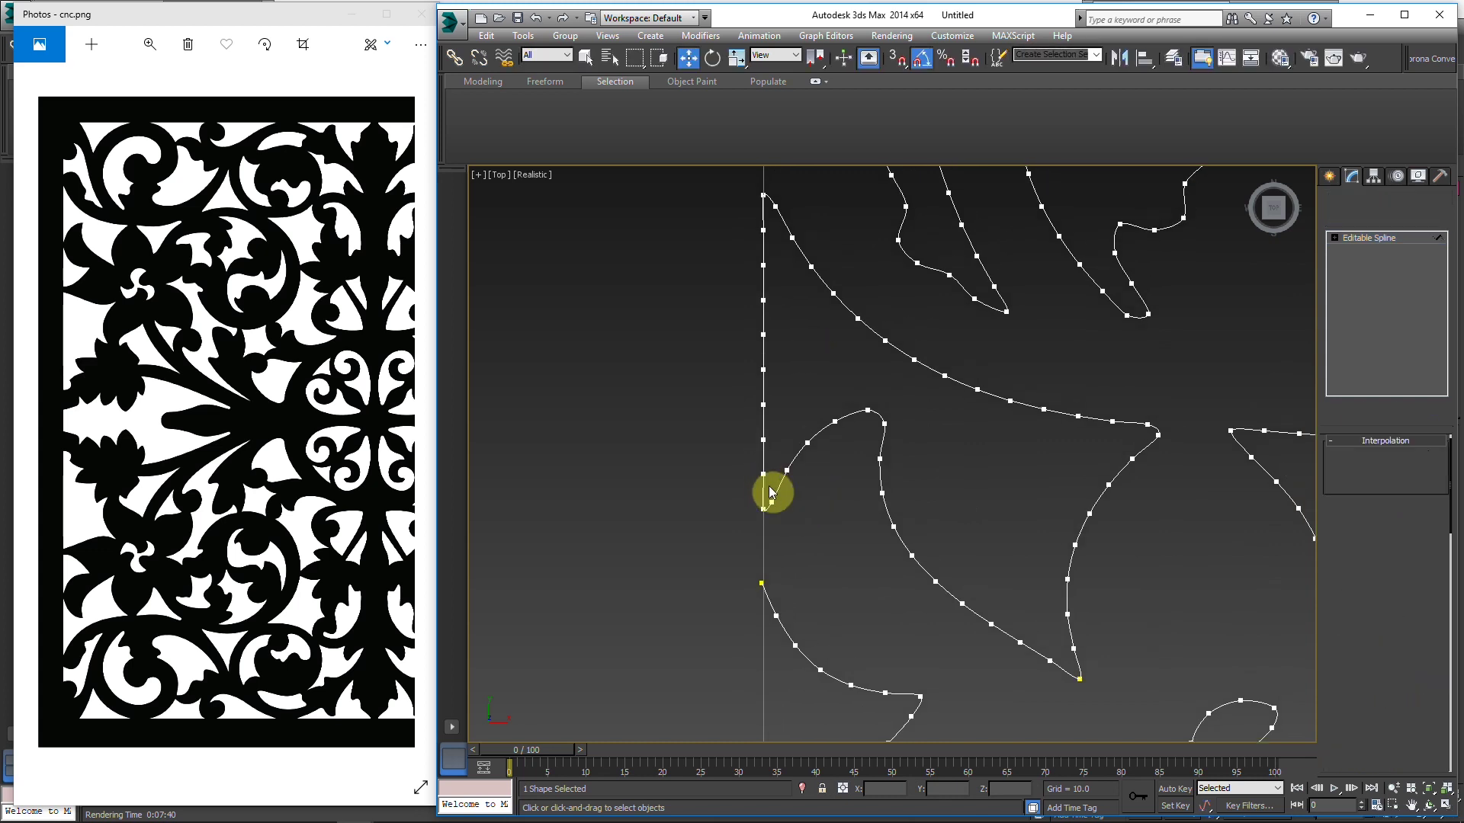
key(q)
ctrl+drag(787, 413, 736, 307)
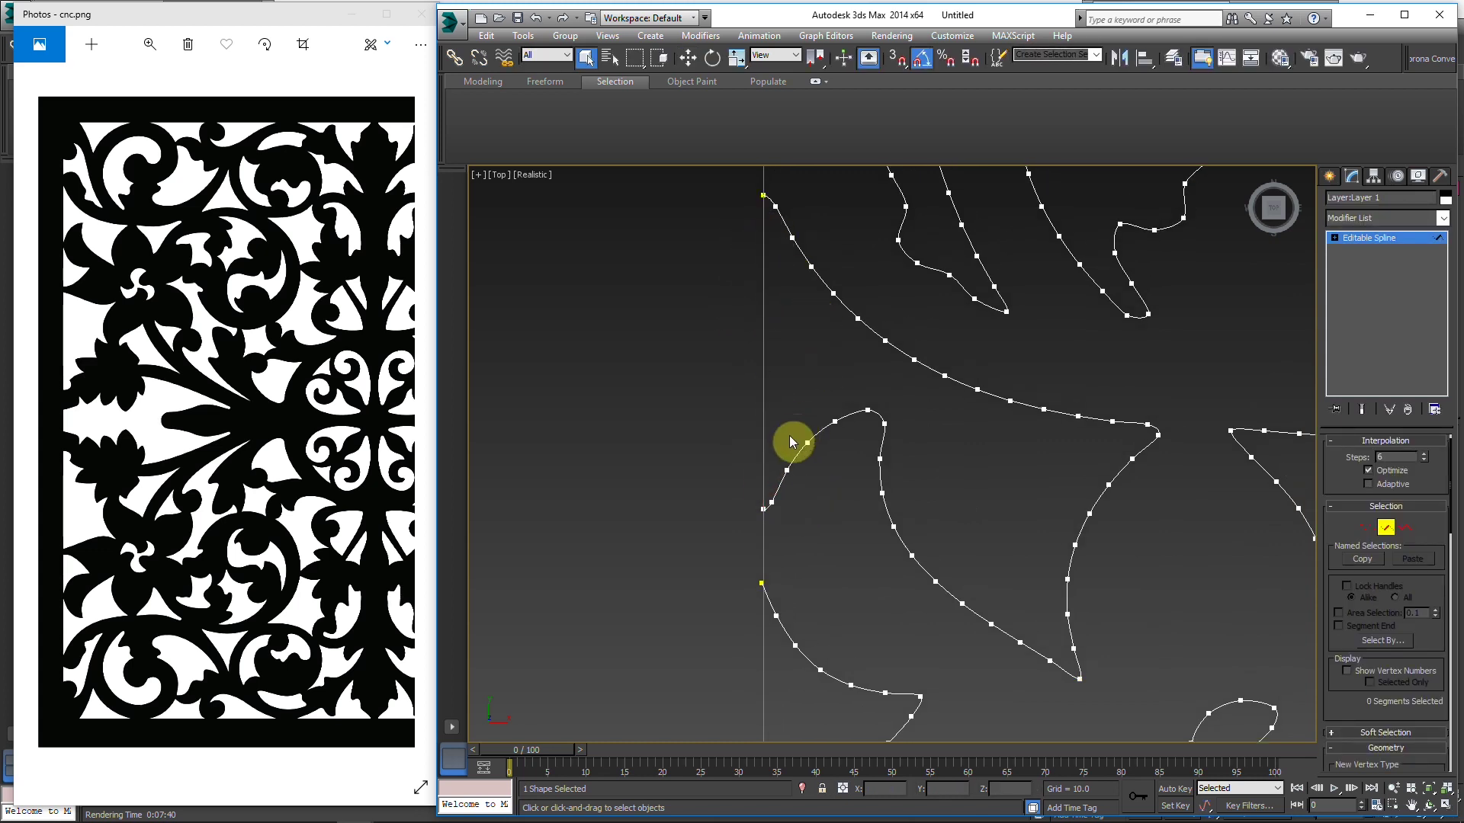
Step: Move the large petal motif's lower end vertex outward to slightly cross the left edge line
scroll(774, 518, up, 3)
key(1)
key(w)
drag(763, 521, 796, 502)
Step: Move the large petal motif's upper end vertex outward to slightly cross the left edge line
scroll(761, 450, down, 3)
middle_drag(759, 271, 756, 412)
scroll(753, 410, up, 3)
key(space)
key(space)
drag(764, 331, 822, 356)
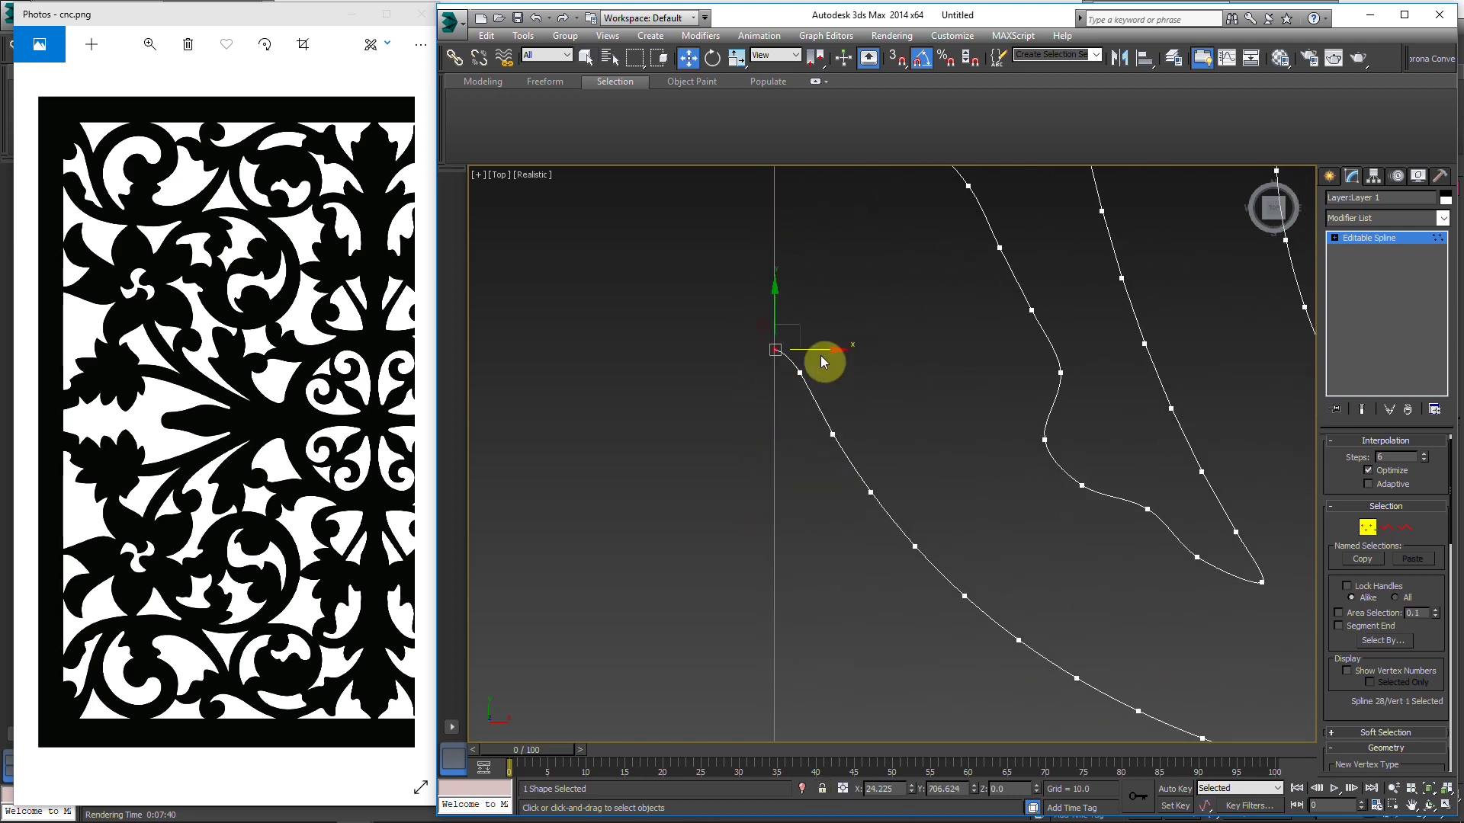
Step: Delete the short left-edge segments of the narrow leaf motif near the upper-left corner of the pattern
scroll(849, 382, down, 5)
scroll(814, 378, up, 3)
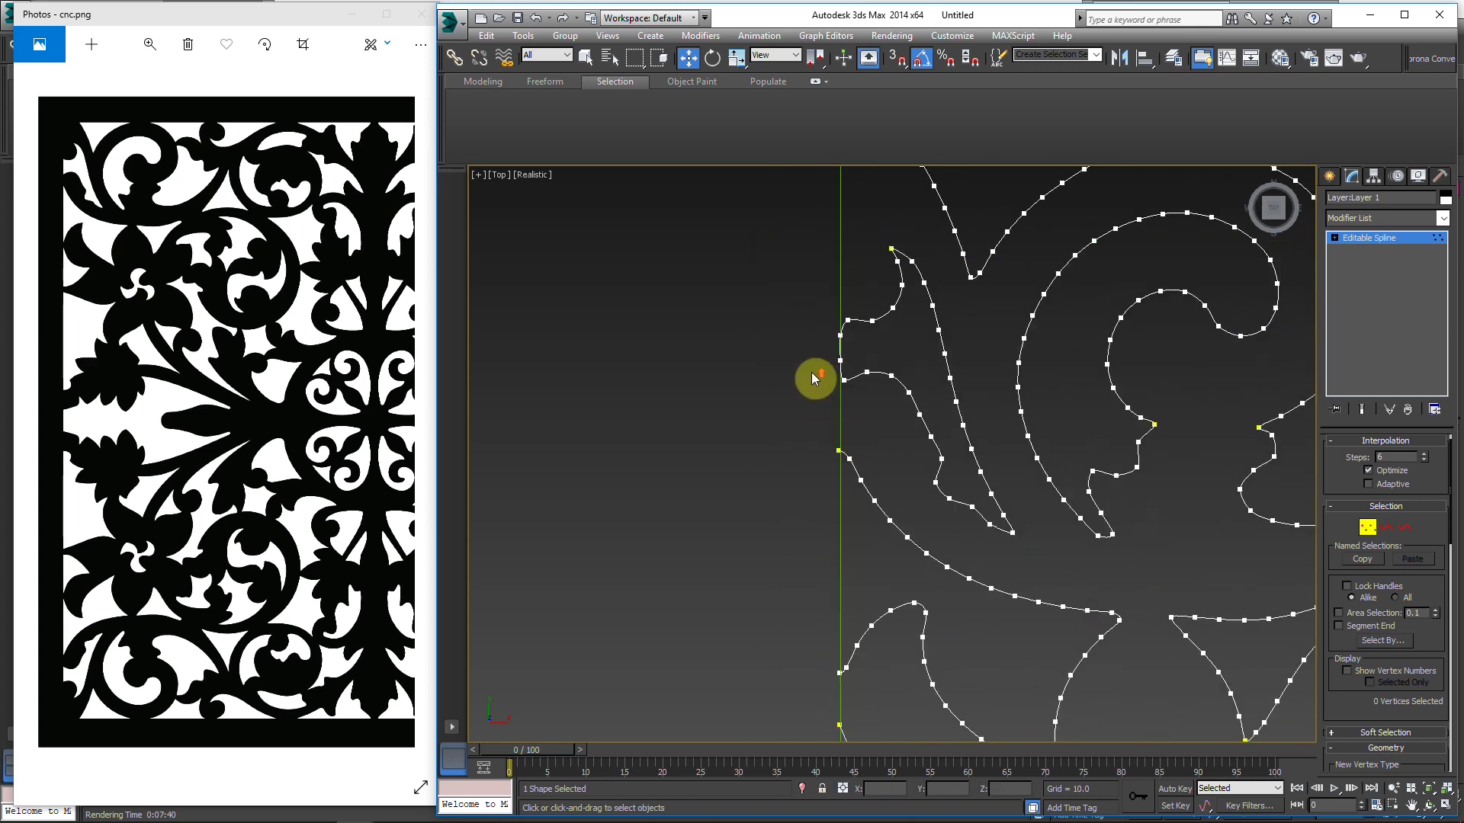
key(2)
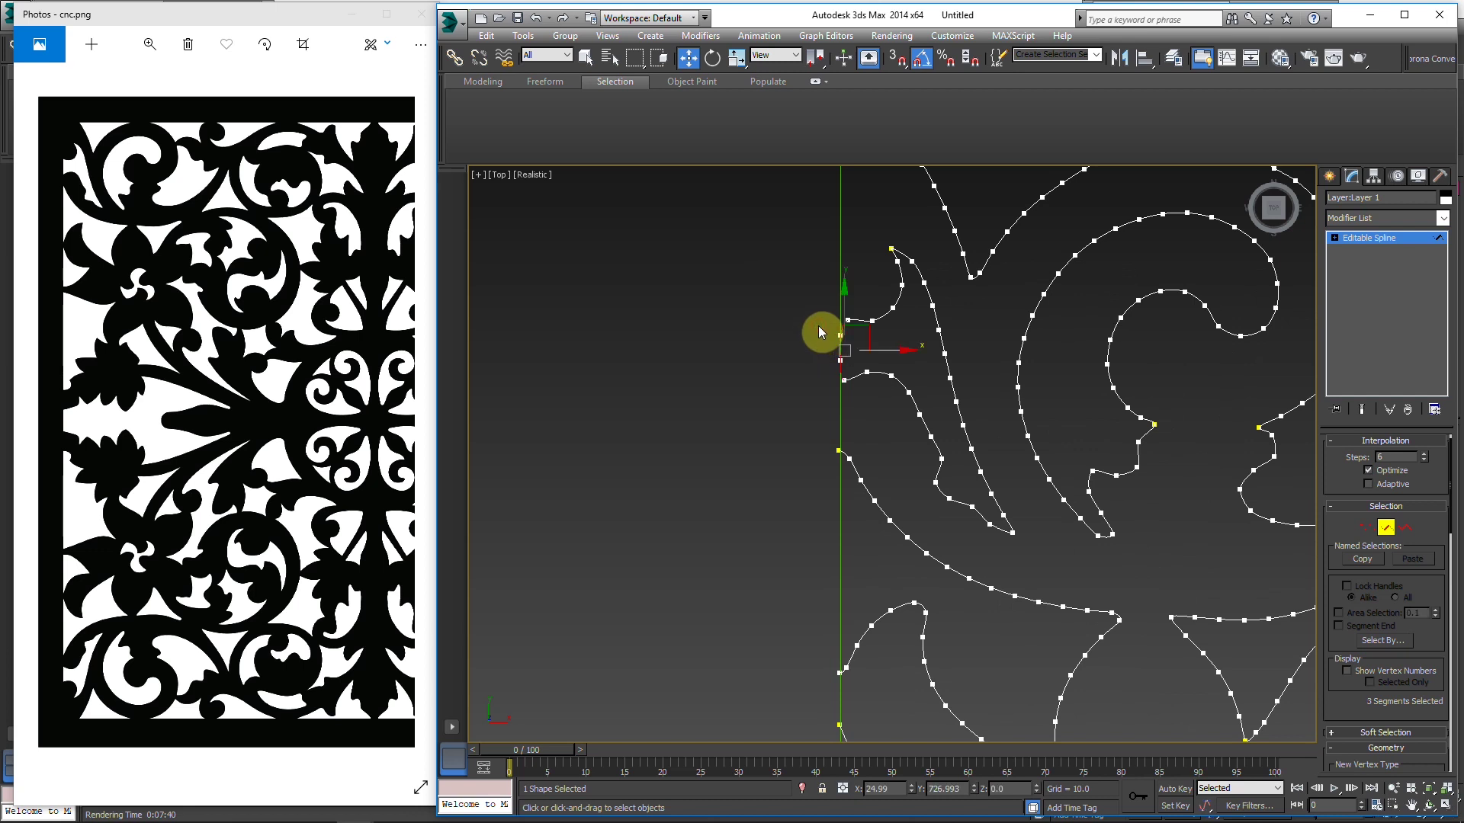
key(Delete)
scroll(849, 336, up, 3)
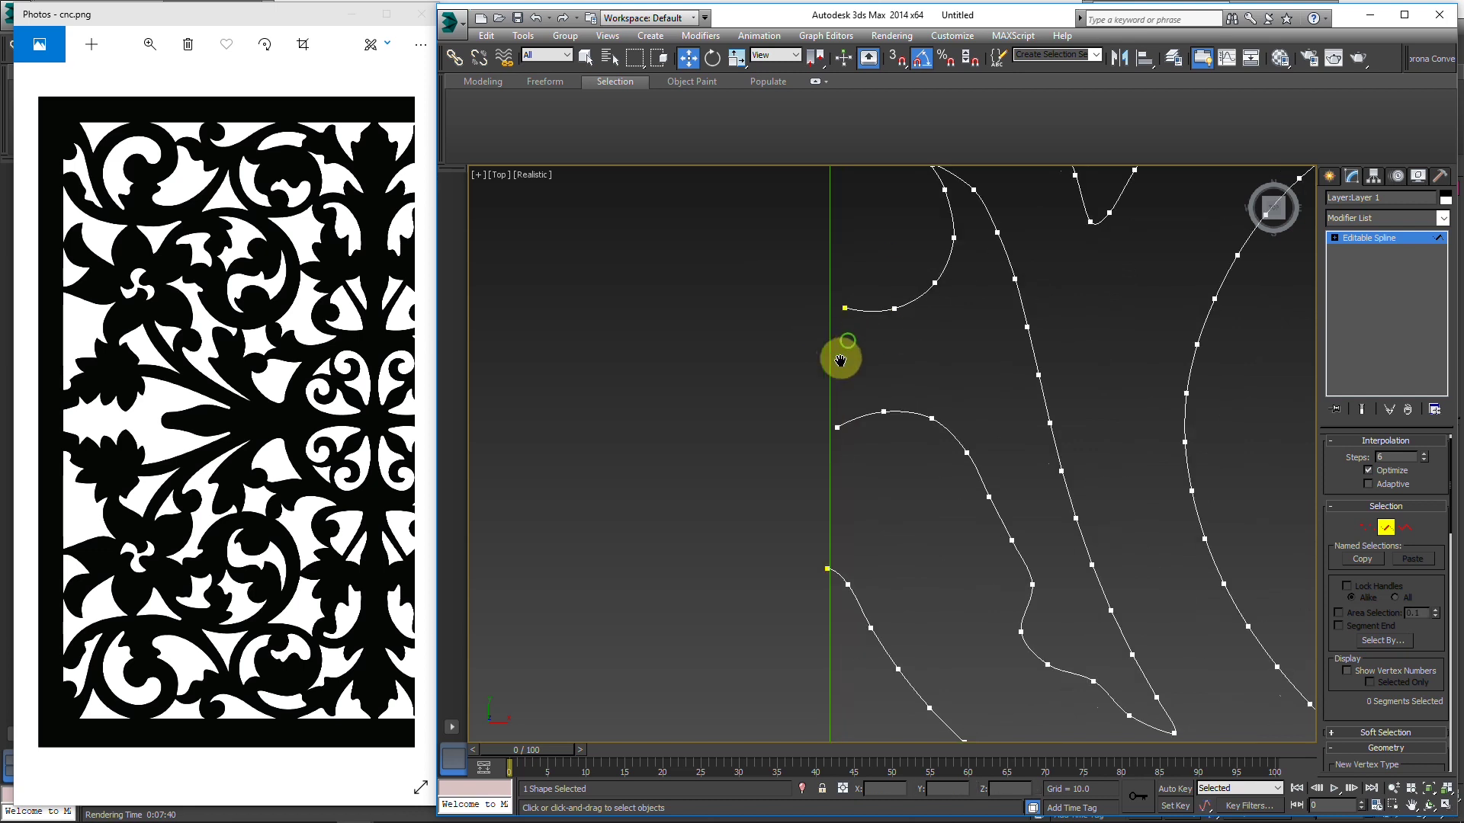
Step: Move the narrow leaf motif's upper end vertex outward across the left edge line and adjust its neighbouring vertex
key(1)
click(831, 328)
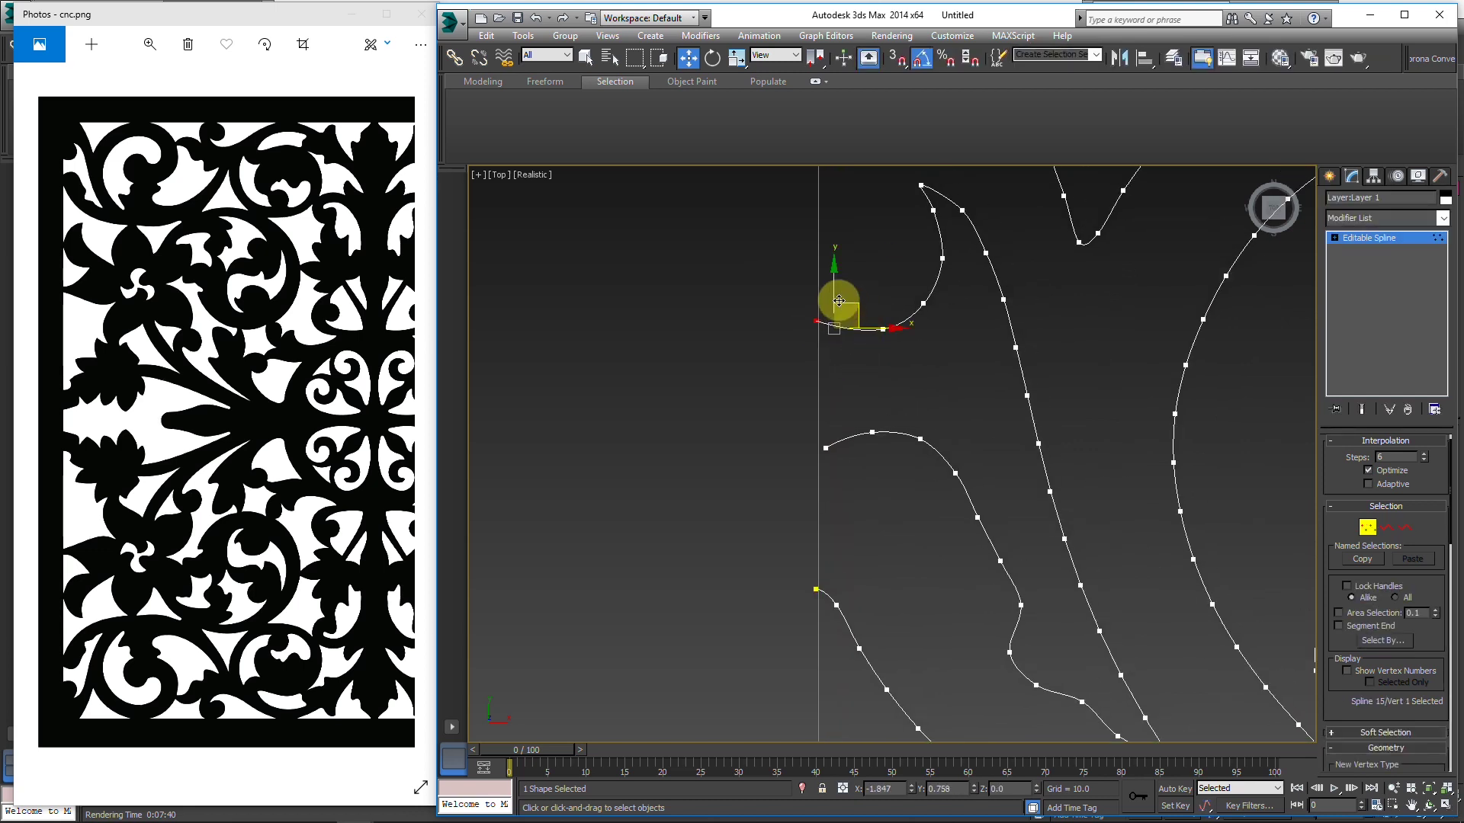
click(883, 329)
key(space)
drag(901, 359, 894, 364)
key(space)
click(890, 373)
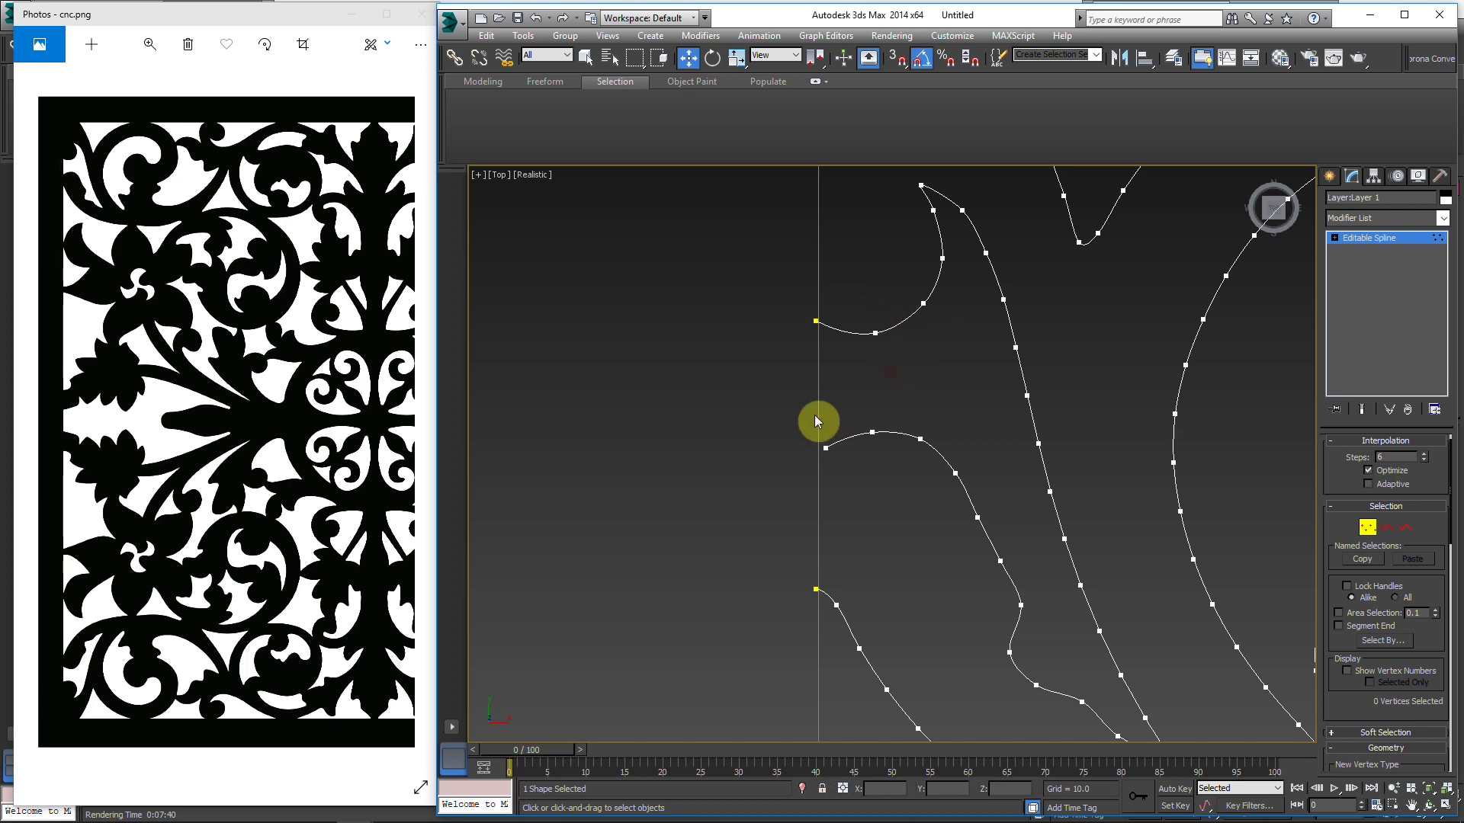
Step: Move the narrow leaf motif's lower end vertex outward so it crosses the left edge line
click(826, 448)
key(space)
click(882, 506)
Step: Attach the left and top edge lines to the pattern's editable spline
scroll(882, 505, down, 5)
middle_drag(893, 499, 862, 467)
scroll(856, 304, up, 3)
scroll(844, 283, down, 6)
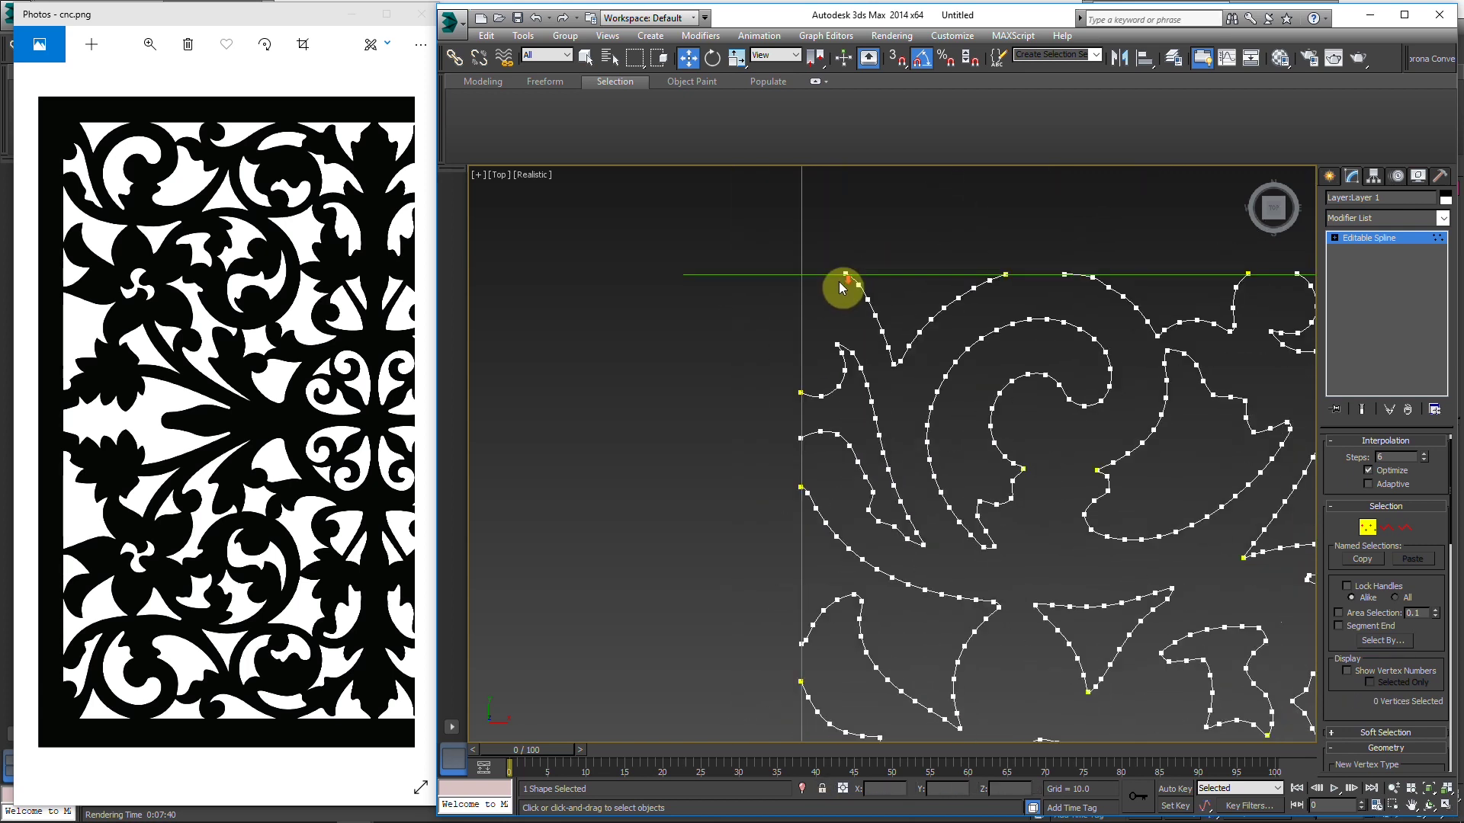
key(1)
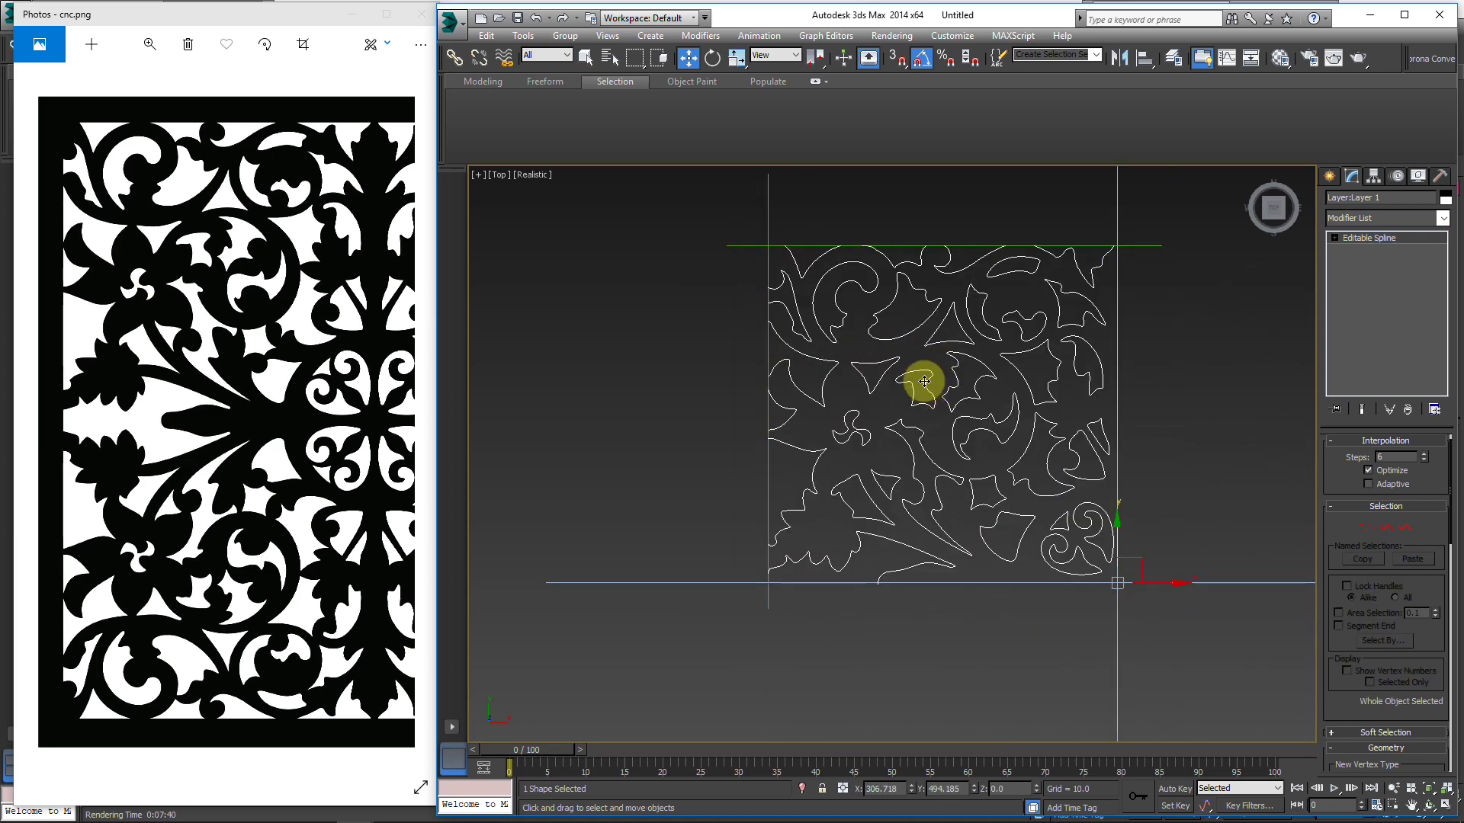
scroll(876, 314, up, 2)
right_click(861, 284)
scroll(859, 235, up, 2)
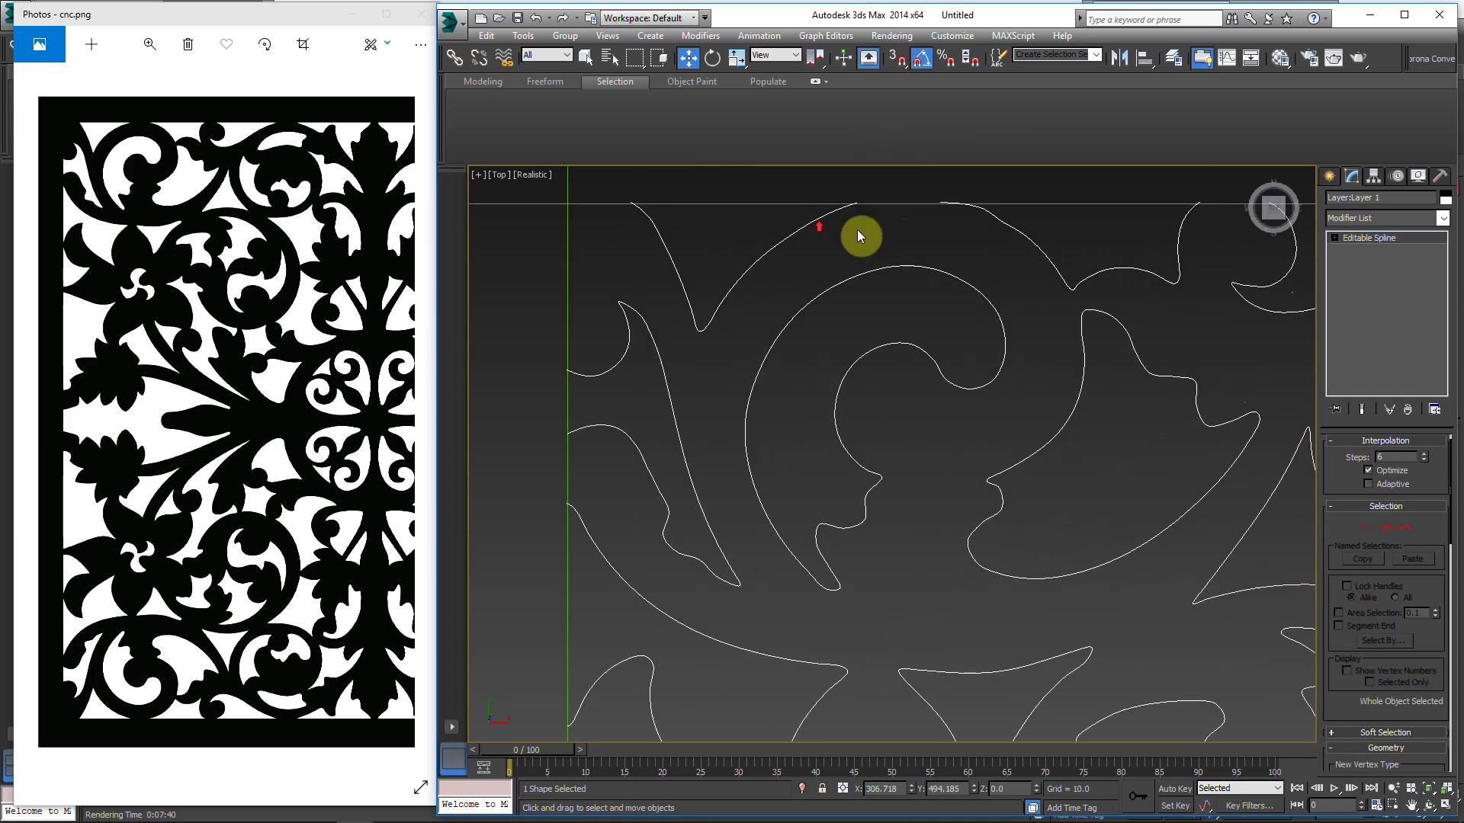
key(1)
scroll(874, 279, up, 2)
scroll(869, 279, down, 3)
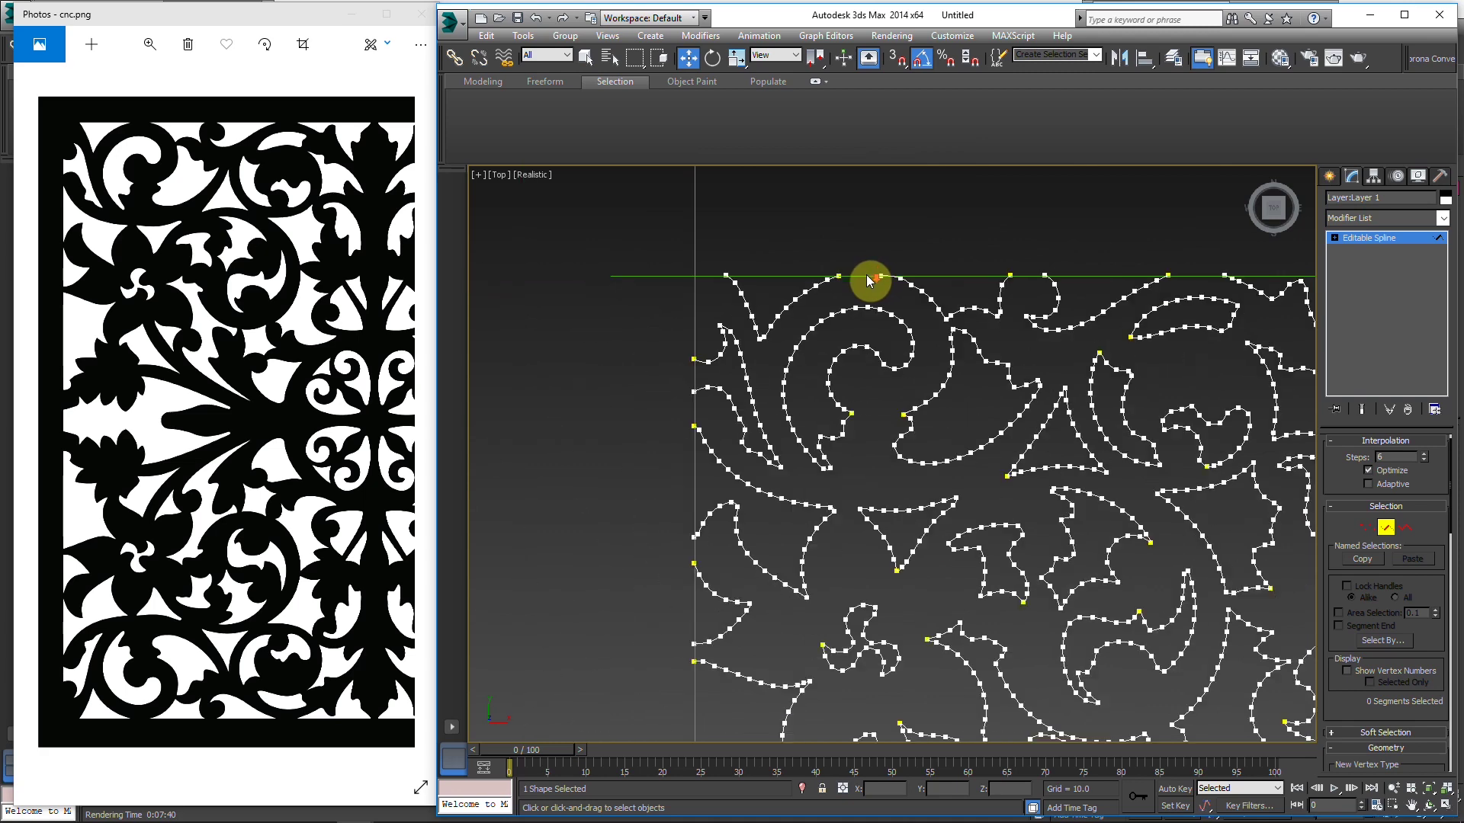
scroll(866, 295, up, 2)
key(1)
right_click(829, 293)
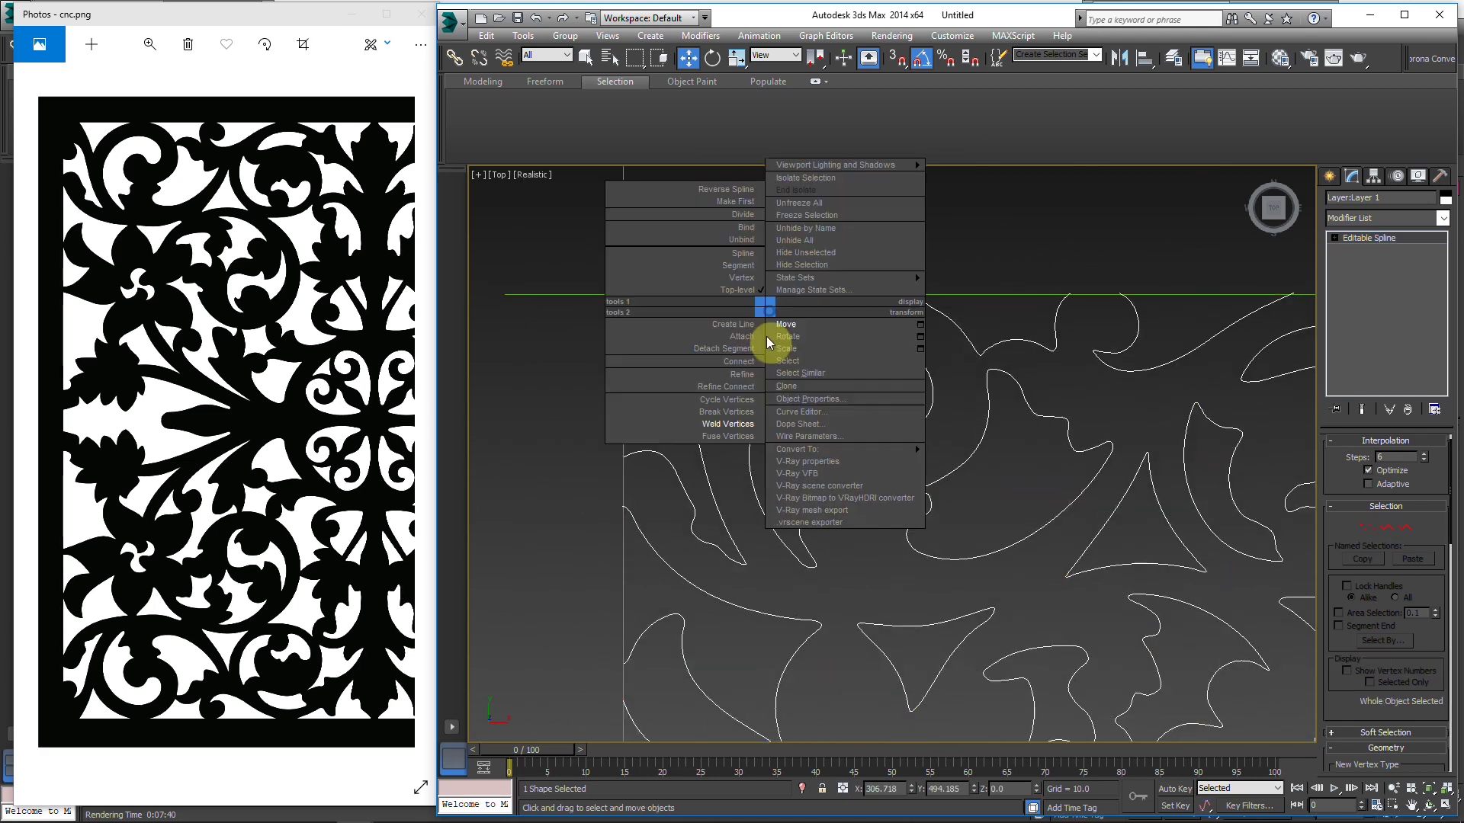
click(751, 339)
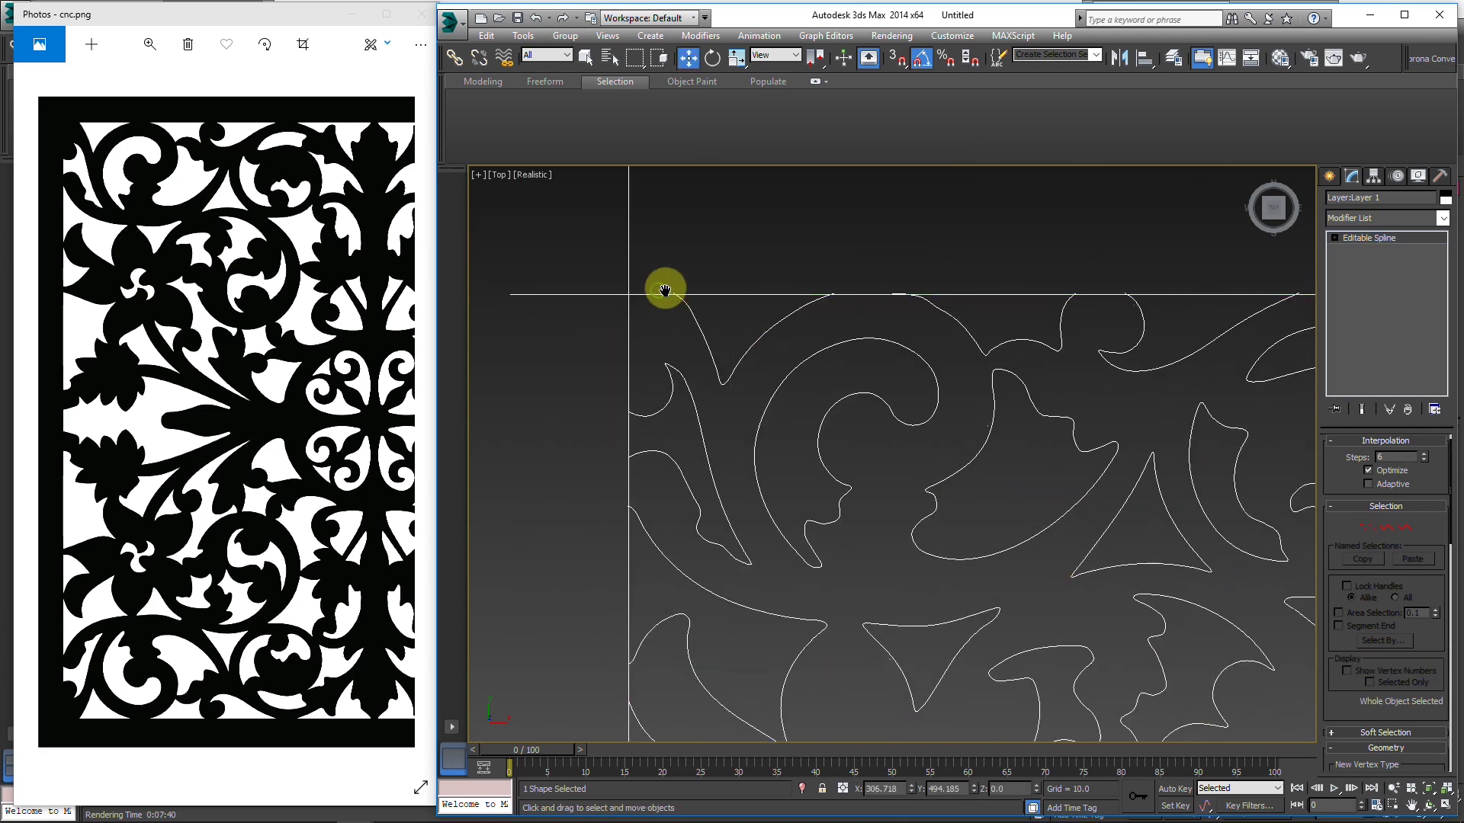
Step: Trim the overhanging ends of the left and top edge lines at the pattern's upper-left corner
key(1)
scroll(625, 279, up, 4)
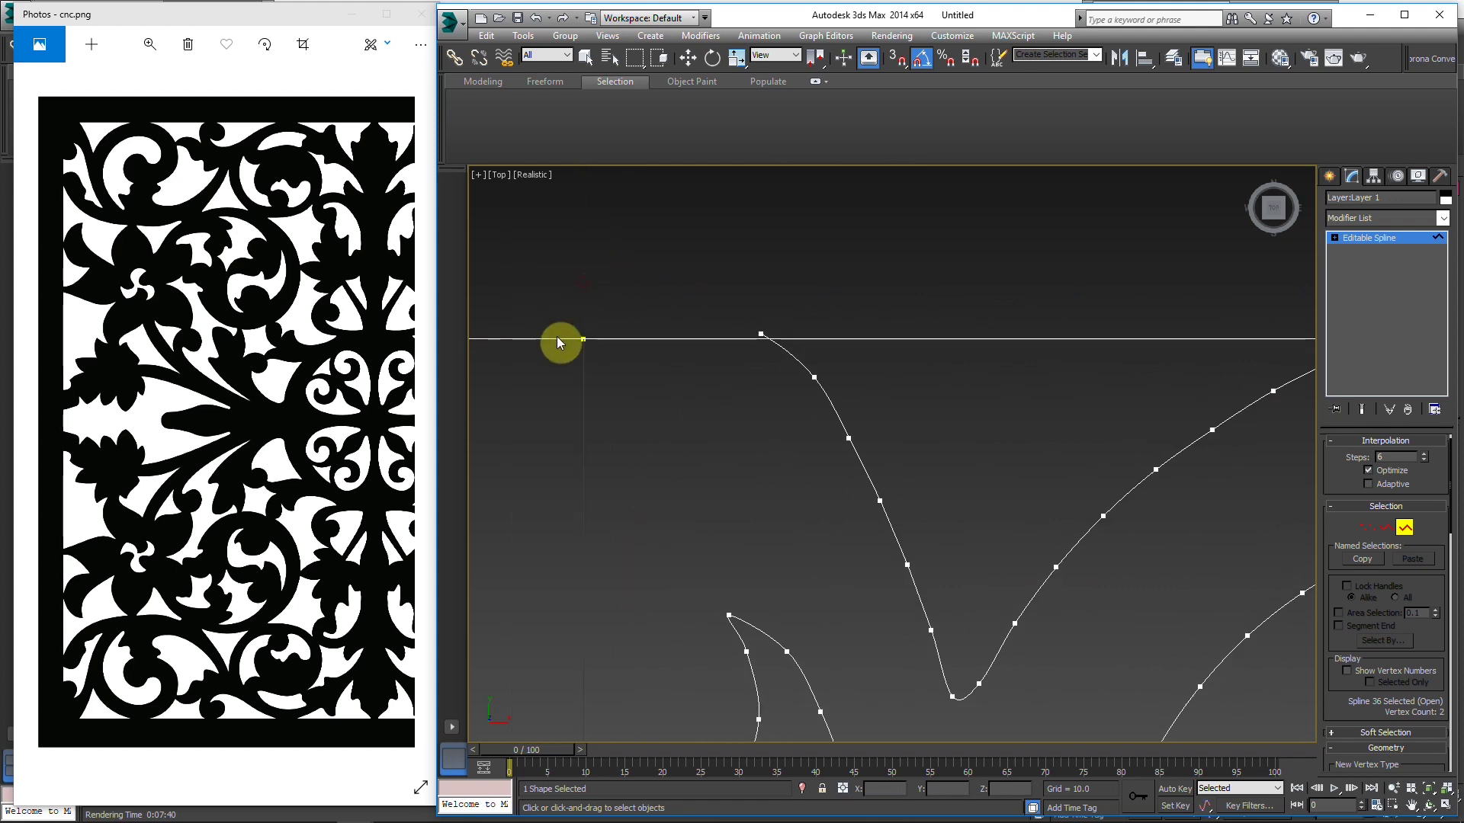
scroll(702, 321, up, 2)
scroll(827, 347, down, 4)
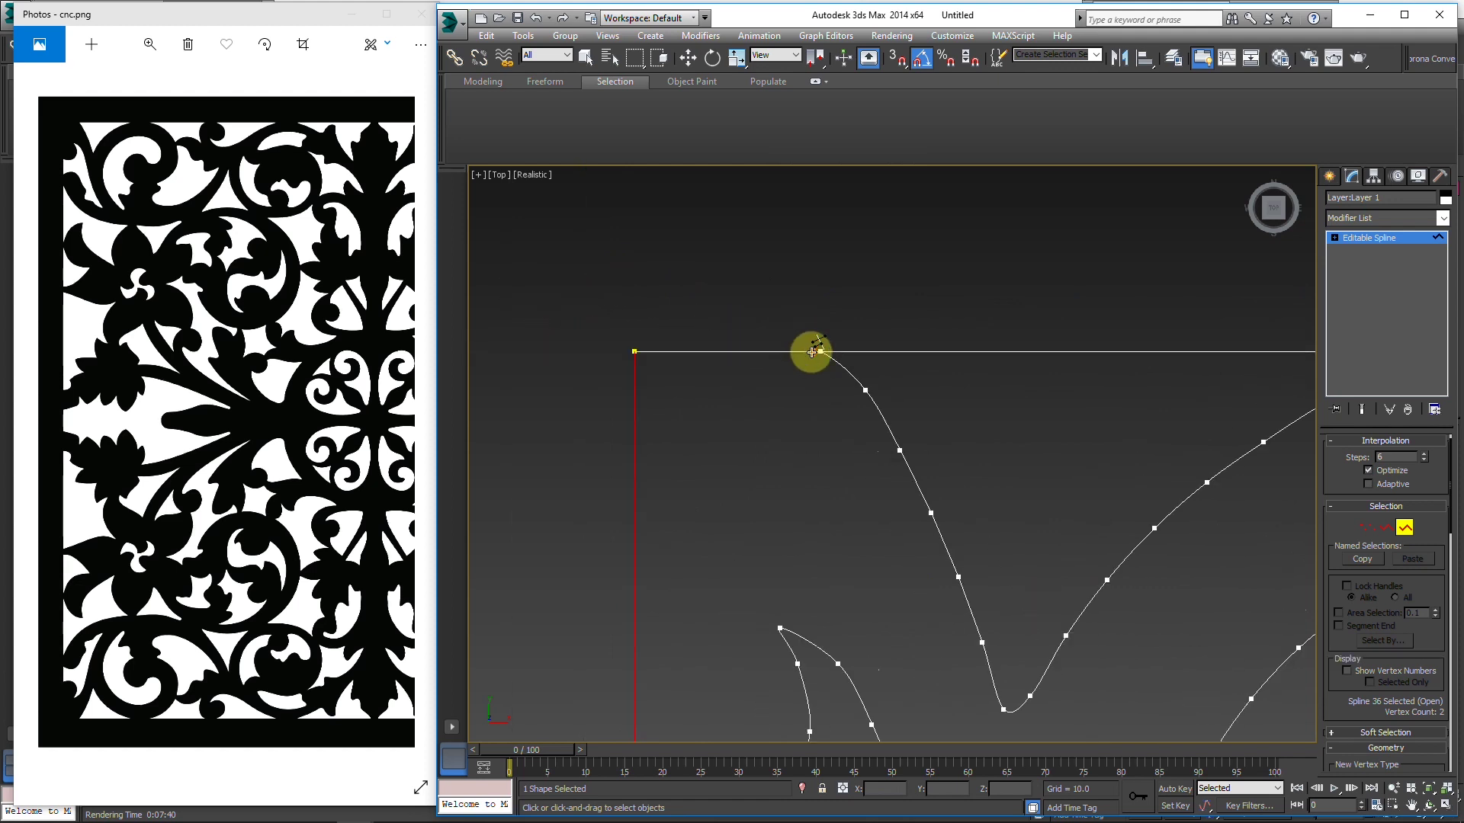
scroll(825, 355, down, 1)
Step: Set the interpolation steps to 0 and trim the top edge line across the motif openings near the upper-left corner
right_click(1424, 459)
middle_drag(853, 303, 800, 297)
click(820, 327)
scroll(810, 328, down, 2)
middle_drag(833, 343, 801, 280)
middle_drag(953, 273, 885, 268)
scroll(882, 266, up, 4)
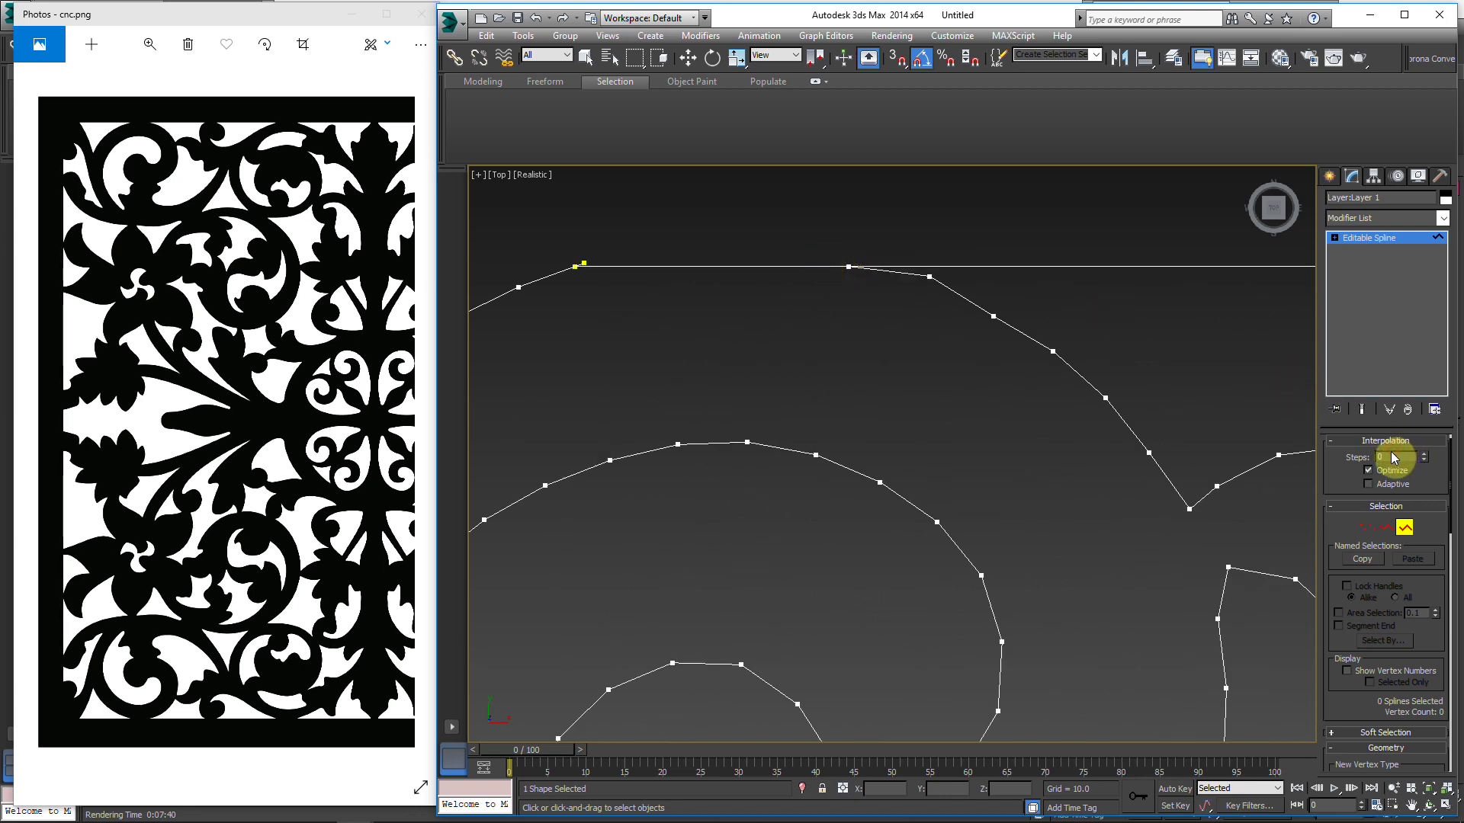
Step: Set the spline's interpolation steps back to 6
text(6)
key(Return)
middle_drag(936, 361, 872, 347)
scroll(862, 345, down, 5)
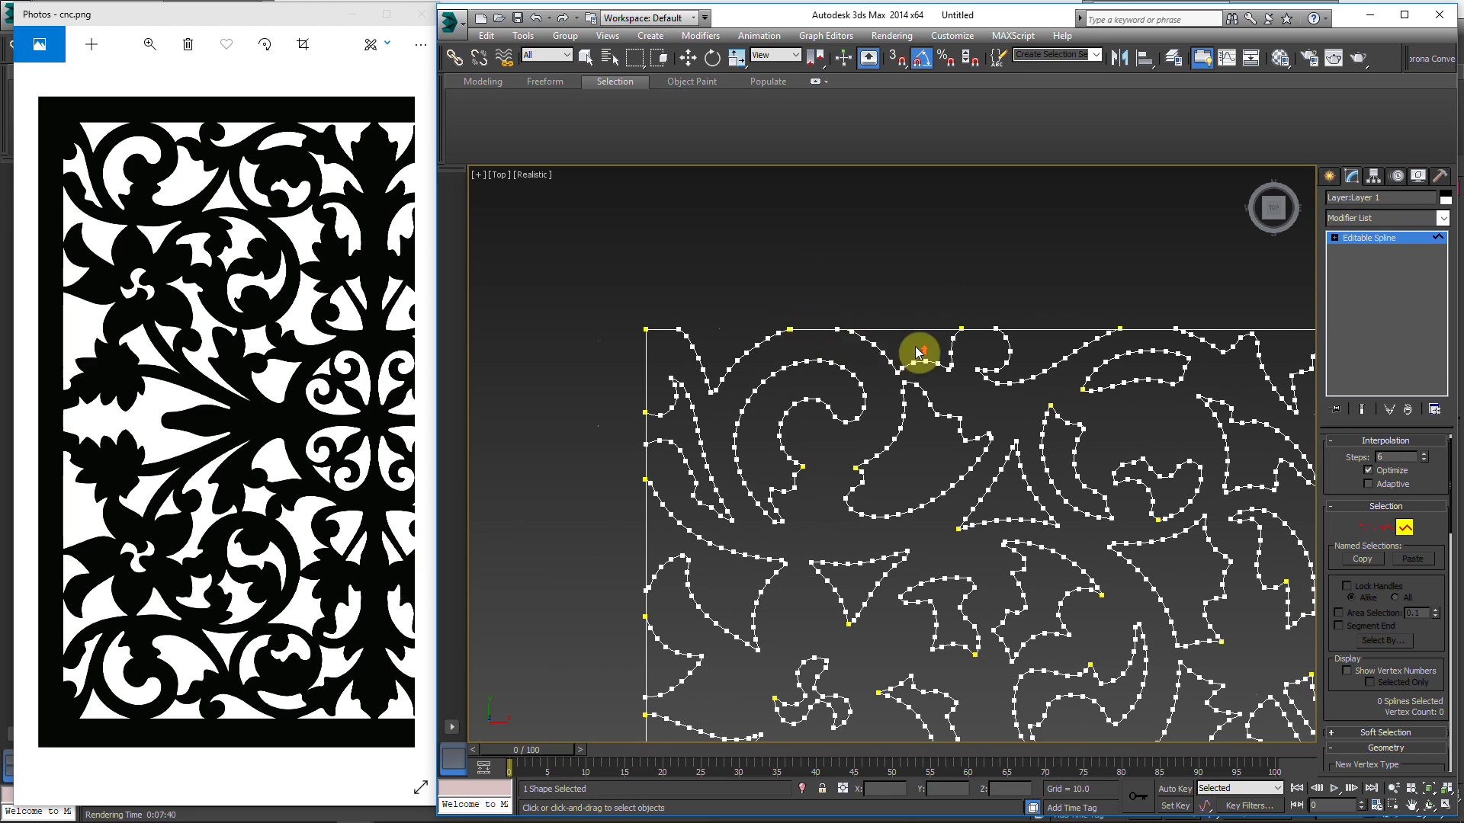
Step: Adjust the curve vertex of the scroll motif just below the top edge line
scroll(919, 336, up, 2)
key(w)
scroll(783, 317, up, 2)
scroll(1022, 382, up, 2)
key(1)
click(1033, 387)
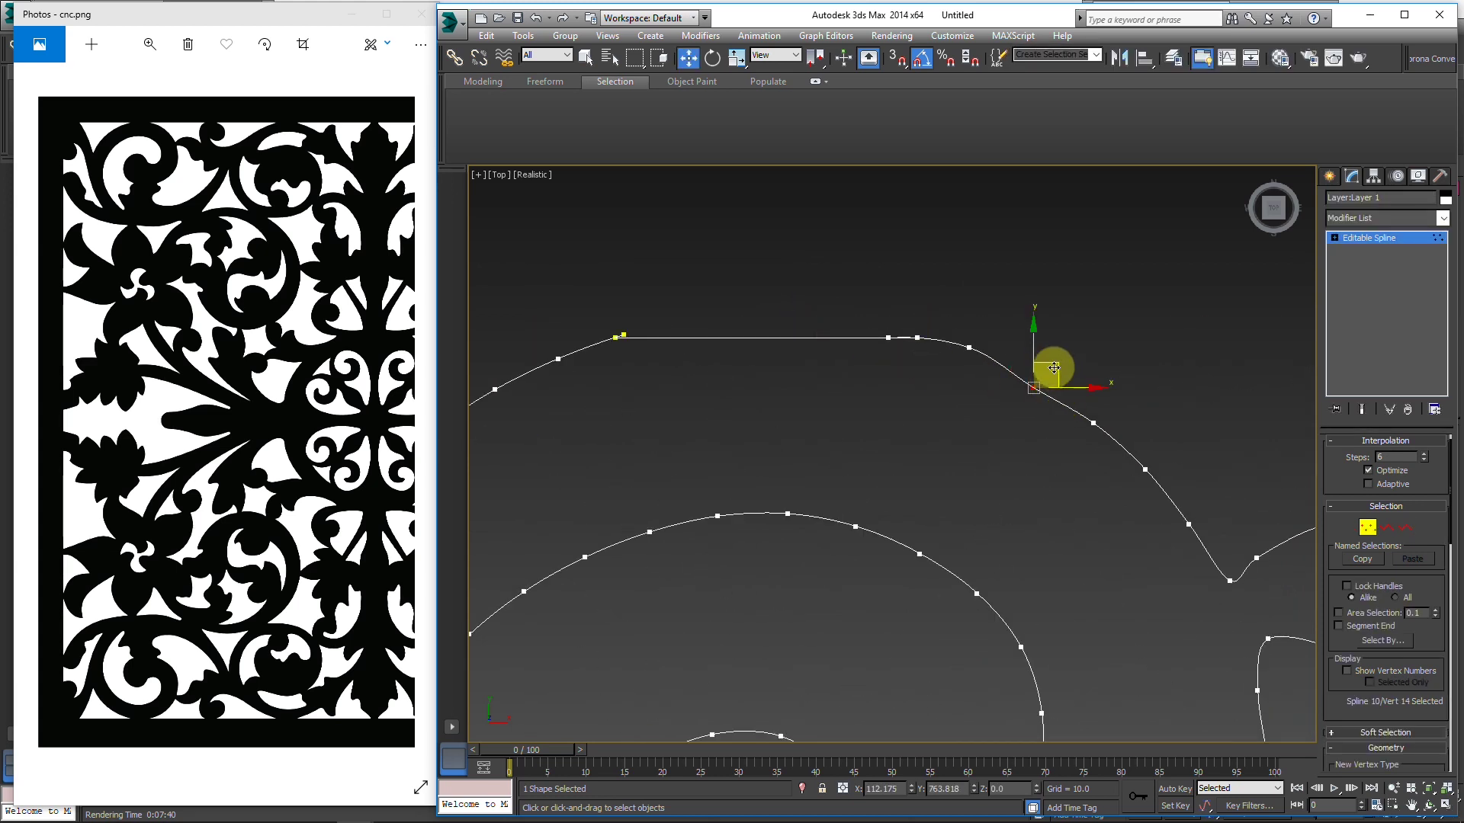
click(999, 435)
Step: Trim the top edge line across the remaining motif openings towards the right edge line
scroll(862, 392, down, 5)
key(3)
scroll(1022, 366, down, 3)
middle_drag(1062, 392, 848, 372)
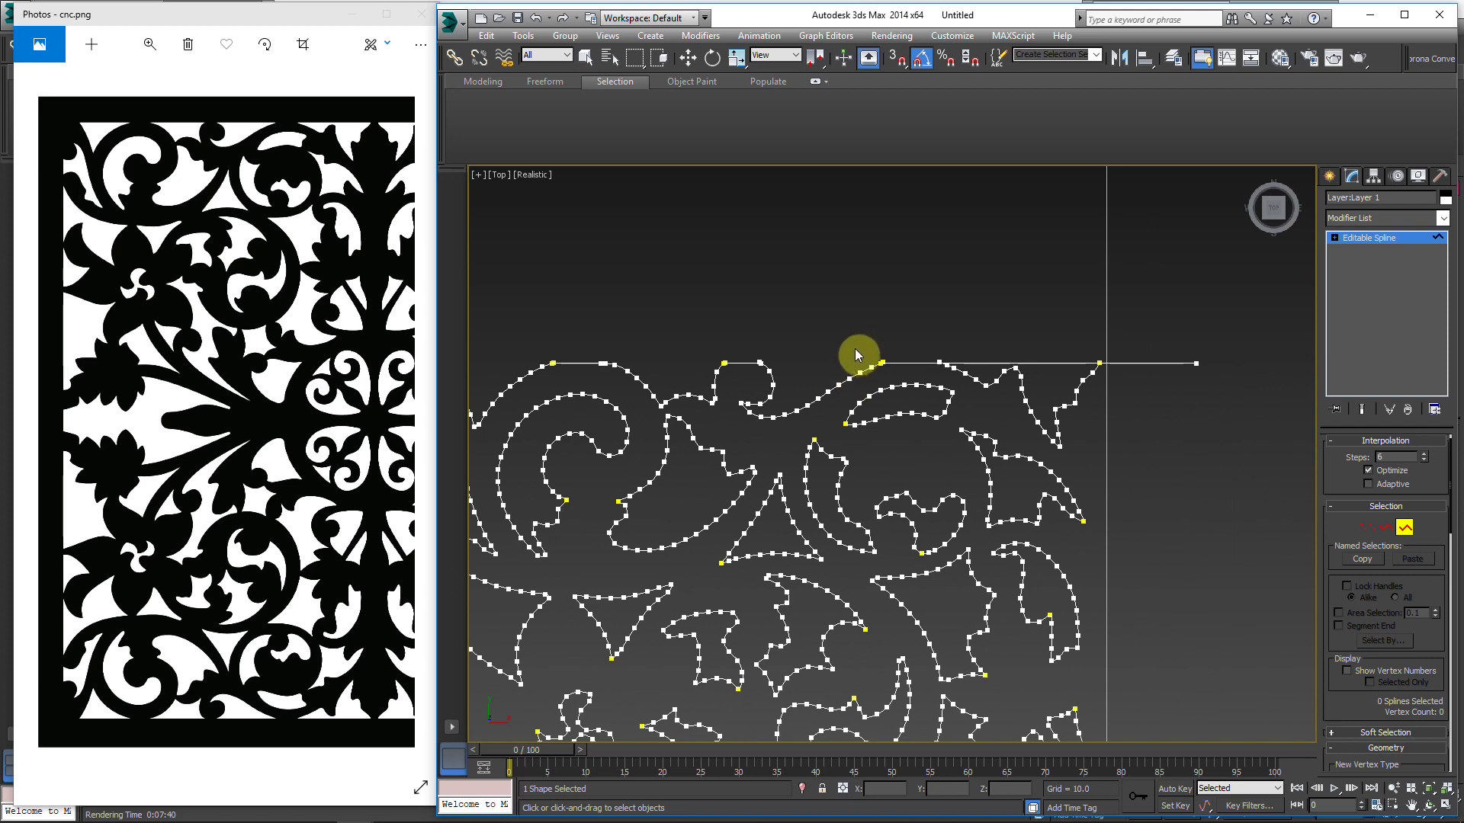
scroll(859, 361, up, 3)
middle_drag(1177, 372, 996, 346)
scroll(997, 343, up, 12)
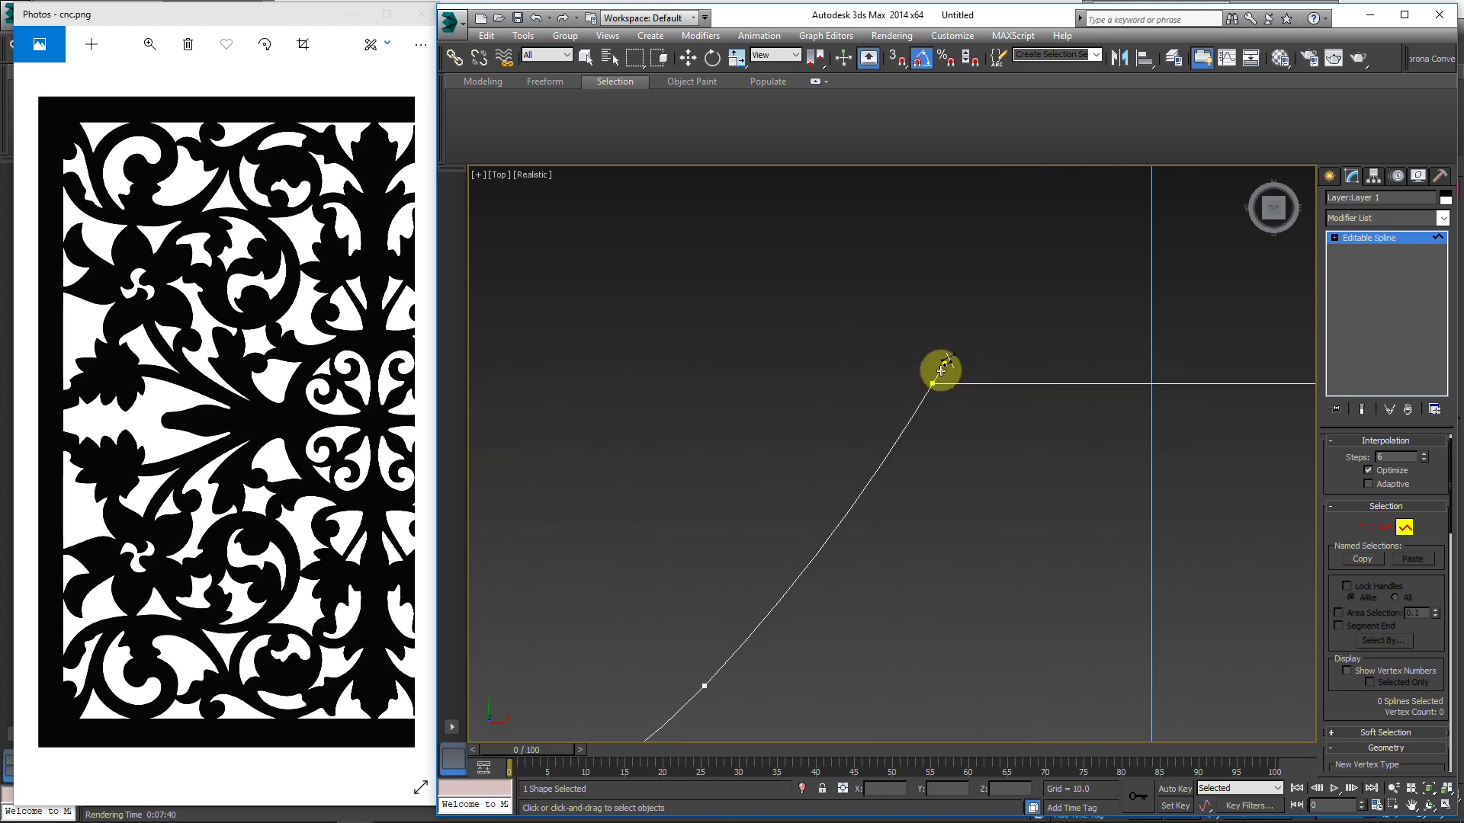
Step: Weld the vertices where the upper-right corner motif's curve meets the top edge line
key(w)
key(1)
drag(903, 341, 946, 400)
right_click(932, 427)
click(902, 548)
scroll(924, 483, down, 5)
middle_drag(924, 483, 967, 310)
scroll(962, 274, down, 3)
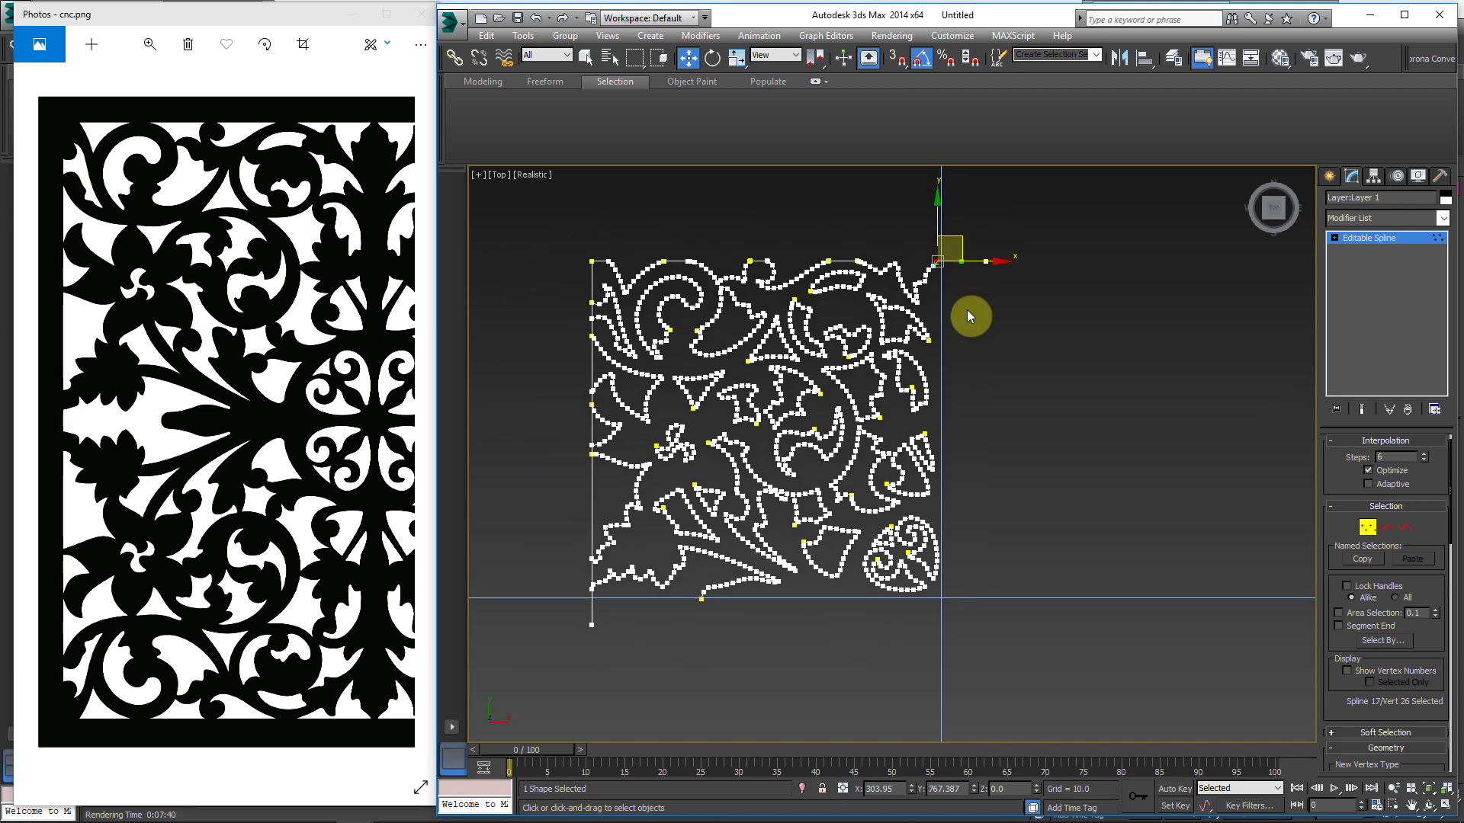
Step: Attach the right edge line to the pattern spline and trim the overhanging ends at the upper-right corner
key(3)
right_click(971, 314)
click(908, 327)
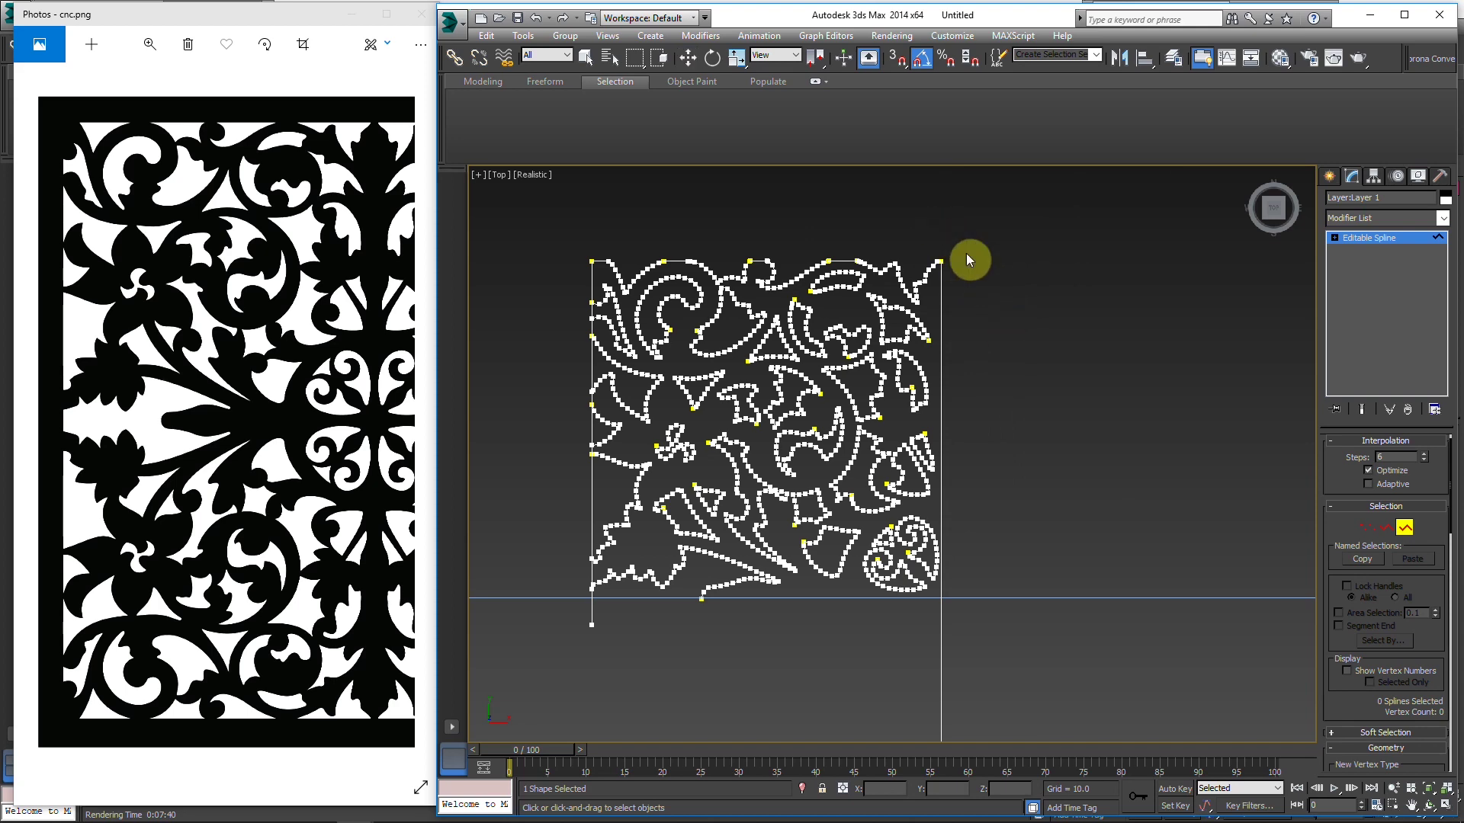
scroll(984, 393, up, 3)
scroll(991, 377, down, 3)
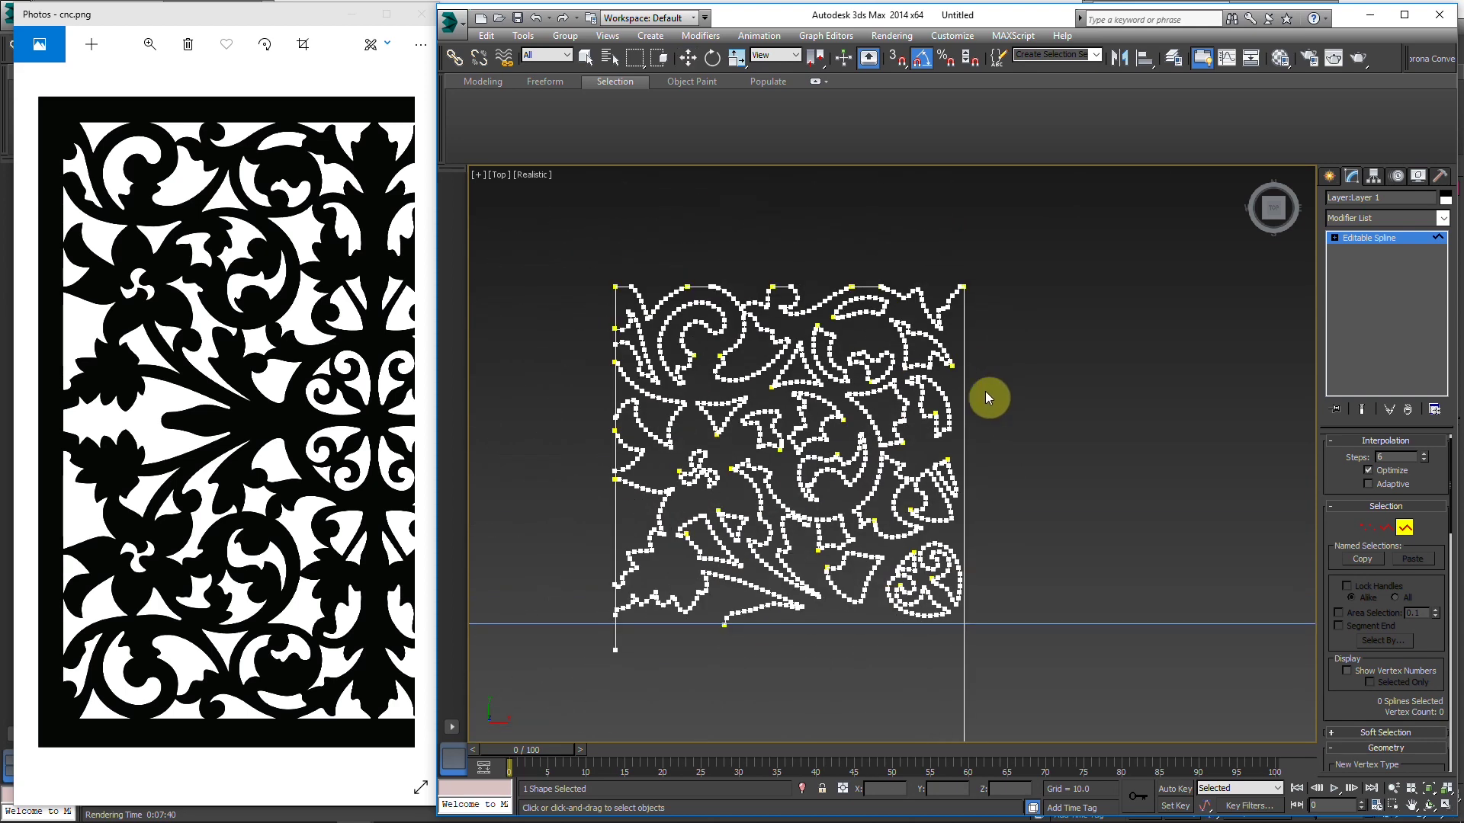
Step: Attach the bottom edge line to the pattern spline and trim the overhanging ends at the lower-left corner
right_click(894, 589)
right_click(842, 590)
click(813, 618)
right_click(747, 555)
middle_drag(710, 582, 753, 547)
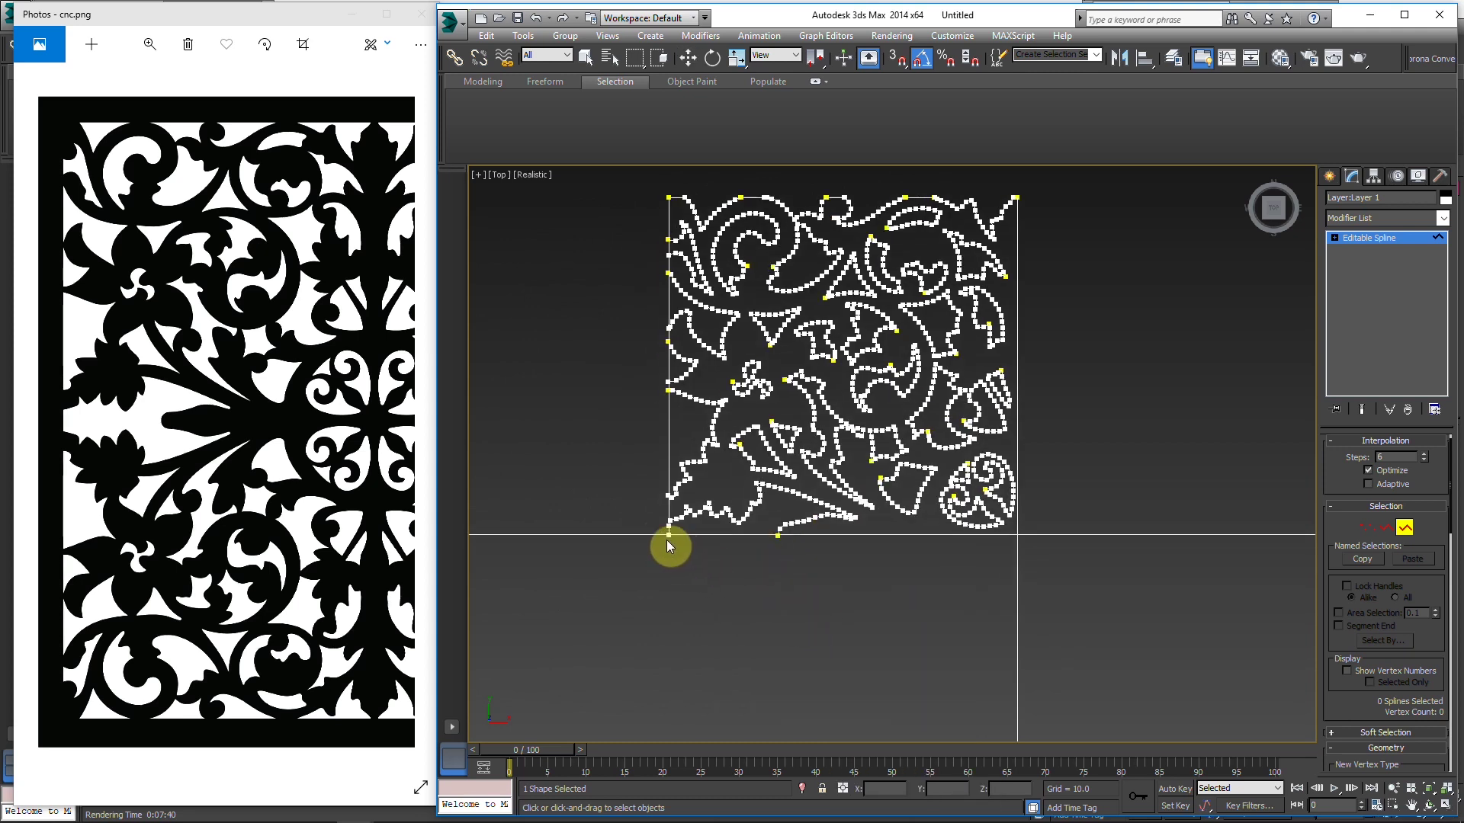
scroll(702, 560, up, 2)
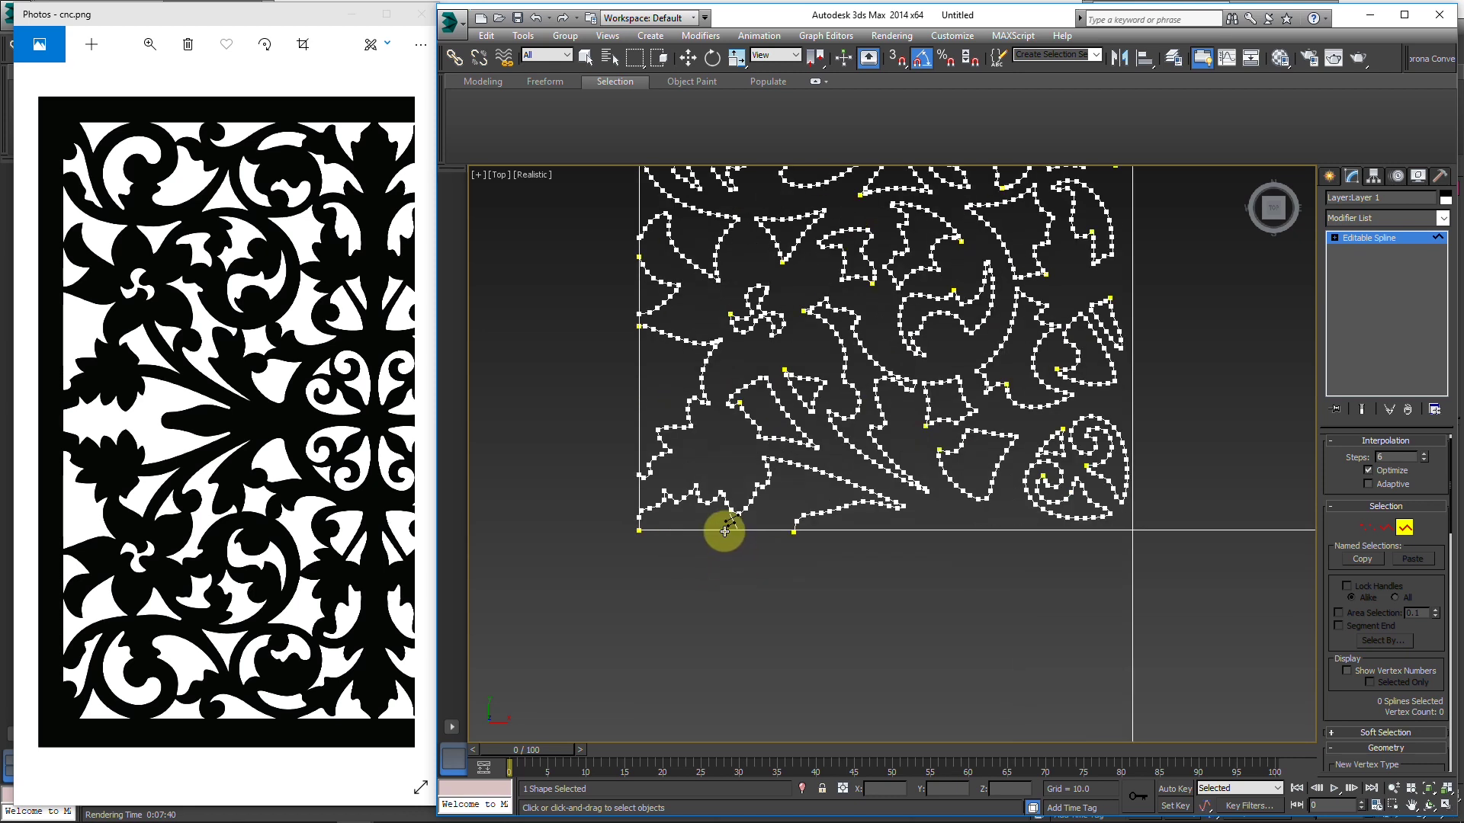
Step: Trim the leaf curve's end that overhangs the bottom edge line at the line's left end
scroll(793, 526, up, 2)
scroll(666, 483, up, 4)
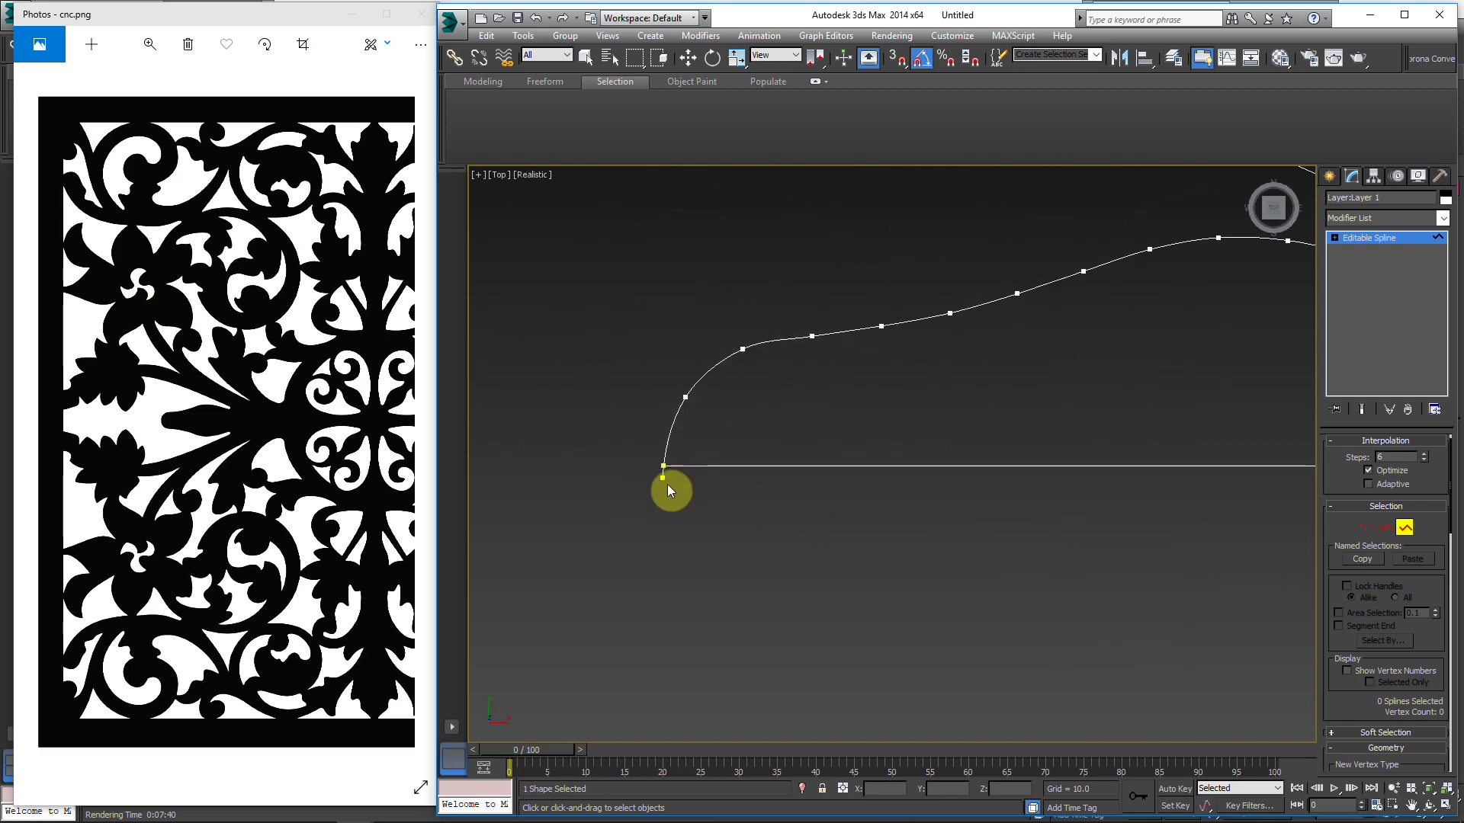
scroll(686, 481, down, 6)
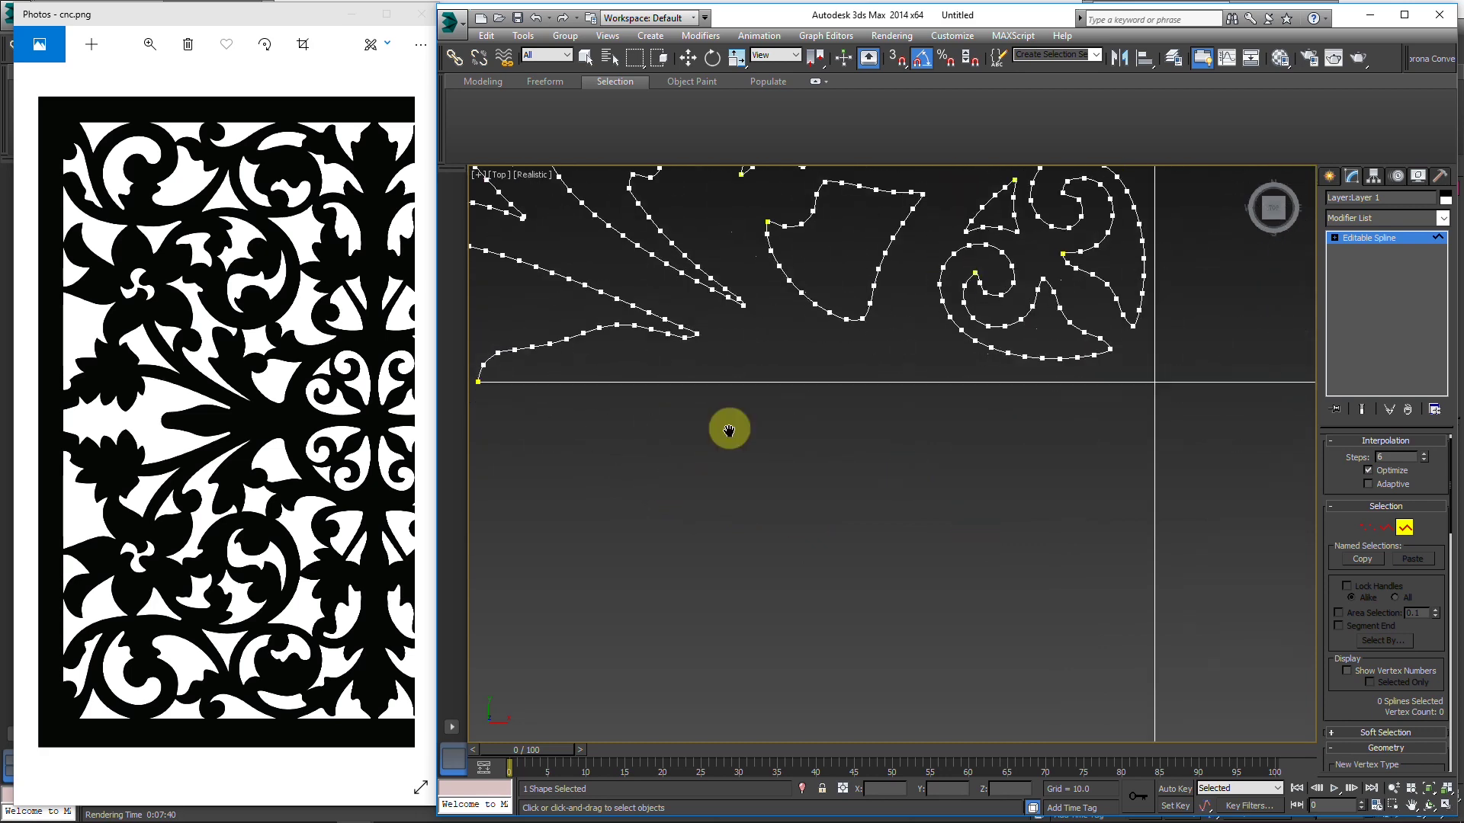
Step: Trim the left edge line across the opening between the lower-left leaf and the motif above it
scroll(1067, 393, down, 4)
scroll(758, 473, up, 2)
scroll(686, 522, up, 4)
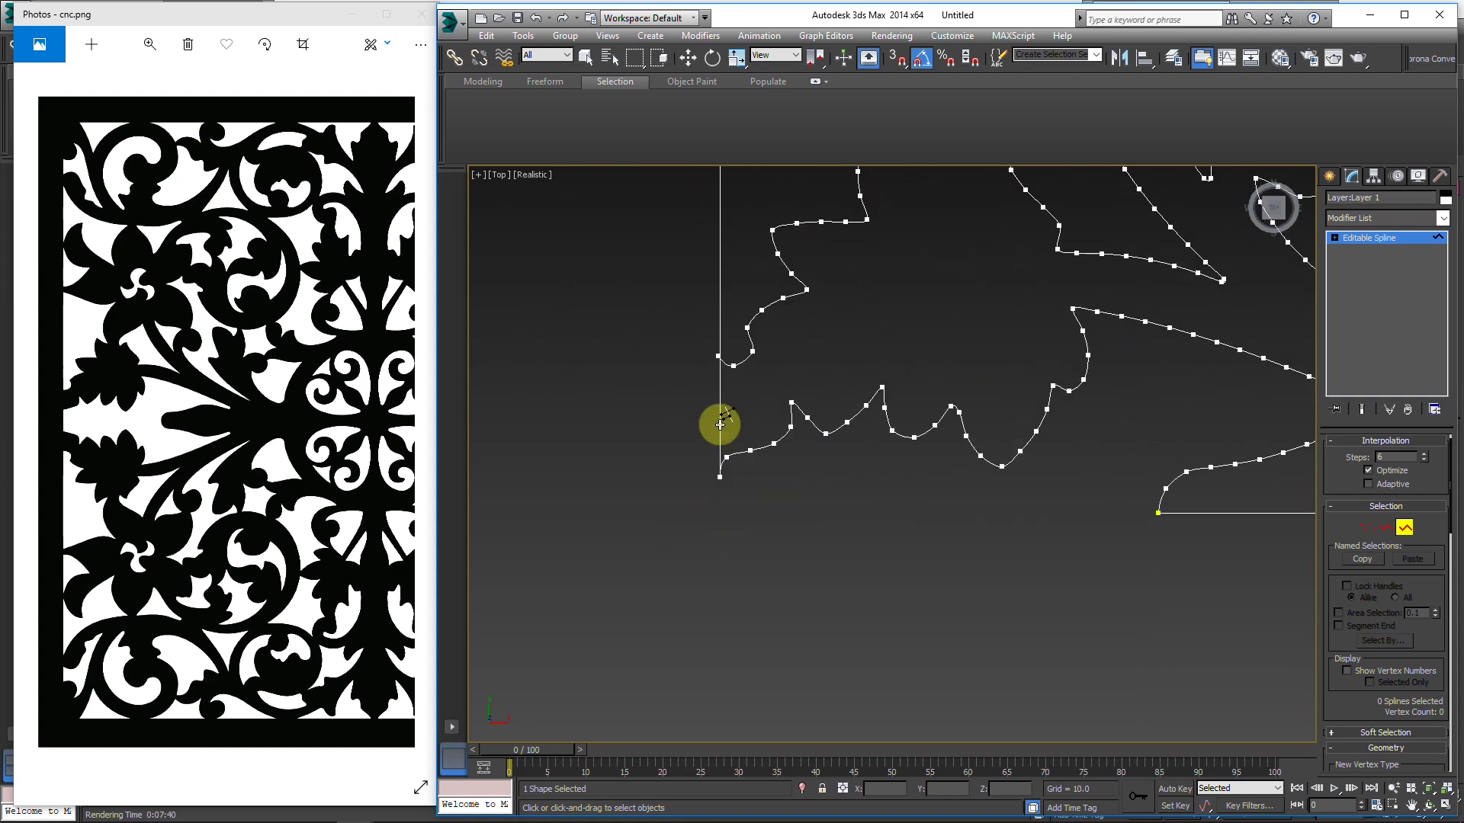
scroll(722, 450, up, 5)
scroll(778, 400, down, 5)
scroll(778, 487, down, 3)
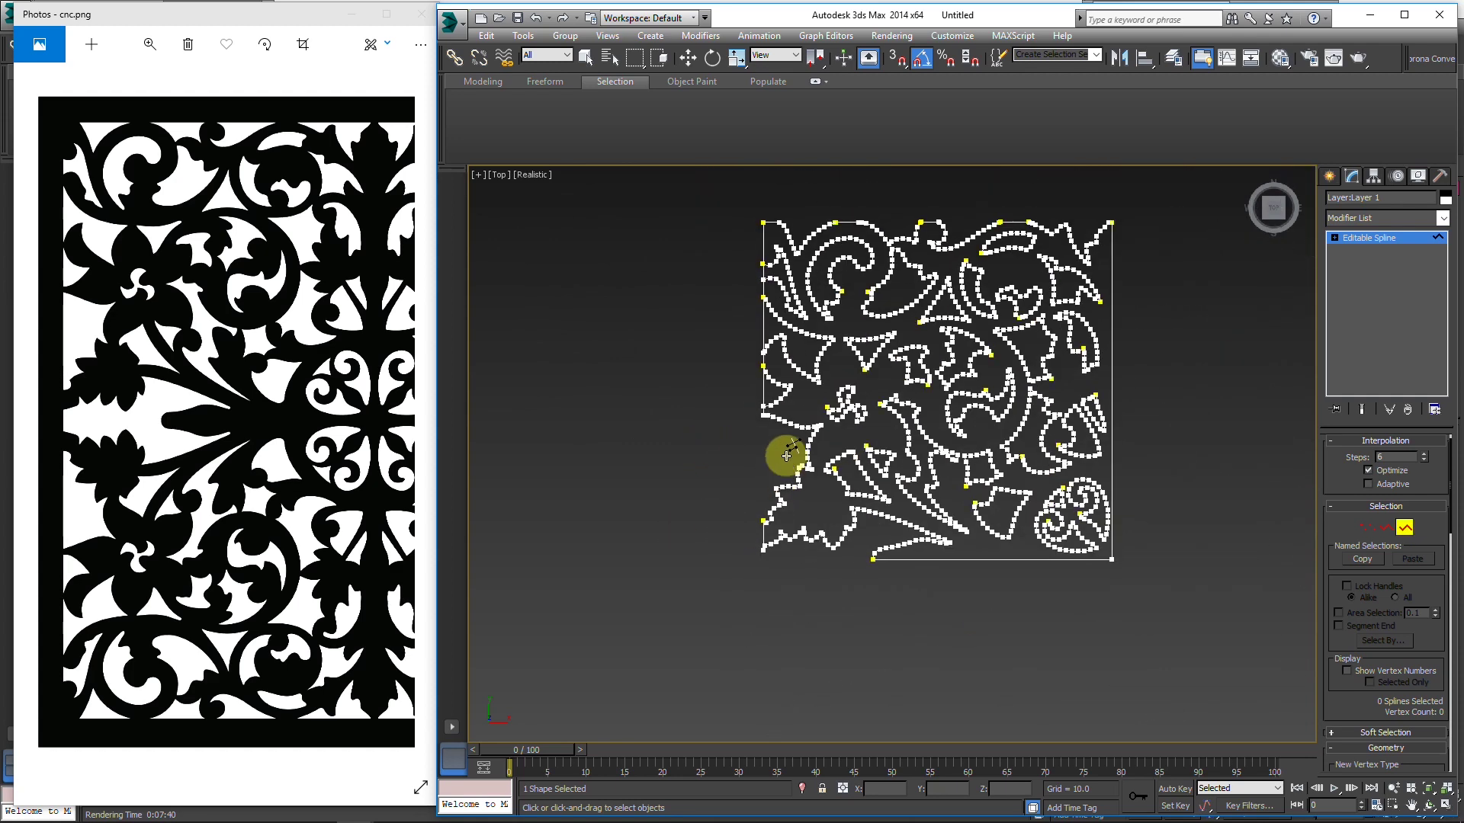
scroll(784, 451, up, 1)
middle_drag(746, 342, 755, 404)
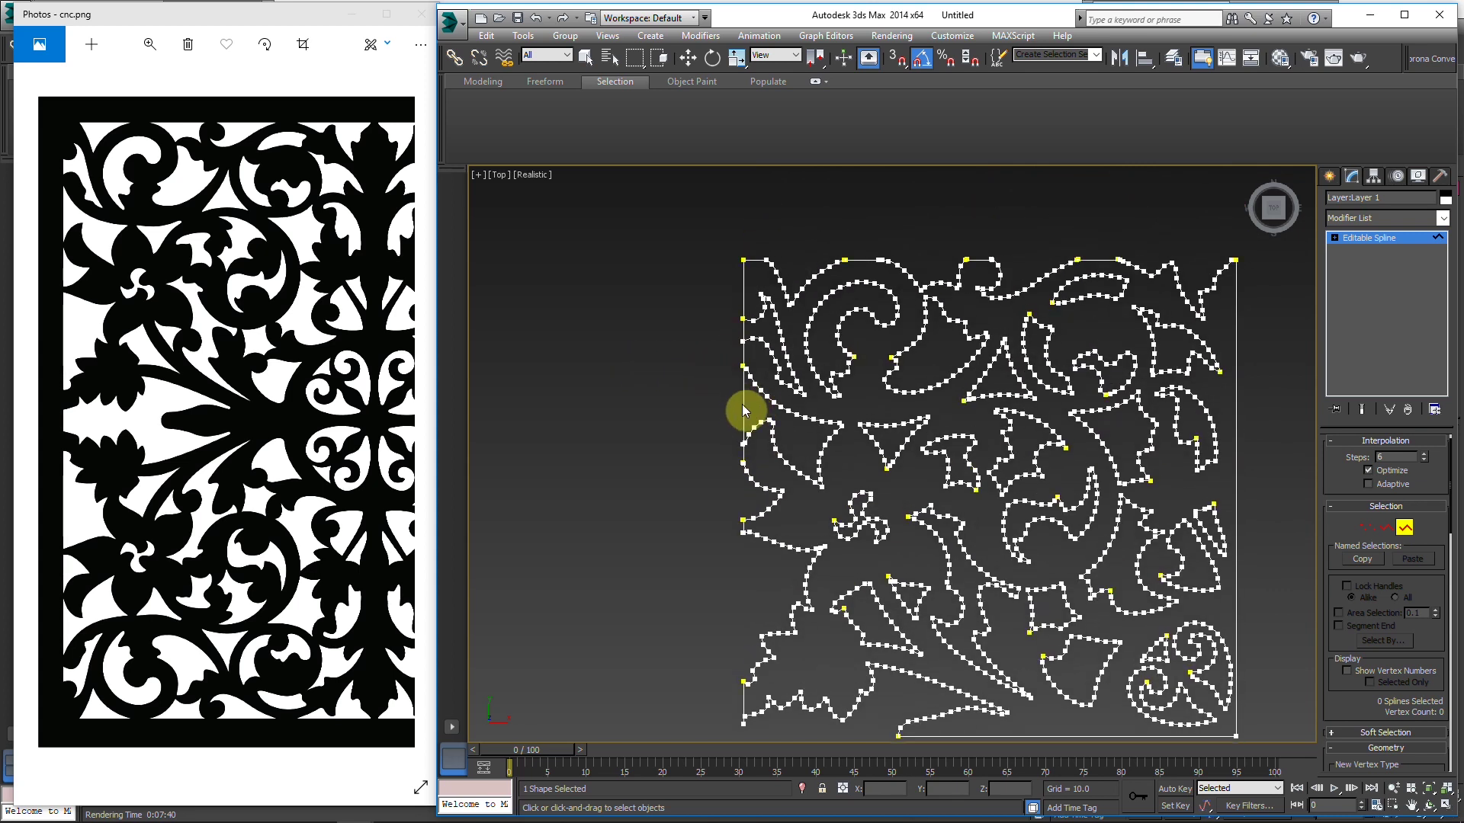
Step: Trim the left edge line and the overhanging curve ends at the crescent petal midway up the left edge
scroll(744, 394, up, 7)
middle_drag(750, 458, 754, 424)
middle_drag(785, 658, 805, 488)
scroll(813, 487, up, 5)
scroll(816, 430, up, 2)
scroll(754, 305, up, 1)
click(744, 275)
scroll(716, 327, down, 7)
scroll(718, 599, up, 4)
middle_drag(719, 598, 712, 433)
scroll(689, 494, up, 3)
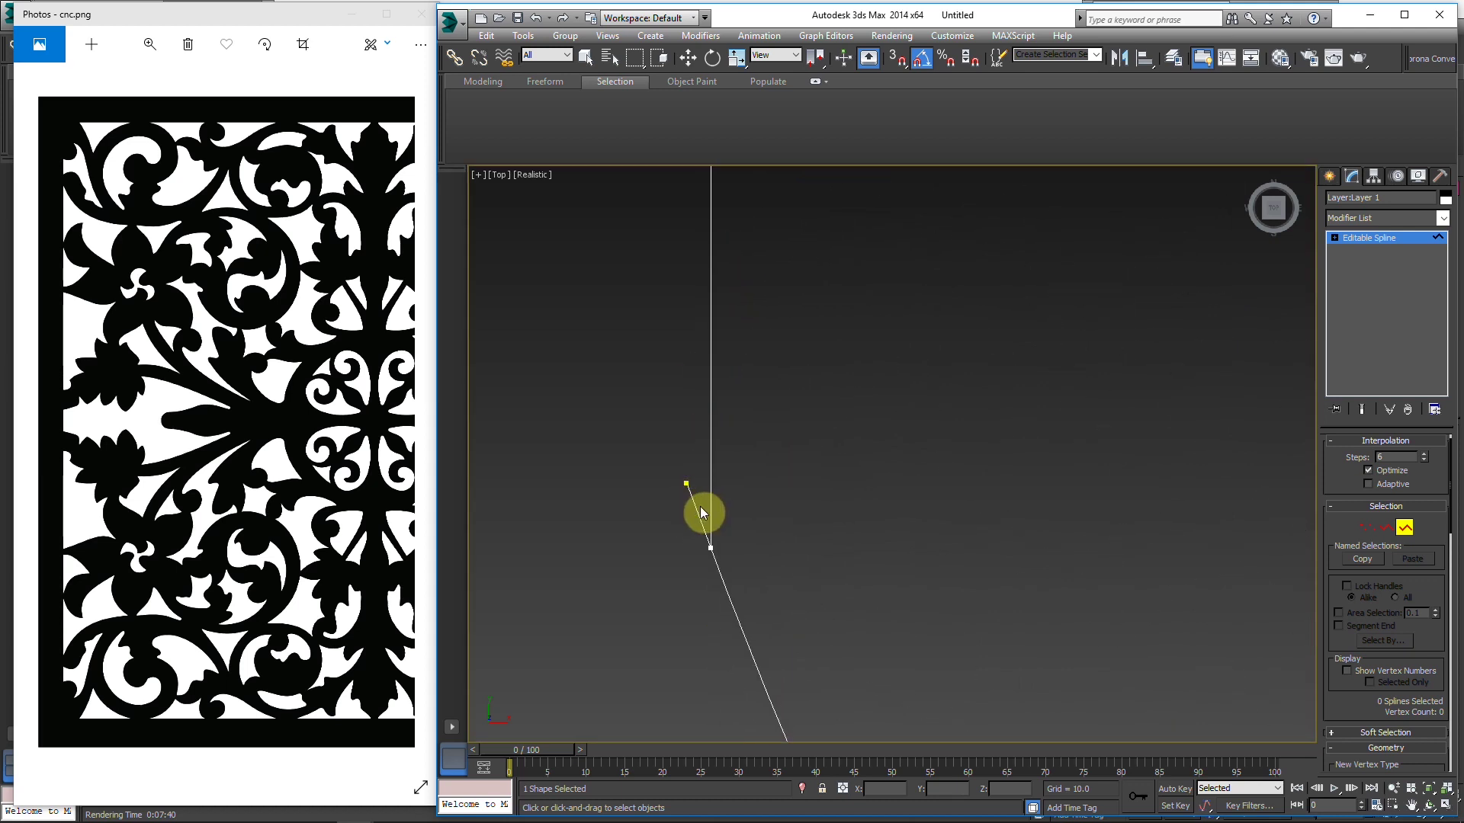
Step: Nudge the two vertices at the crescent petal's upper end vertically along the left edge line
scroll(705, 472, down, 2)
scroll(712, 457, down, 1)
middle_drag(726, 425, 727, 440)
scroll(730, 439, up, 1)
key(w)
key(1)
click(695, 410)
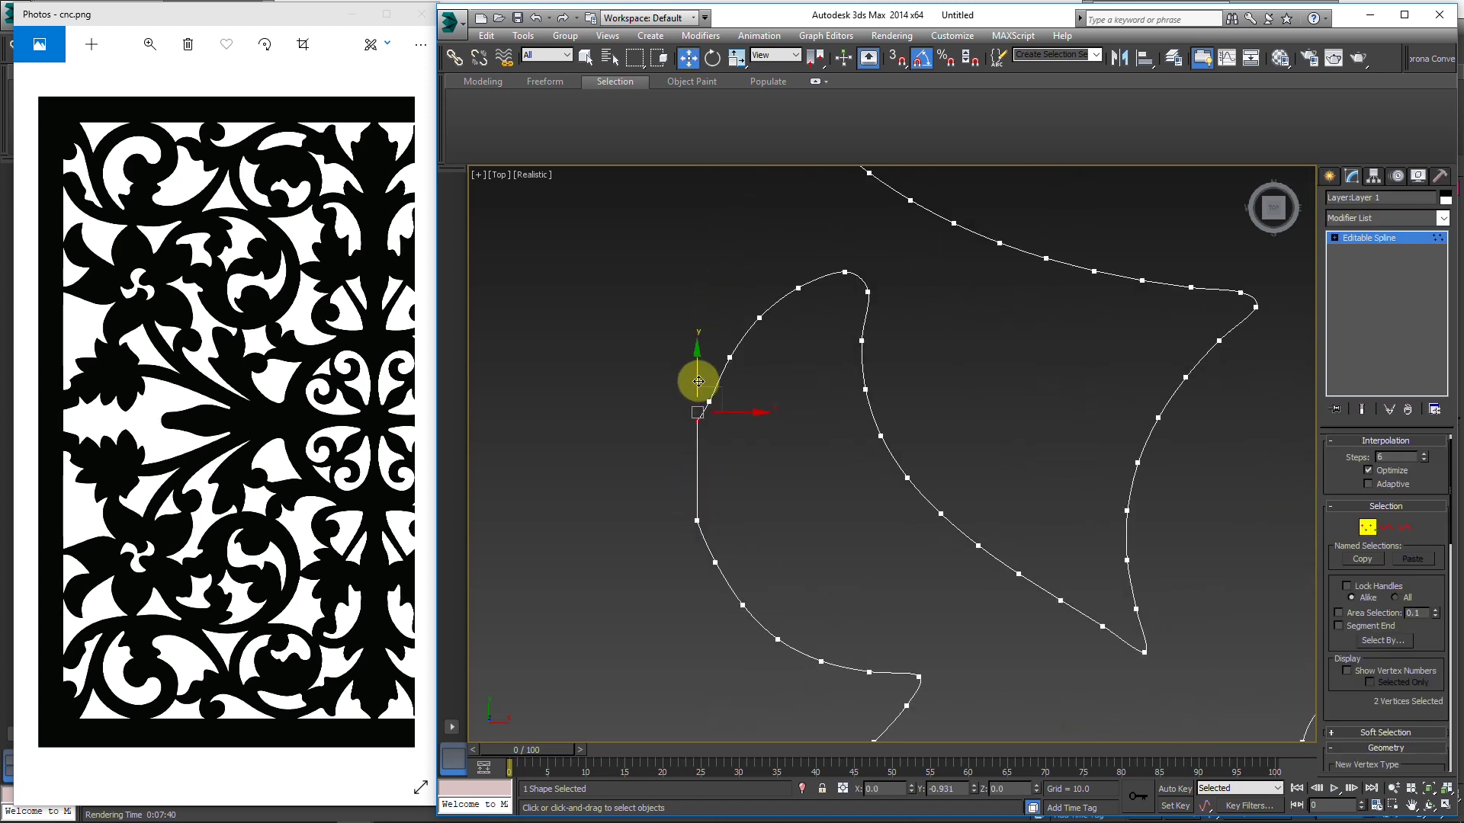
click(784, 441)
Step: Trim the left edge line across the upper-left motif opening and remove the curve ends that overhang it
scroll(784, 408, down, 3)
middle_drag(736, 228, 717, 515)
scroll(690, 449, up, 1)
scroll(811, 462, up, 2)
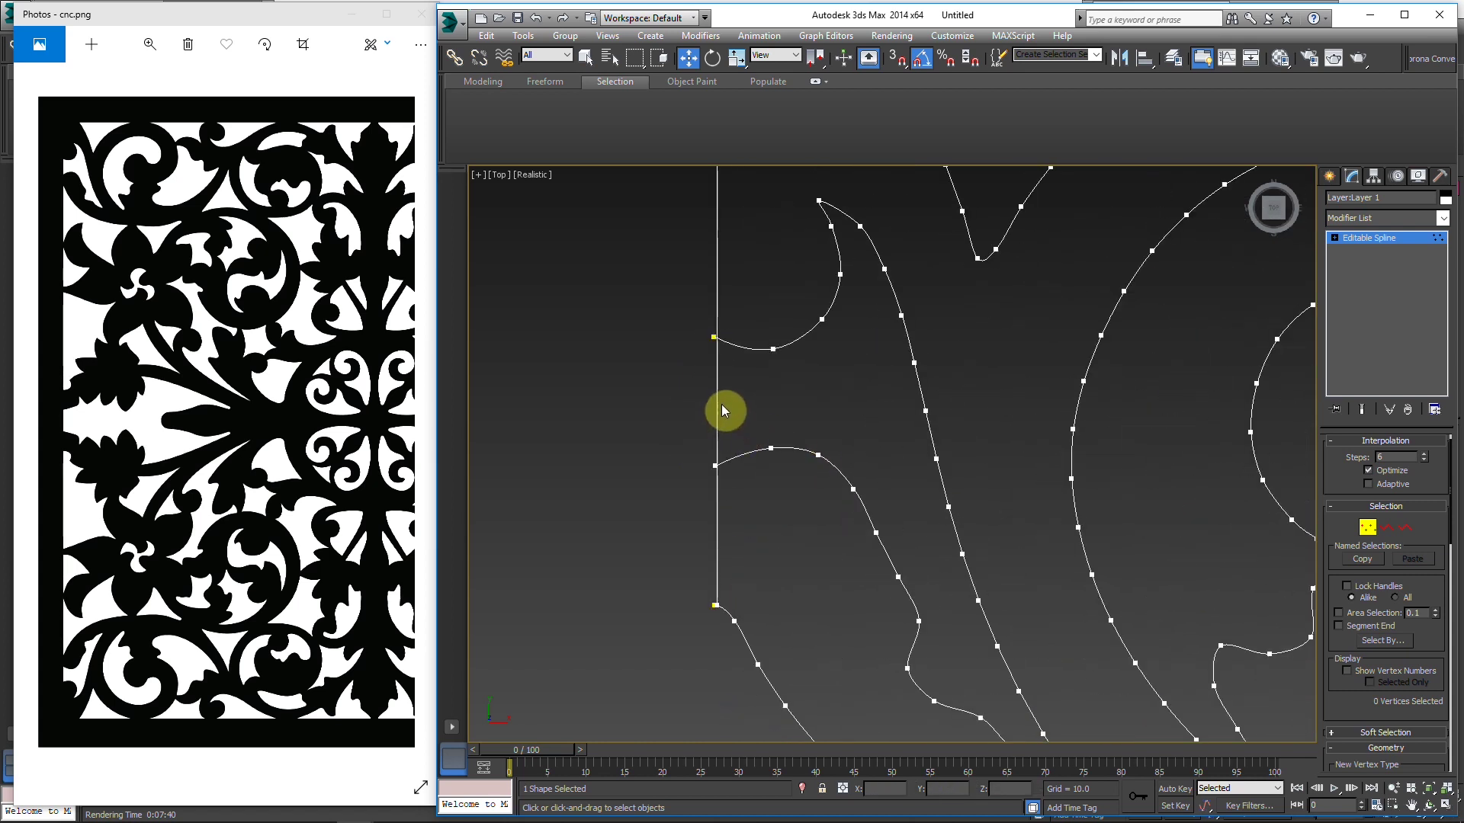
key(3)
scroll(713, 350, up, 5)
scroll(719, 314, down, 3)
scroll(709, 523, up, 4)
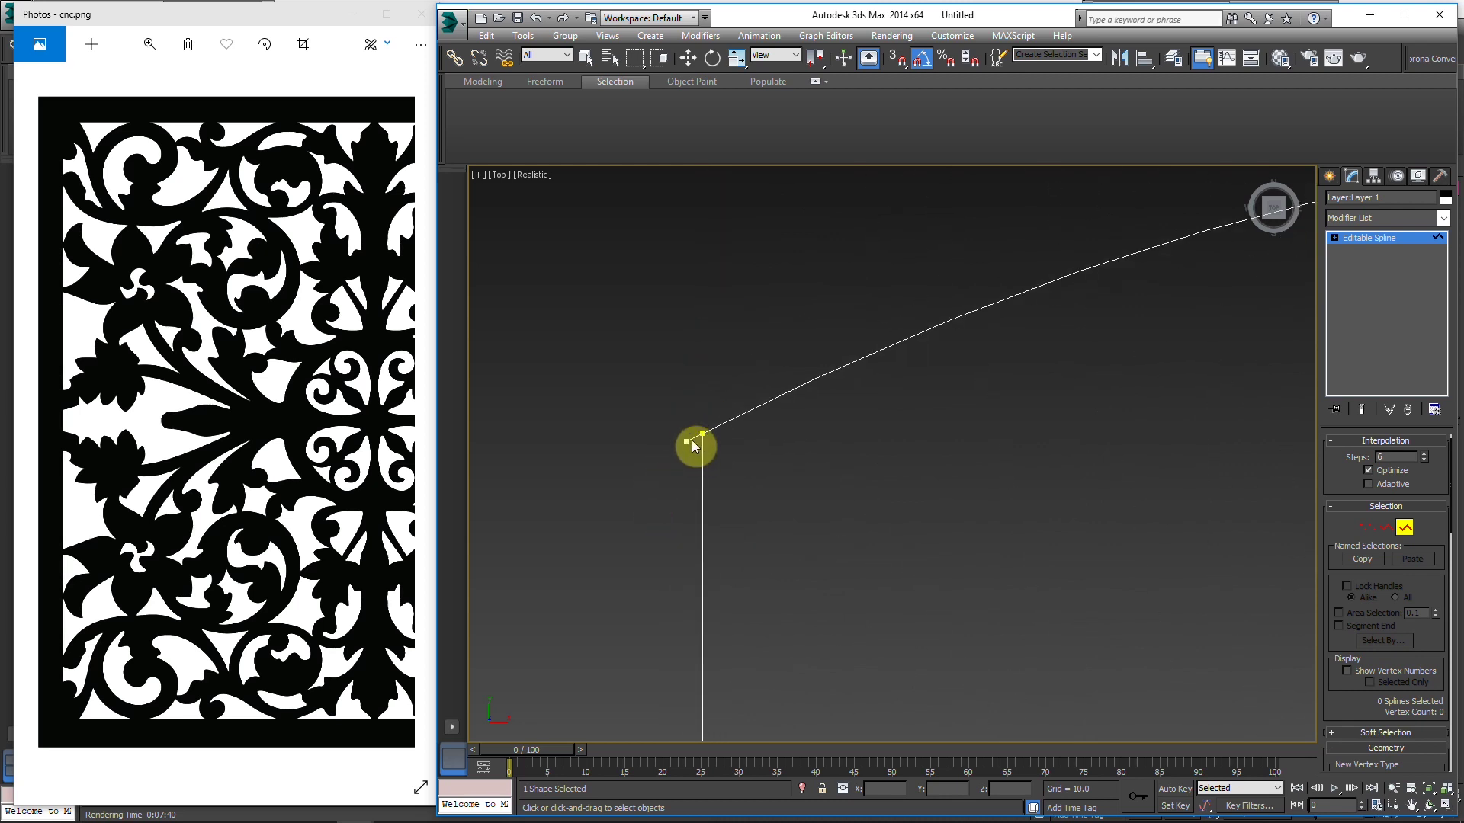
scroll(646, 461, down, 3)
middle_drag(647, 462, 620, 218)
middle_drag(662, 570, 676, 433)
scroll(656, 526, up, 3)
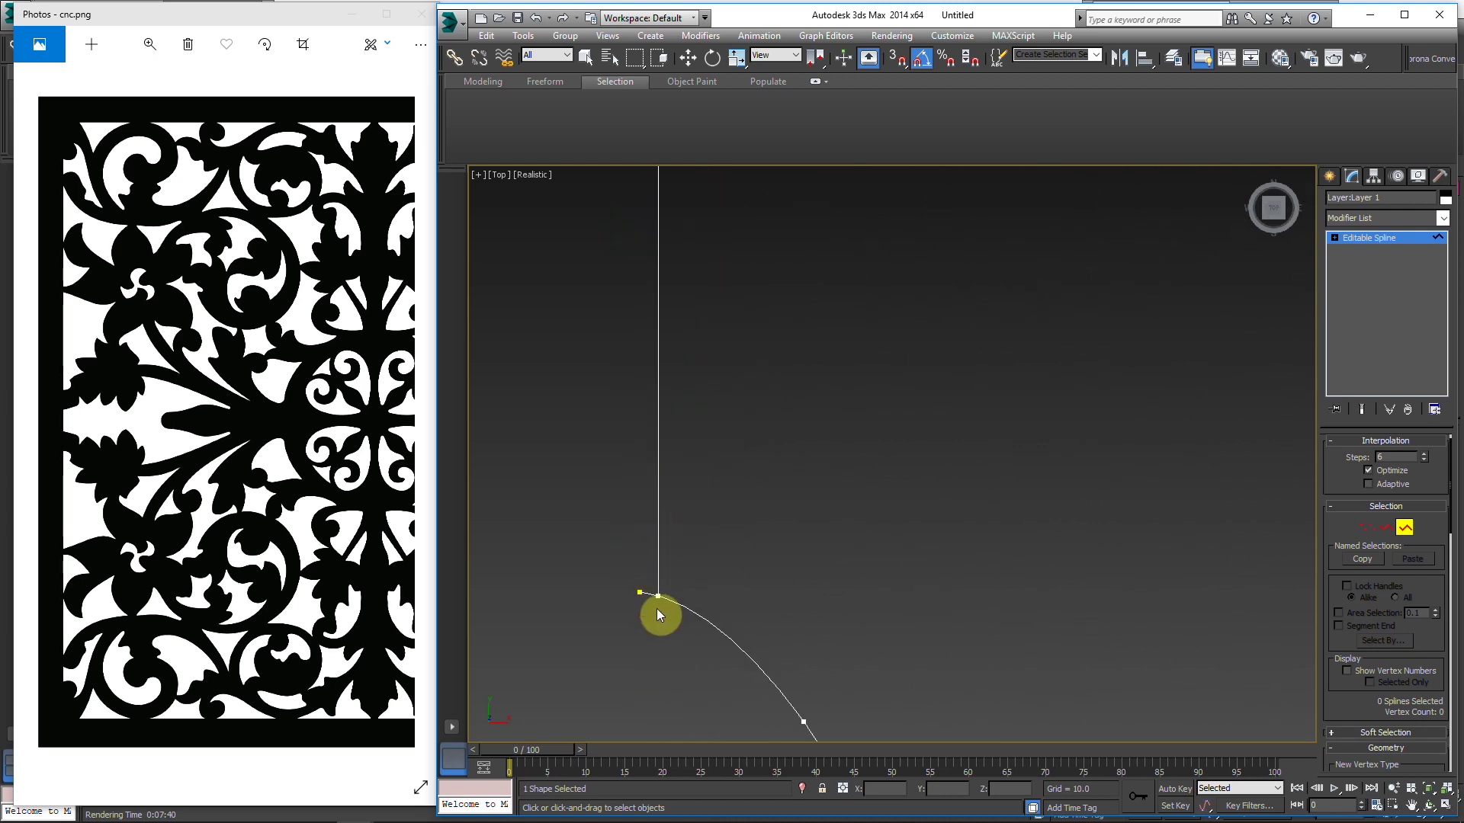
Step: Select all vertices of the quarter pattern, weld them and deselect the spline
scroll(694, 521, down, 7)
middle_drag(724, 483, 711, 584)
key(w)
middle_drag(692, 313, 691, 331)
scroll(694, 343, down, 5)
scroll(785, 381, down, 2)
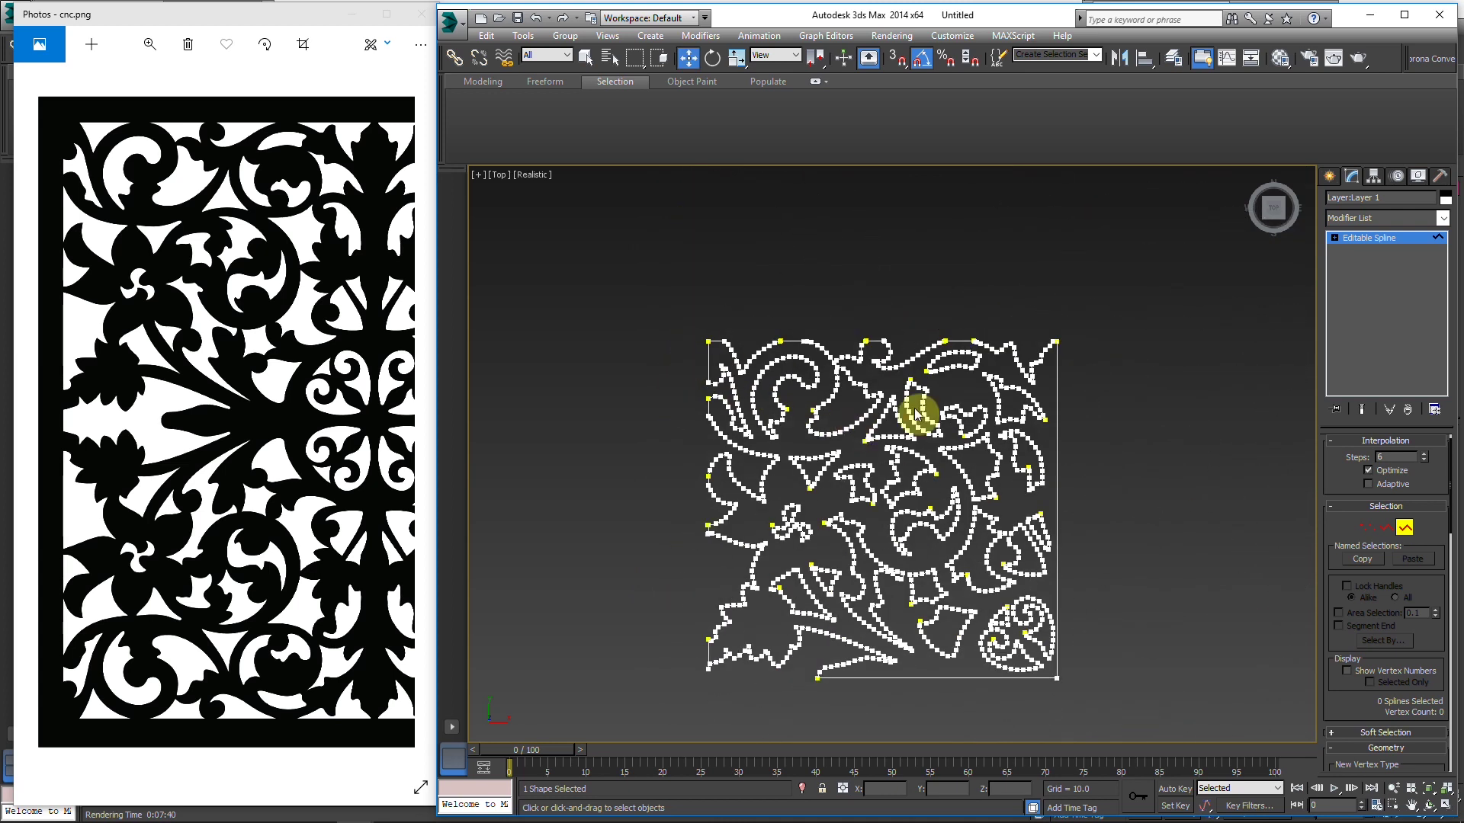
middle_drag(1057, 466, 1042, 458)
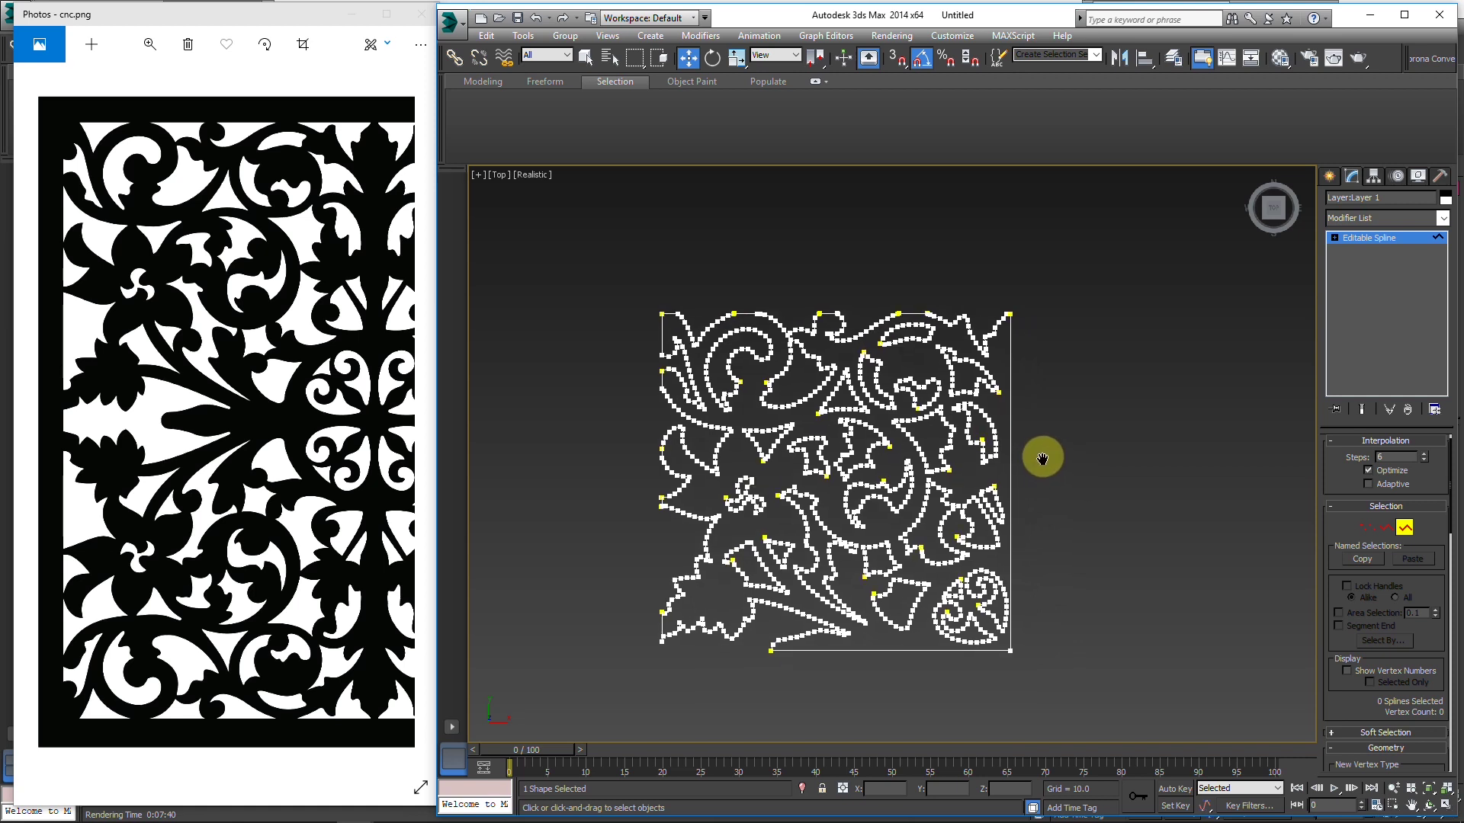
drag(605, 245, 1079, 722)
right_click(980, 507)
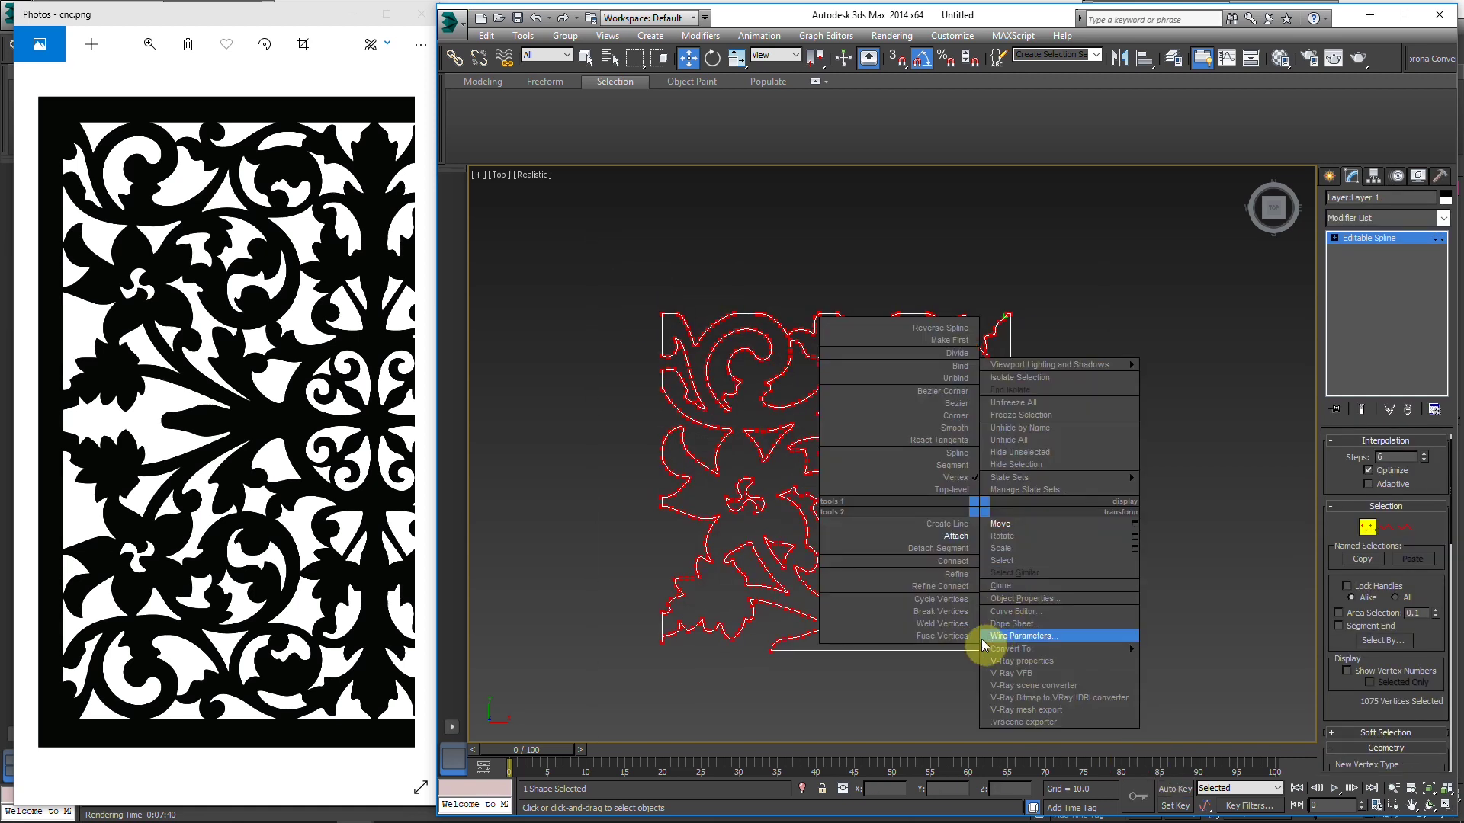
click(951, 624)
click(1111, 461)
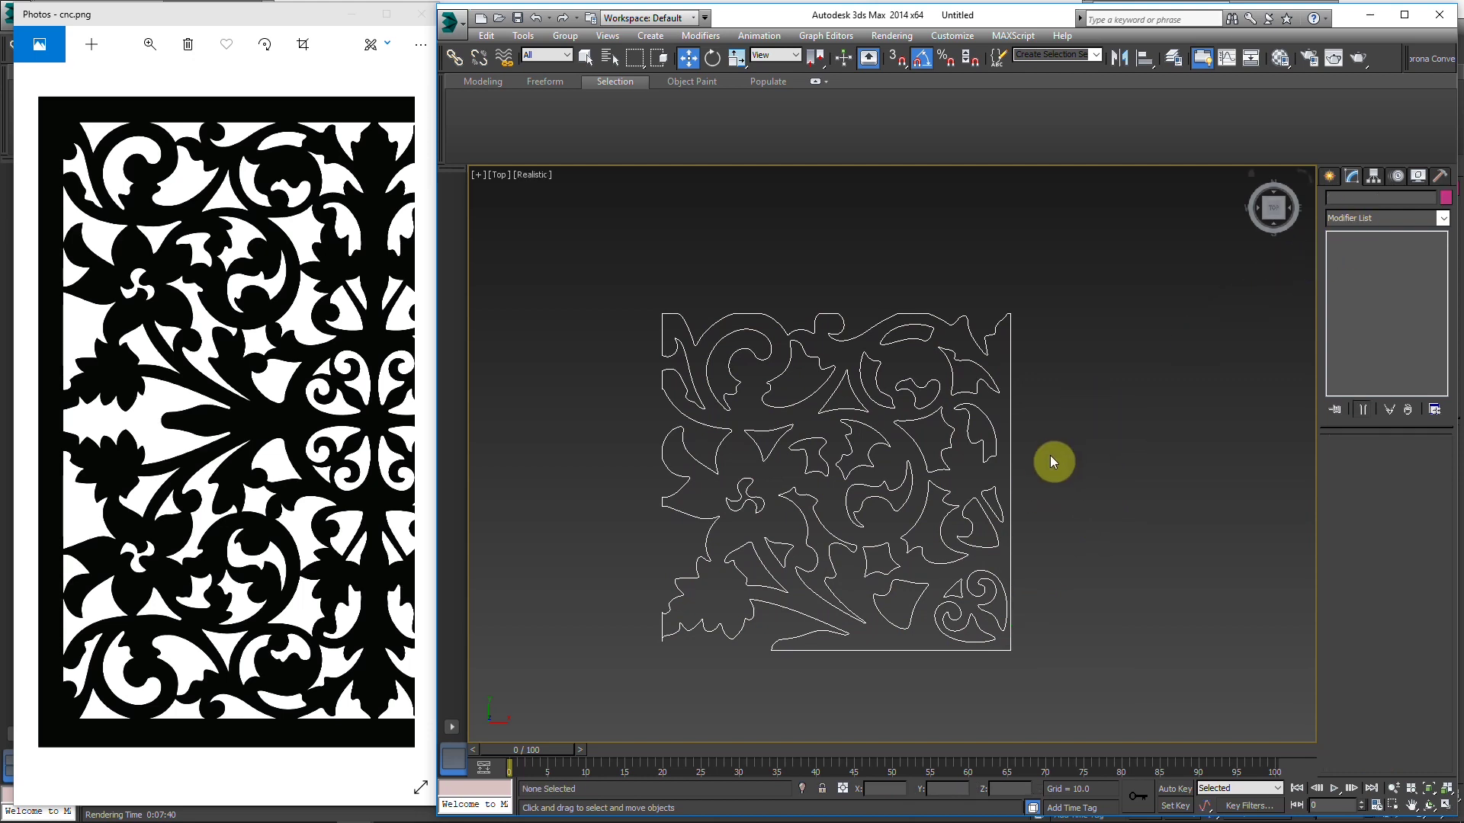
Step: Test the pattern spline's closure in the Perspective view with an Extrude of about 17.5, and remove the modifier again
drag(790, 448, 789, 481)
middle_drag(790, 486, 799, 408)
key(p)
click(1372, 219)
text(ex)
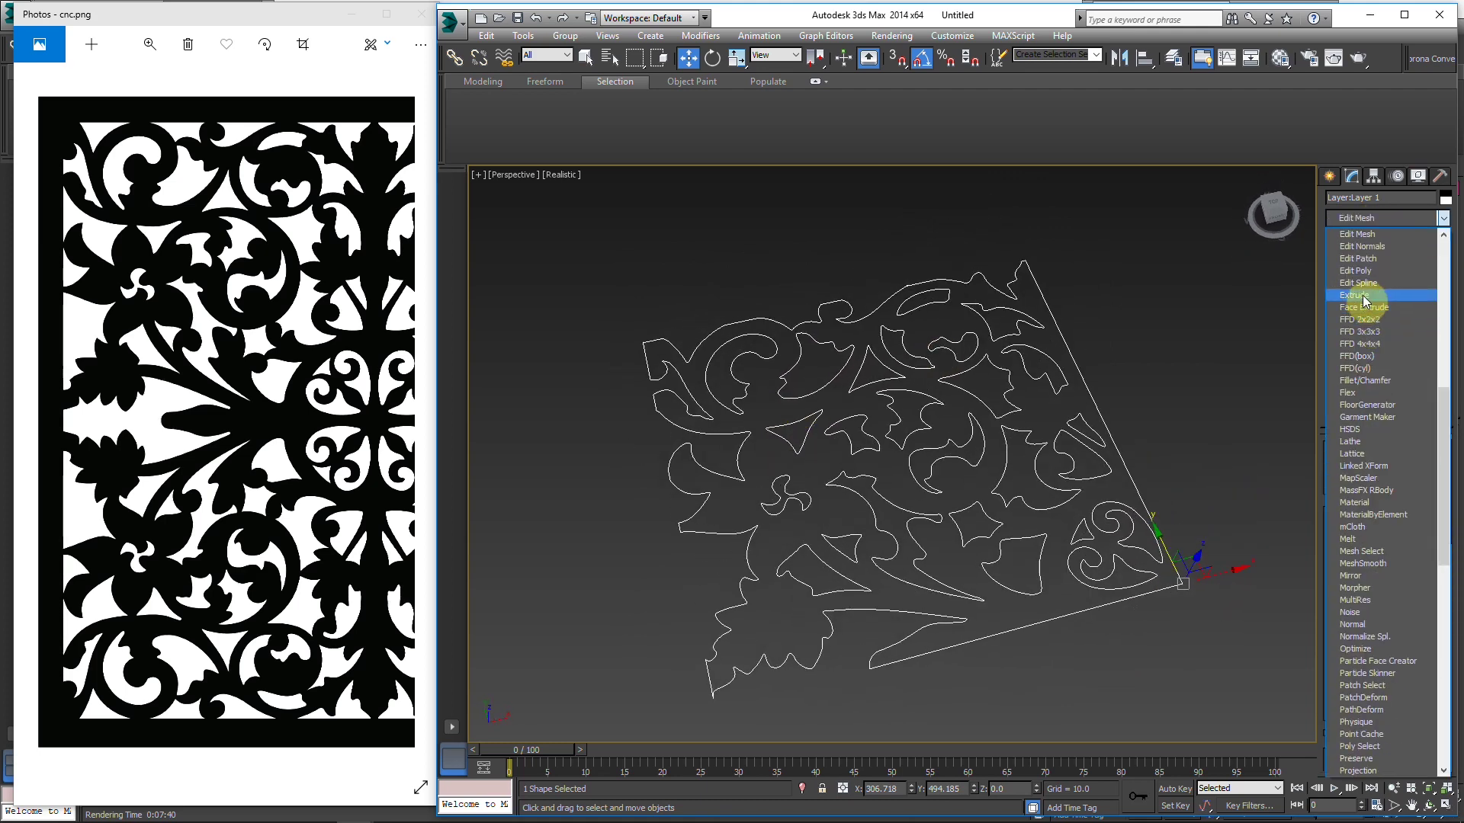
key(Return)
alt+middle_drag(1147, 436, 1119, 419)
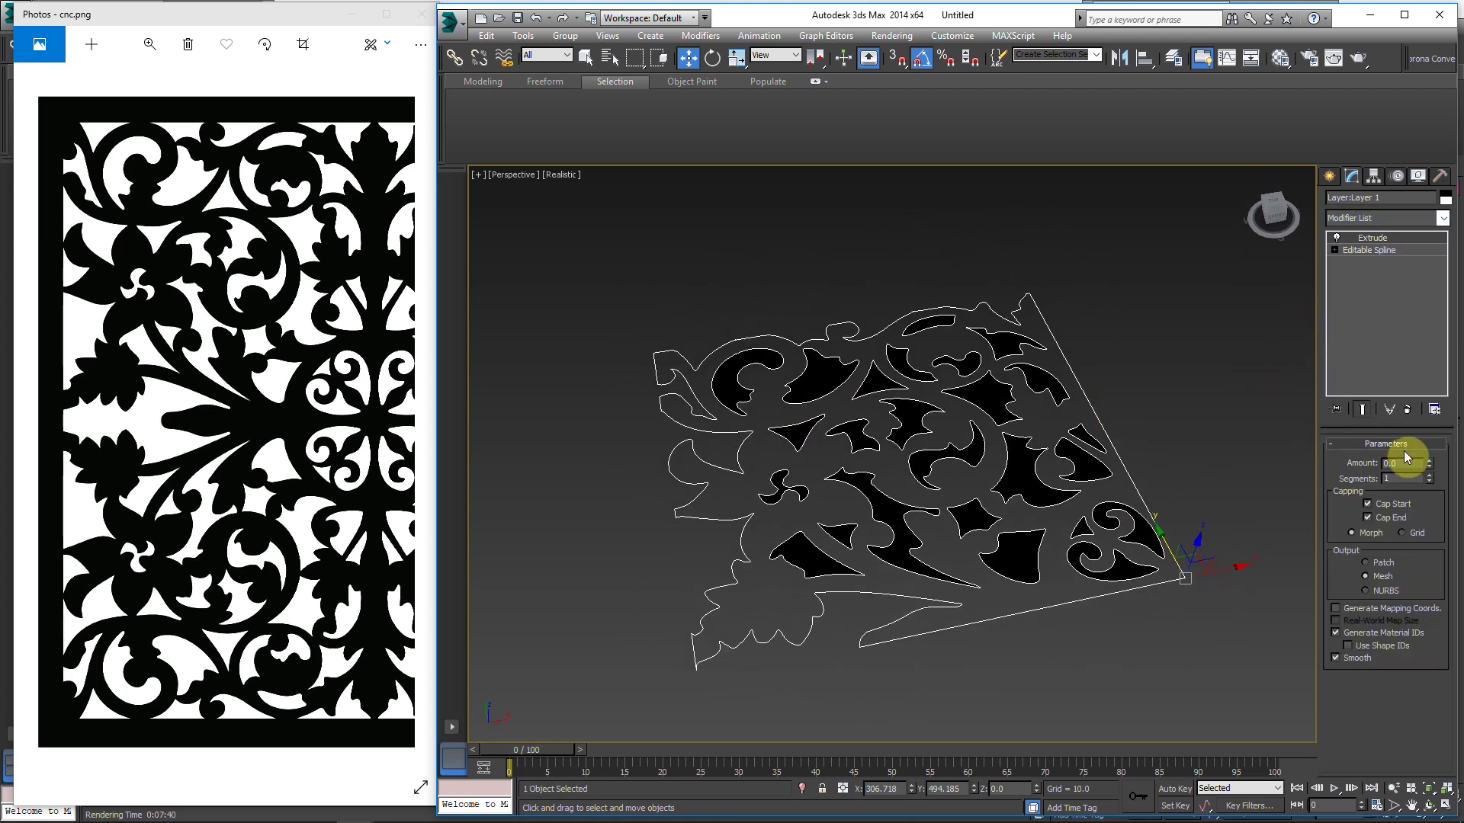
drag(1431, 470, 1430, 436)
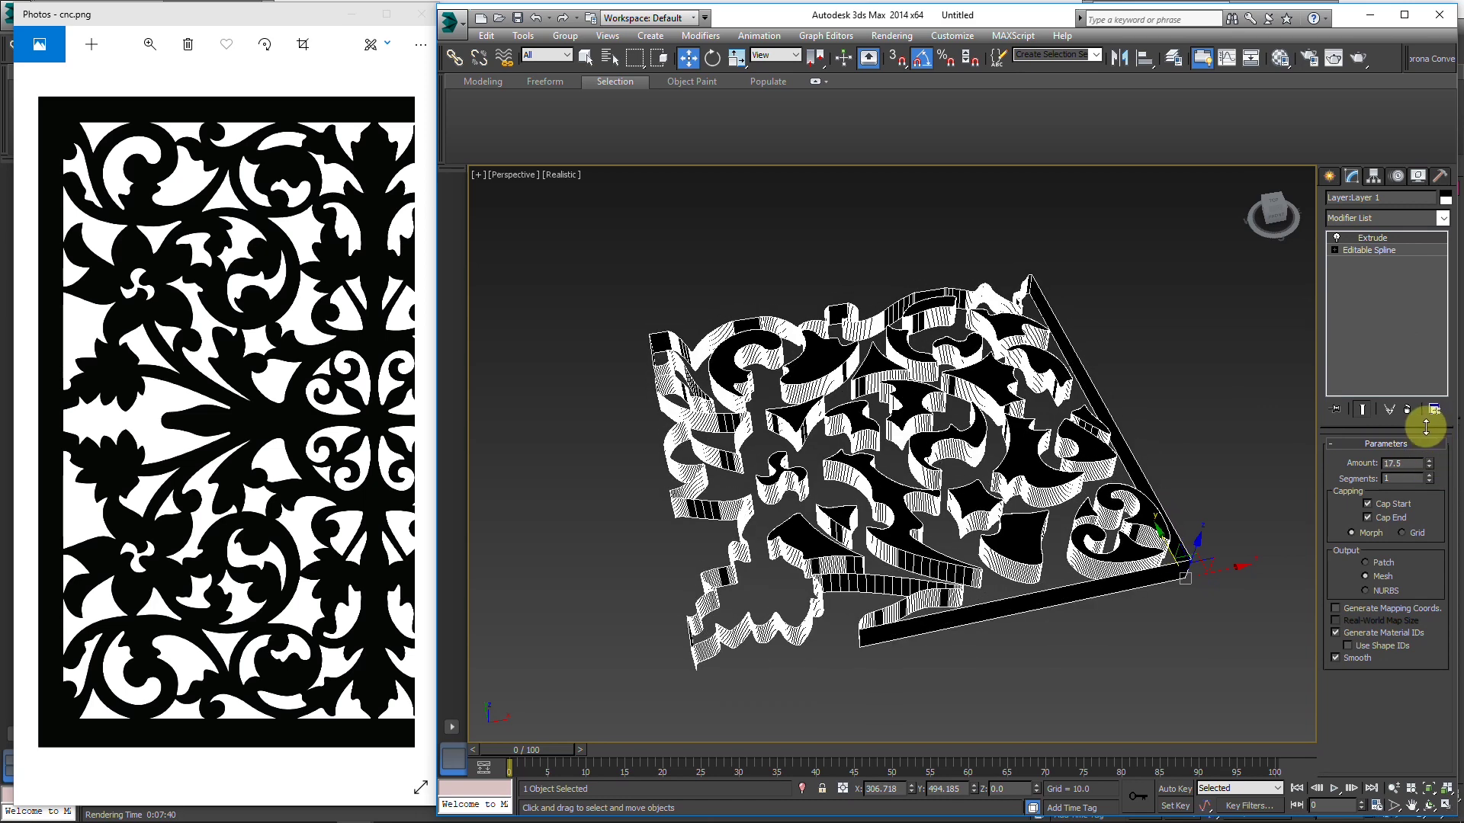
click(1407, 412)
Step: Move the lower-left leaf's end vertex up along the left edge line to Y 503.816 in the Top view
scroll(740, 572, up, 5)
key(1)
click(753, 526)
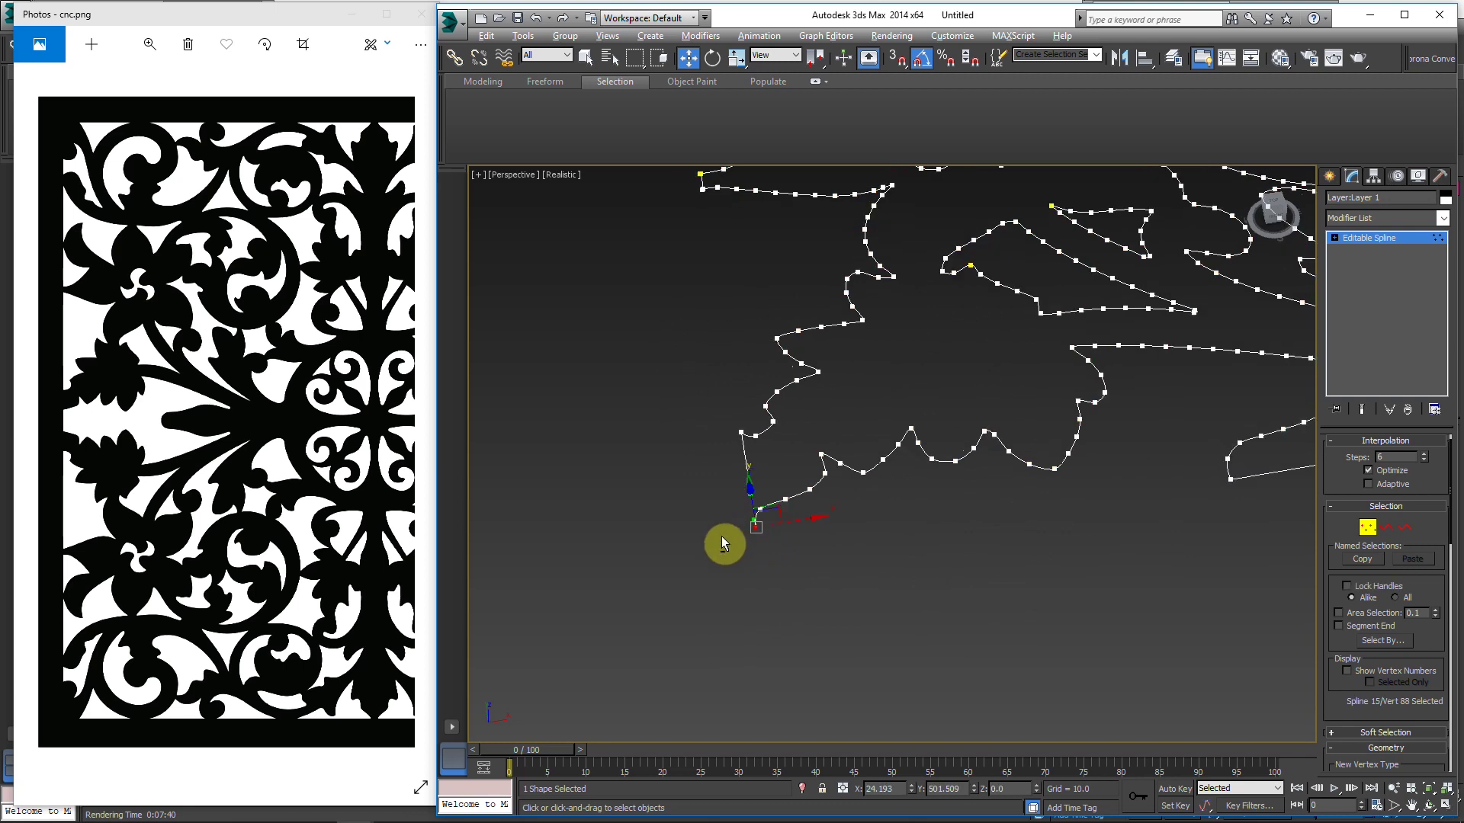
key(t)
key(z)
middle_drag(921, 542, 702, 486)
scroll(713, 486, down, 6)
scroll(724, 477, up, 1)
drag(746, 487, 741, 429)
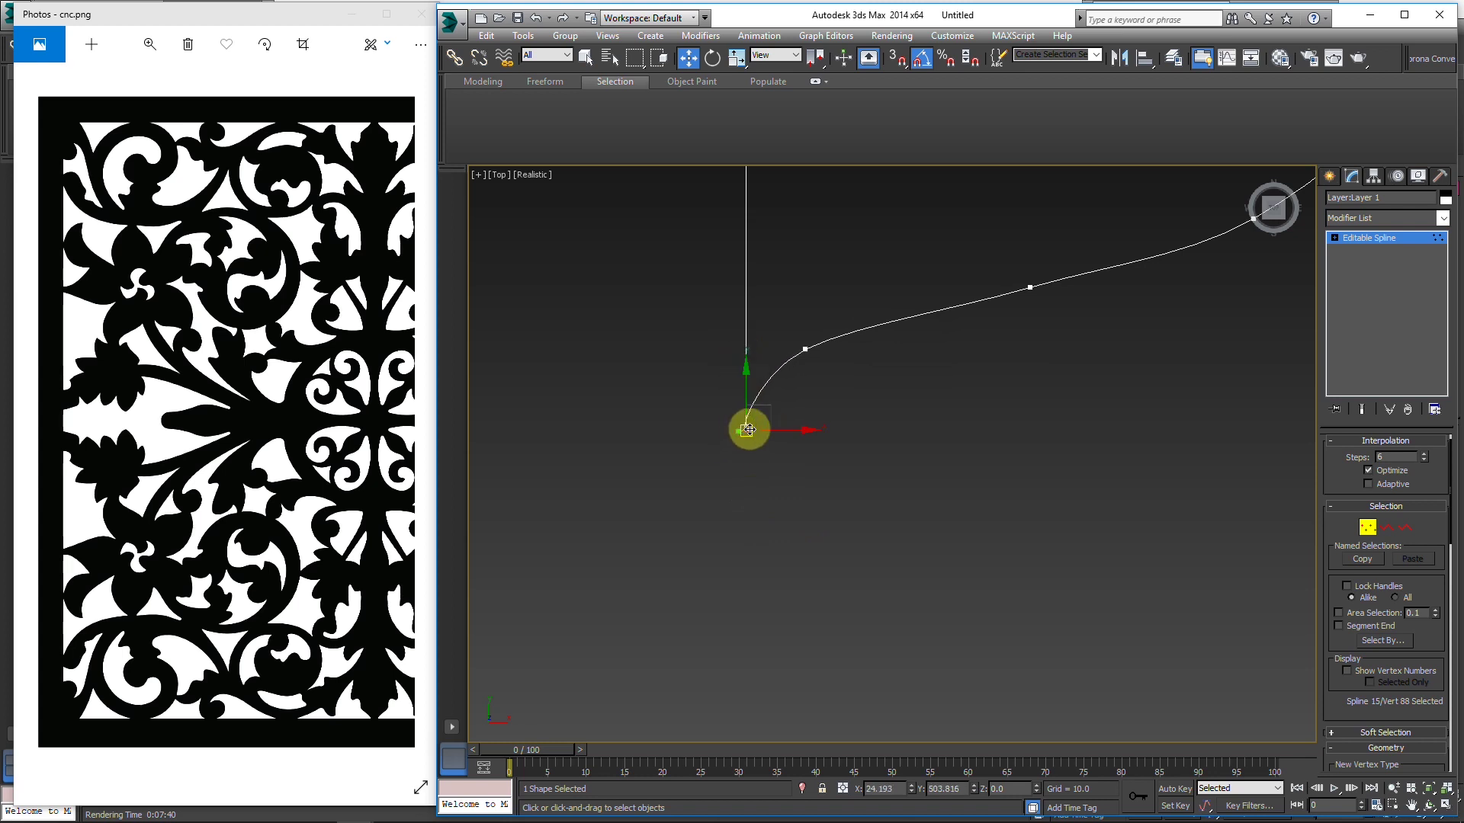
Step: Change the leaf tip vertex's type and shift the adjacent curve vertex about 0.5 along X
right_click(761, 425)
click(745, 340)
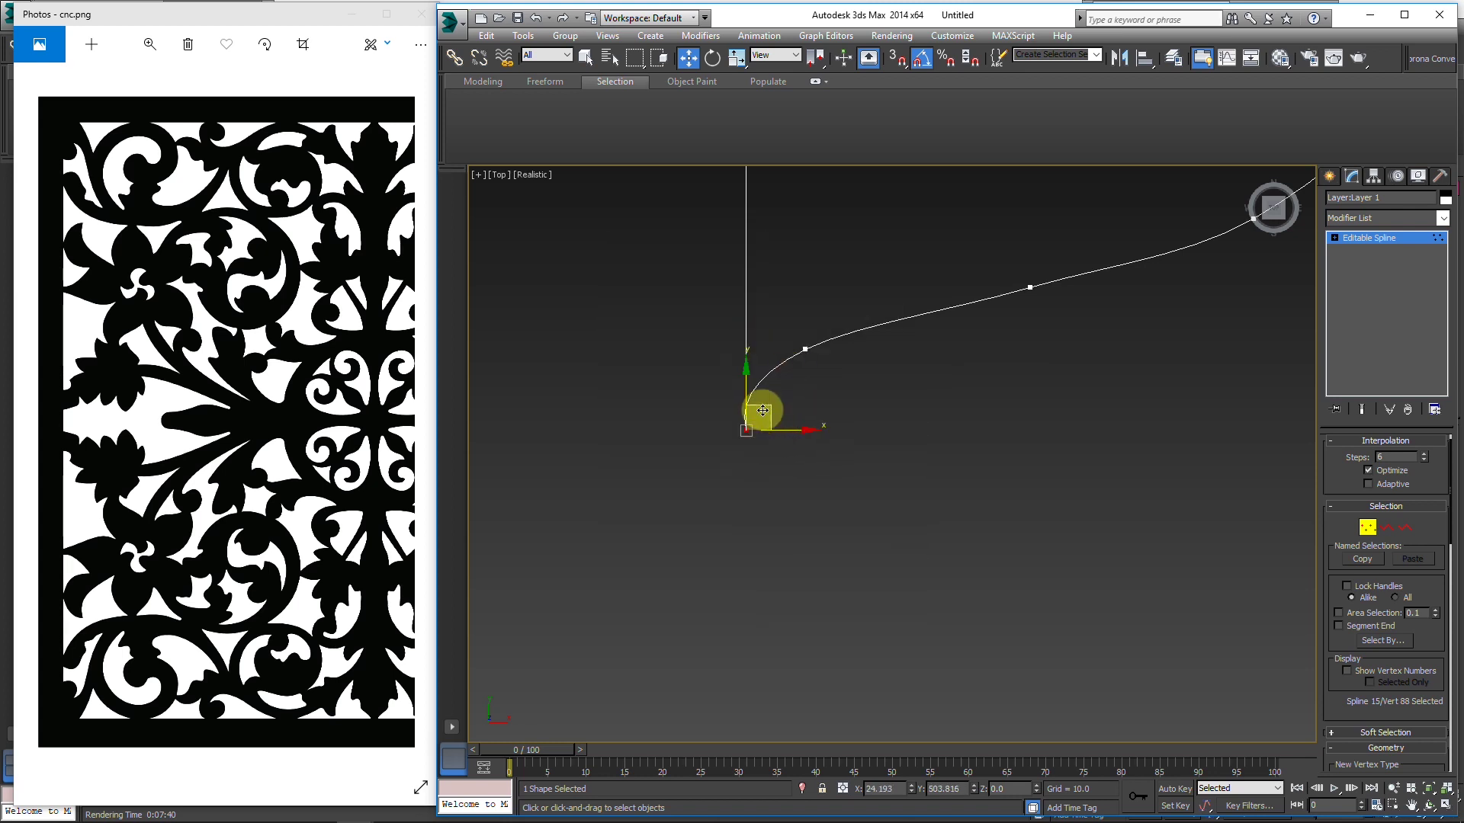
key(Delete)
key(ctrl+z)
drag(827, 325, 854, 328)
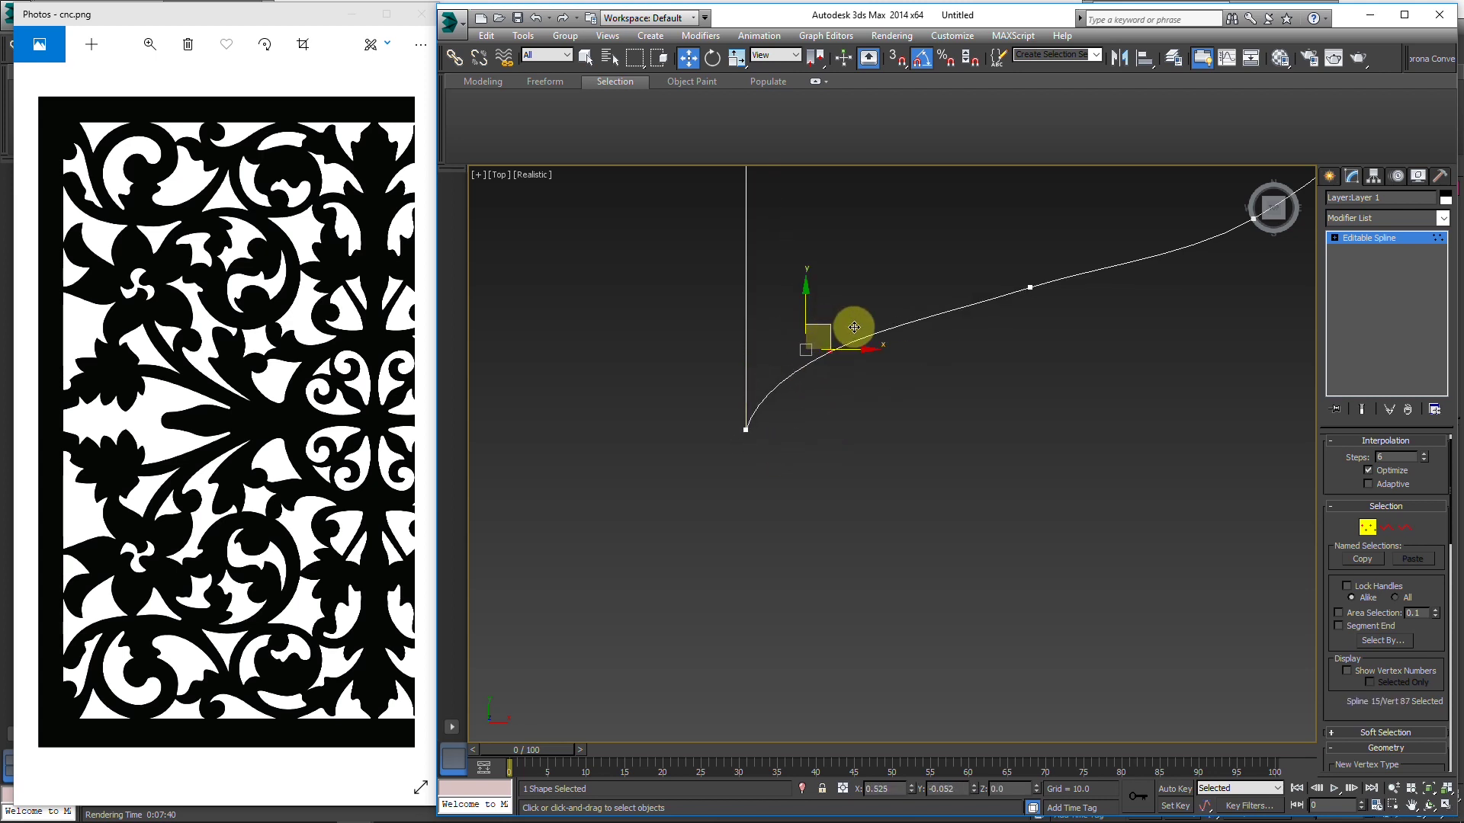
click(836, 441)
Step: Leave vertex editing, deselect the pattern spline and display the Top view in wireframe
scroll(832, 441, down, 10)
middle_drag(941, 321, 742, 559)
scroll(806, 445, down, 3)
scroll(724, 526, down, 2)
key(1)
middle_drag(698, 464, 728, 451)
click(1143, 409)
middle_drag(919, 420, 911, 427)
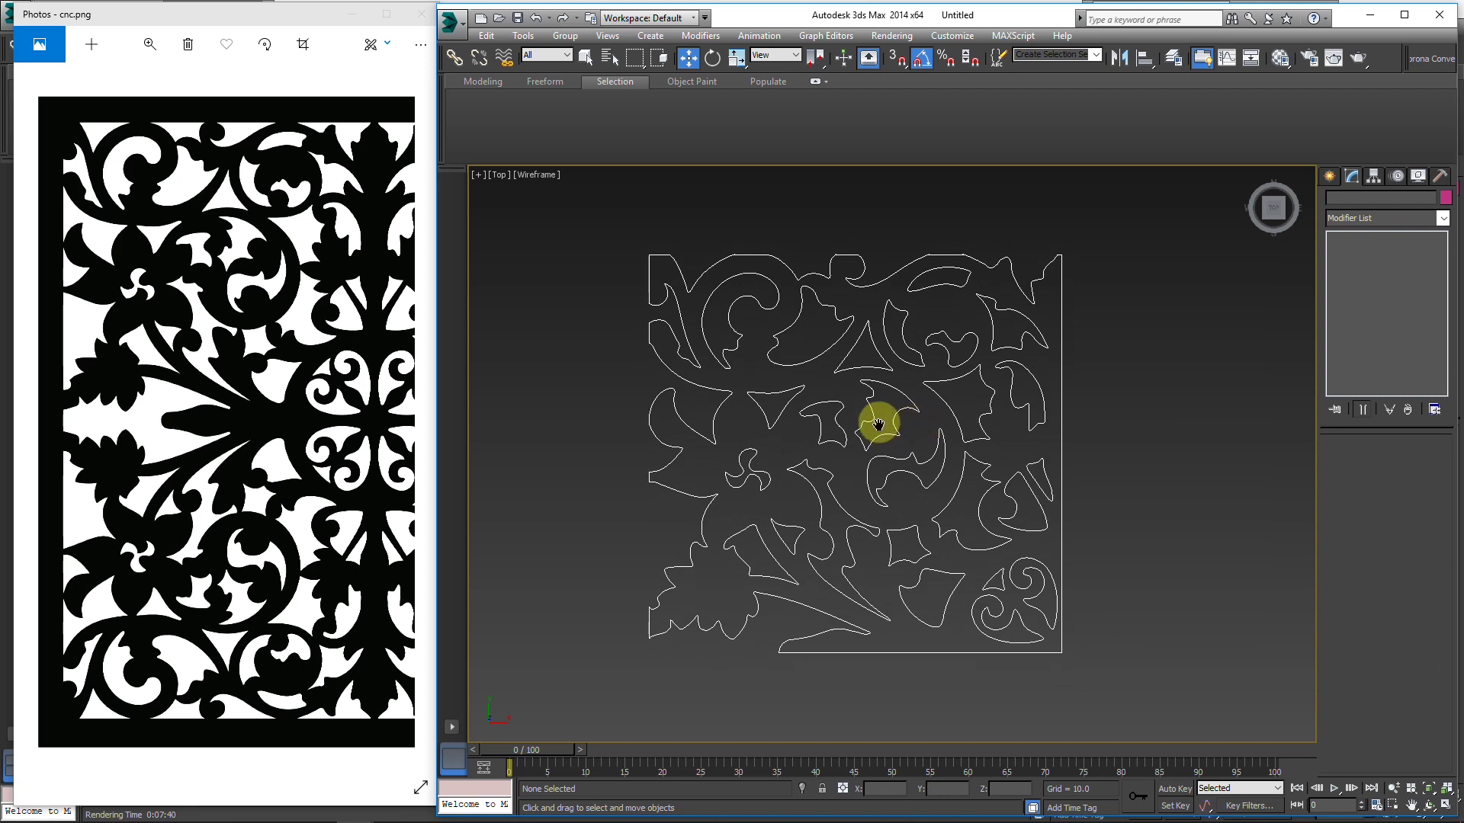
Step: Trim the overhanging ends of the small curl on the top edge line and weld its corner vertices
click(874, 367)
key(1)
middle_drag(794, 369, 795, 361)
scroll(731, 240, up, 3)
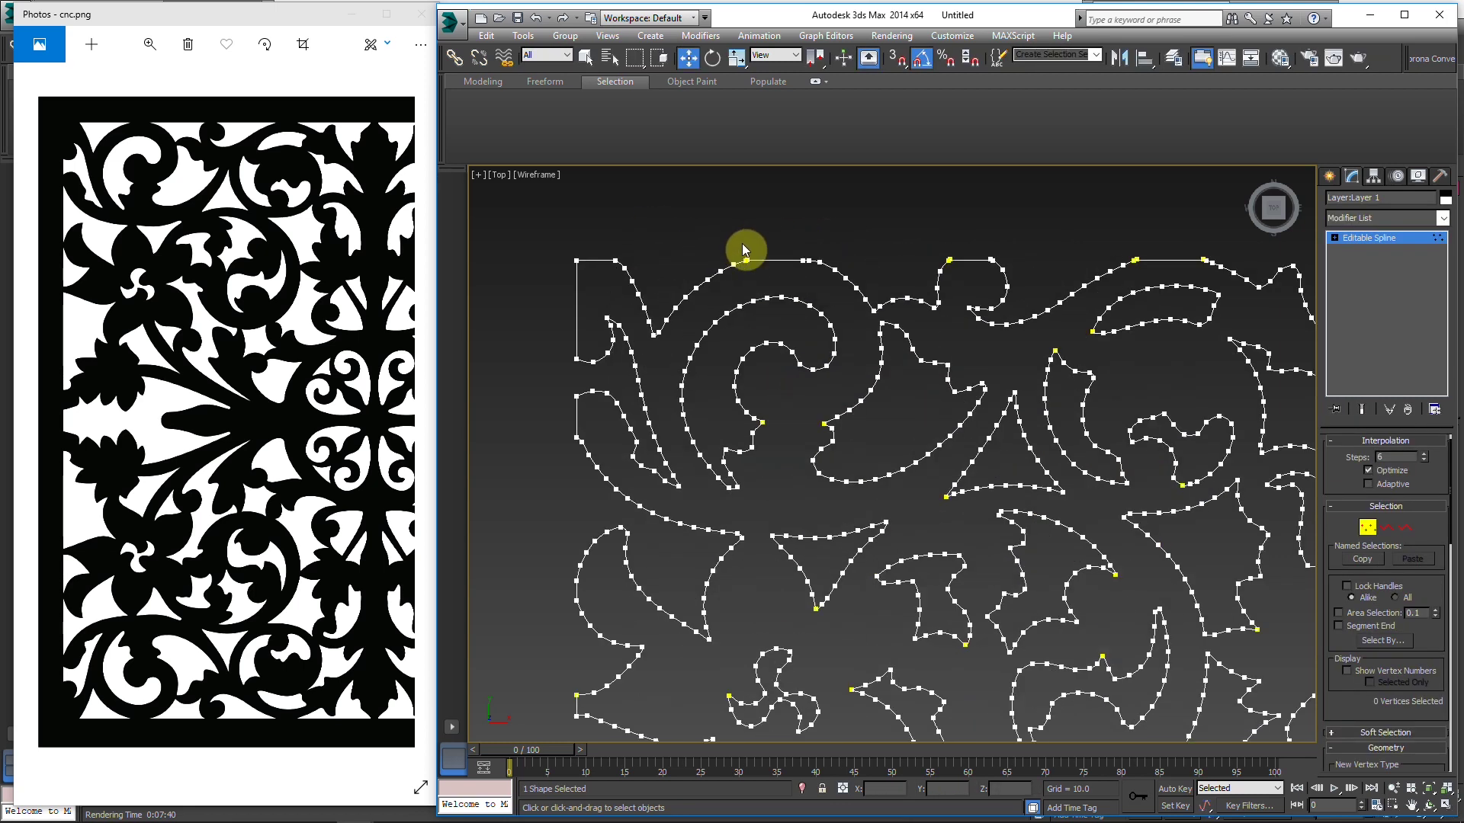
scroll(959, 262, up, 5)
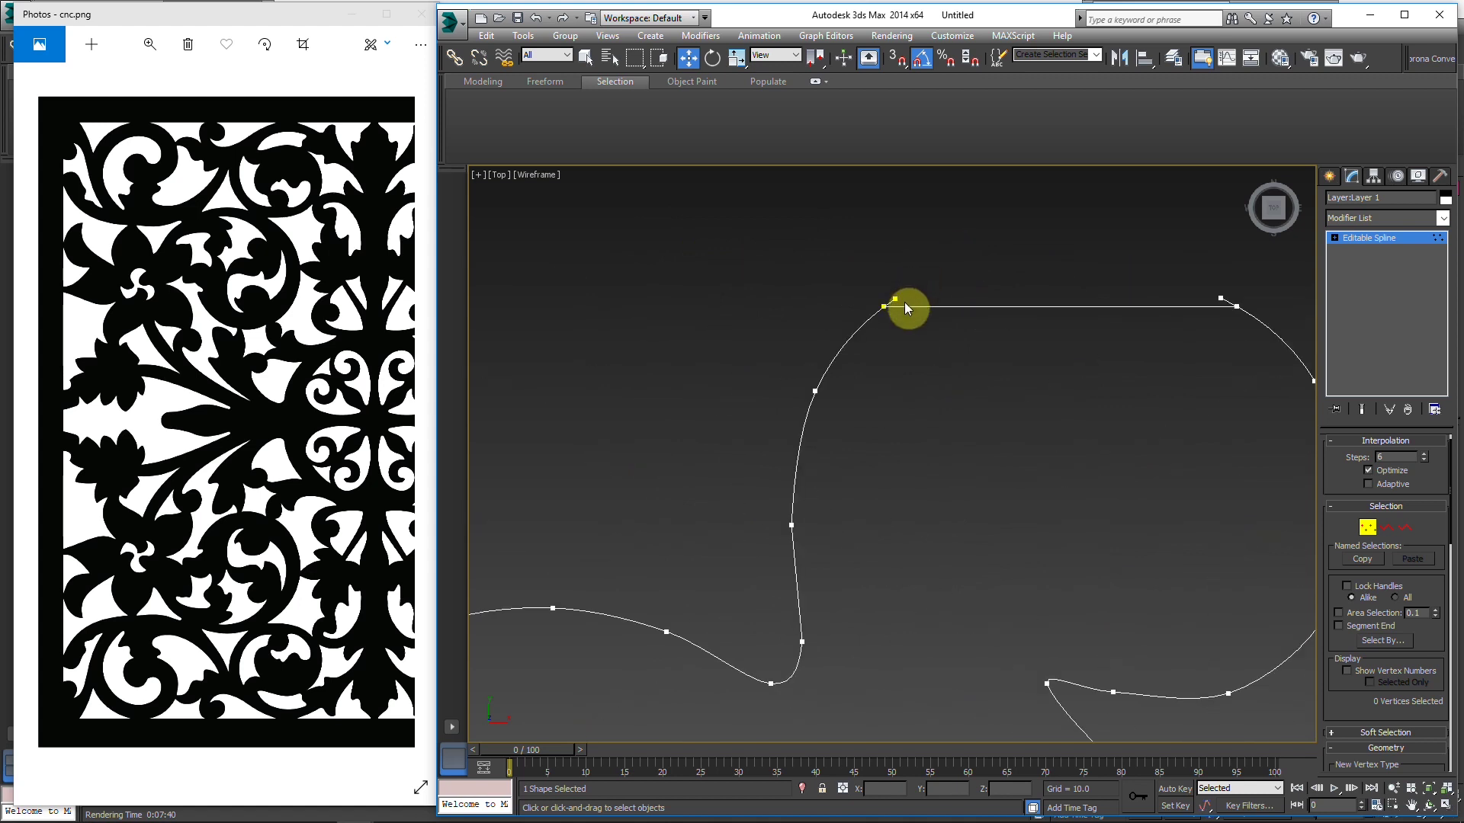
key(3)
scroll(1181, 296, up, 2)
scroll(1017, 302, down, 2)
key(1)
drag(689, 226, 981, 333)
right_click(972, 356)
click(950, 461)
Step: Trim both overhanging curve ends at the wide arch right of the curl and weld its top edge vertices
scroll(859, 425, down, 6)
scroll(947, 447, up, 7)
key(1)
scroll(954, 385, up, 3)
key(3)
click(887, 378)
middle_drag(995, 384, 598, 387)
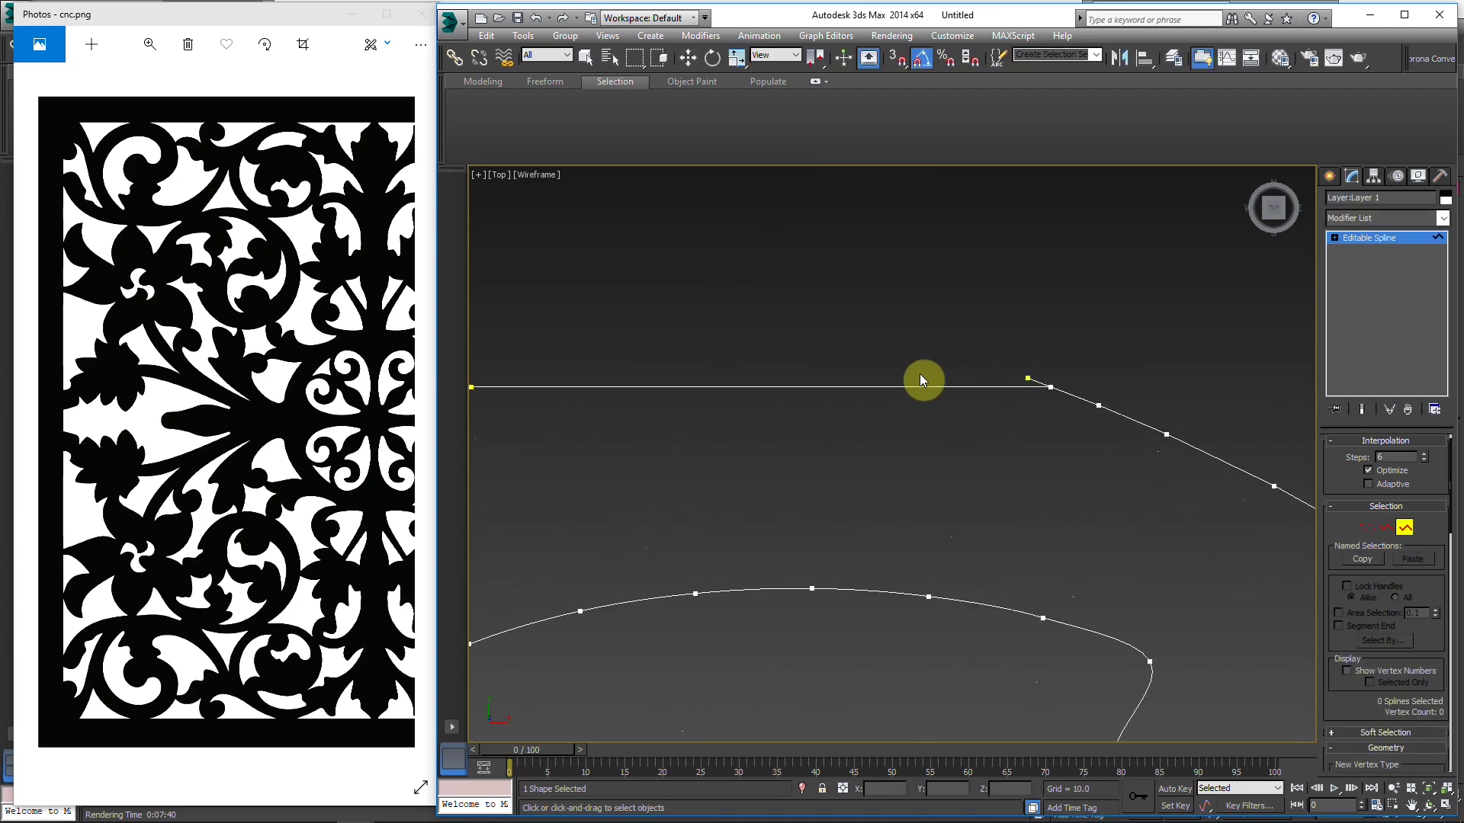
click(1029, 378)
scroll(1022, 376, down, 3)
key(1)
right_click(1045, 457)
click(1029, 553)
scroll(902, 506, down, 3)
scroll(1096, 395, up, 2)
scroll(1120, 387, up, 5)
scroll(1156, 411, down, 8)
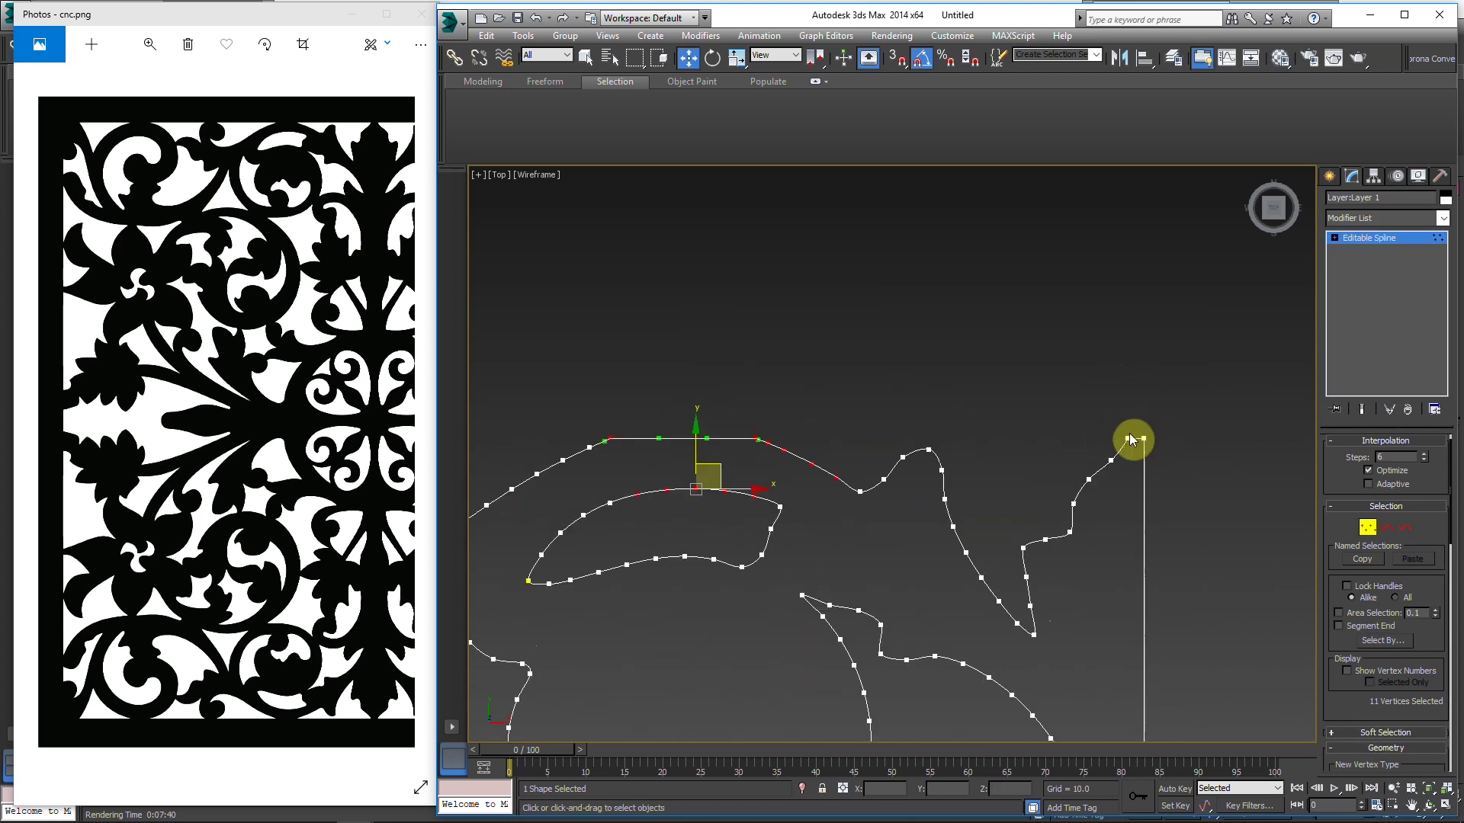
Step: Select the open top edge segment above the large scroll and stretch its left end past the scroll curve
middle_drag(985, 492, 997, 456)
key(3)
click(834, 401)
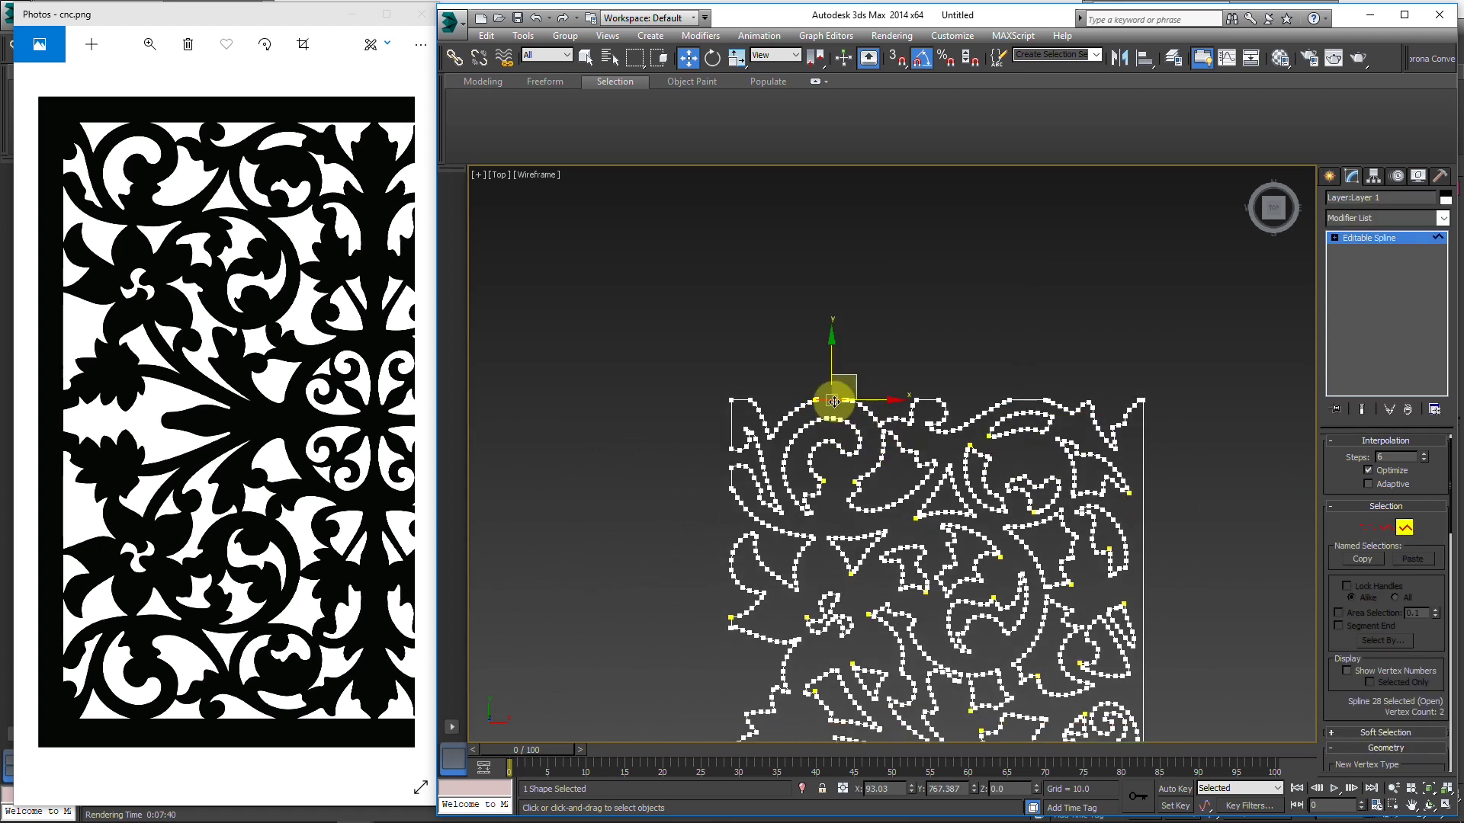
scroll(825, 405, up, 2)
scroll(826, 418, up, 6)
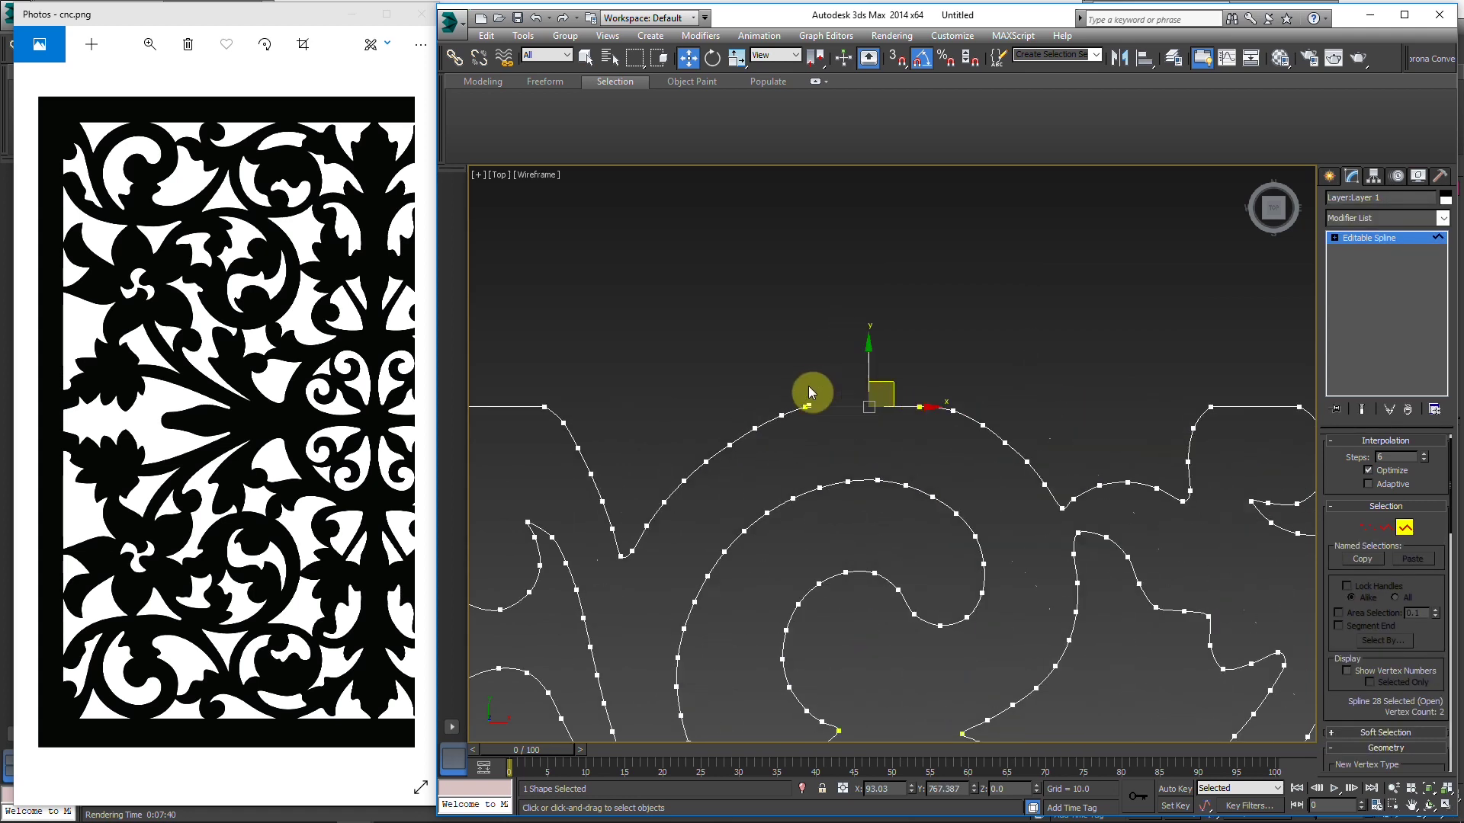
key(1)
key(w)
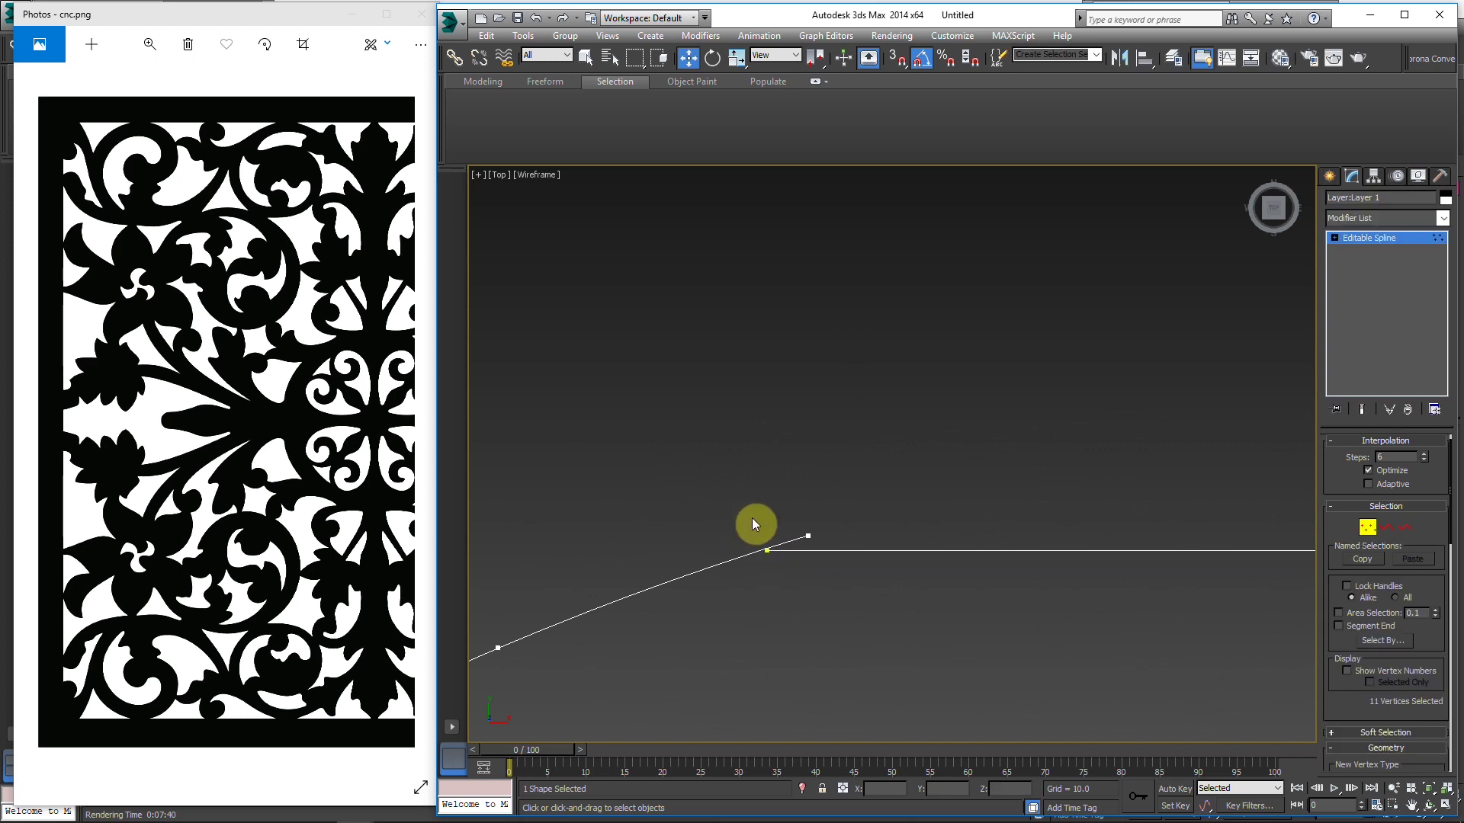
click(754, 551)
right_click(814, 577)
click(783, 679)
Step: Trim the overhangs where the top edge segment meets the large scroll's left side and weld the two vertices
key(3)
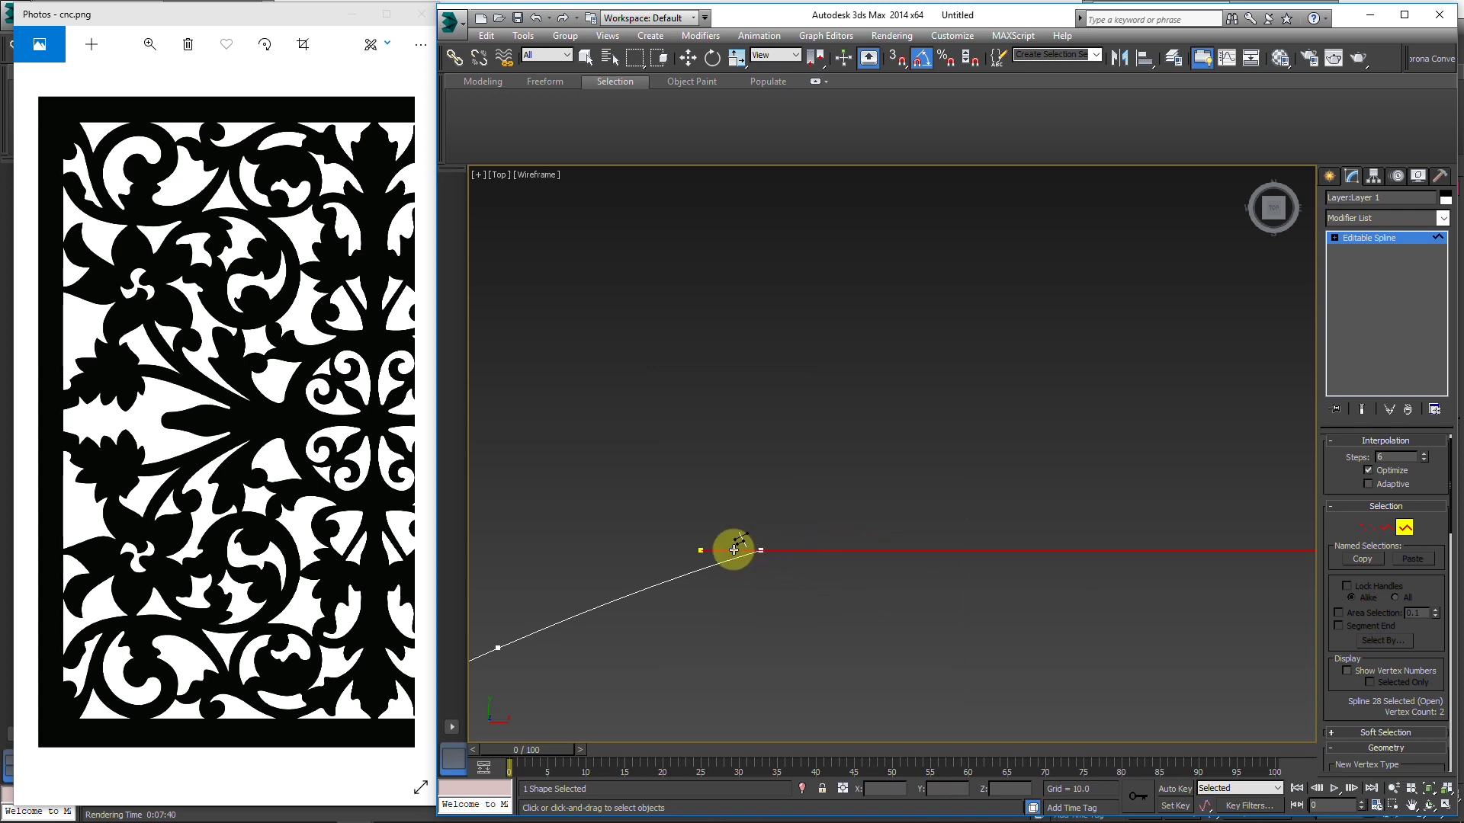
scroll(836, 580, down, 3)
middle_drag(809, 540, 746, 488)
key(1)
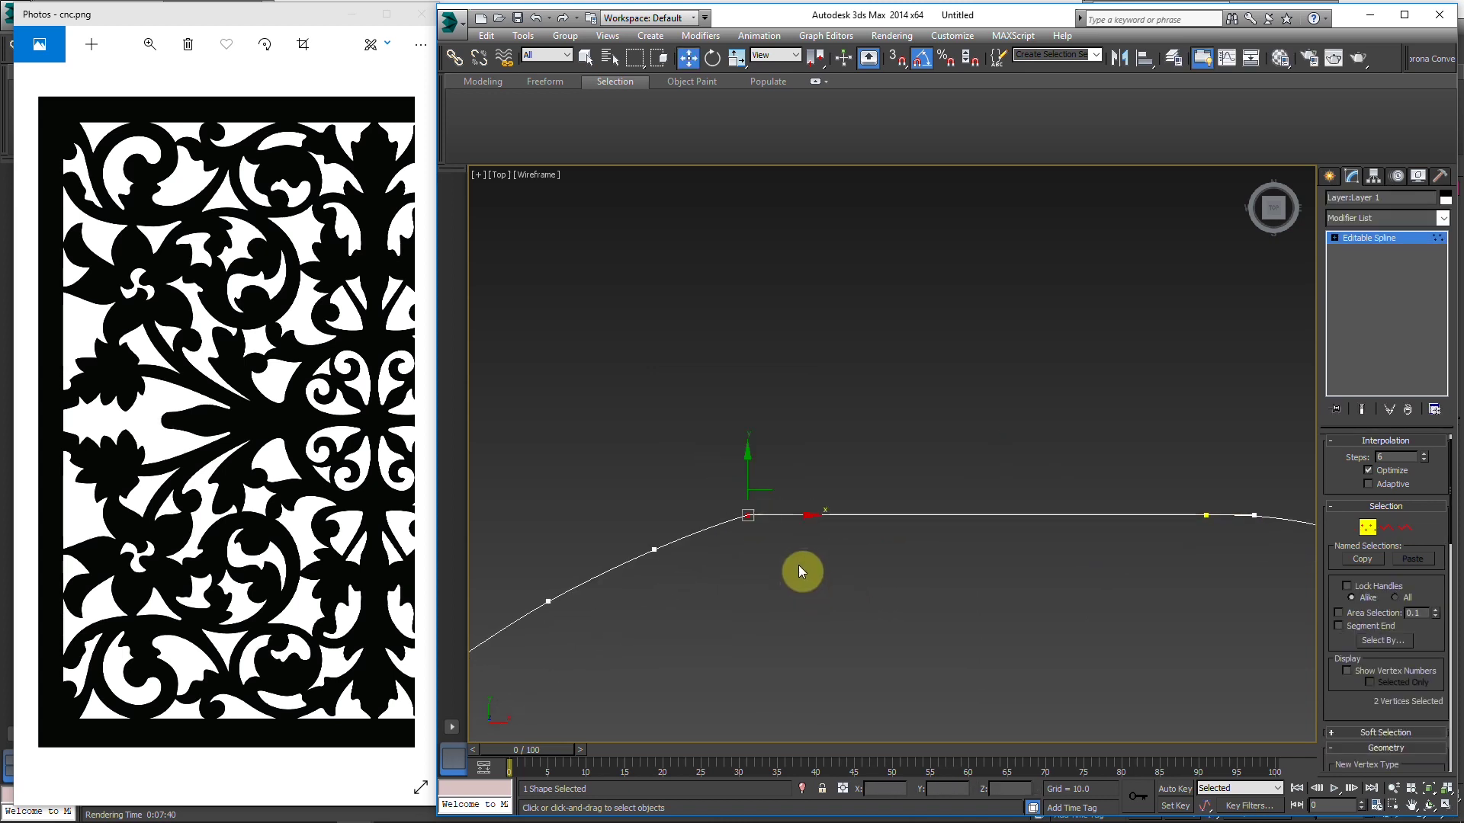
right_click(758, 597)
click(751, 675)
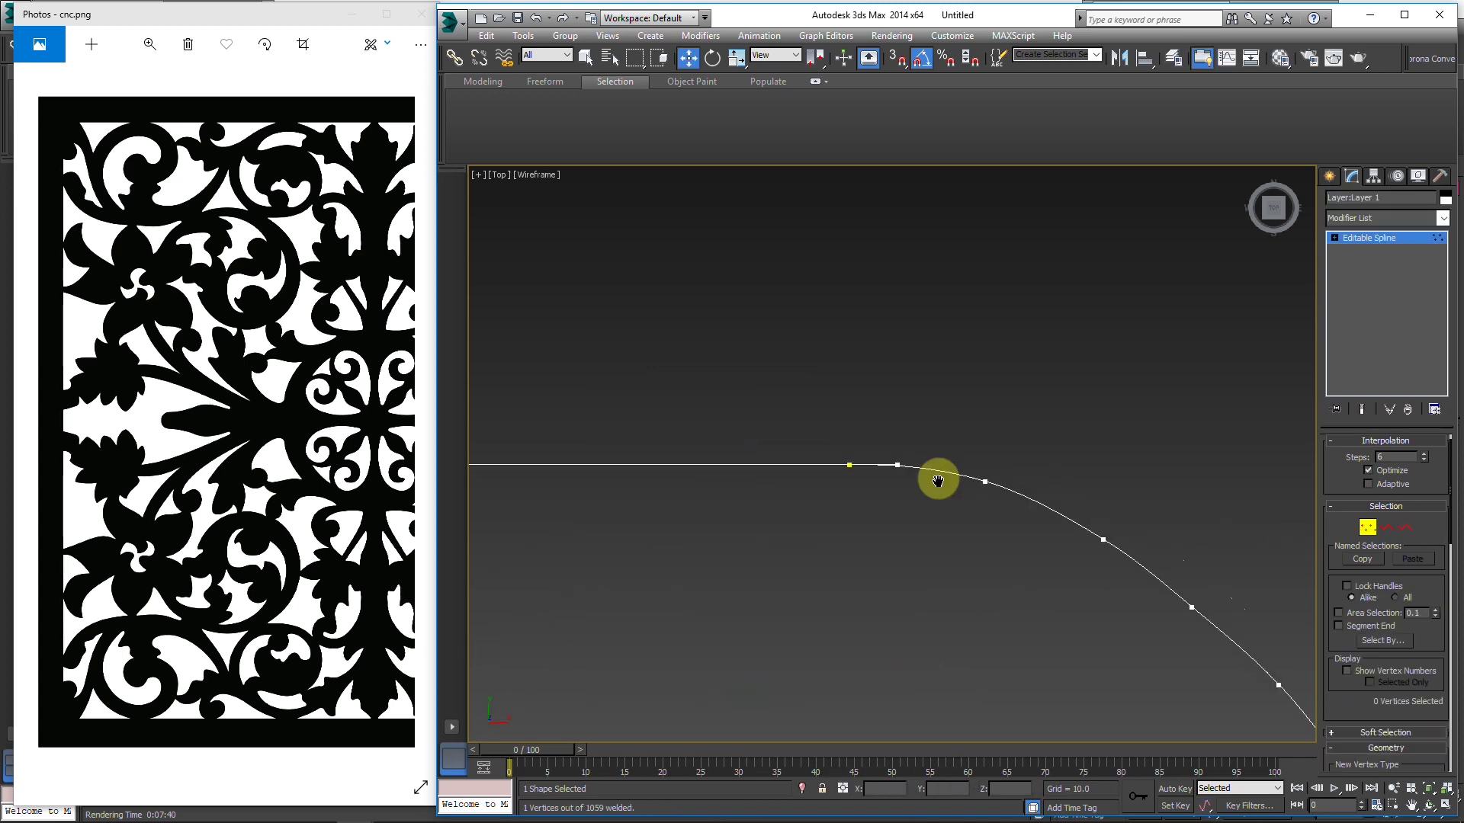
Step: Move the scroll curve's end vertex onto the top edge segment's right end and weld the two vertices
scroll(928, 452, up, 3)
drag(929, 477, 764, 479)
key(space)
key(s)
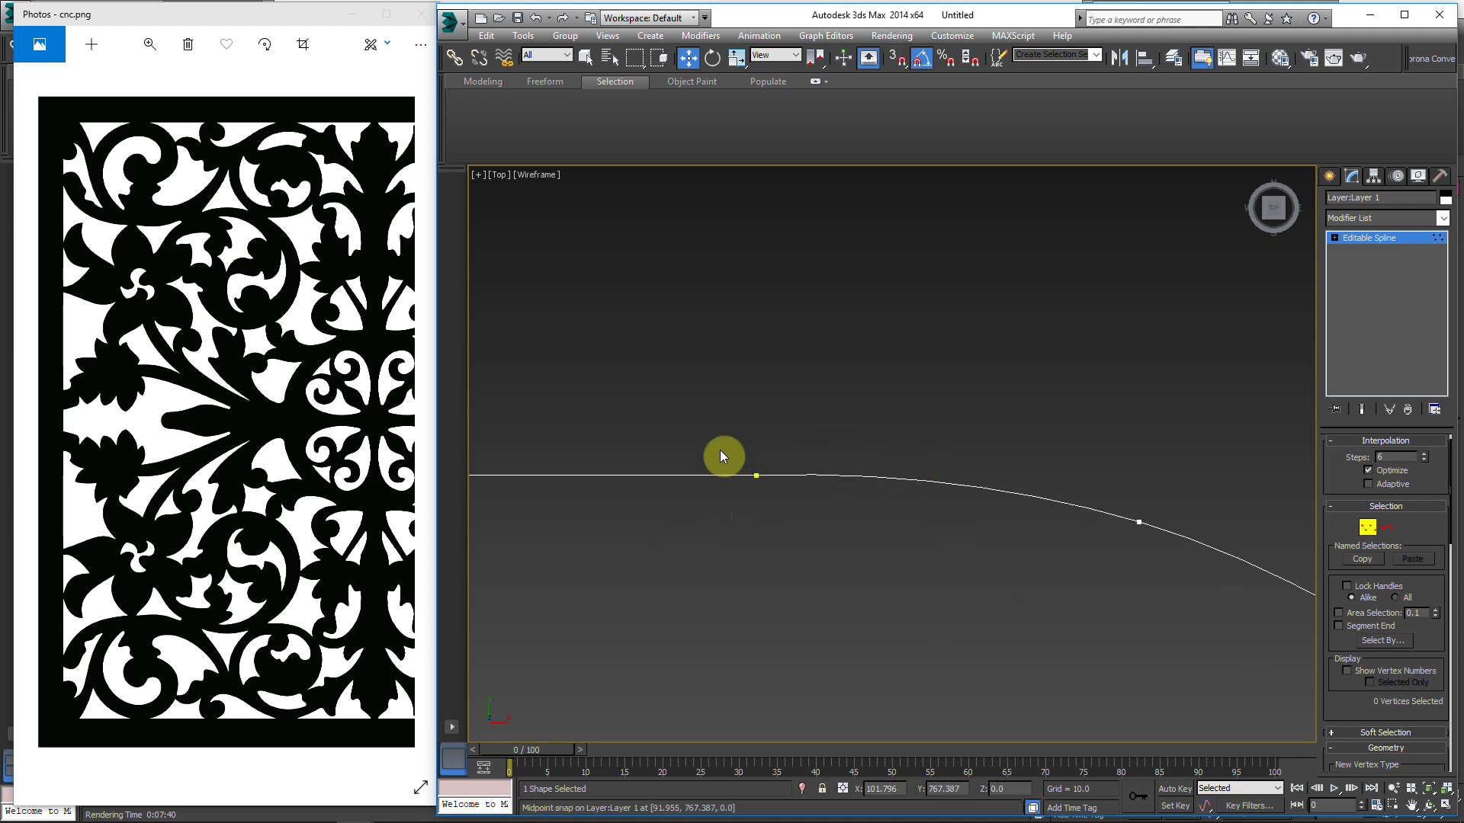
right_click(823, 521)
click(787, 636)
scroll(817, 529, down, 5)
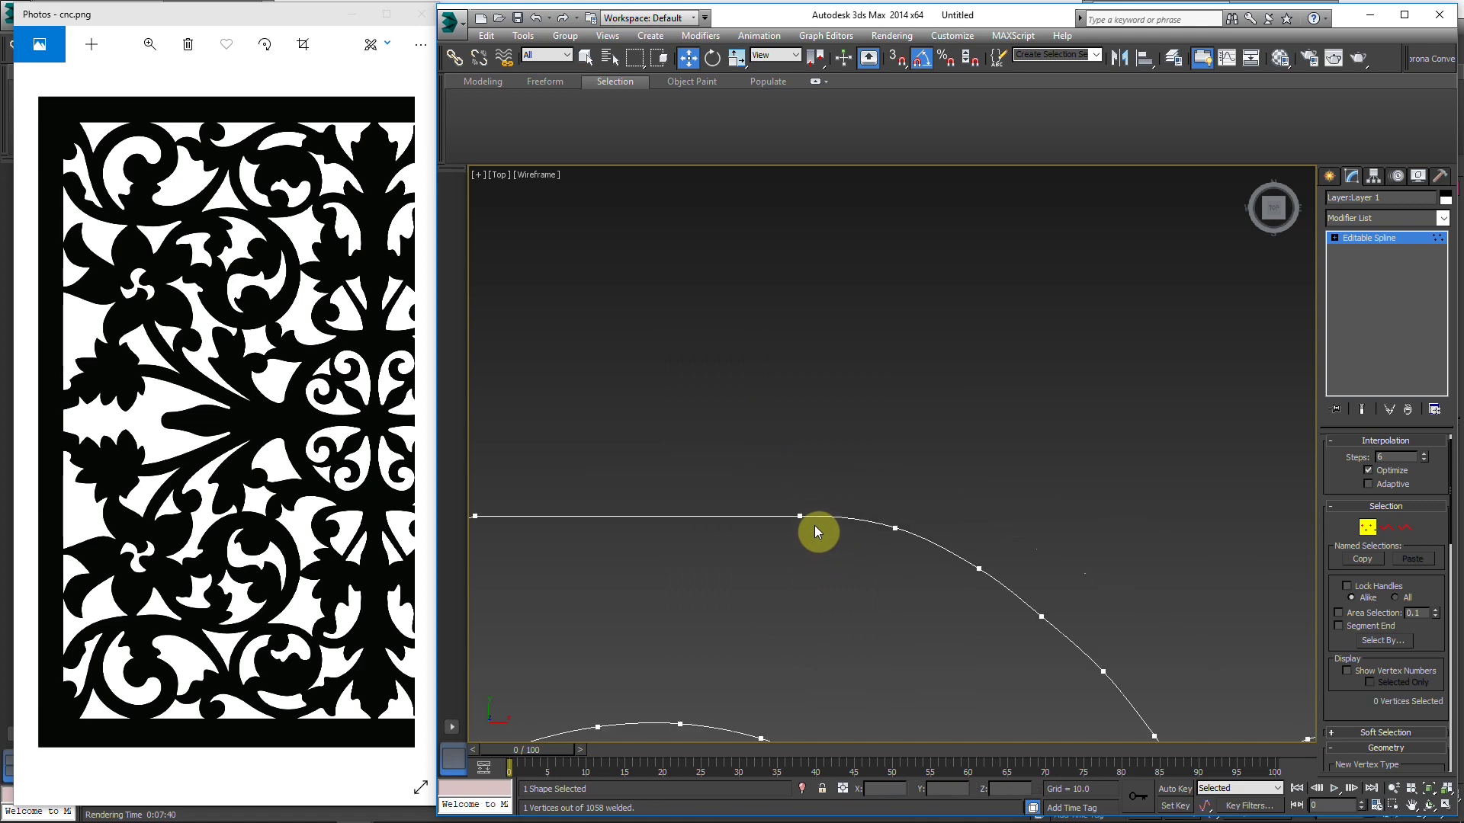
Step: Inspect the welded scroll corner and check whether the leaf spline beside the scroll is closed
scroll(762, 537, up, 6)
scroll(686, 500, down, 6)
key(1)
key(3)
middle_drag(879, 609, 862, 441)
click(857, 423)
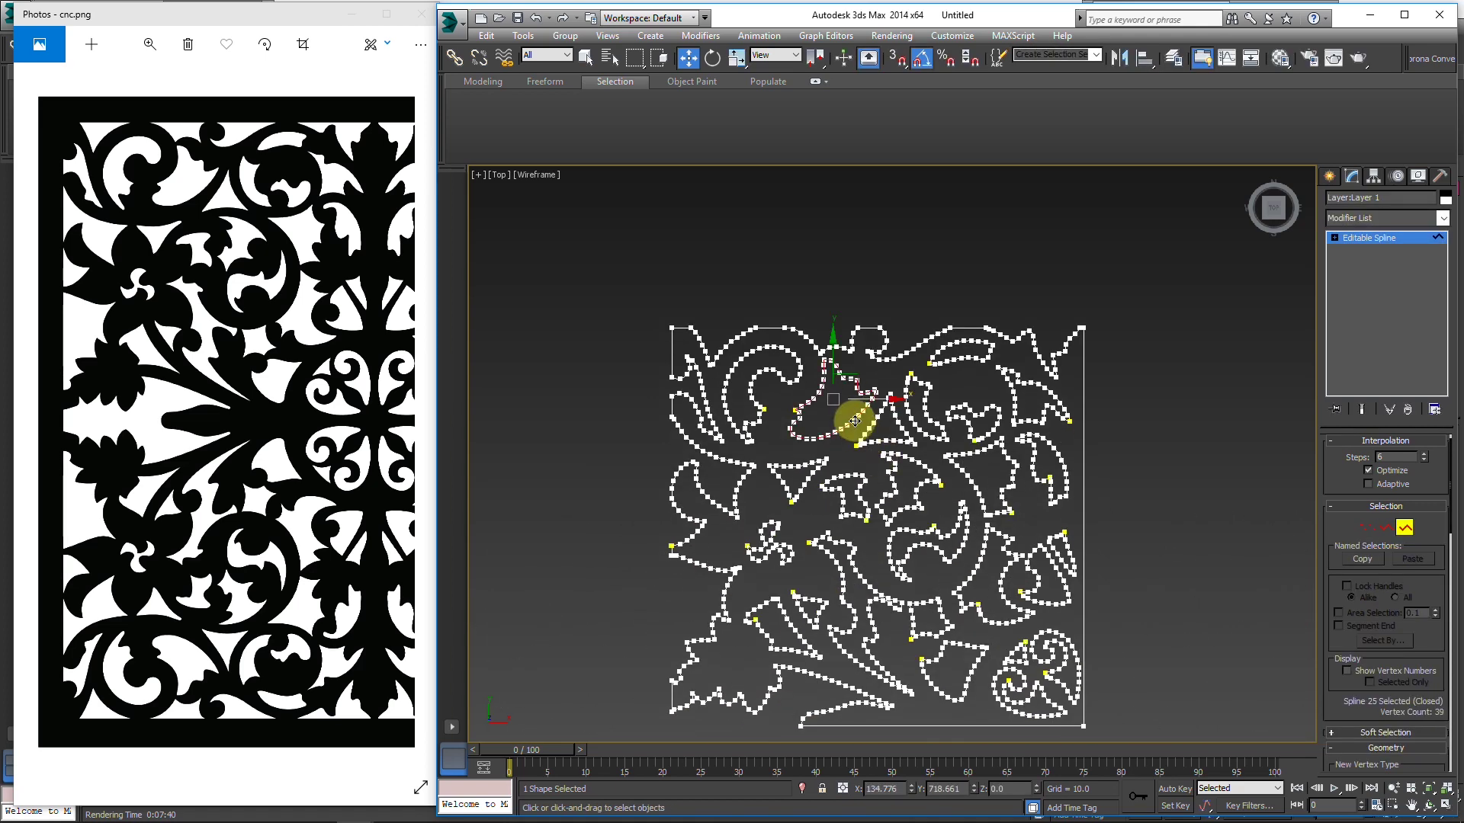
Step: Select the outer border spline, move it aside to check which curves are connected to it, and undo the move
click(1084, 419)
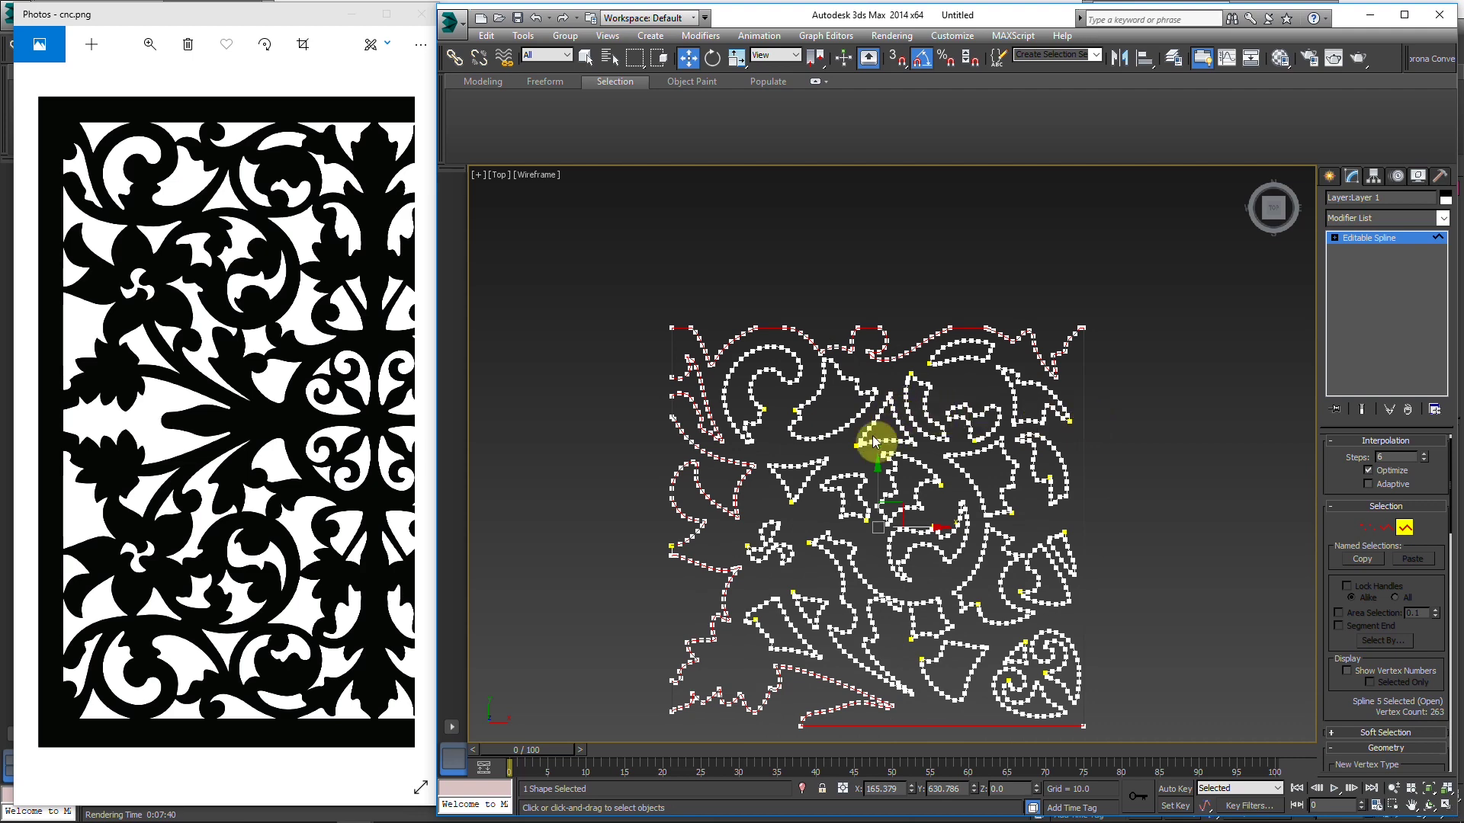
drag(893, 505, 717, 477)
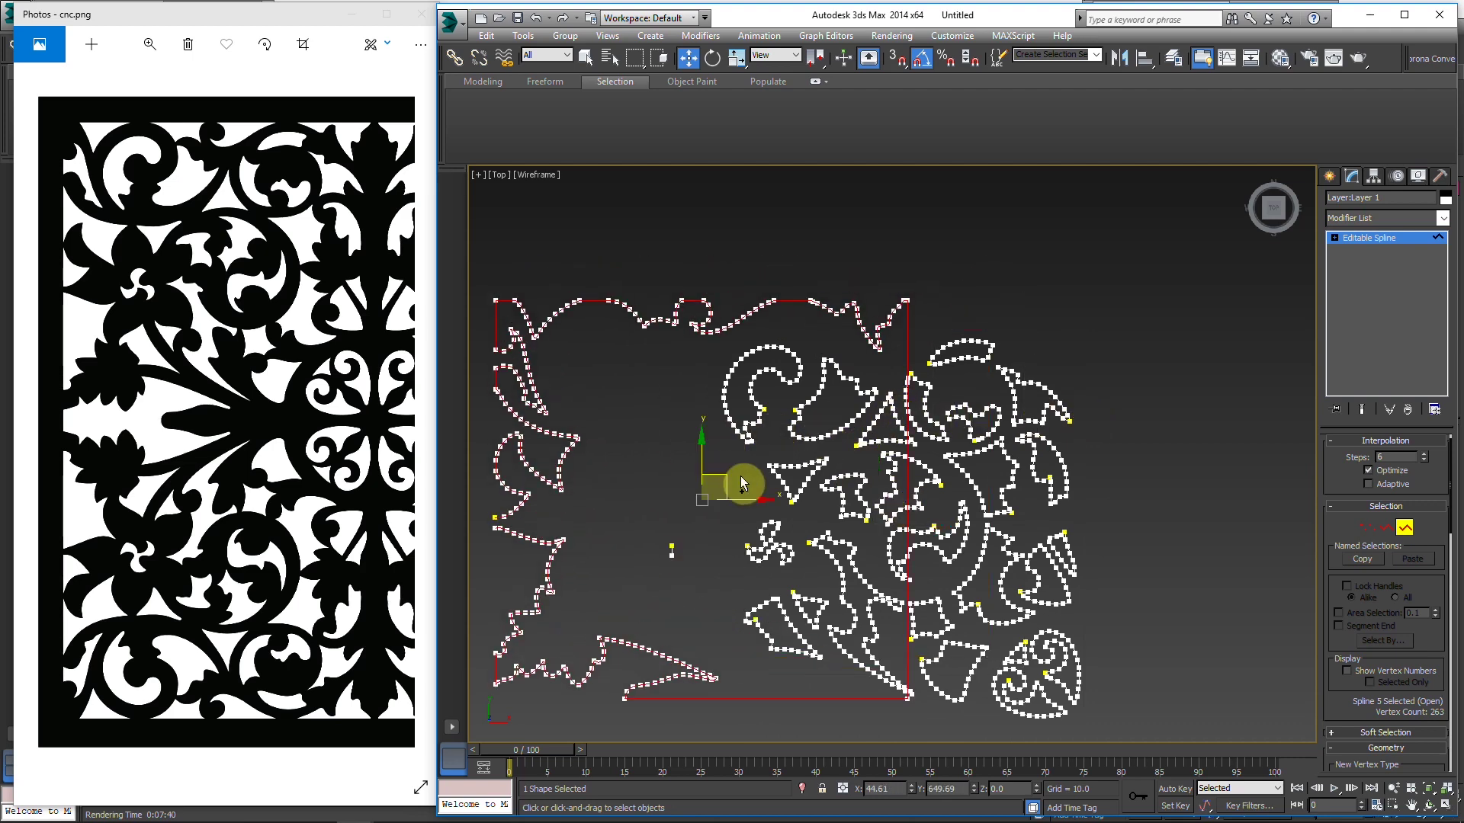
key(ctrl+z)
Step: Weld the vertices where the short left edge segment's upper end meets the petal curve above it
scroll(638, 556, up, 9)
key(1)
drag(723, 538, 762, 583)
middle_drag(763, 584, 755, 504)
scroll(753, 491, up, 3)
scroll(753, 496, up, 2)
key(3)
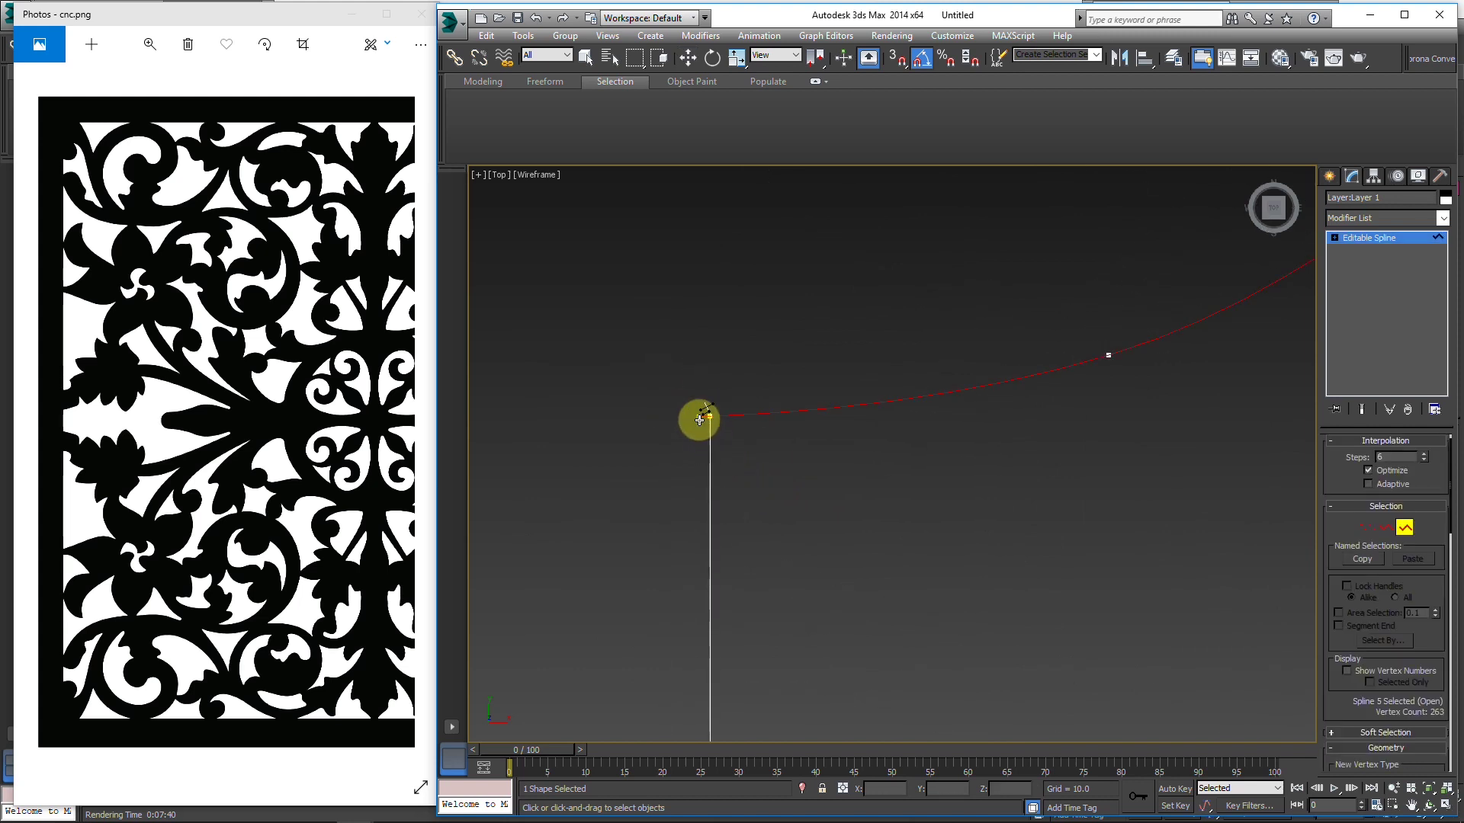
key(1)
key(w)
right_click(776, 459)
click(738, 564)
Step: Weld the vertices where the short left edge segment's lower end meets the petal curve below it
scroll(737, 565, down, 4)
middle_drag(736, 595, 735, 460)
scroll(733, 506, up, 5)
key(3)
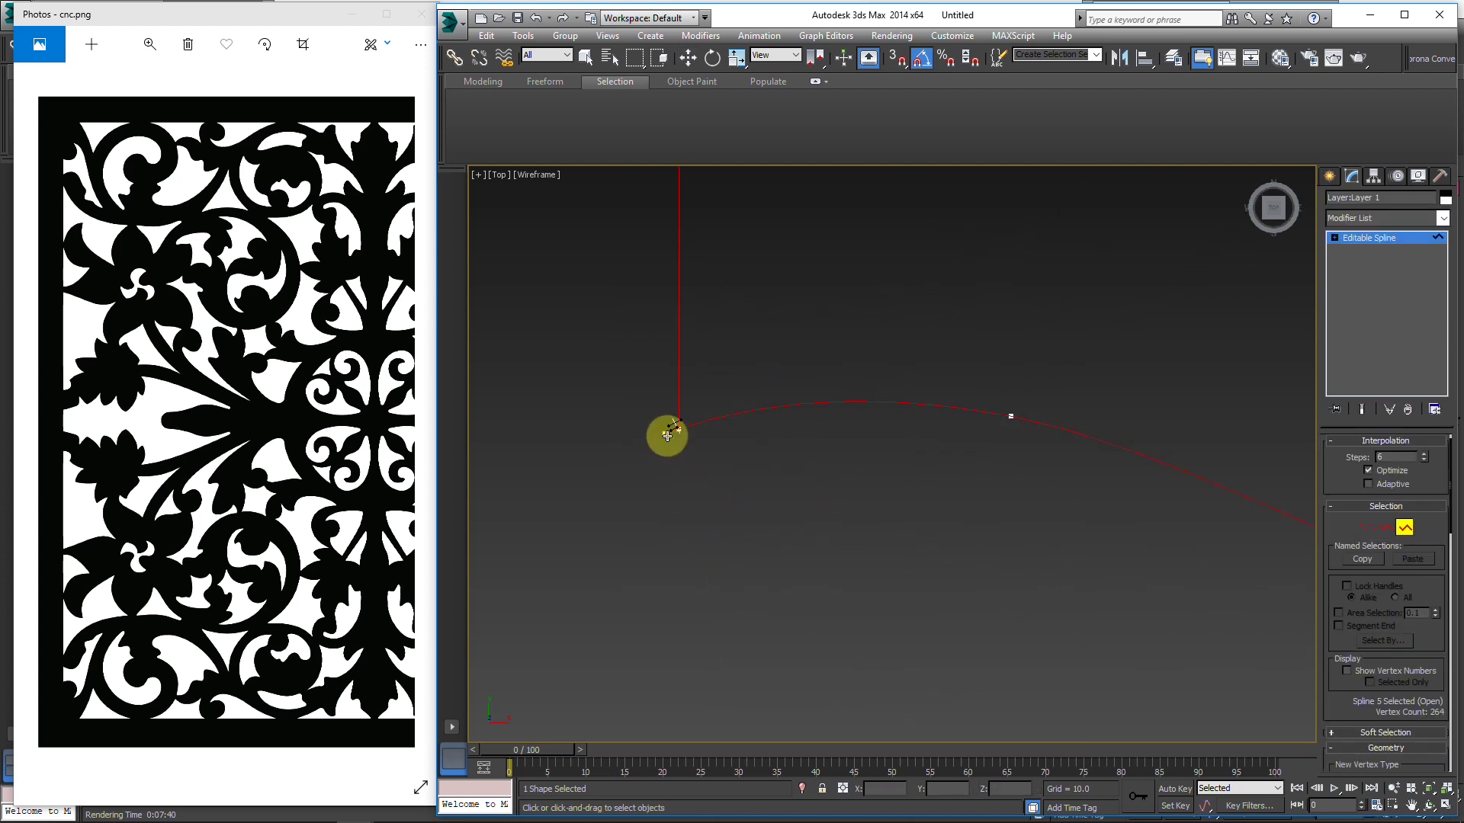
key(1)
right_click(667, 480)
click(630, 587)
click(668, 526)
scroll(668, 526, down, 3)
scroll(702, 513, down, 6)
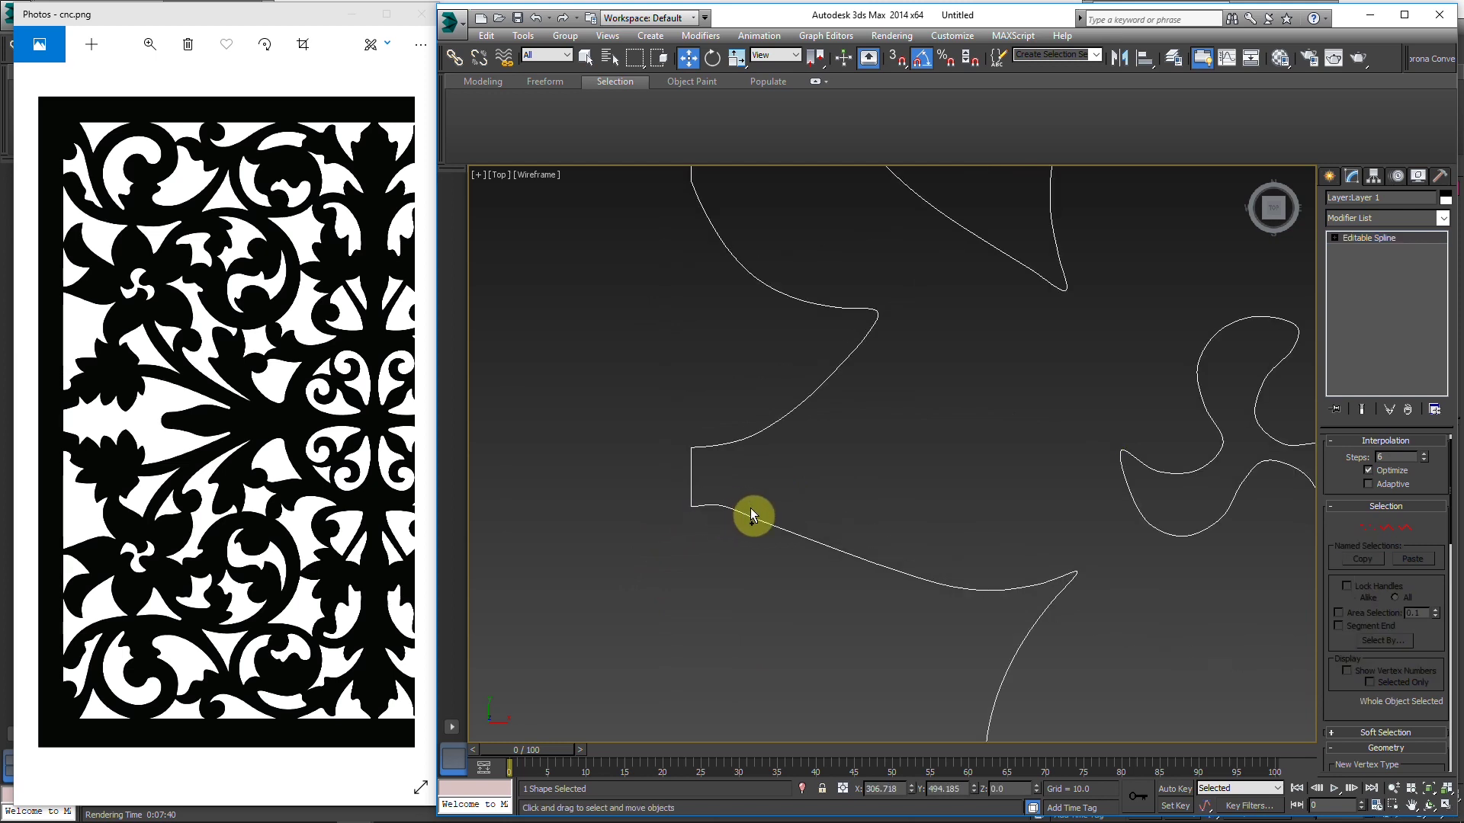
Step: Check whether the welded outer border spline is closed, test-moving it as a whole
key(3)
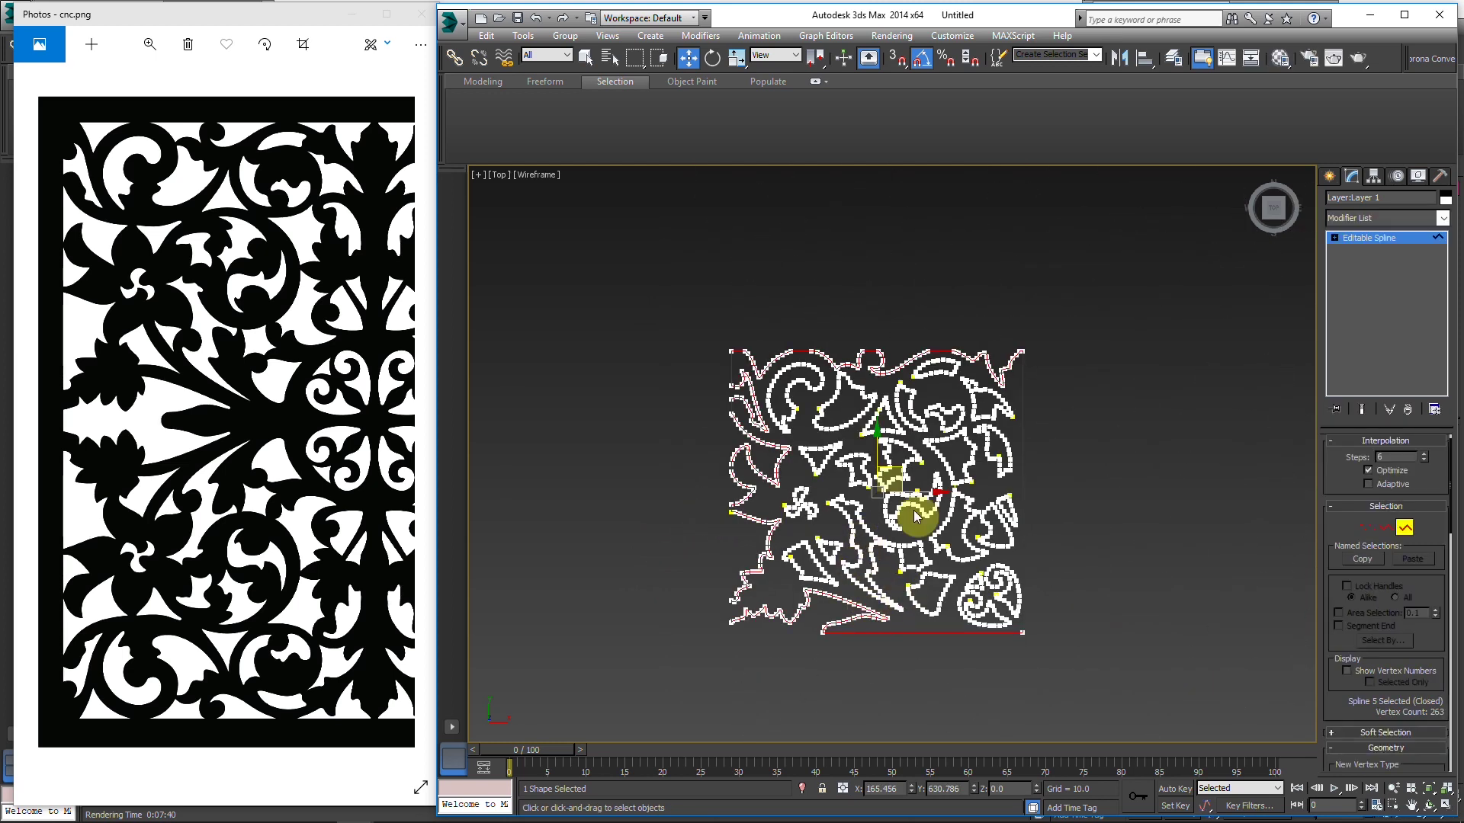
drag(899, 475, 622, 620)
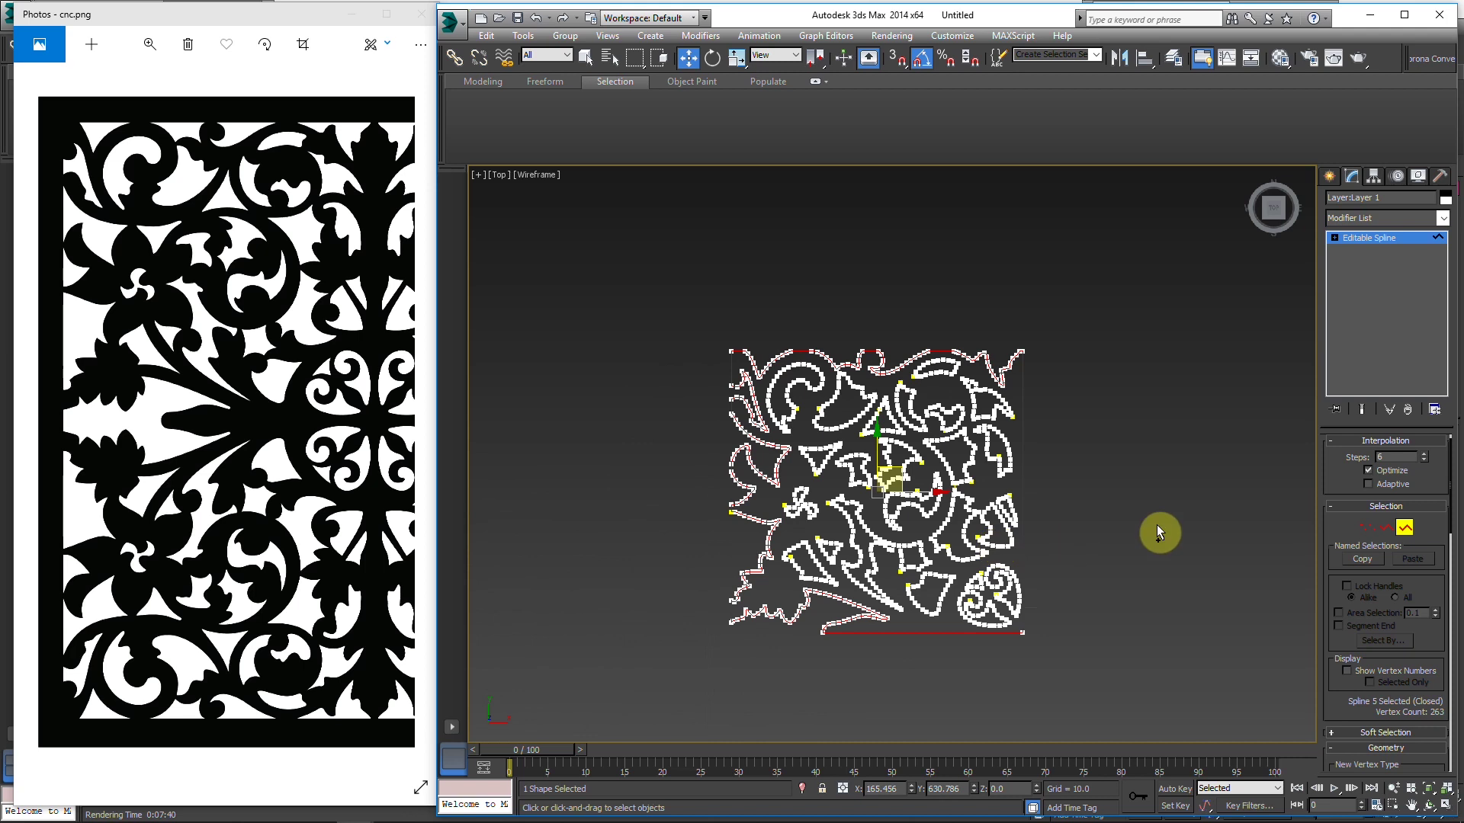
key(3)
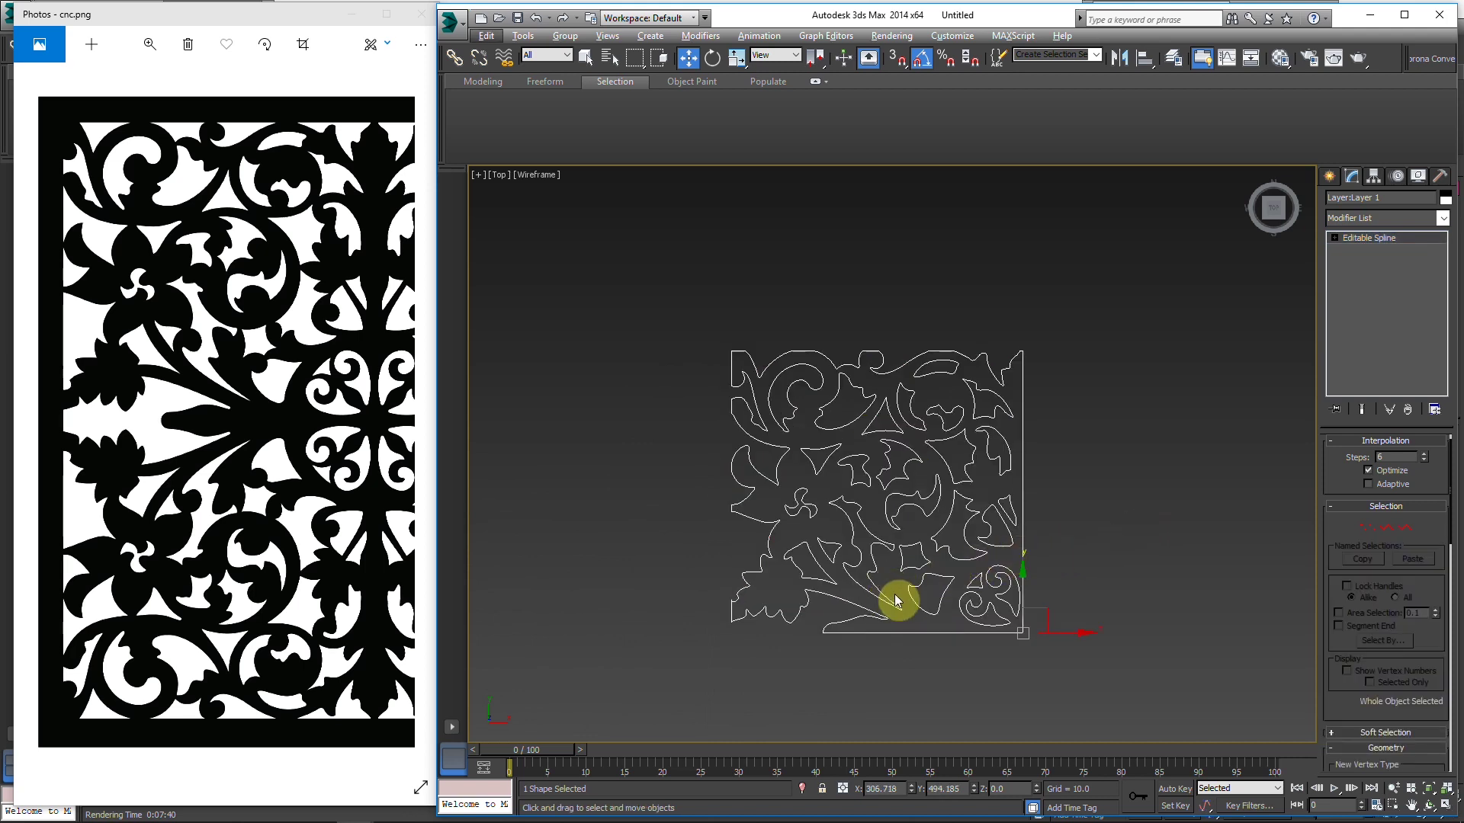
Step: Apply an Extrude modifier to the whole pattern shape and show it shaded in an angled view
drag(888, 599, 902, 575)
click(1389, 219)
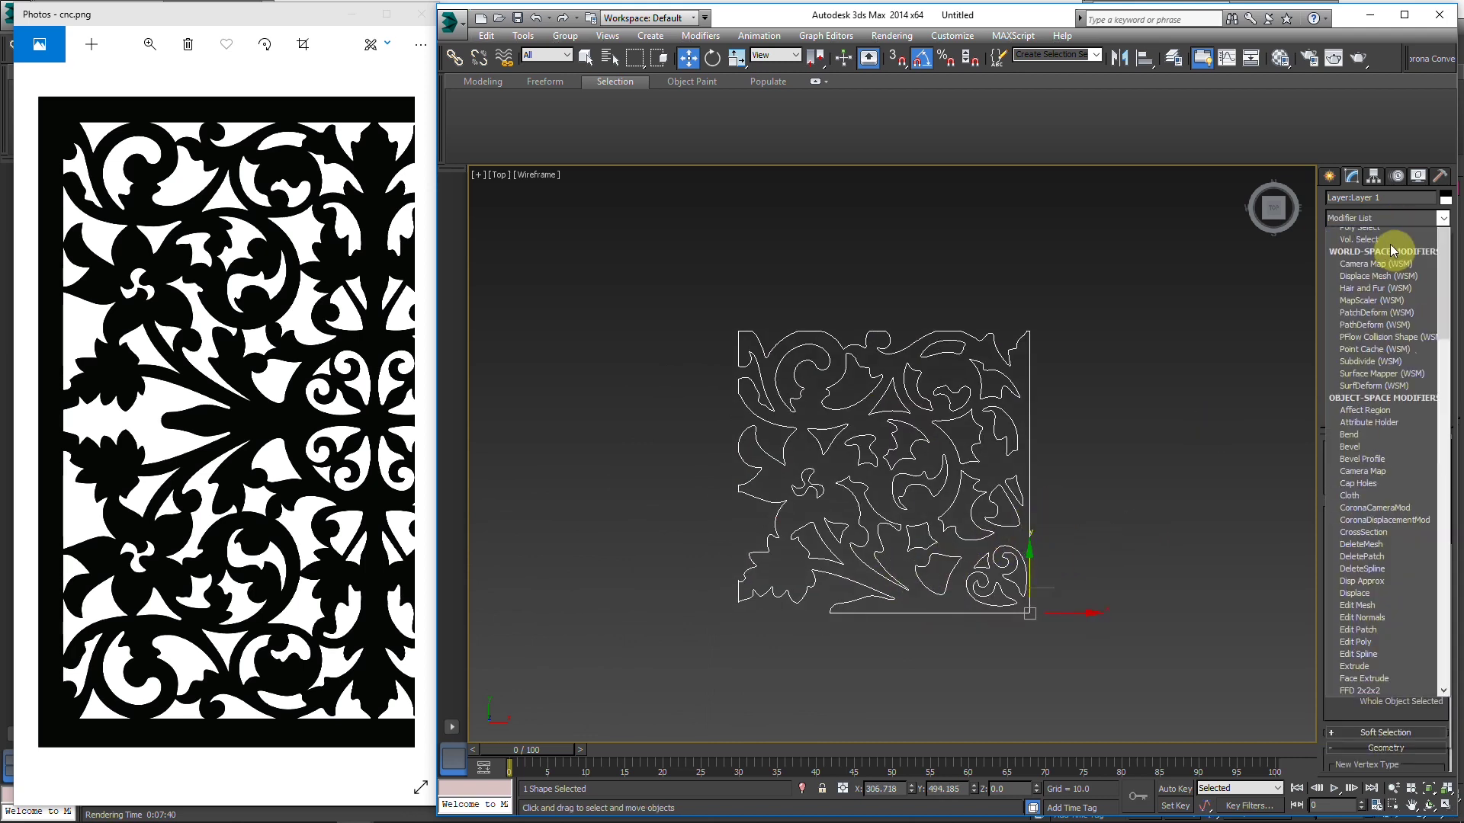
scroll(1389, 308, down, 5)
scroll(1389, 308, down, 6)
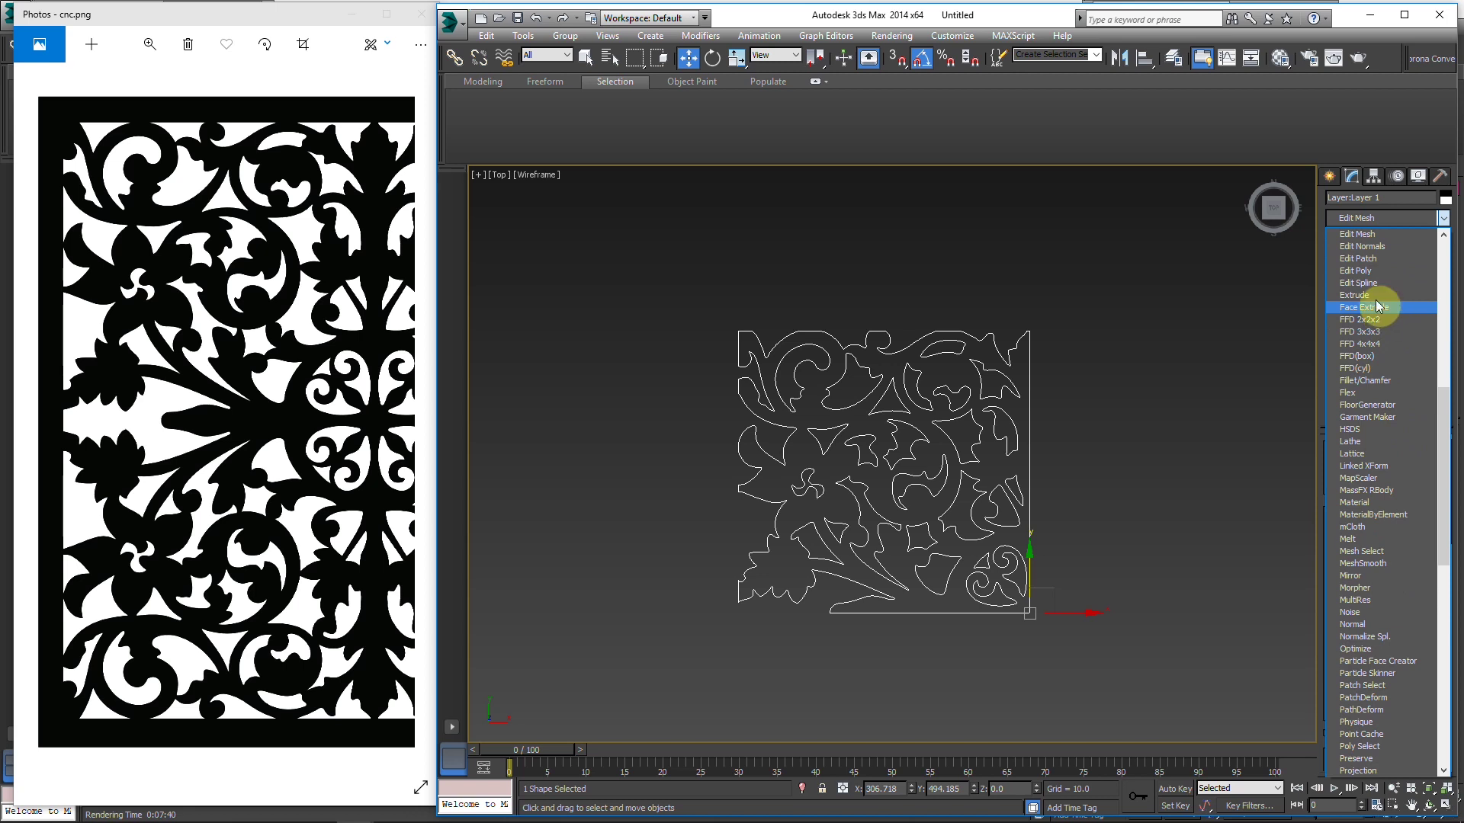
click(1223, 353)
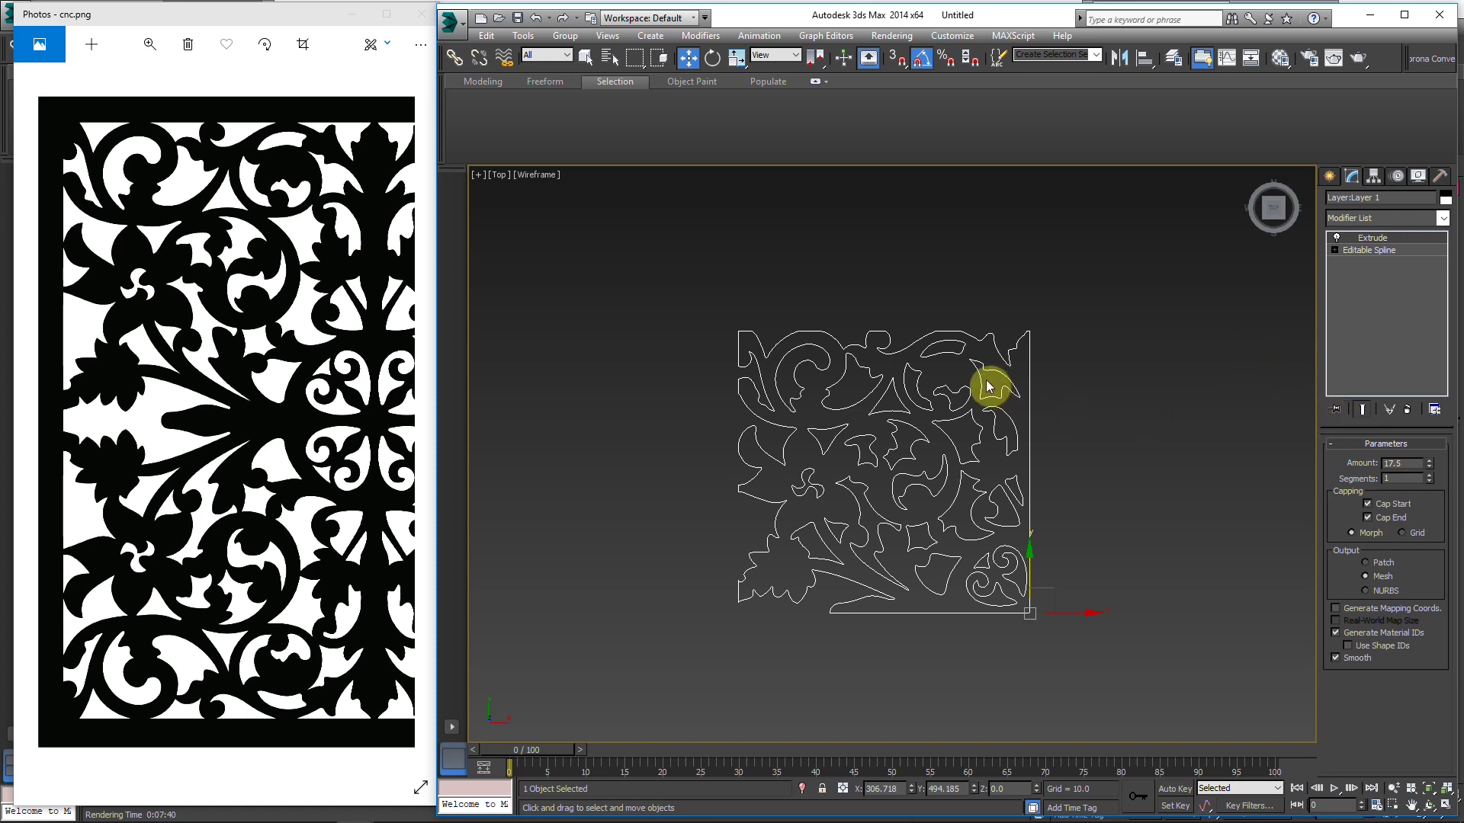
middle_drag(989, 386, 941, 369)
key(F3)
alt+middle_drag(925, 483, 884, 458)
Step: Set the Editable Spline's interpolation steps to 1, return to the Extrude level and deselect the panel
click(1376, 252)
double_click(1395, 457)
text(1)
key(Return)
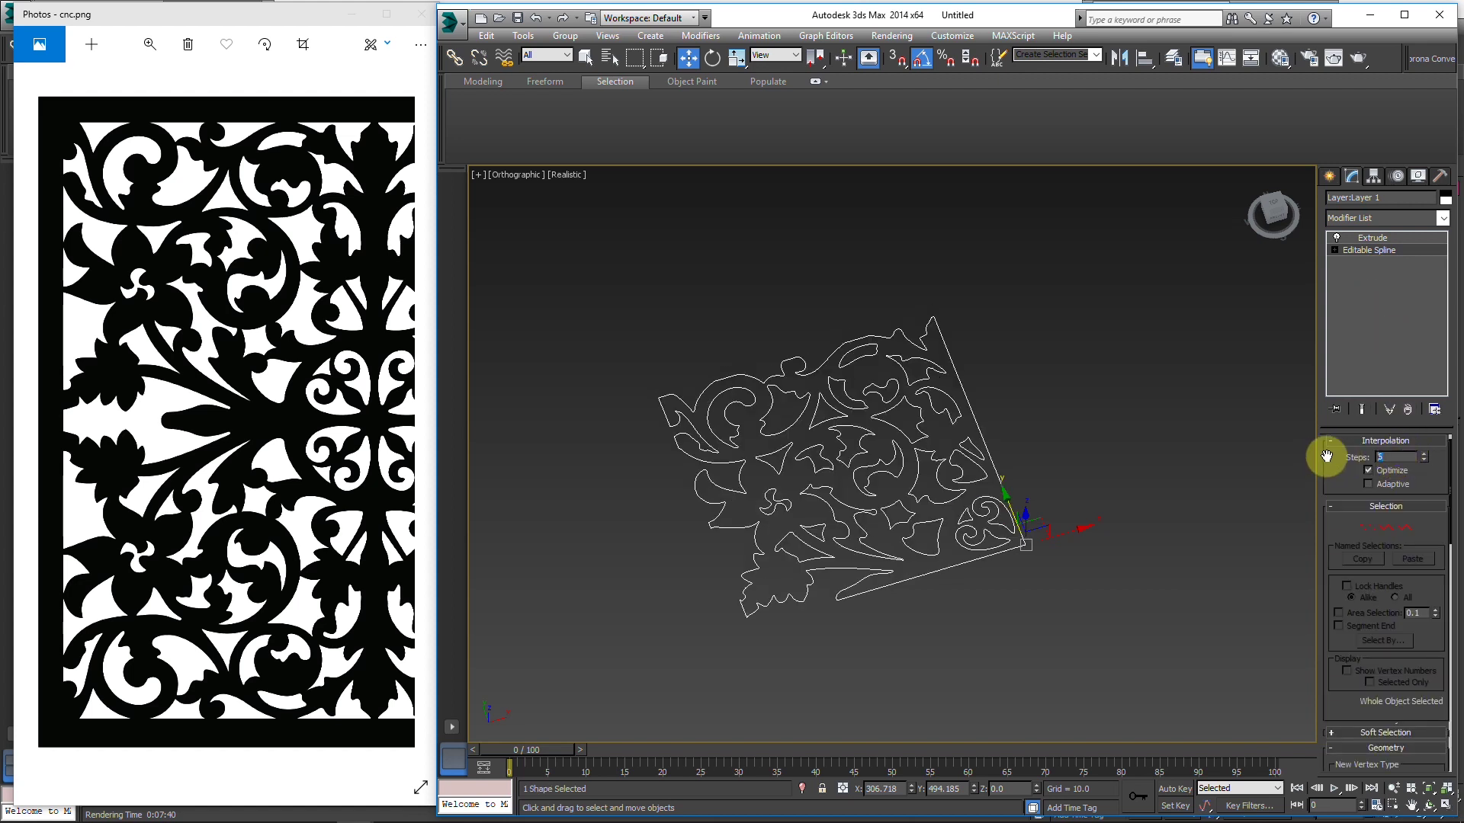
click(1379, 240)
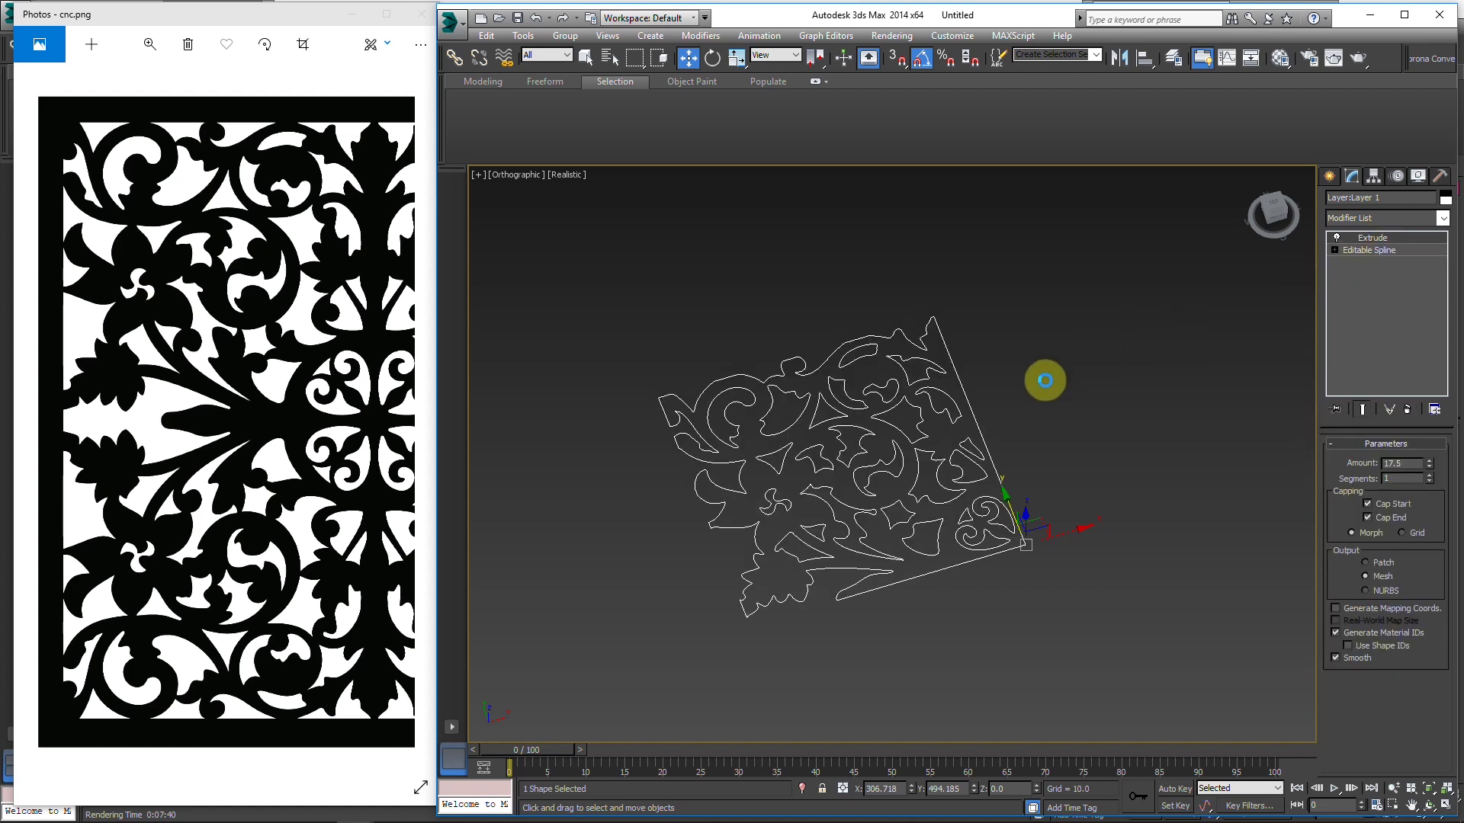
alt+middle_drag(862, 436, 931, 416)
click(1138, 372)
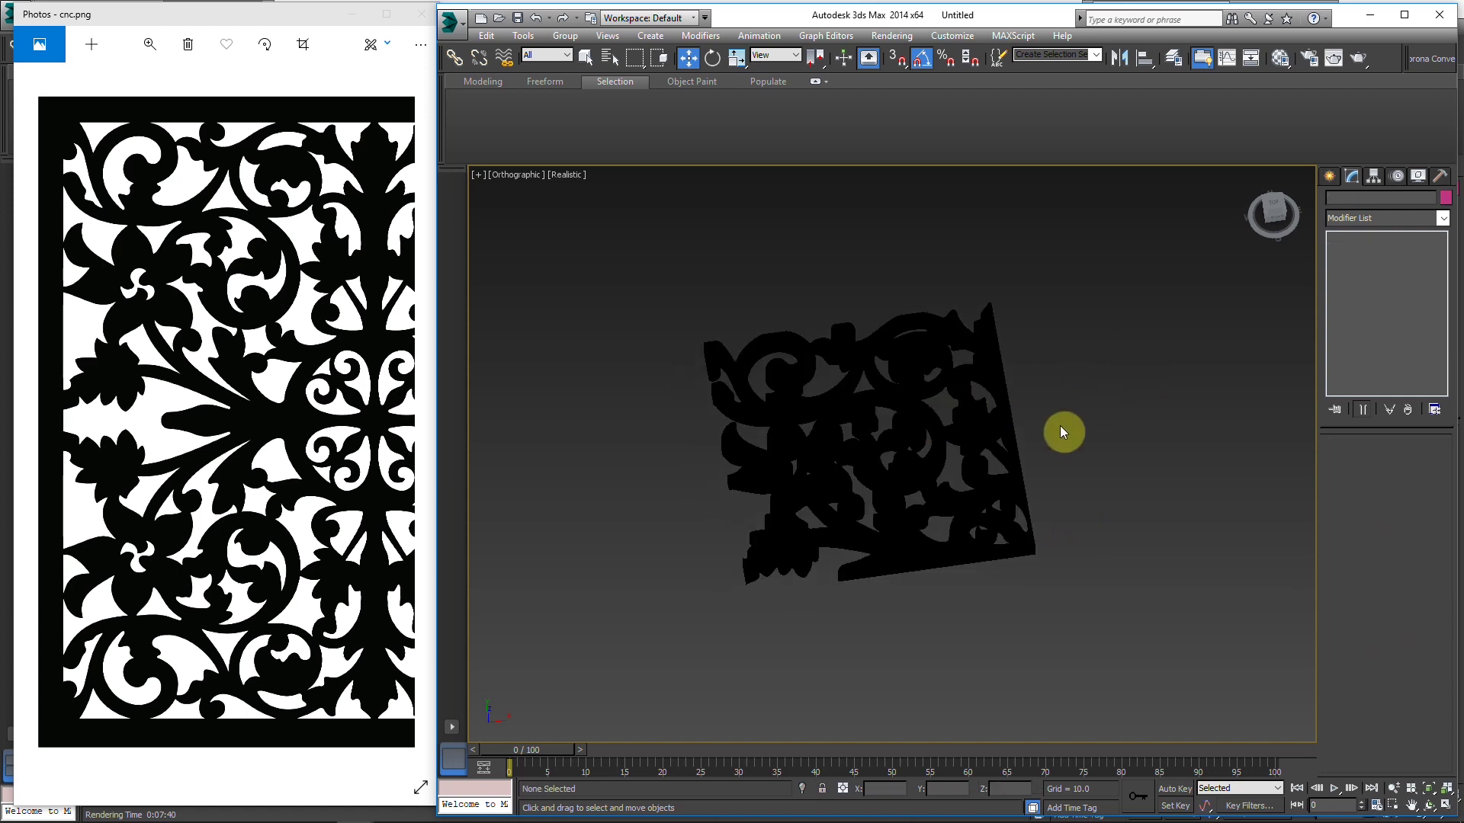
Step: Assign the grey 01 - Default material to the extruded pattern and close the Material Editor
key(m)
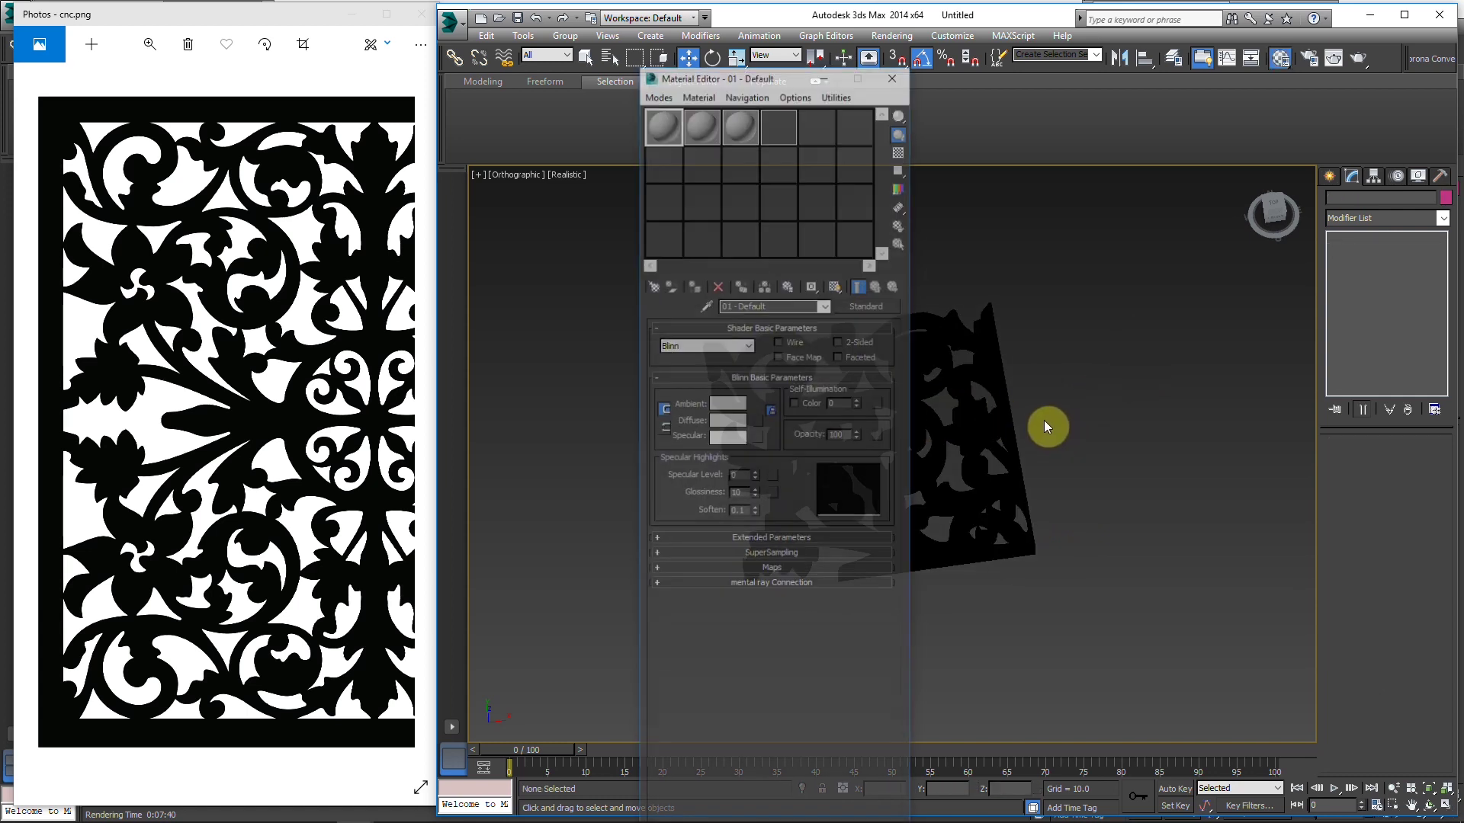
drag(662, 126, 964, 432)
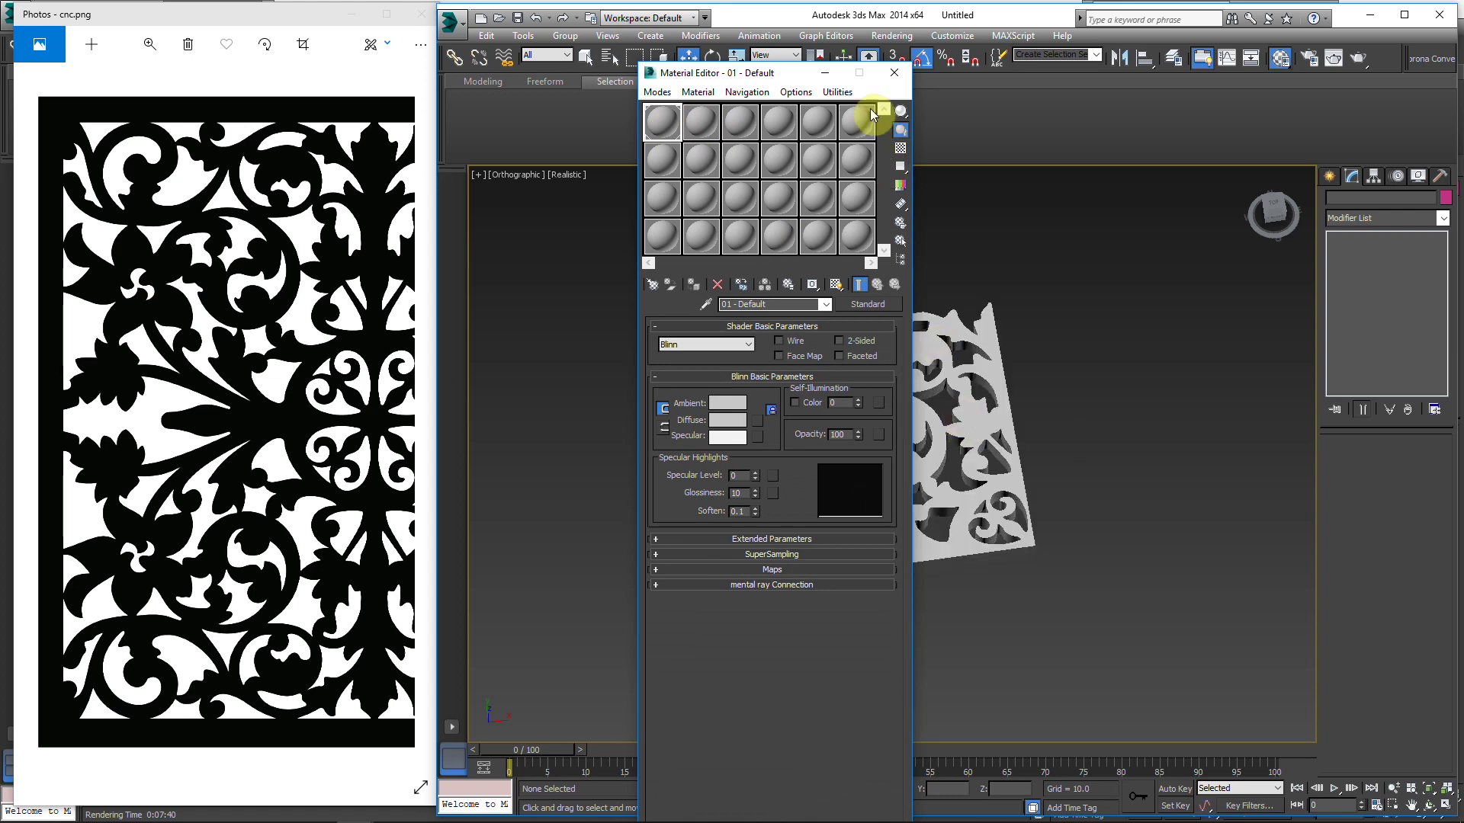
click(894, 73)
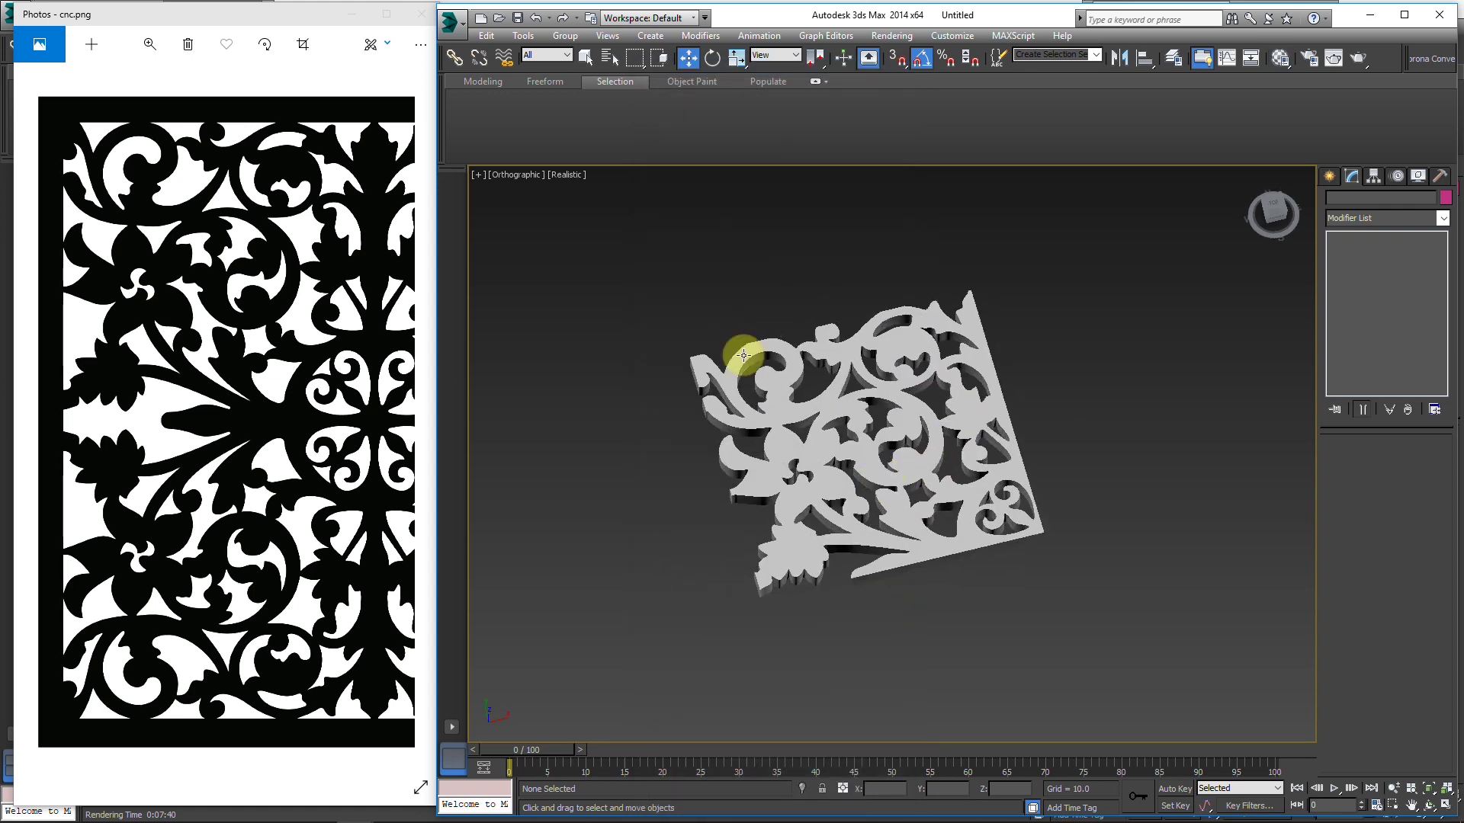
Step: Change the viewport's shading style from Realistic and view the extruded pattern up close
click(564, 174)
click(594, 207)
middle_drag(877, 503, 943, 463)
scroll(893, 482, up, 2)
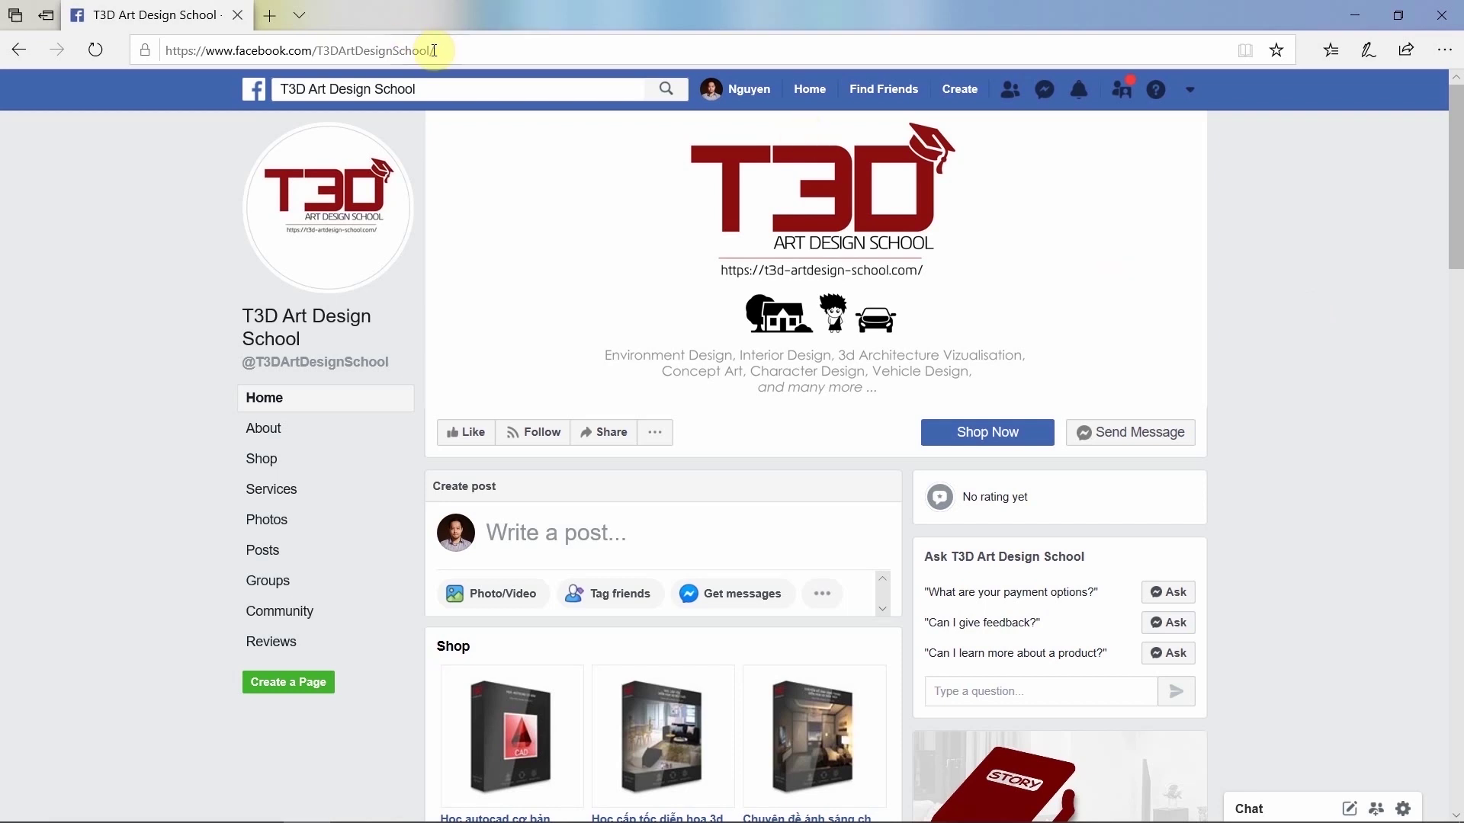
Step: Switch to T3D Art Design School's Facebook page in the browser, open its shop and browse all products
click(540, 56)
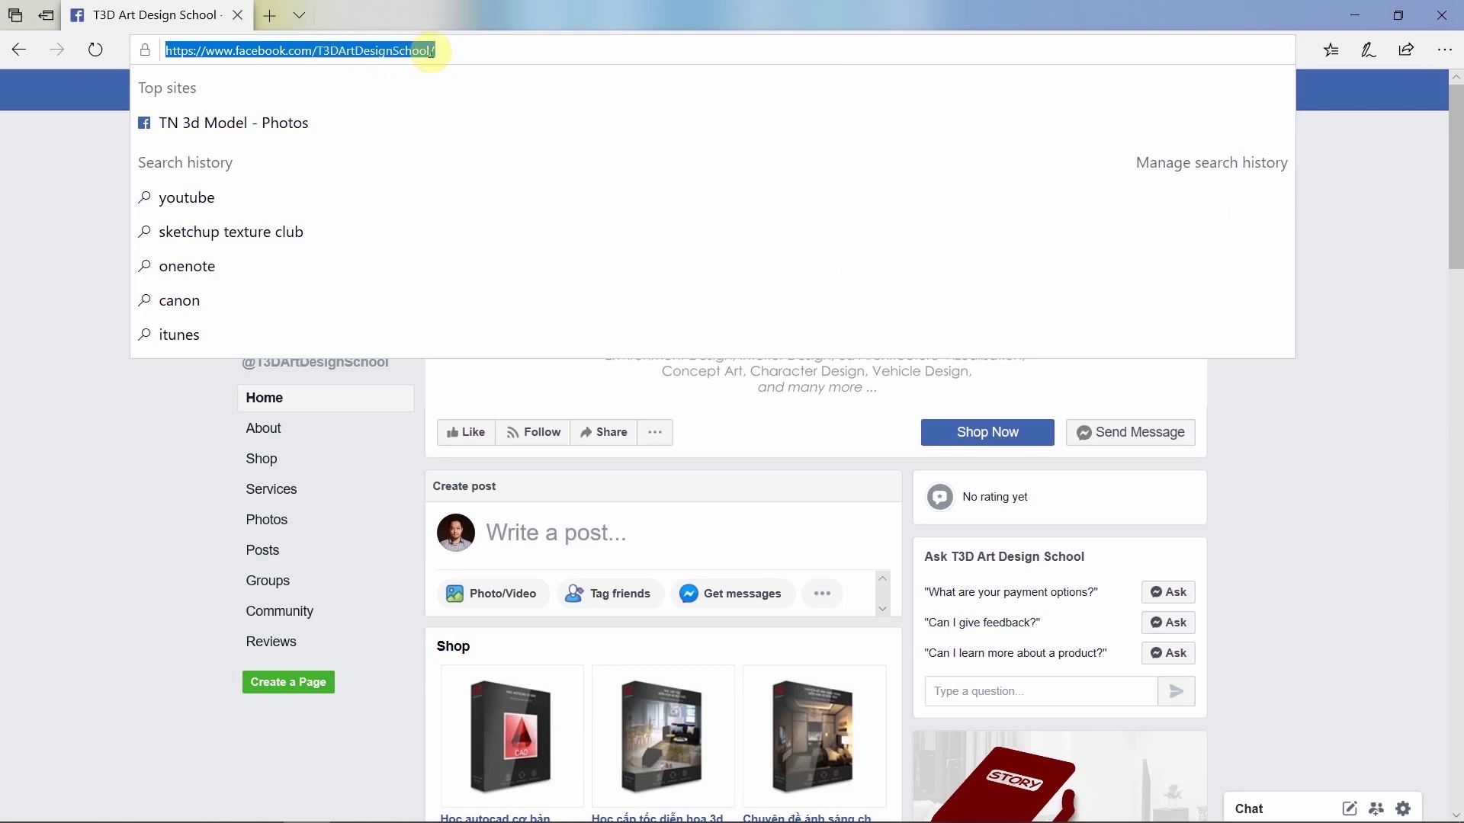
click(84, 290)
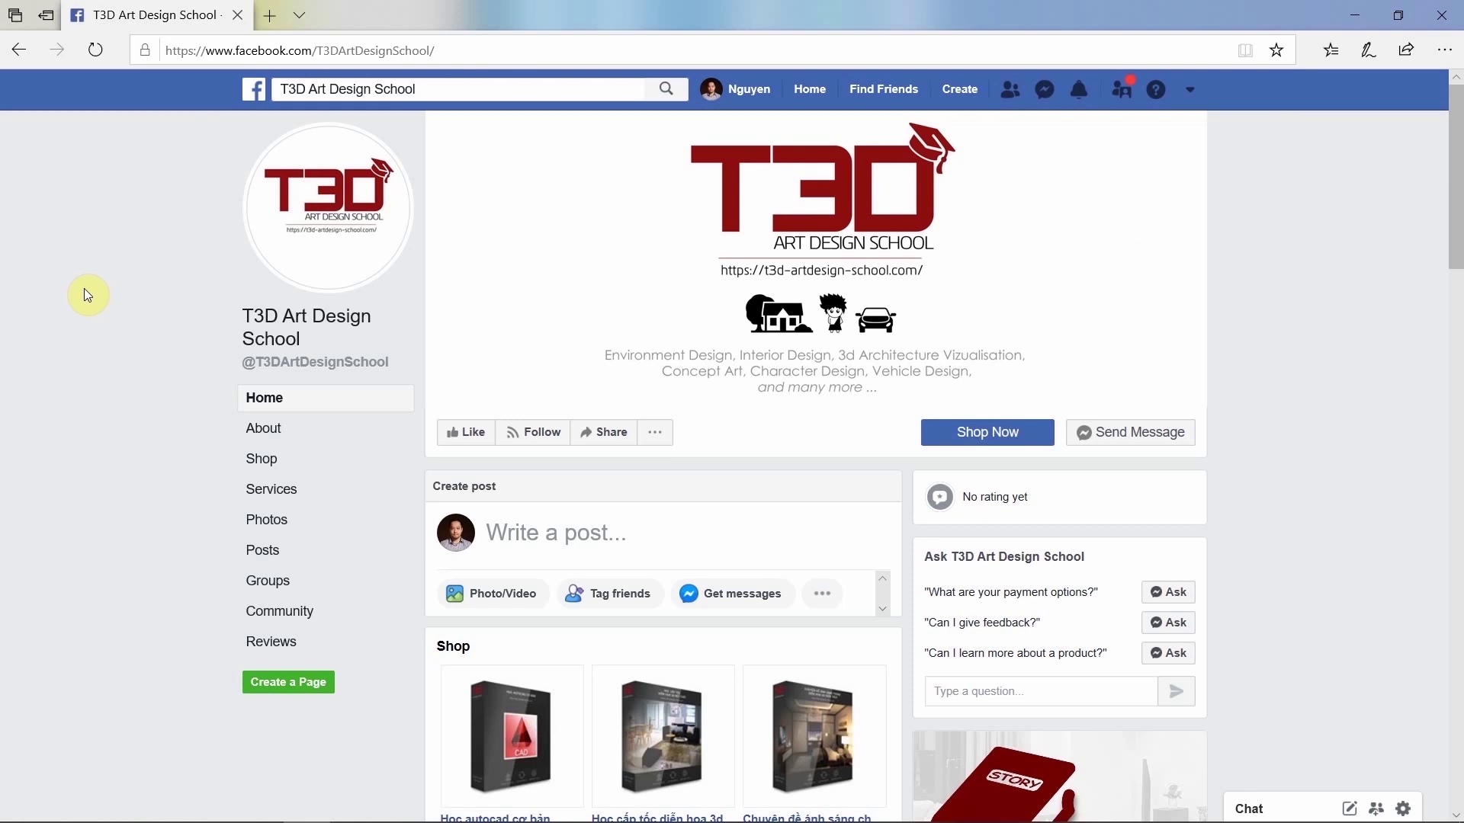
click(976, 435)
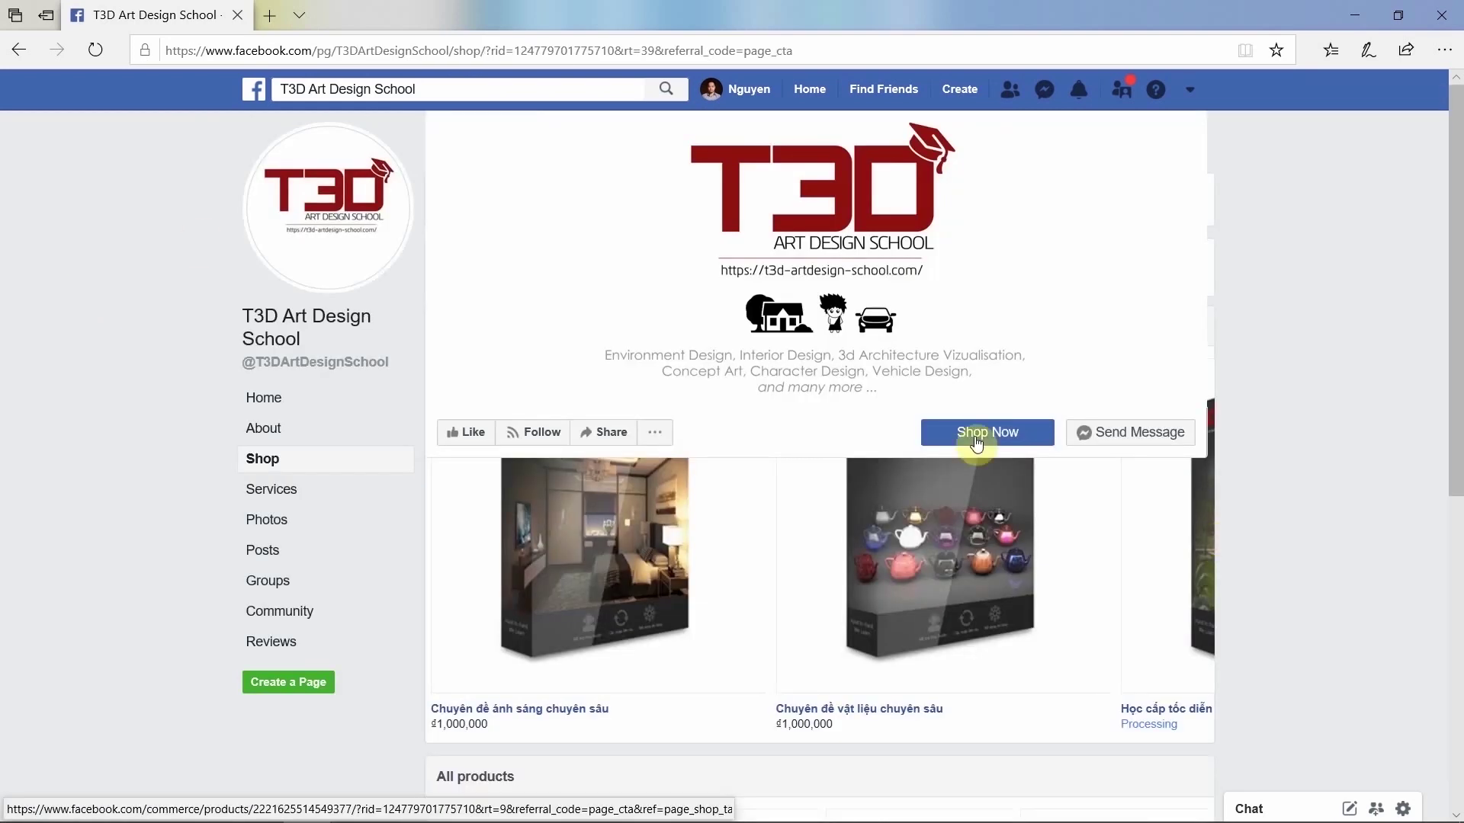
scroll(1055, 527, down, 2)
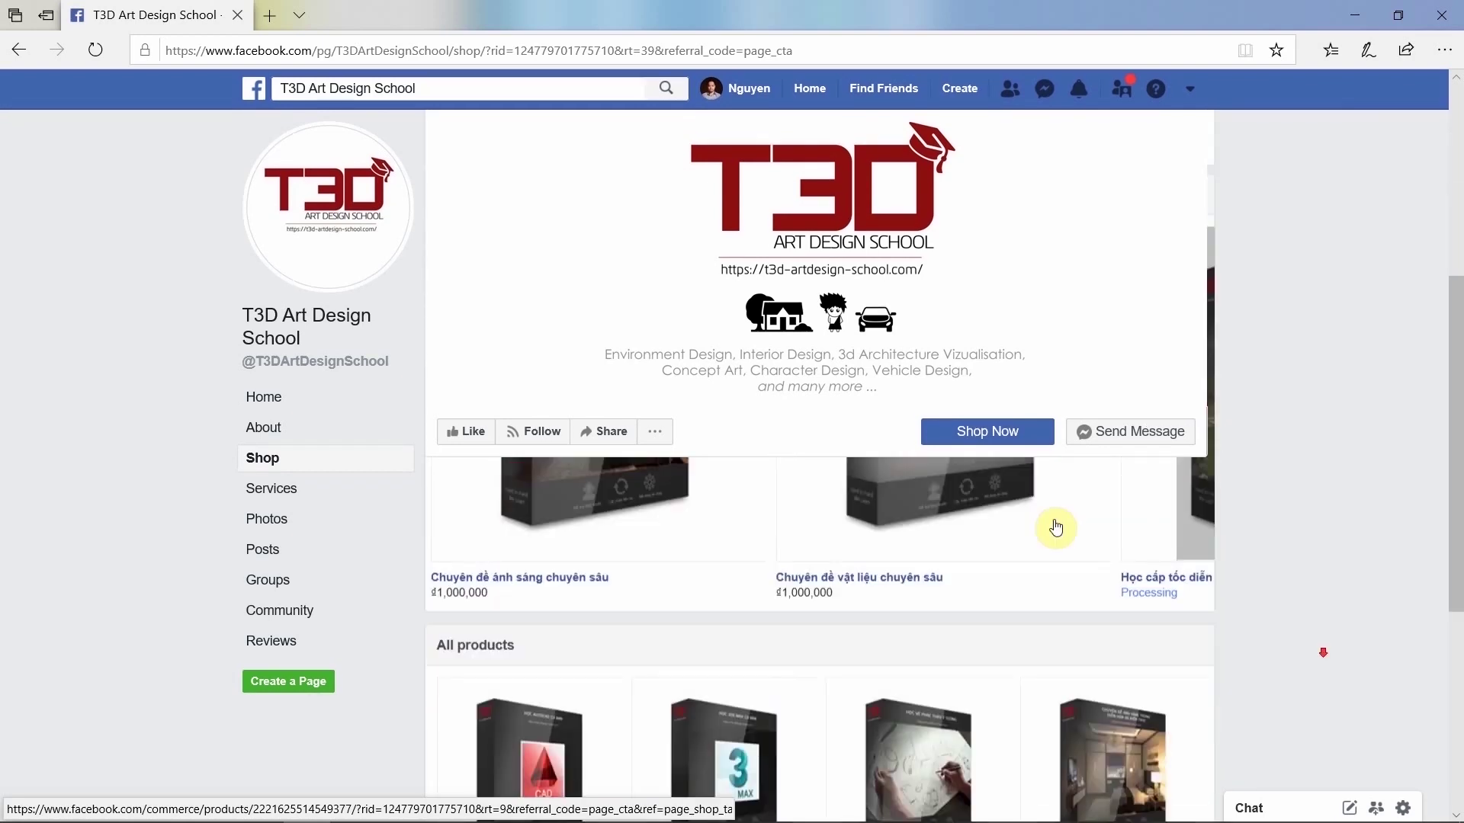
scroll(1056, 527, down, 3)
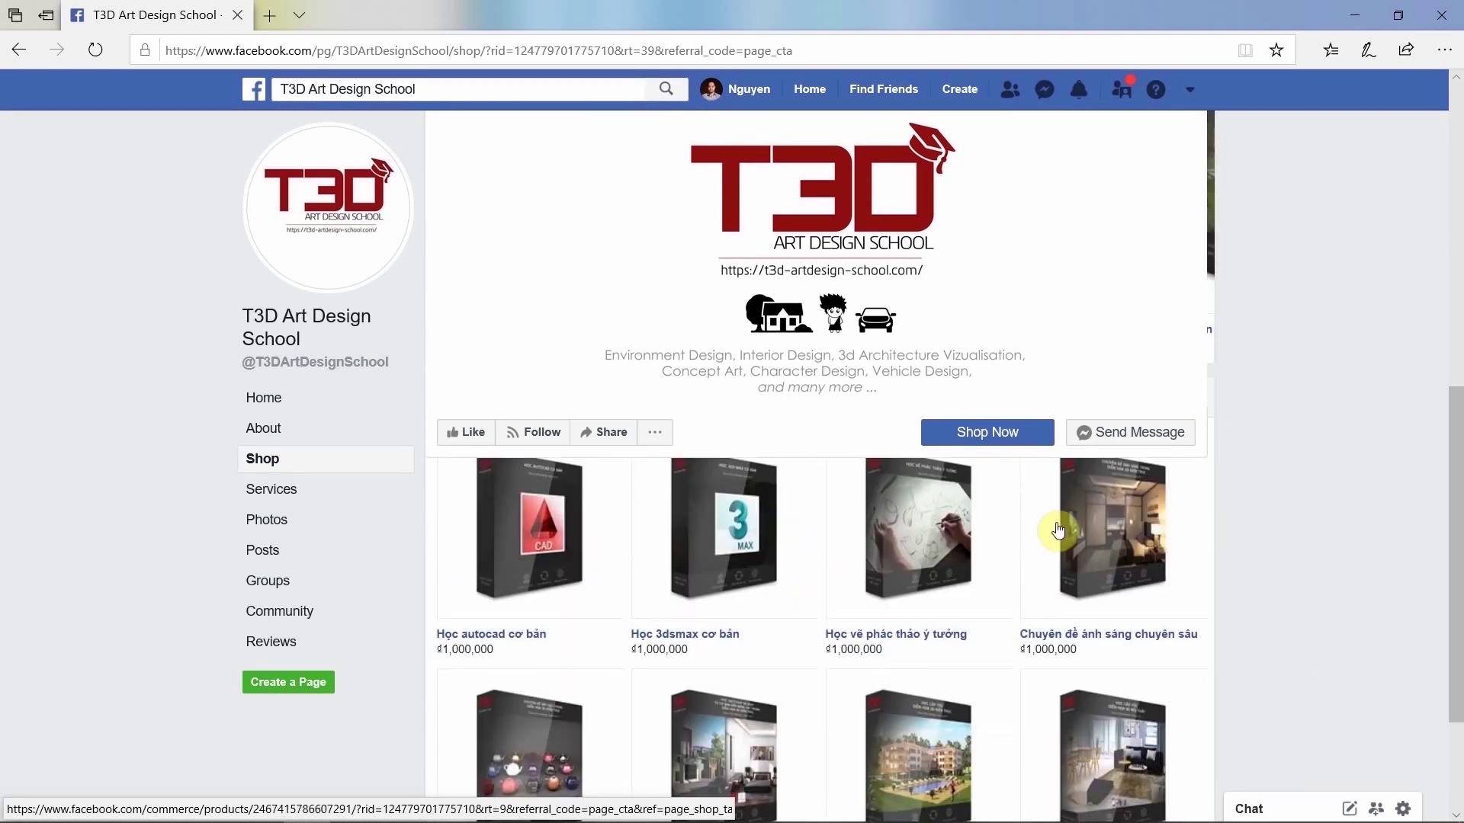
Step: Open the product "Chuyên đề ánh sáng chuyên sâu" and send the school the prepared message of interest
click(1120, 565)
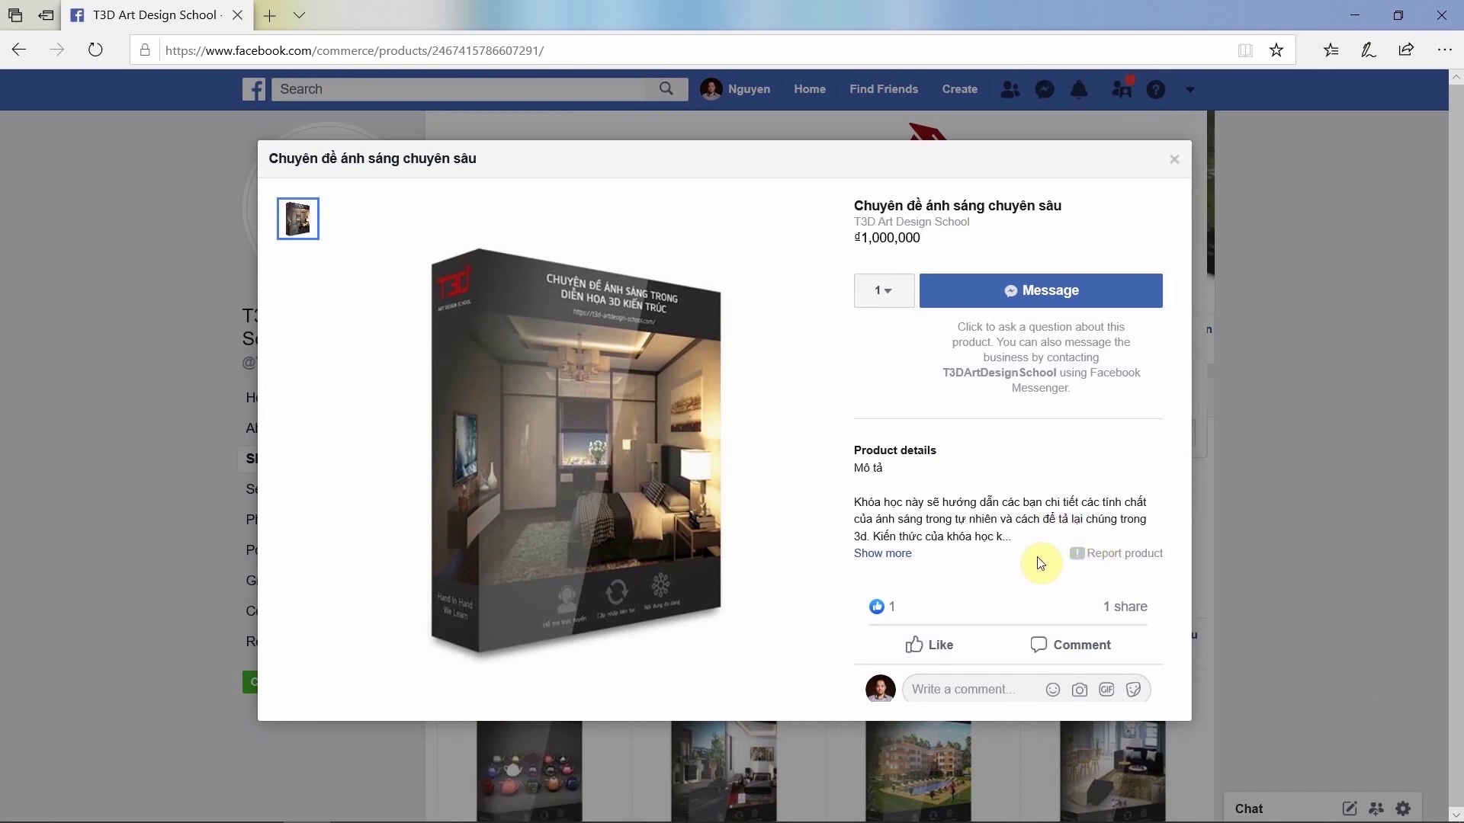
click(982, 688)
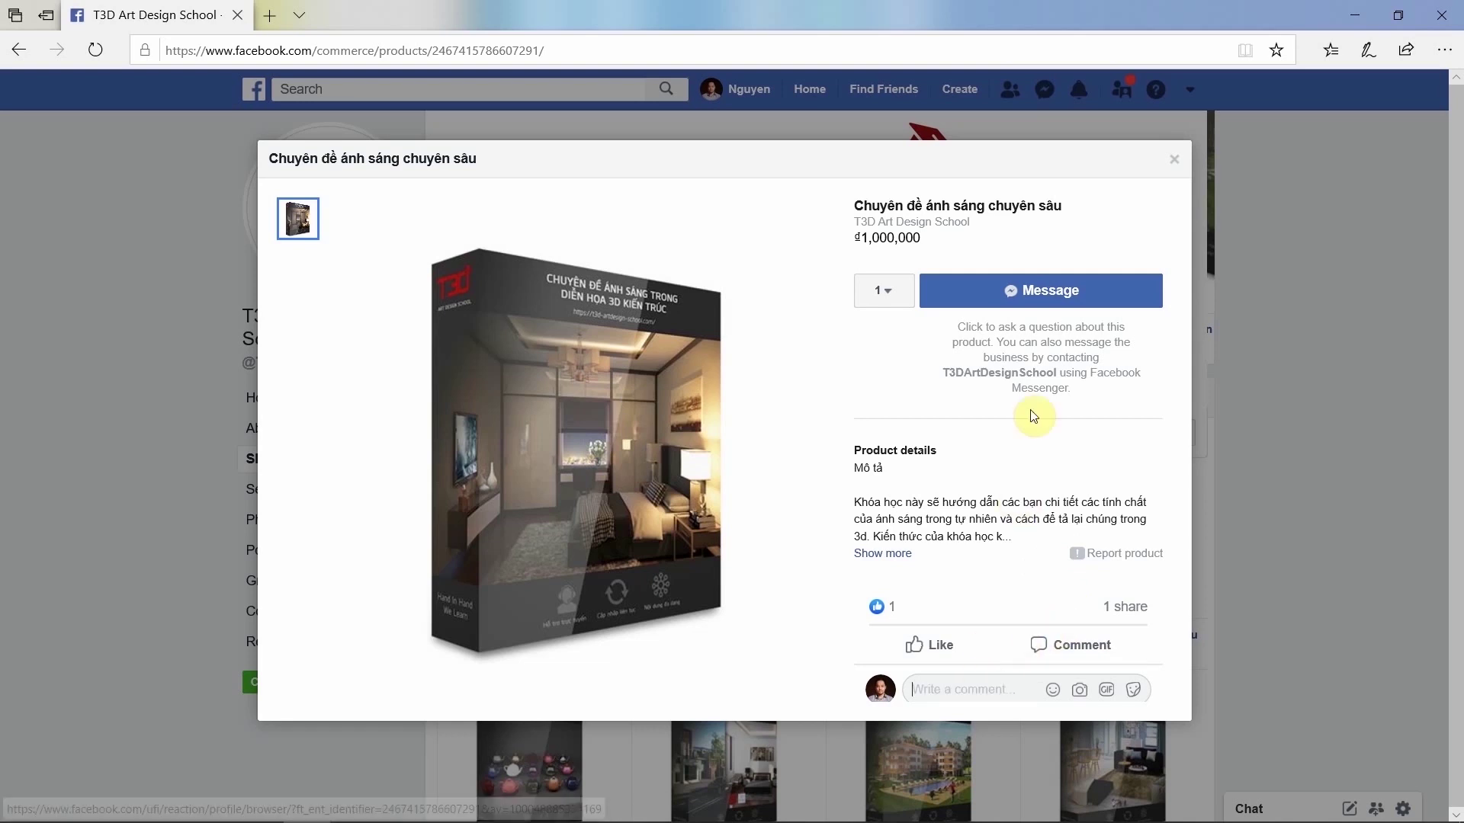
click(1046, 296)
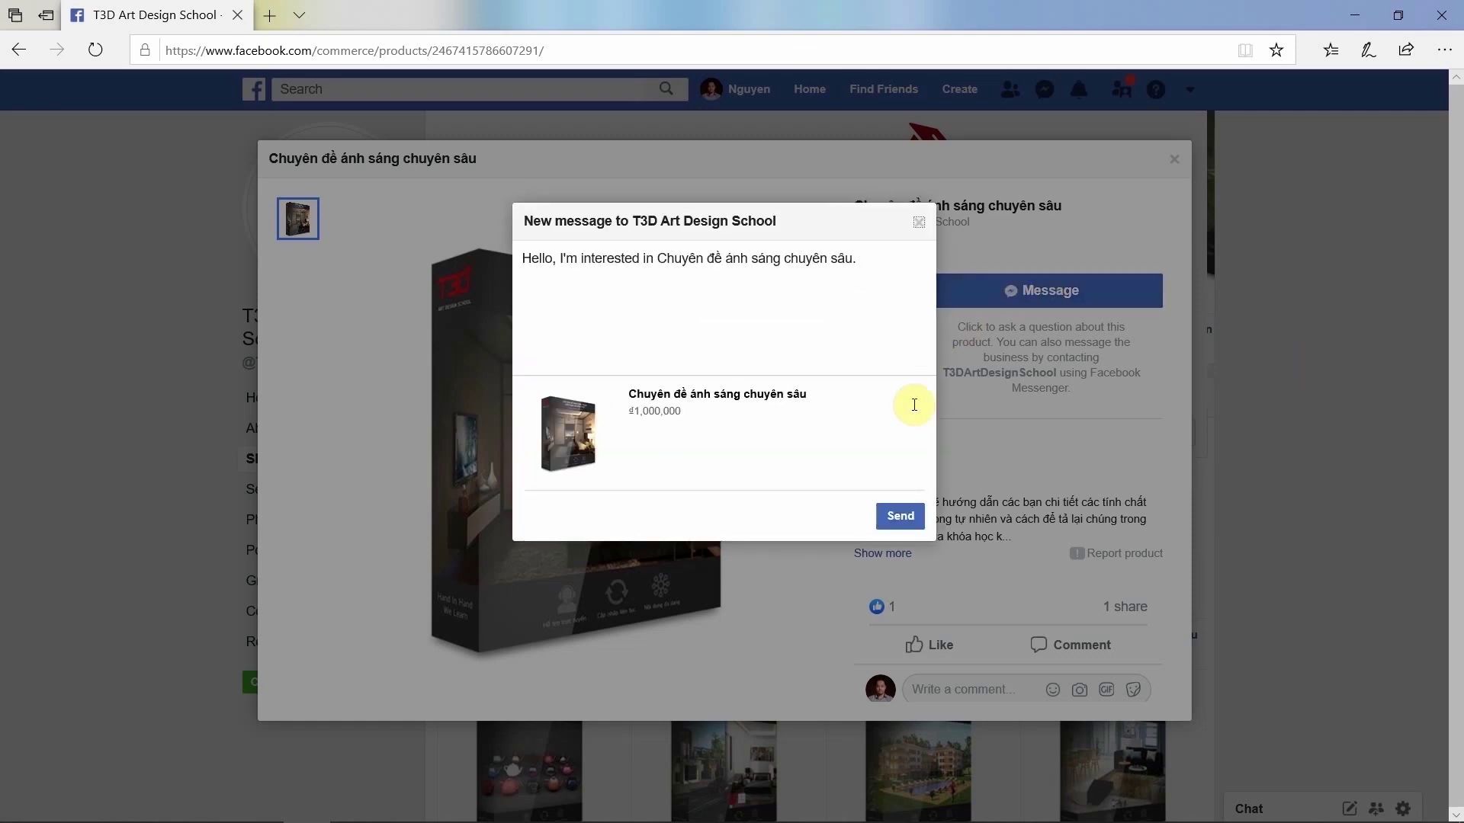
click(897, 516)
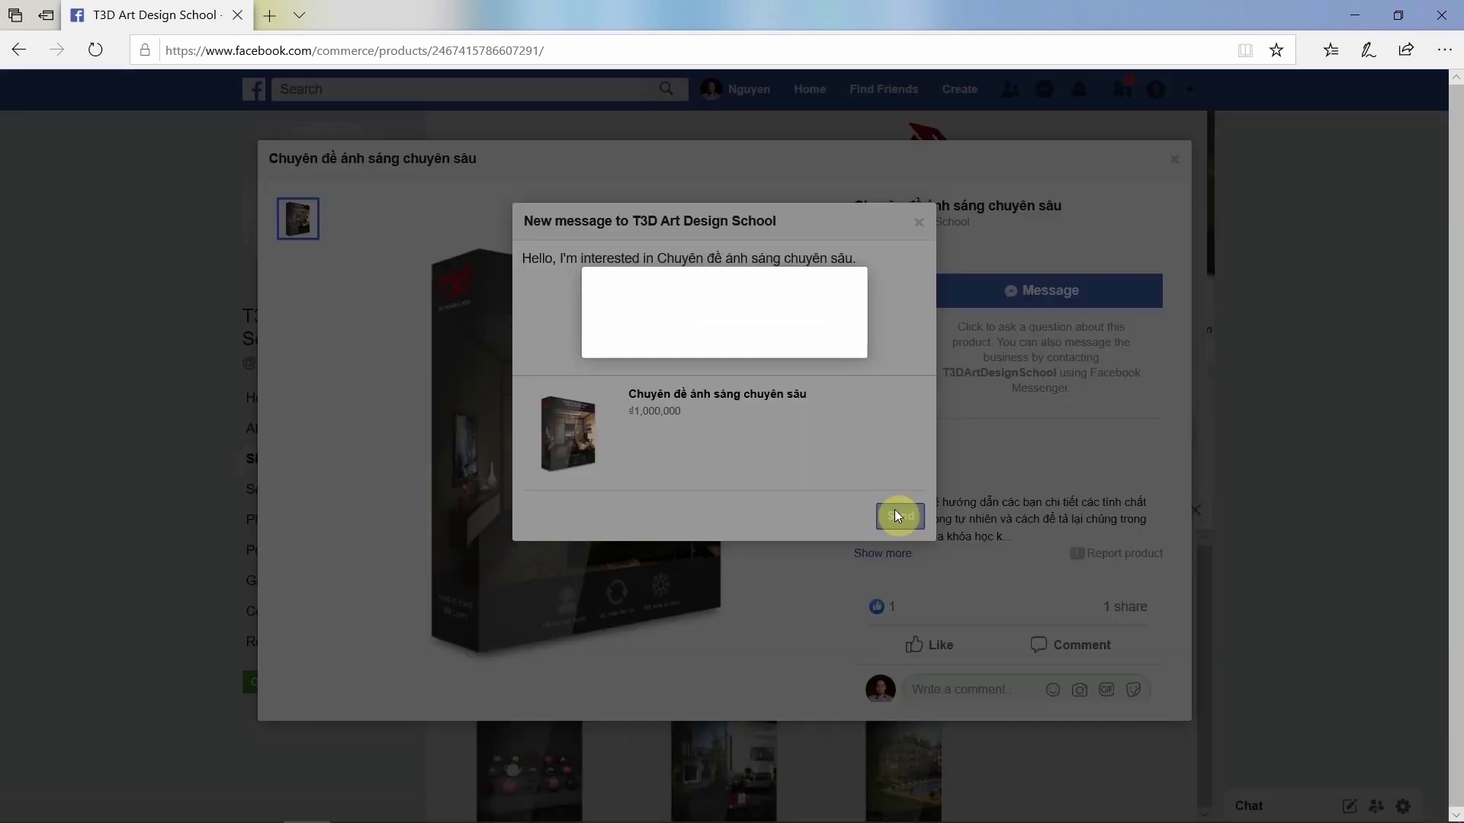